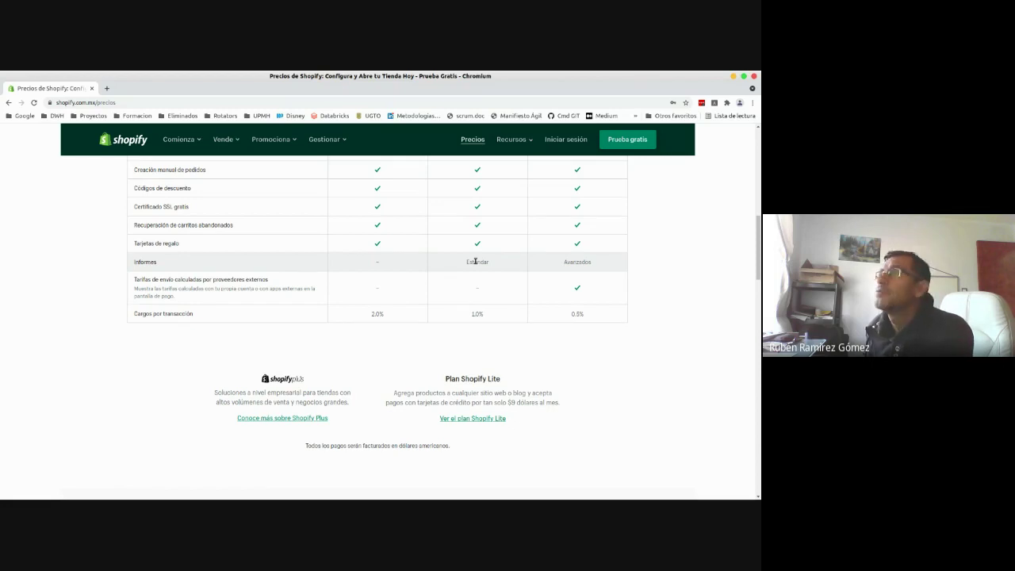
- Scroll from the plan comparison table back up to the three plan cards and Prueba gratis button
left_click(554, 267)
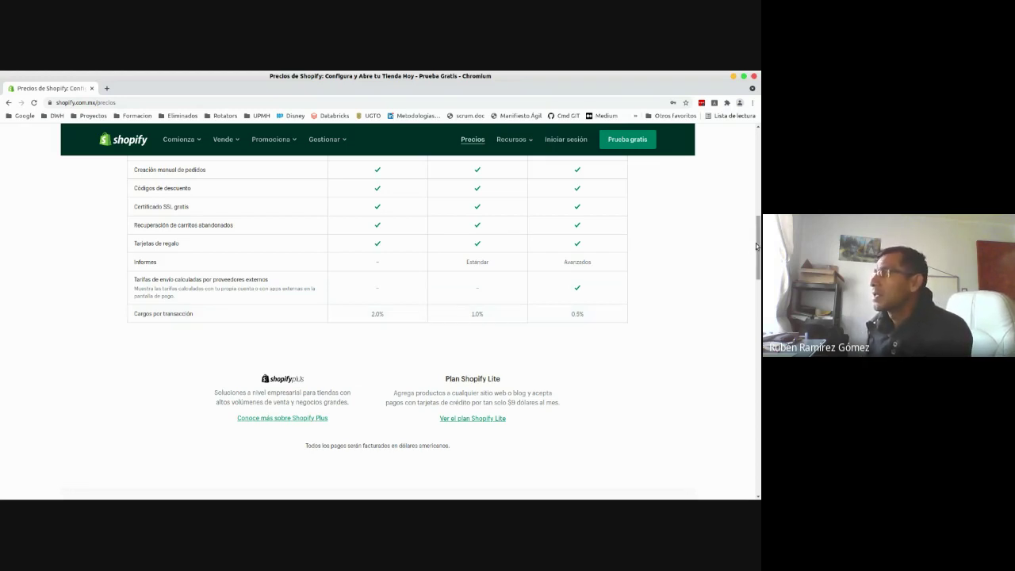
left_click_drag(757, 246, 758, 146)
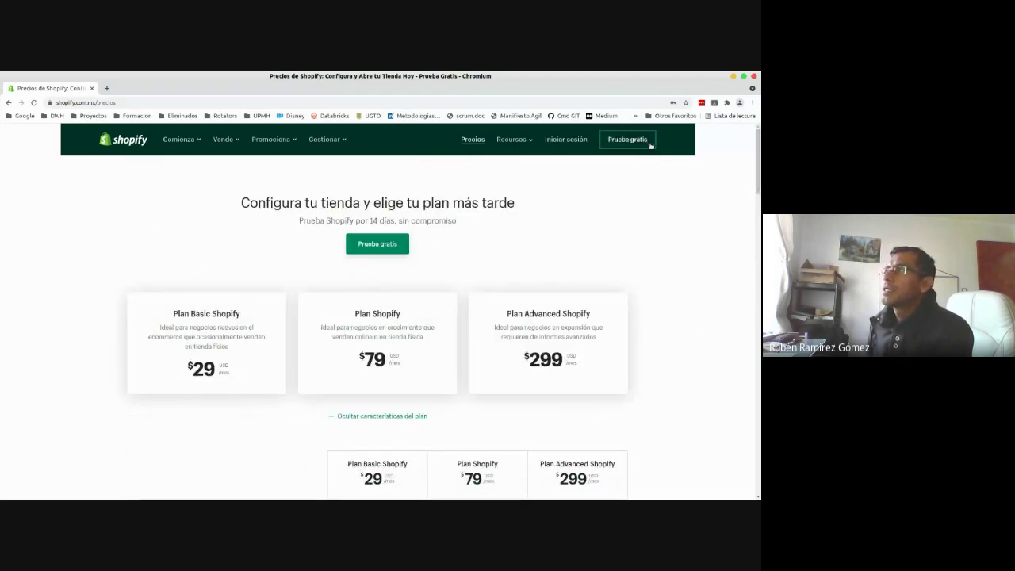
- Open the Prueba gratis sign-up form and change the number in the email address
left_click(634, 147)
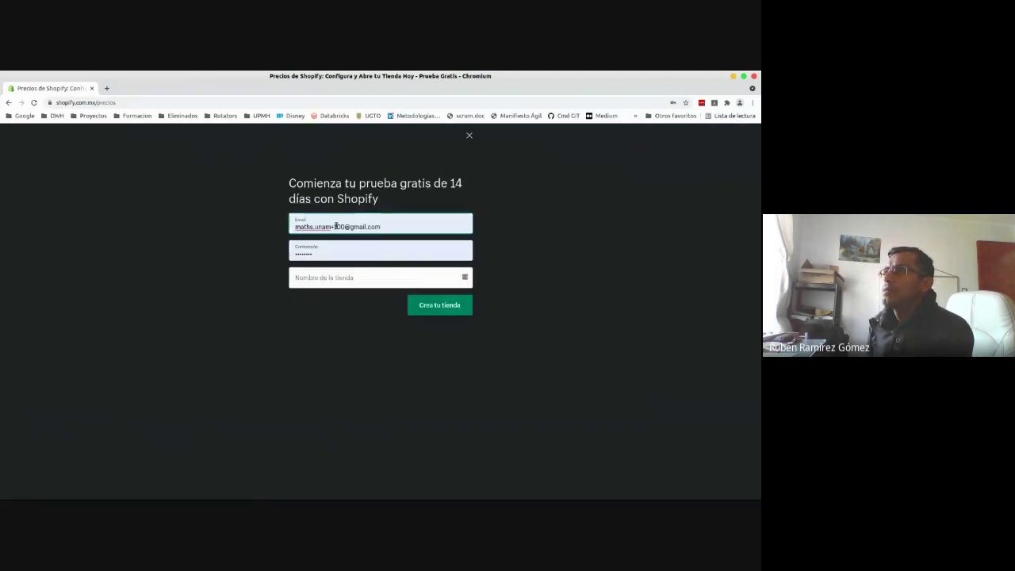
left_click(377, 226)
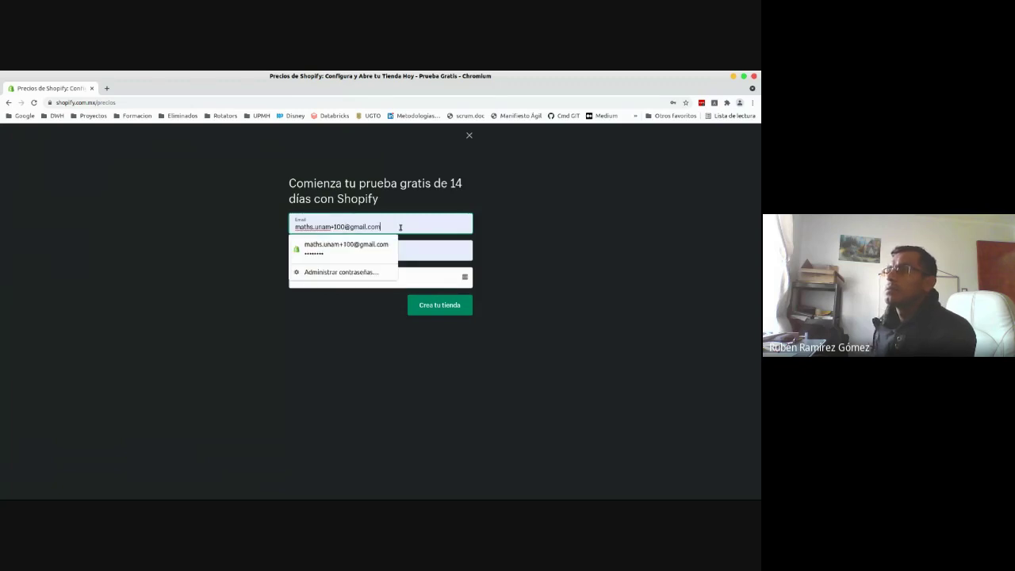
key("Left")
key("Left")
key("Left")
key("Left")
key("Left")
key("Left")
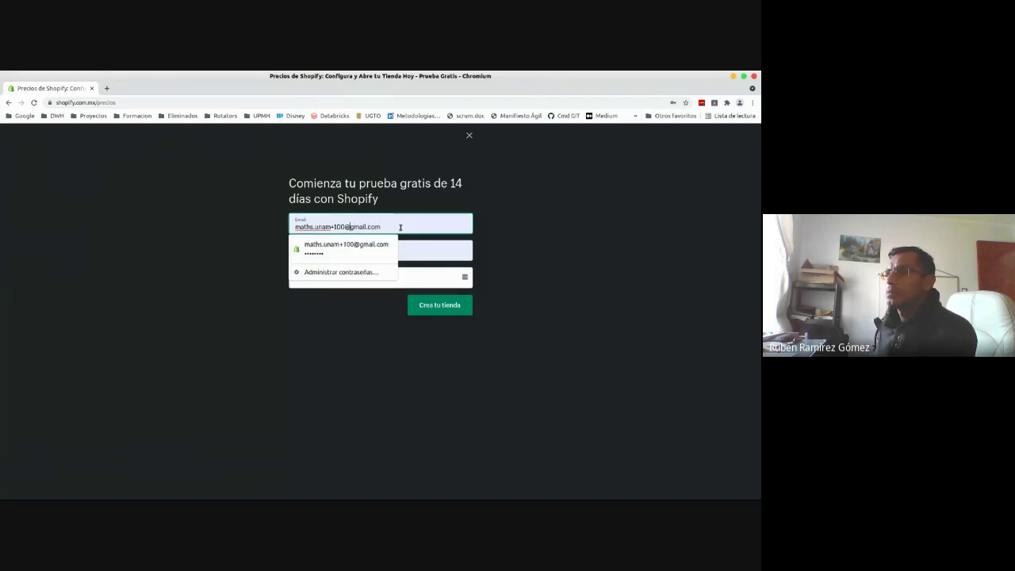
key("BackSpace")
key("BackSpace")
key("BackSpace")
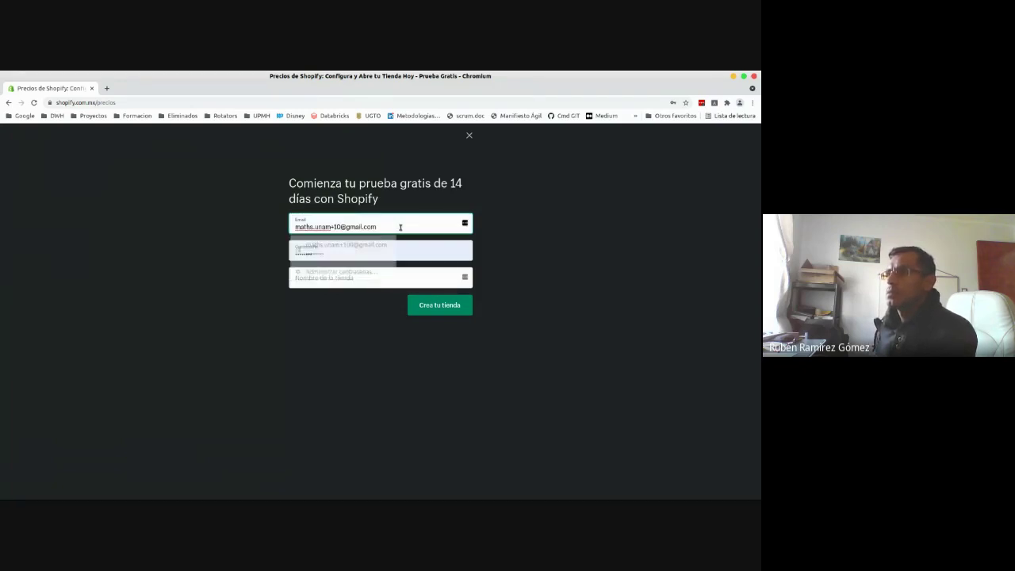
type("20")
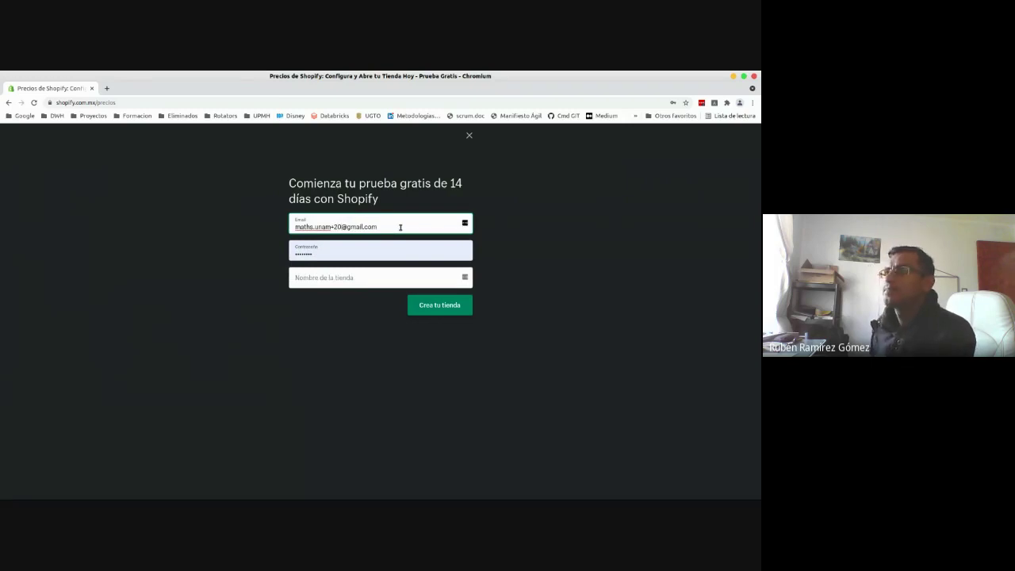
- Enter the password and store name 'Tienda de ejemplo 3C', then create the store
left_click(373, 252)
left_click(591, 265)
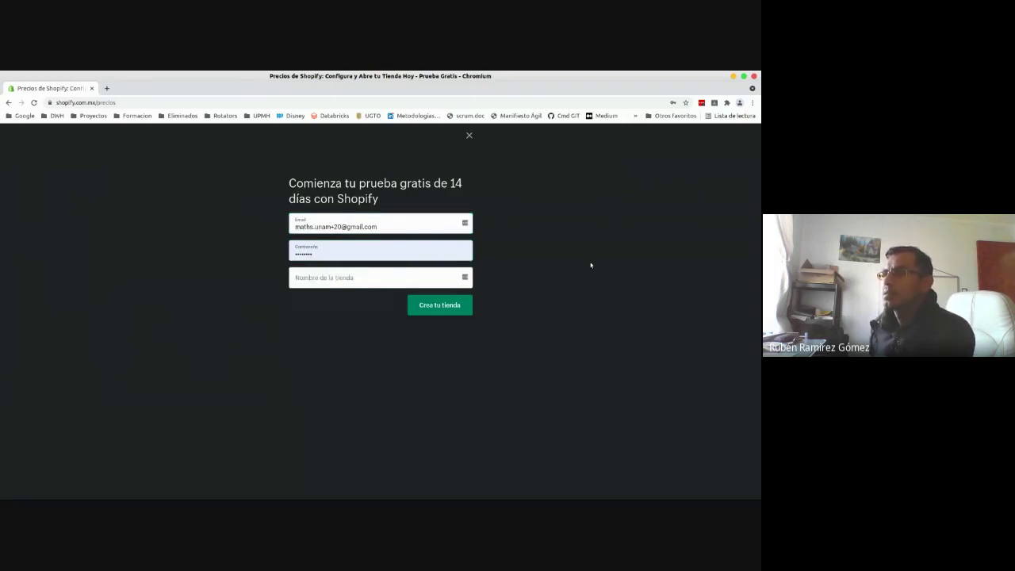
left_click(377, 283)
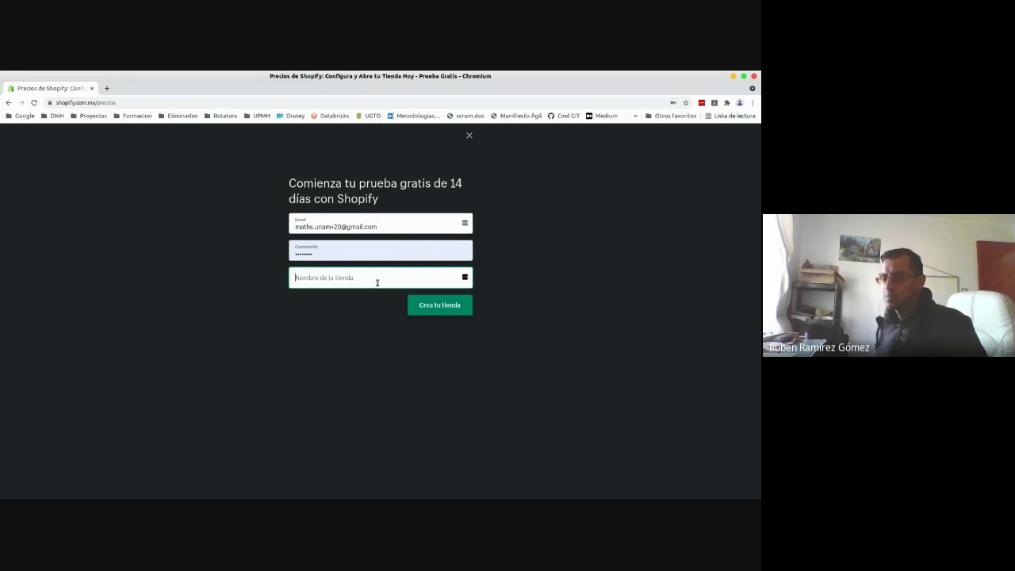
type("Tienda de")
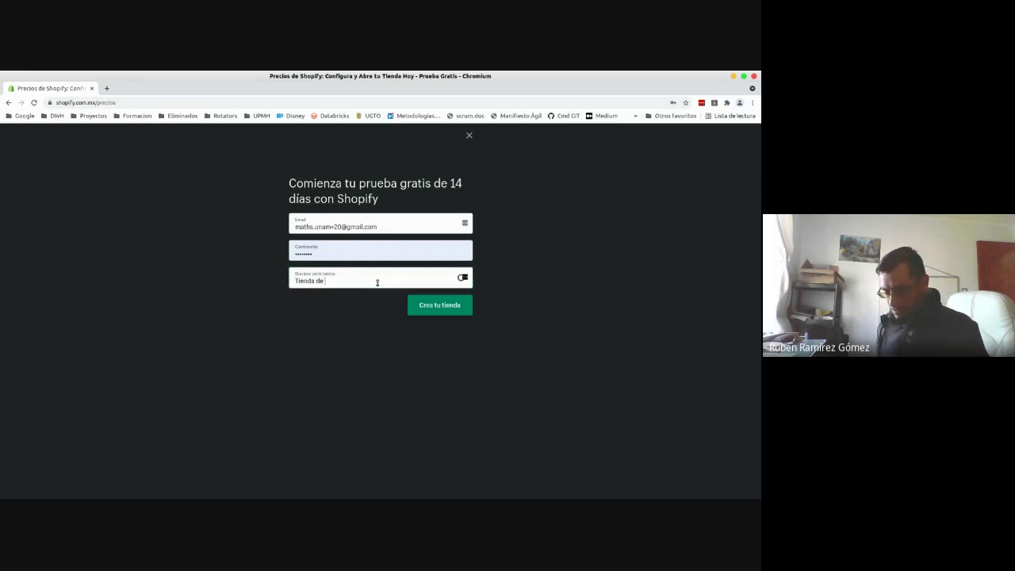
type(" ejemplo 3c")
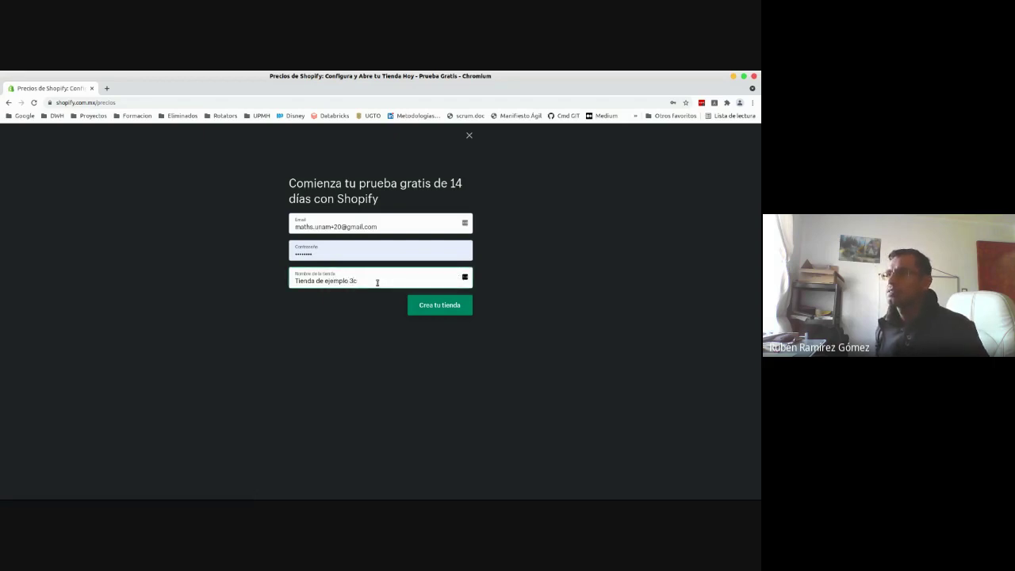
key("BackSpace")
type("C")
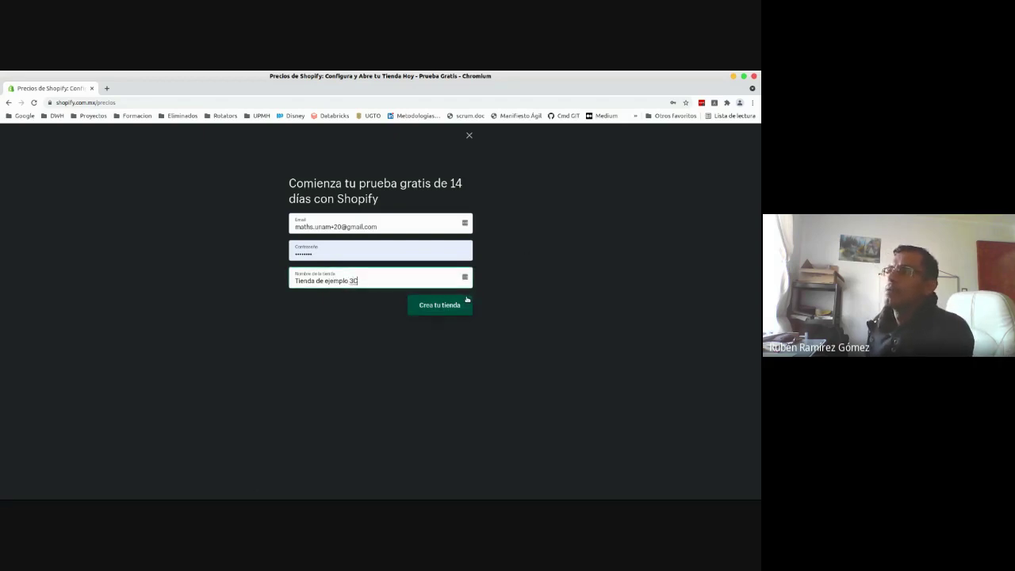
left_click(449, 307)
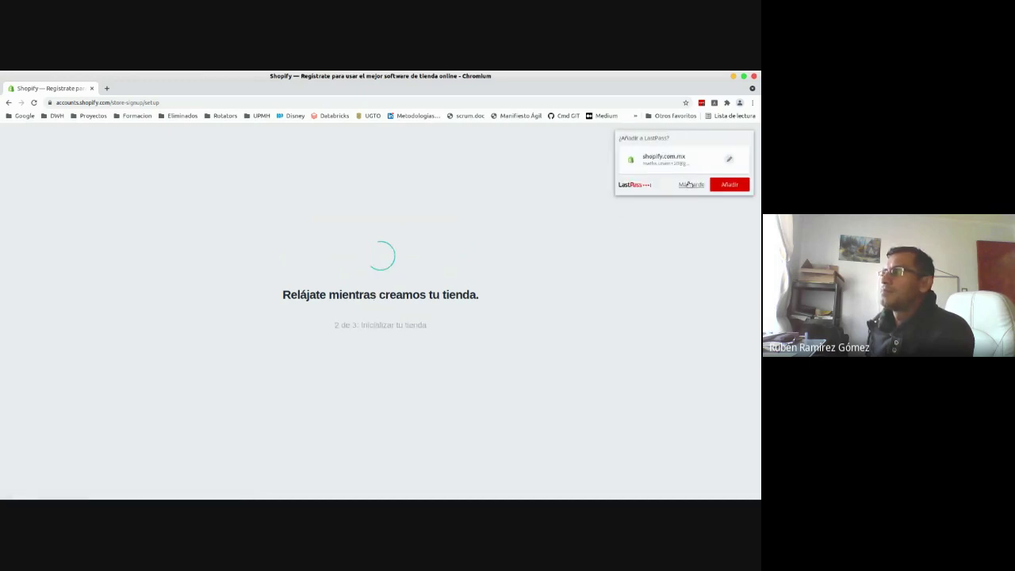
- Dismiss the LastPass save-login prompt and check the new store's web address
left_click(690, 184)
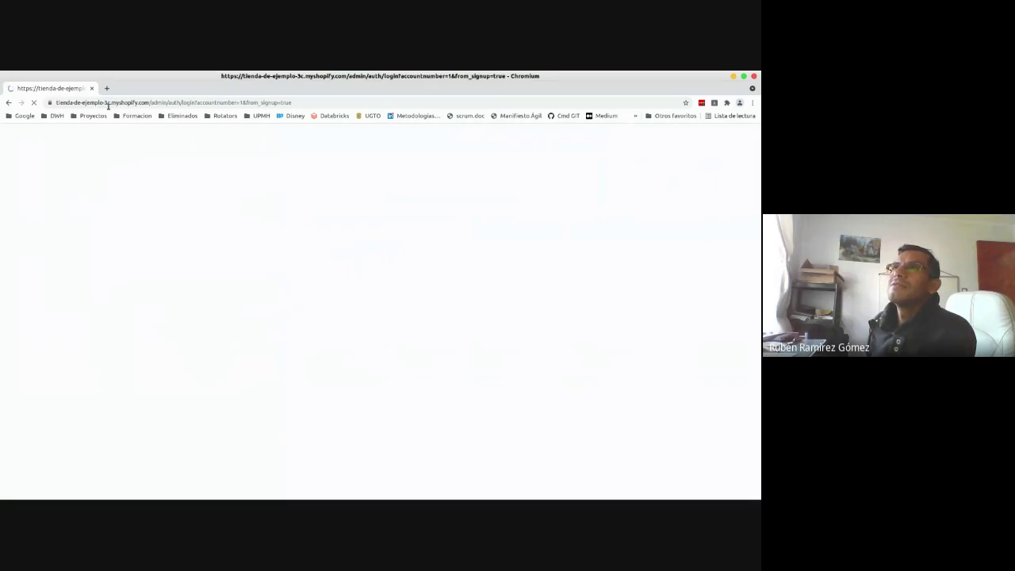
left_click(106, 103)
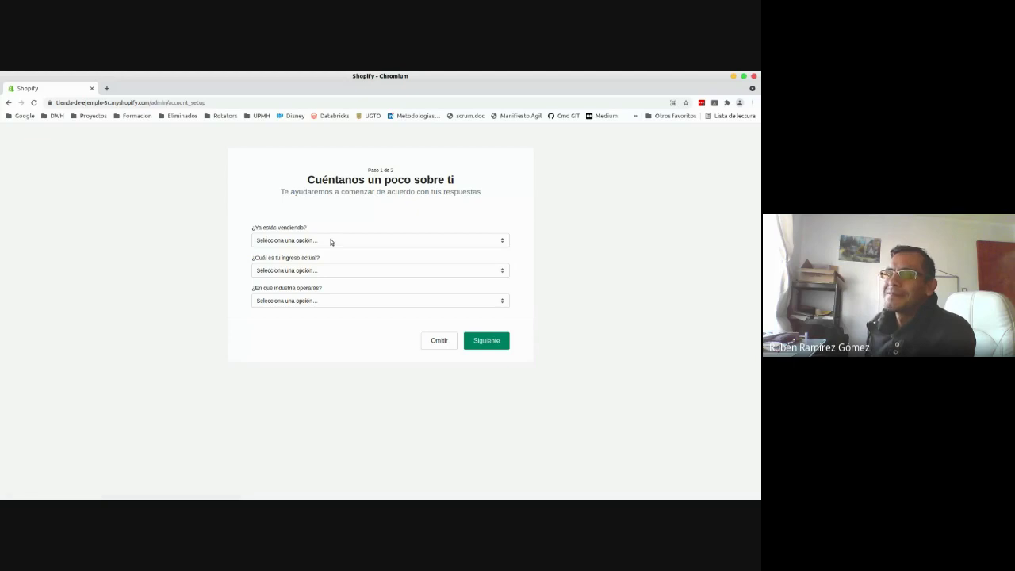
left_click(331, 241)
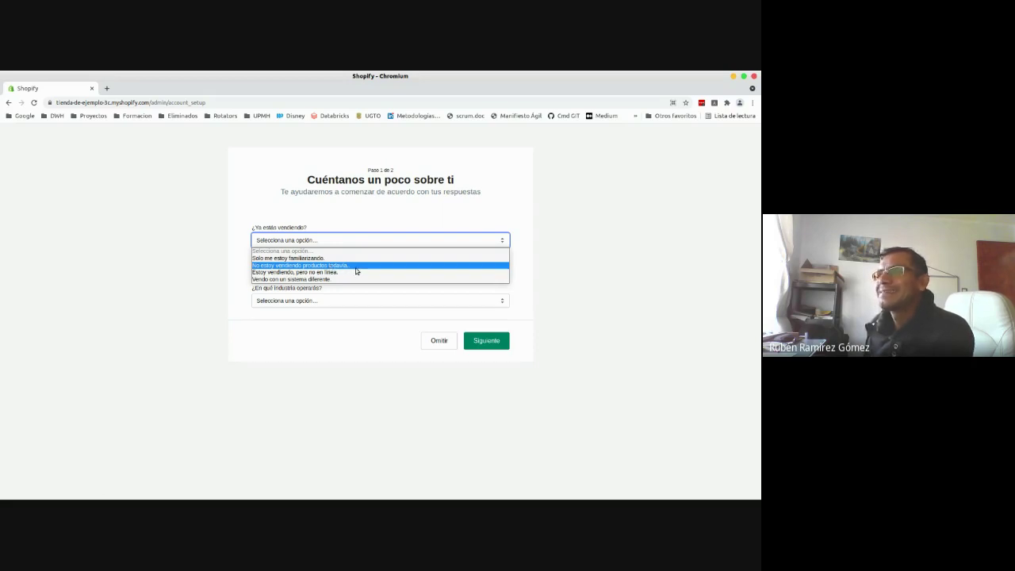
left_click(350, 221)
left_click(617, 238)
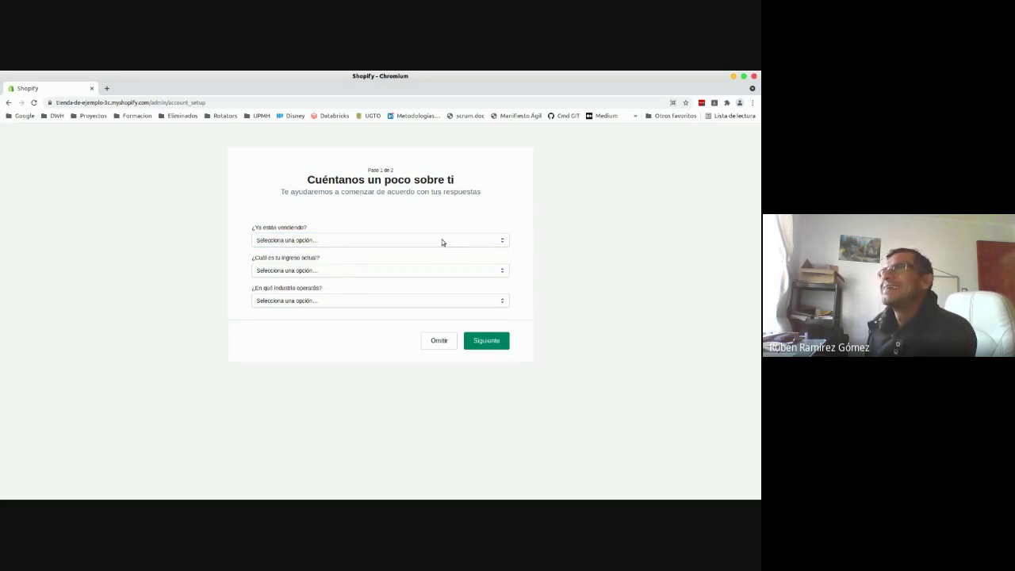
left_click(442, 240)
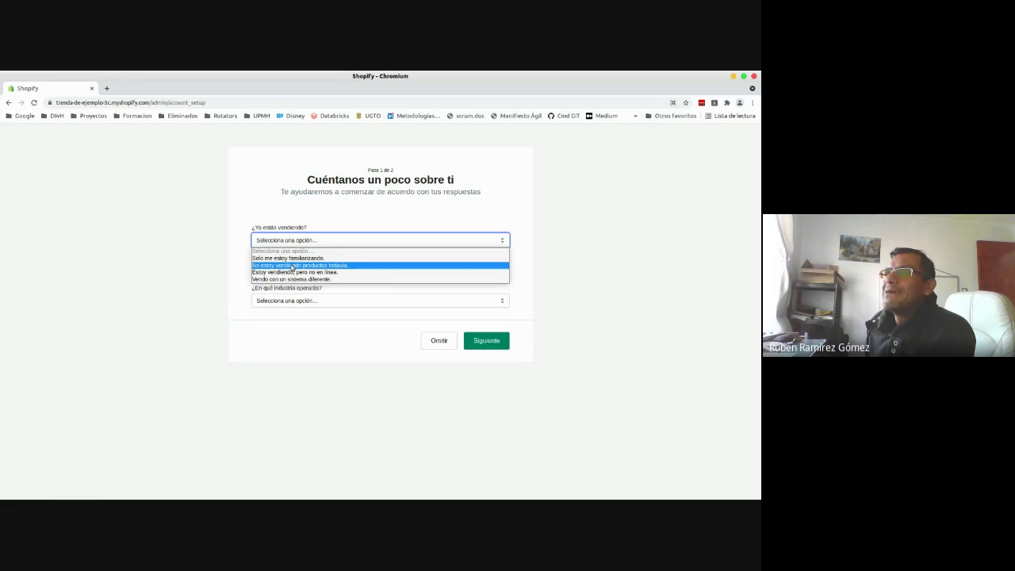
left_click(281, 215)
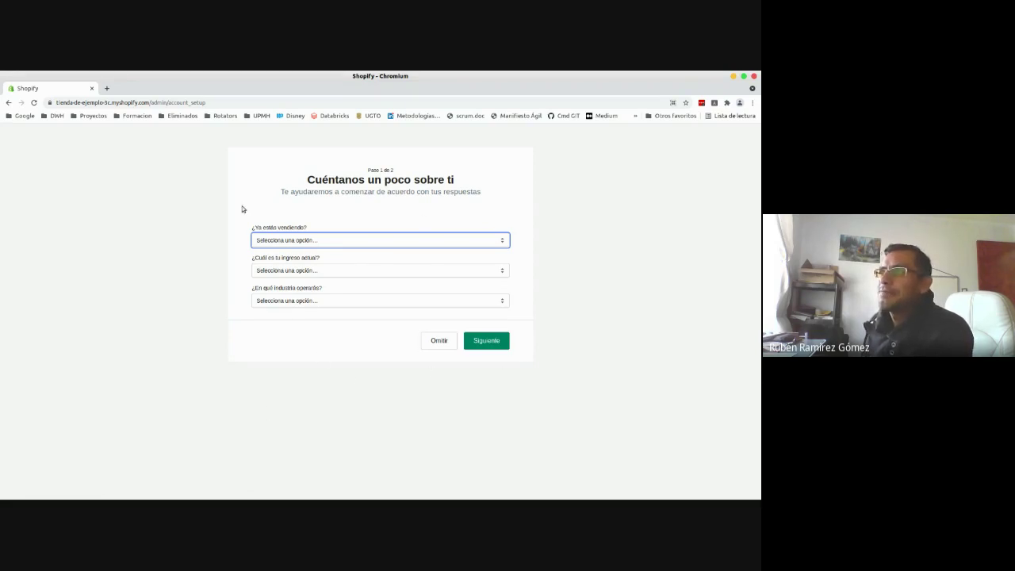
- Answer not selling yet, 0 $ MXN income and undecided industry, then continue to step 2
left_click(294, 241)
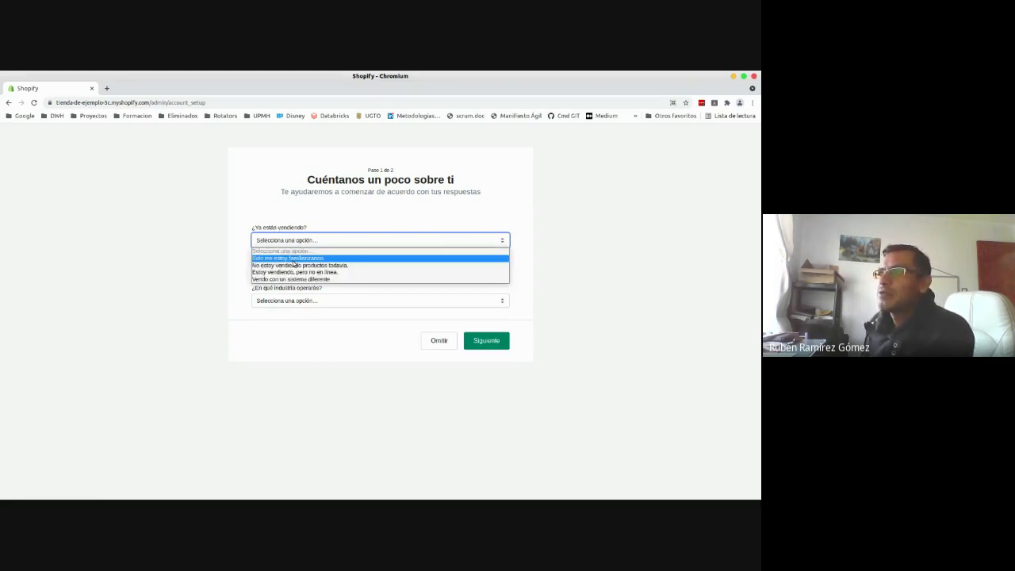
left_click(310, 269)
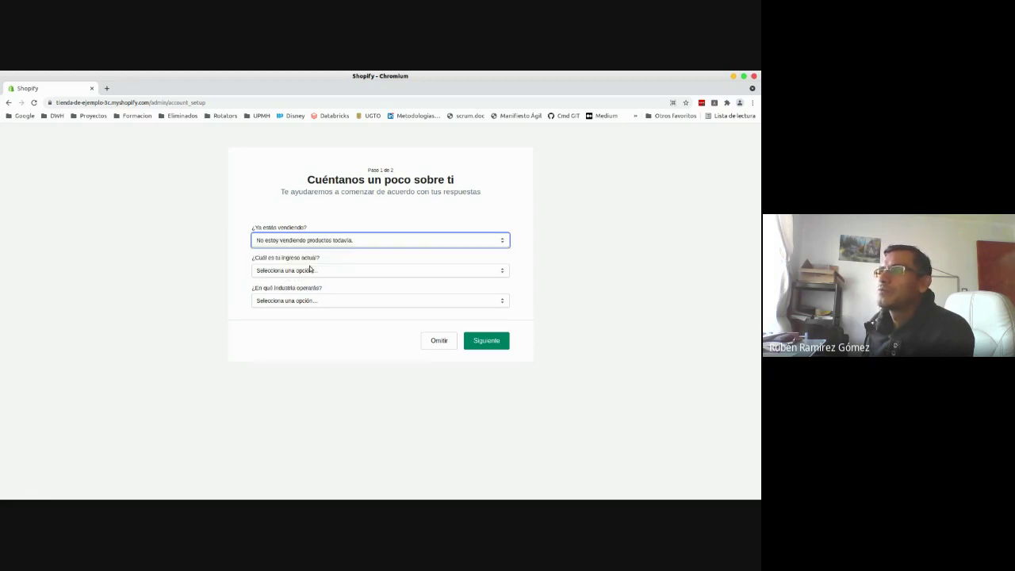
left_click(310, 270)
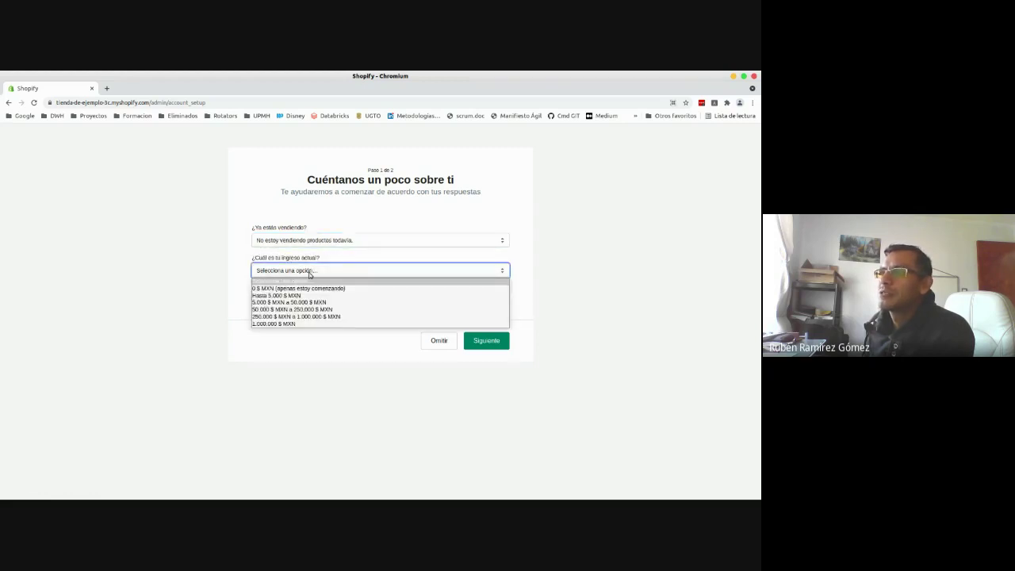
left_click(299, 288)
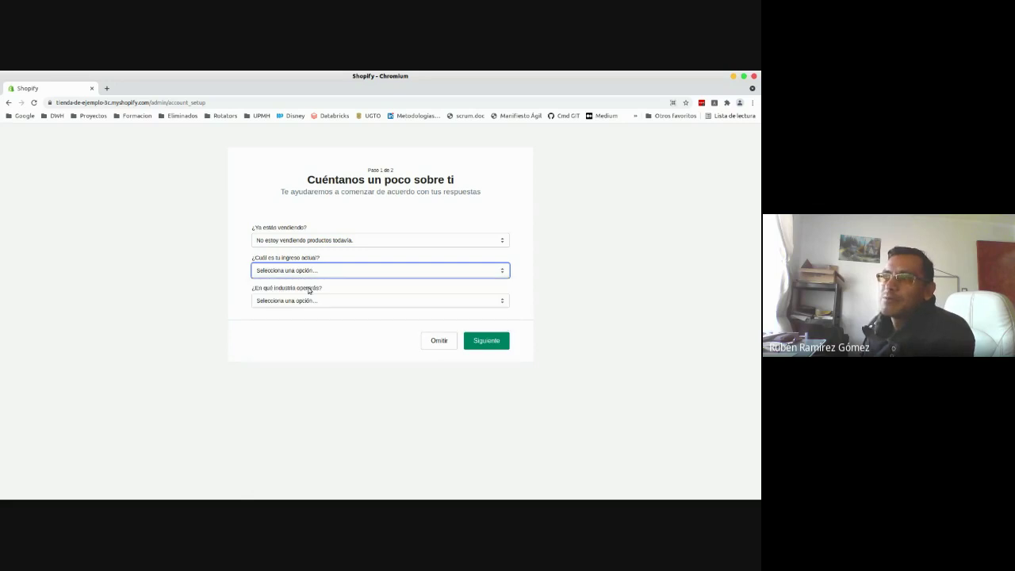
left_click(309, 301)
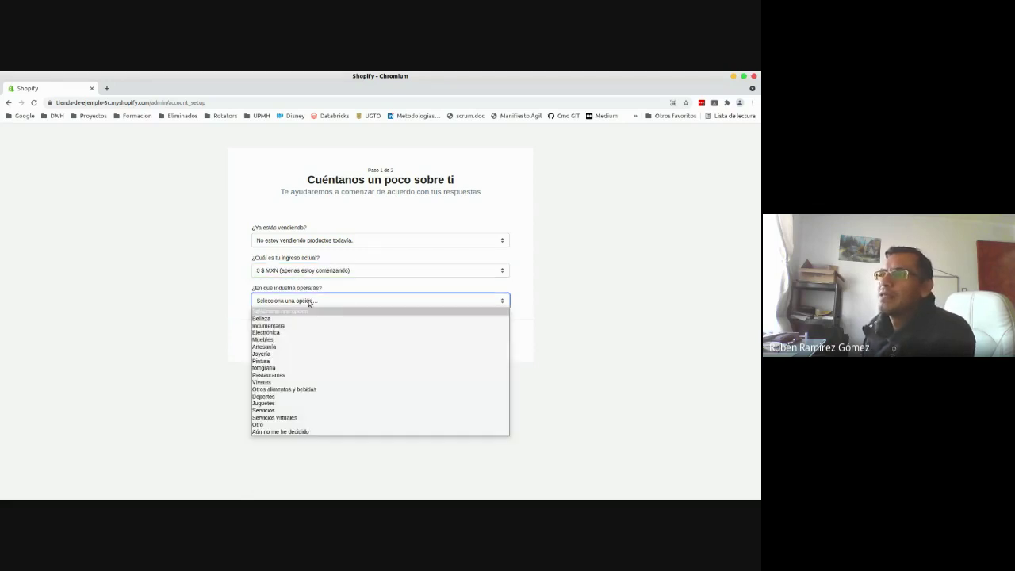
left_click(295, 432)
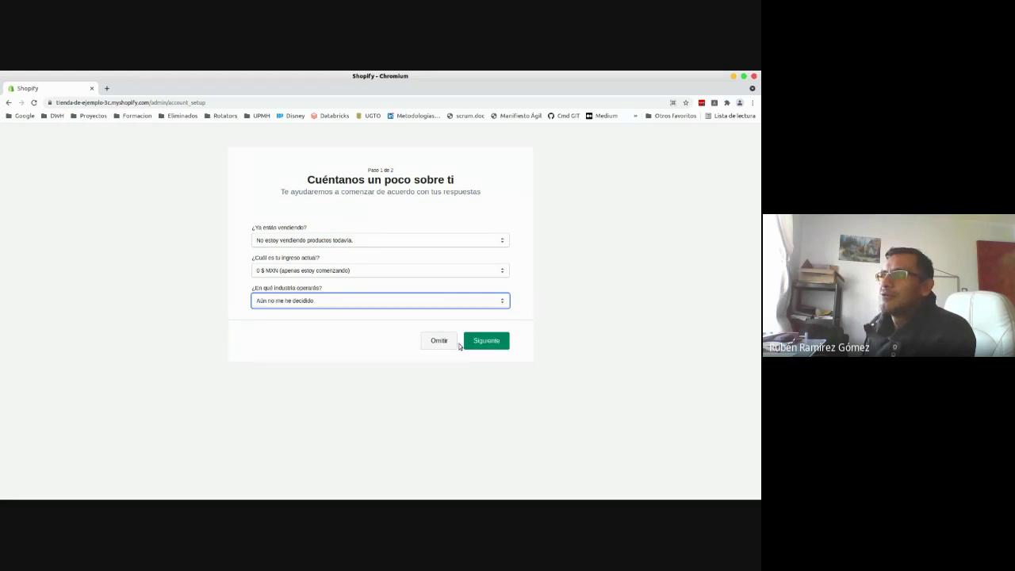
left_click(484, 341)
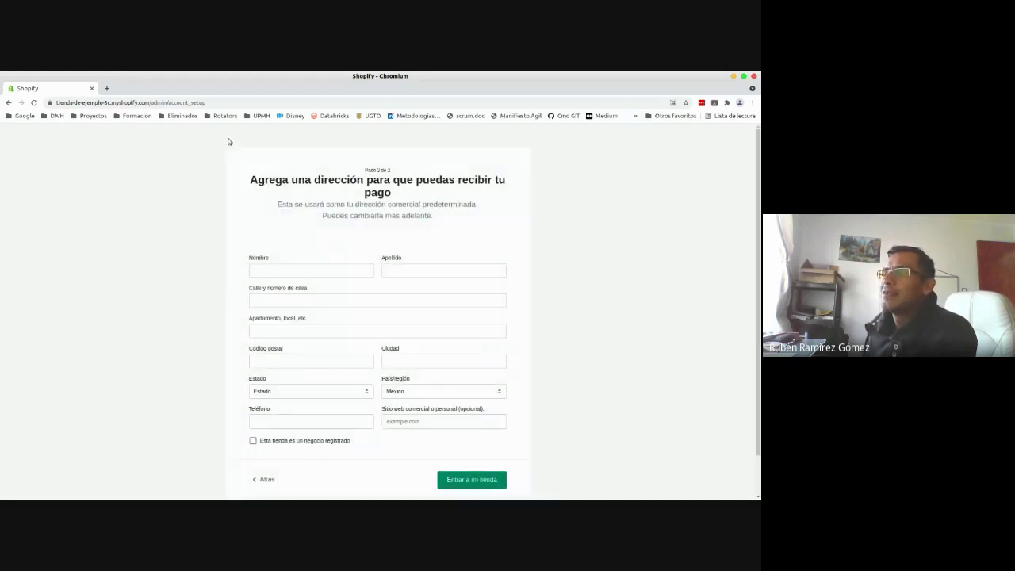
- Enter the owner's first name, surname, street address and apartment number
left_click(327, 271)
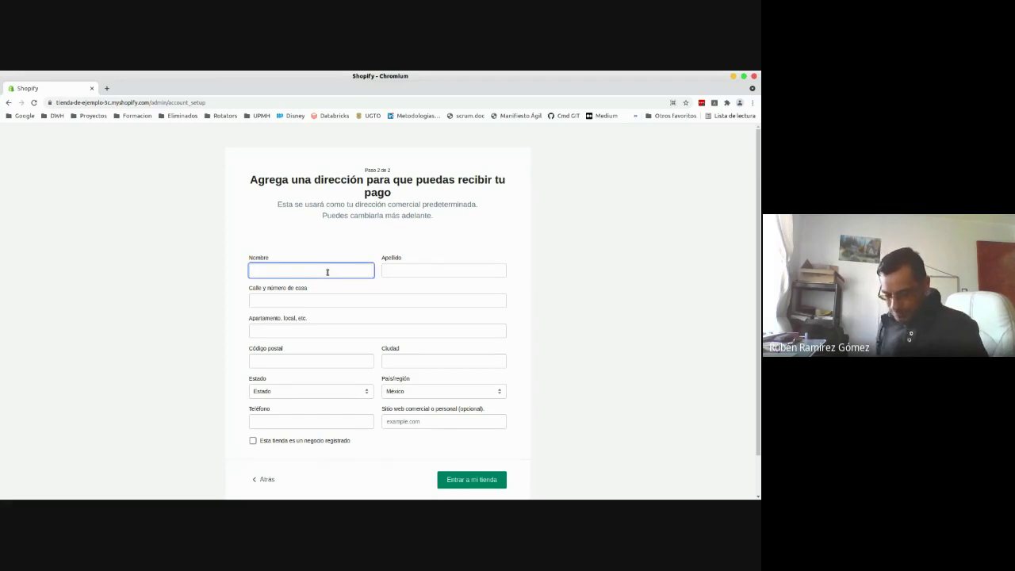
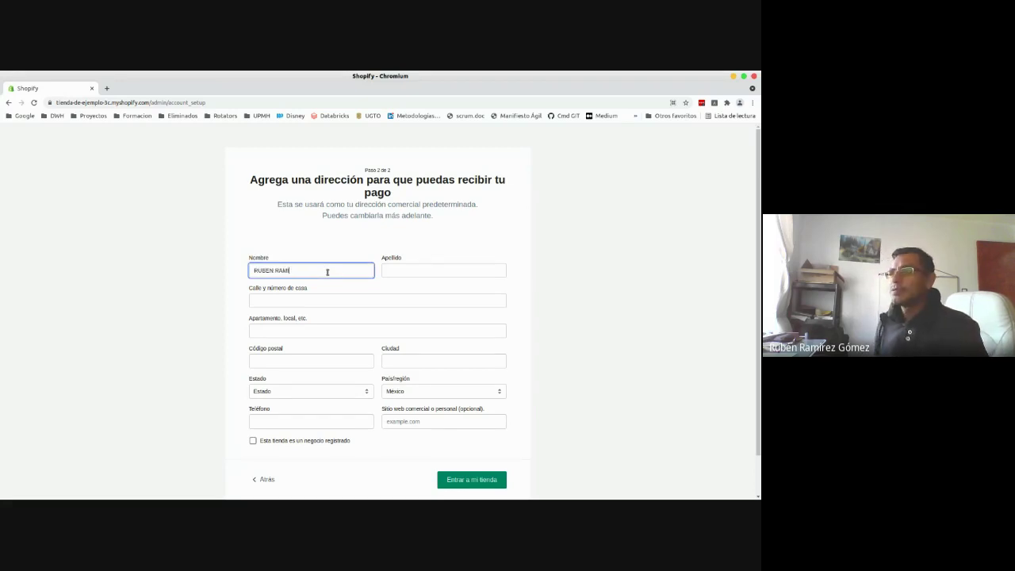
key("Tab")
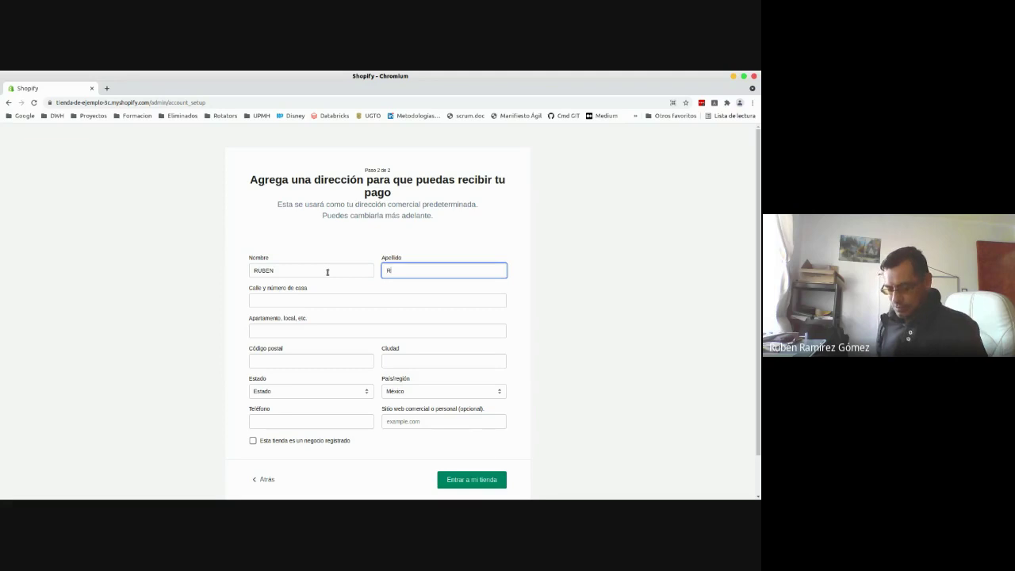
key("Tab")
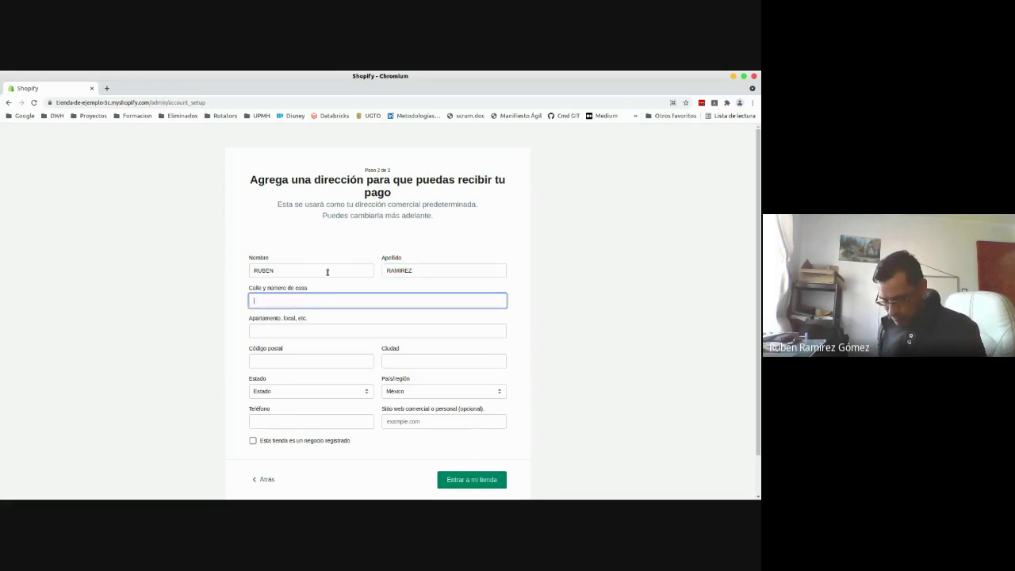
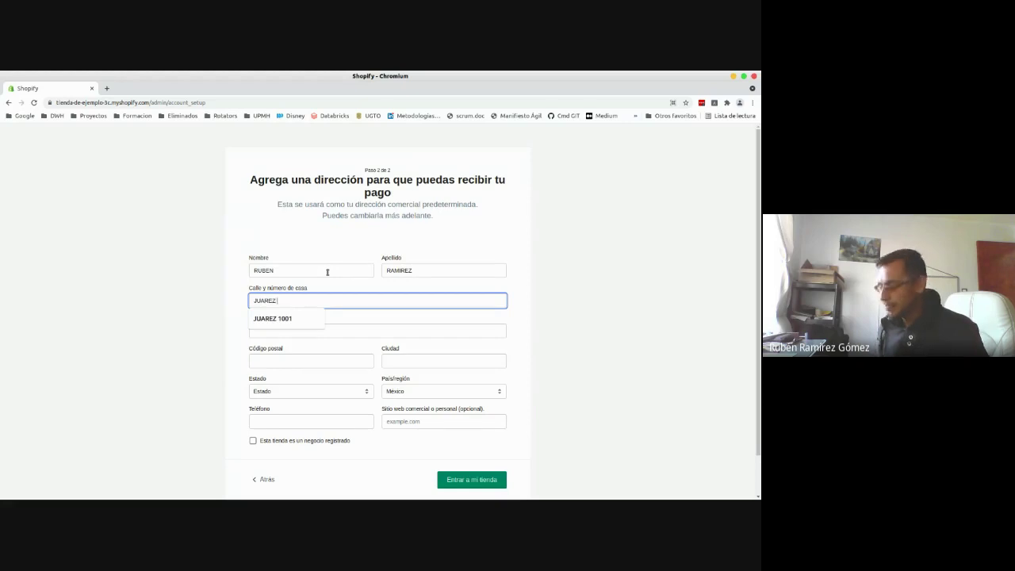
key("Tab")
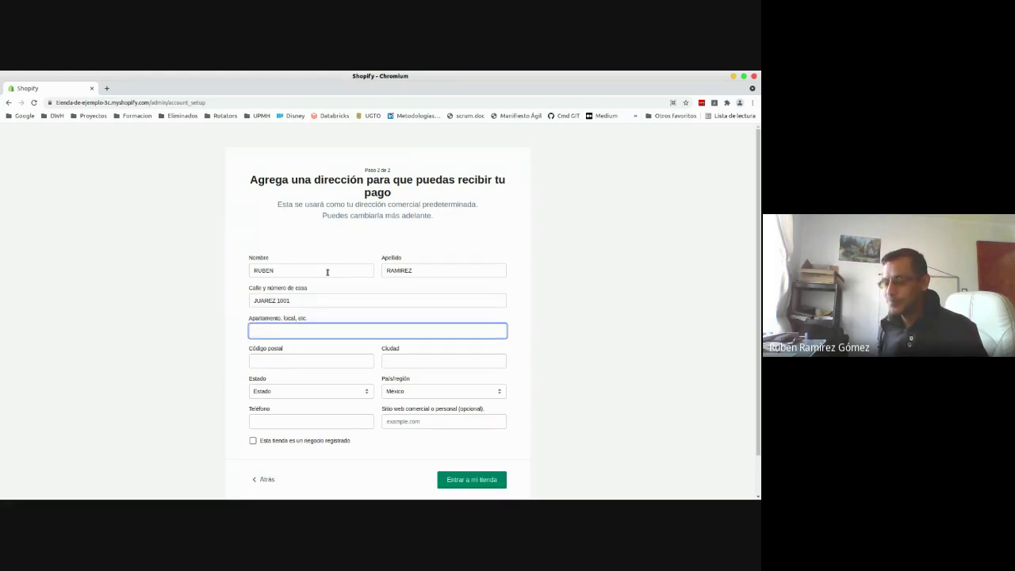
type("1001")
- Fill in the postal code and city, select Hidalgo as the state, and enter the phone number
key("Tab")
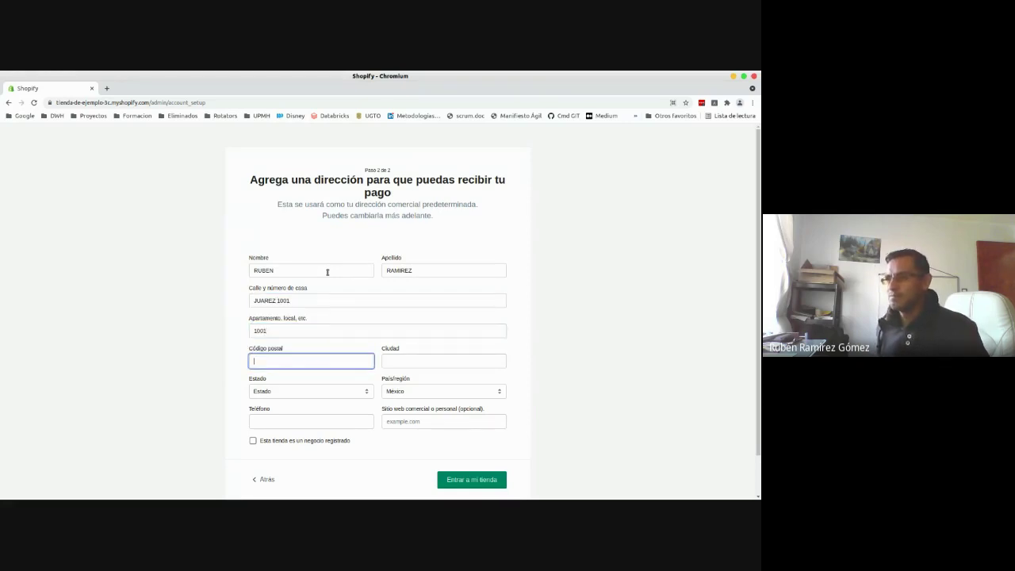
type("43810")
key("Tab")
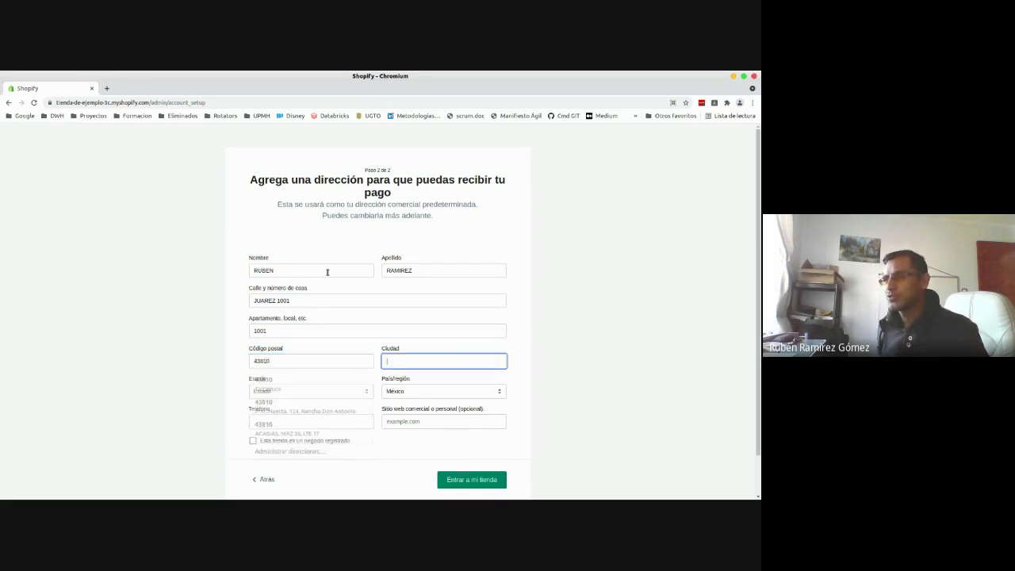
type("TIZAYUCA")
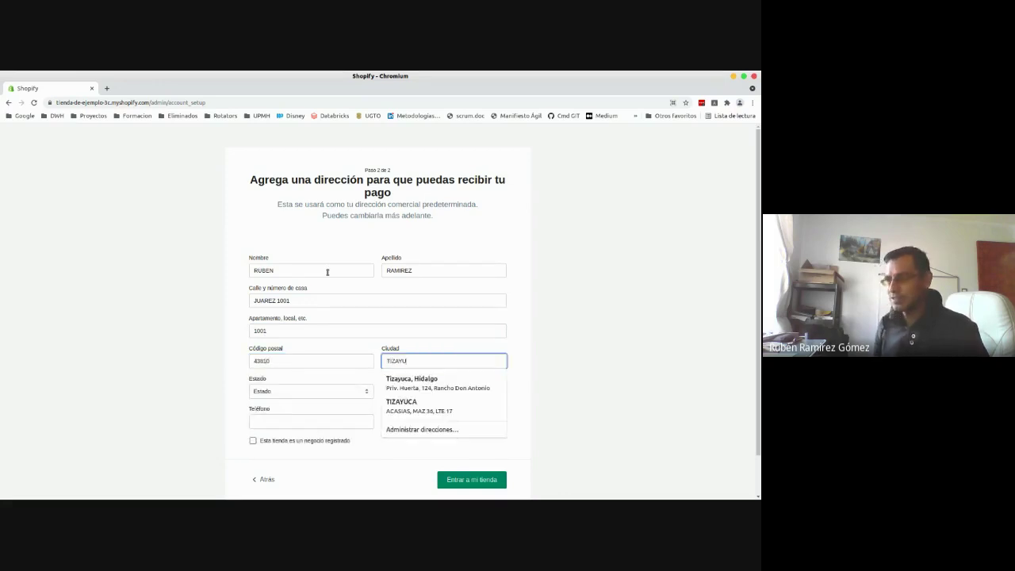
key("Tab")
key("Down")
key("Down")
key("Down")
key("Down")
key("Down")
key("Down")
key("Down")
key("Down")
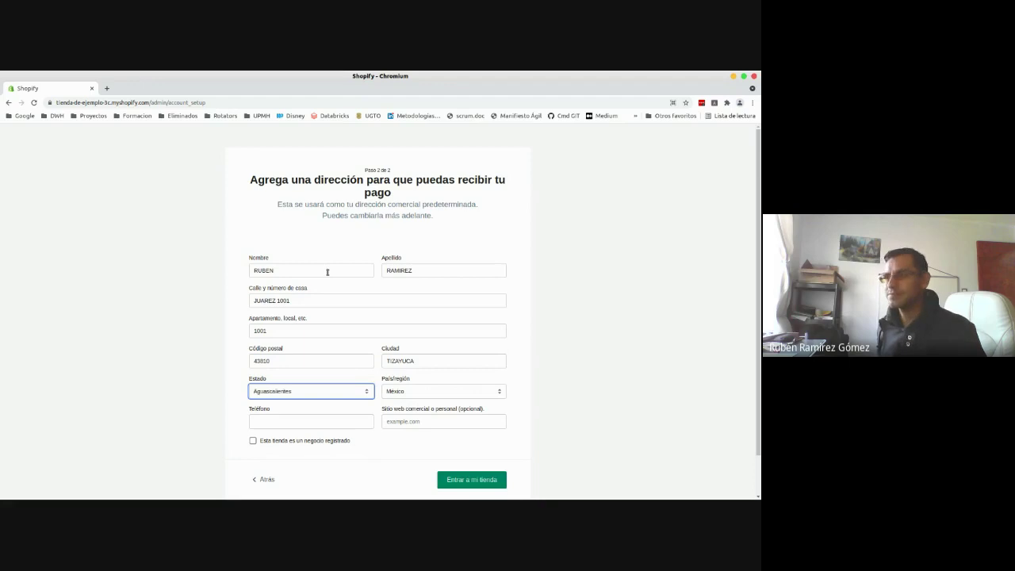
key("Down")
key("Down")
key("Down")
key("Down")
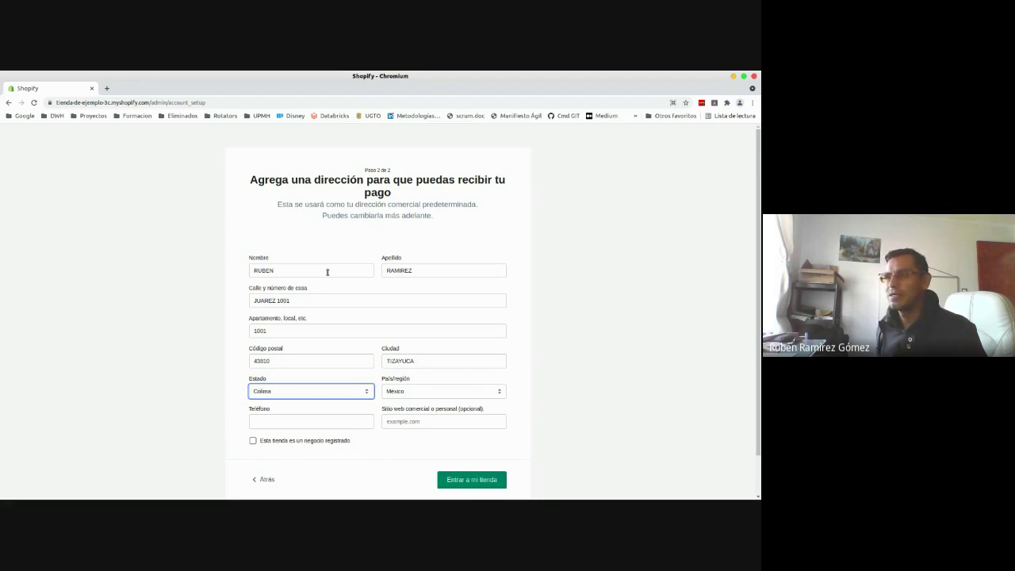
key("Down")
key("Tab")
key("Tab")
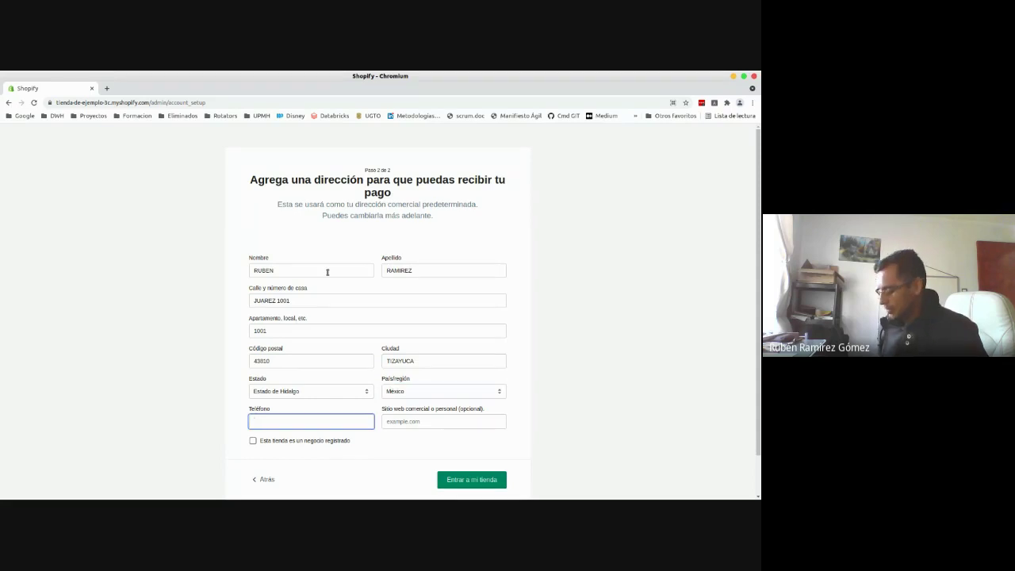
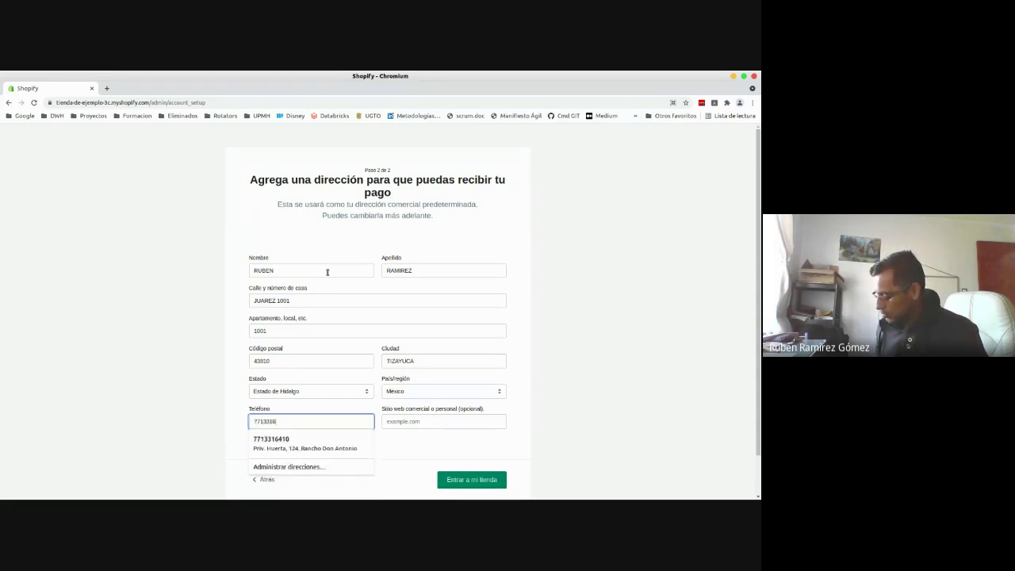
key("Tab")
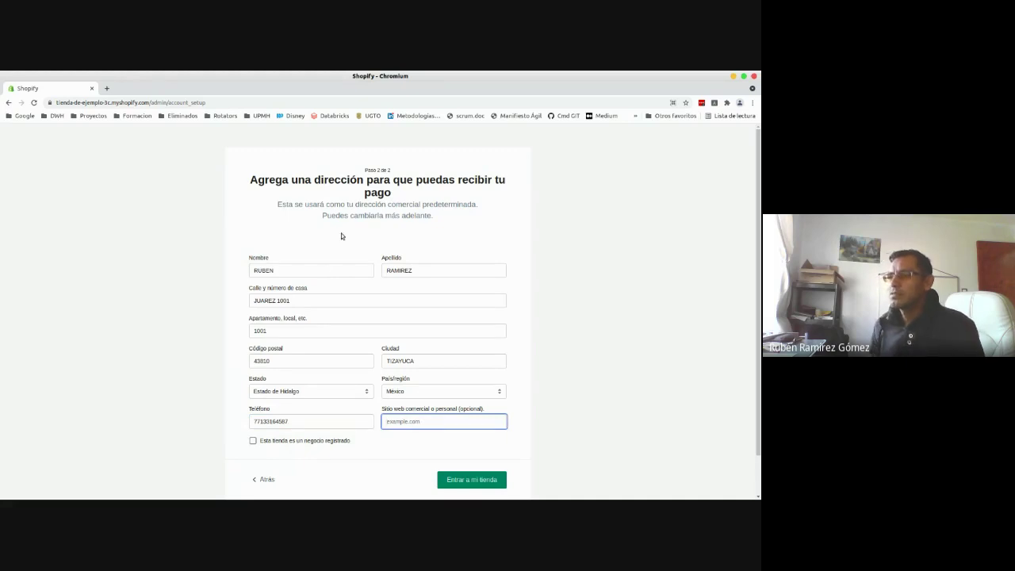
scroll(427, 413, "down", 2)
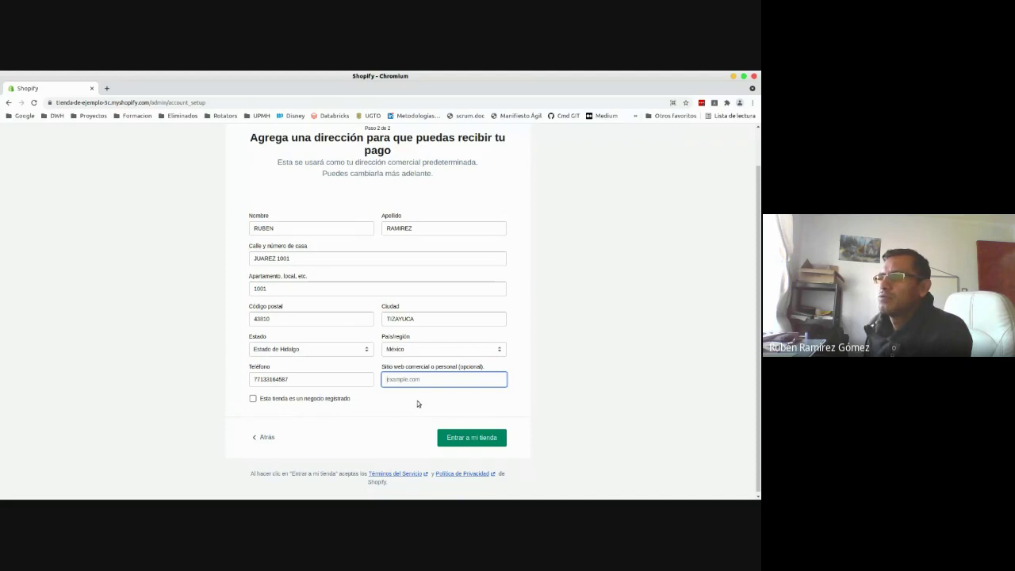
- Submit the filled address form with 'Entrar a mi tienda' to enter the store admin
left_click(464, 437)
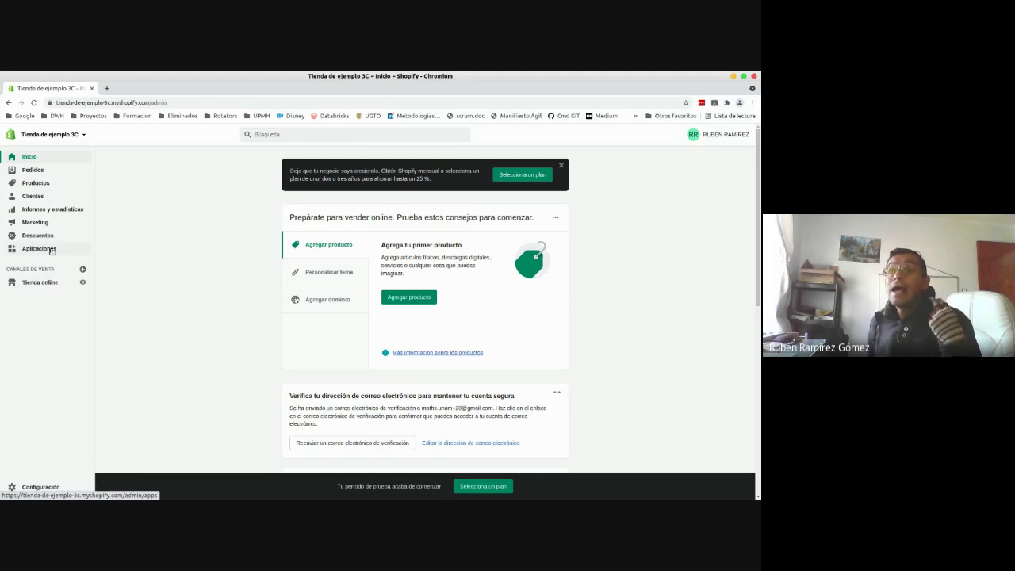
- Browse the recommended Aplicaciones page, then go to the empty Productos list
left_click(39, 248)
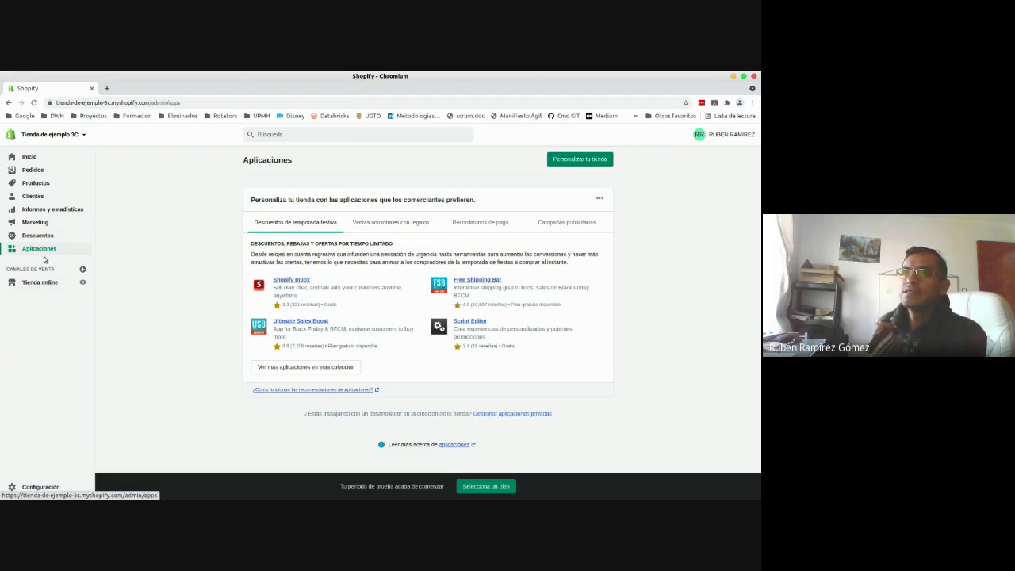
left_click(38, 185)
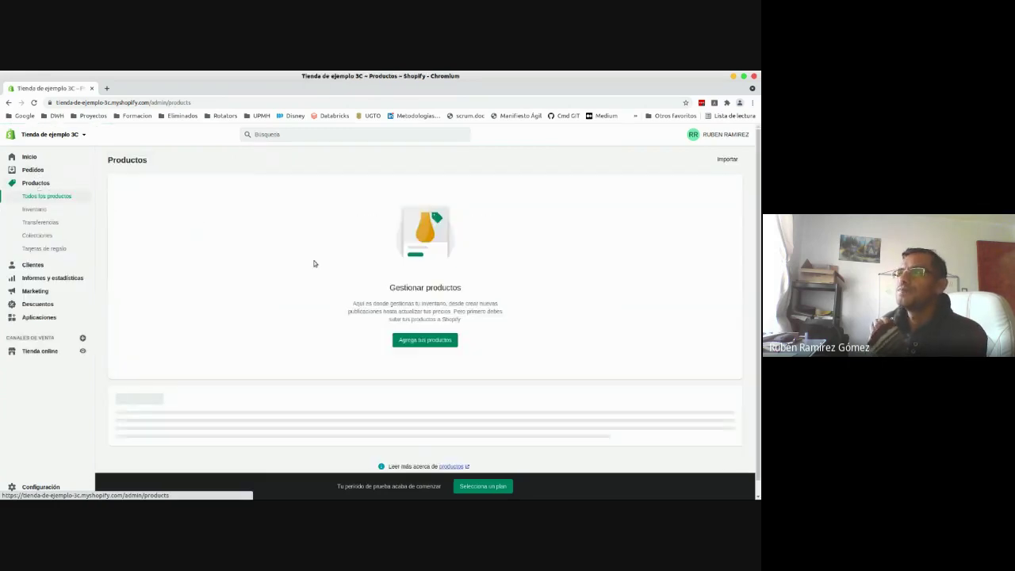
- Start a new product via 'Agrega tus productos' and open Google Images from bookmarks in a new tab
left_click(434, 345)
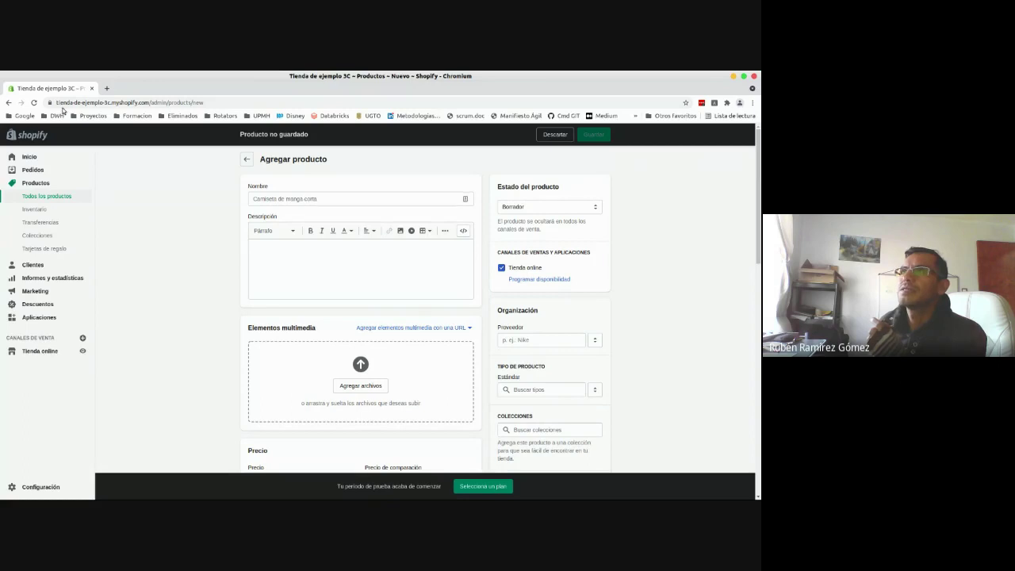
left_click(107, 88)
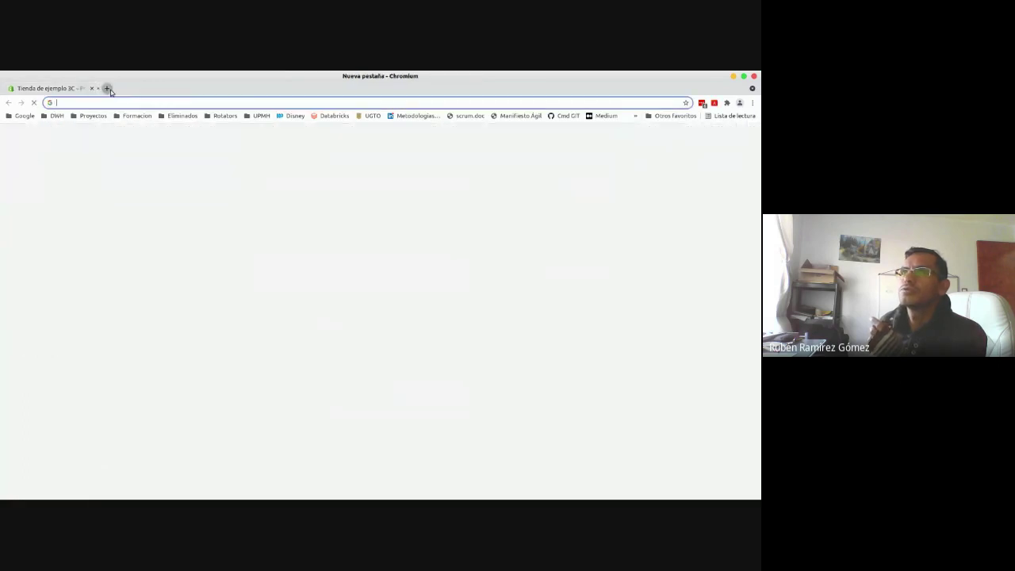
left_click(21, 116)
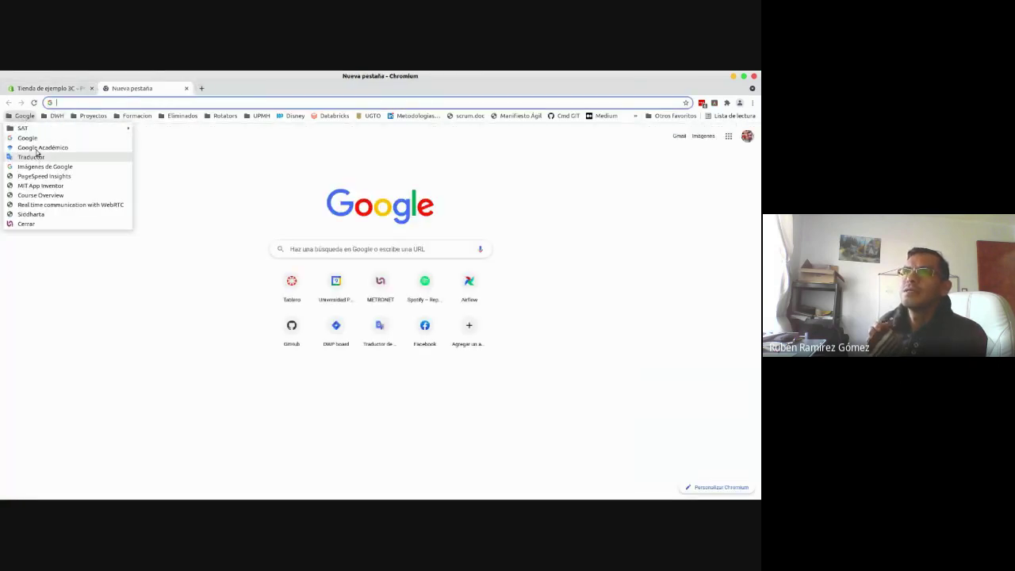
left_click(47, 169)
left_click(47, 88)
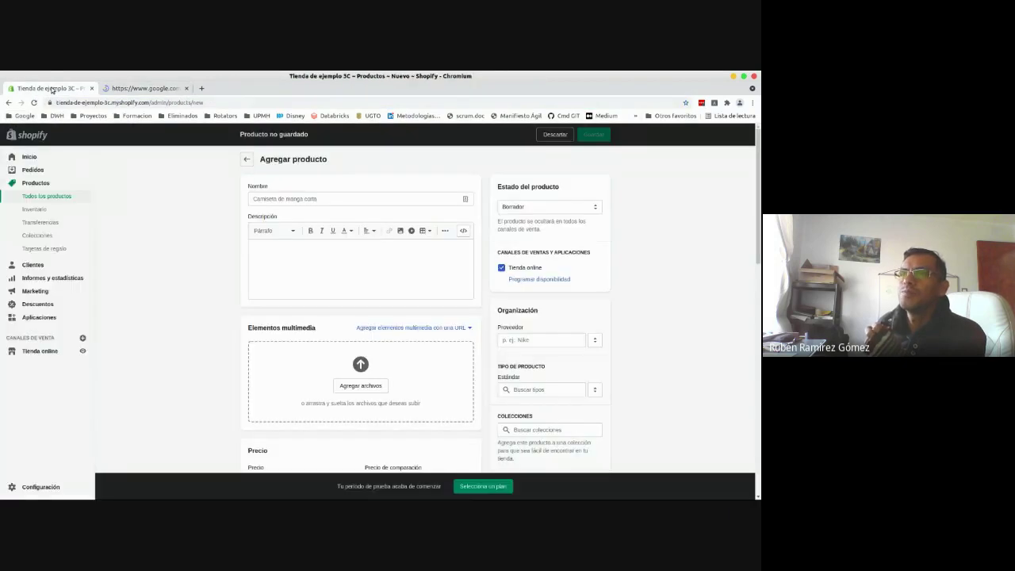
left_click(342, 199)
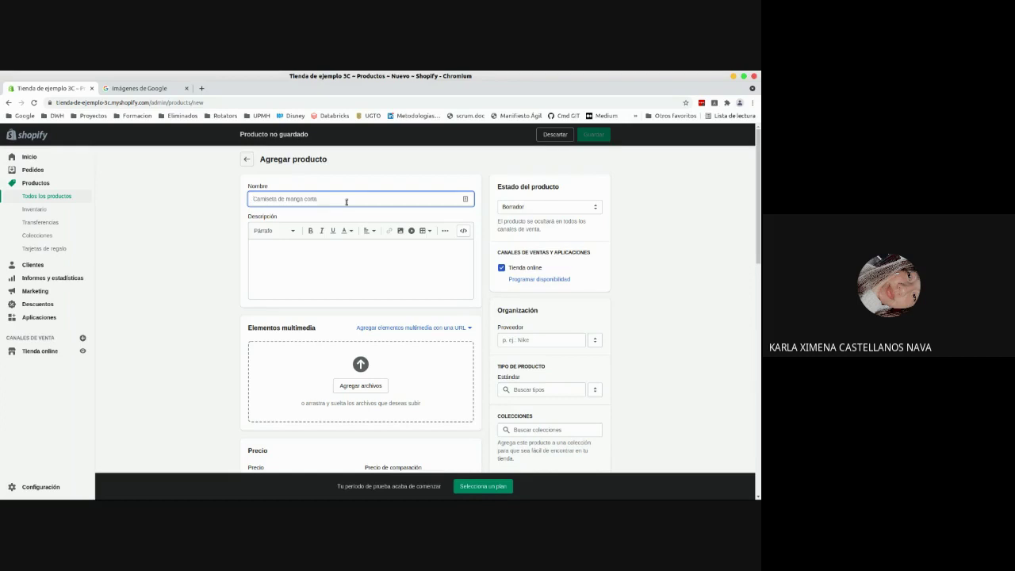
- Type 'Chocolate' as the product name and 'Chocolate amargo' as its description
type("CHOCLA")
key("BackSpace")
key("BackSpace")
key("BackSpace")
key("BackSpace")
key("BackSpace")
key("BackSpace")
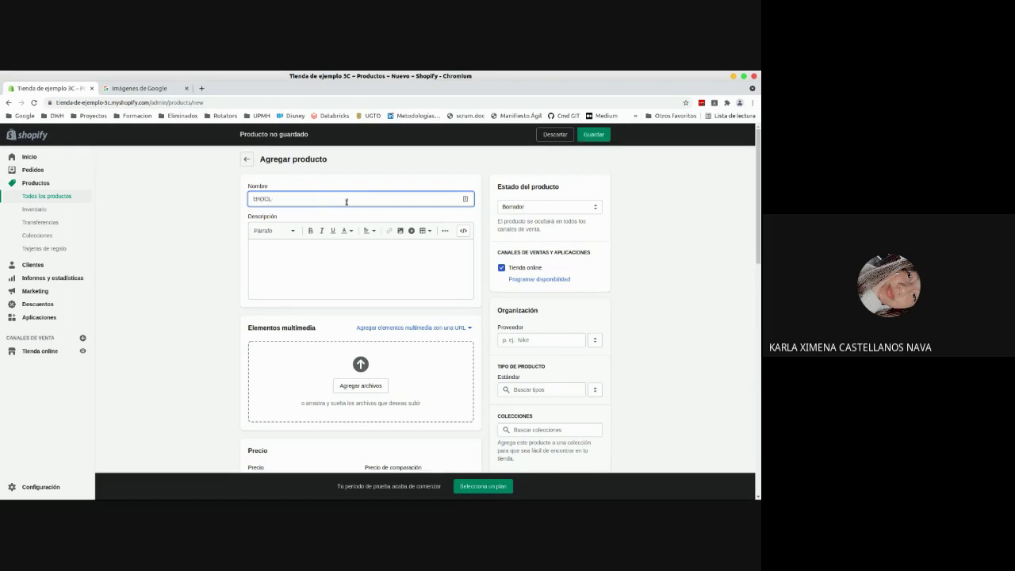
type("Chocolate")
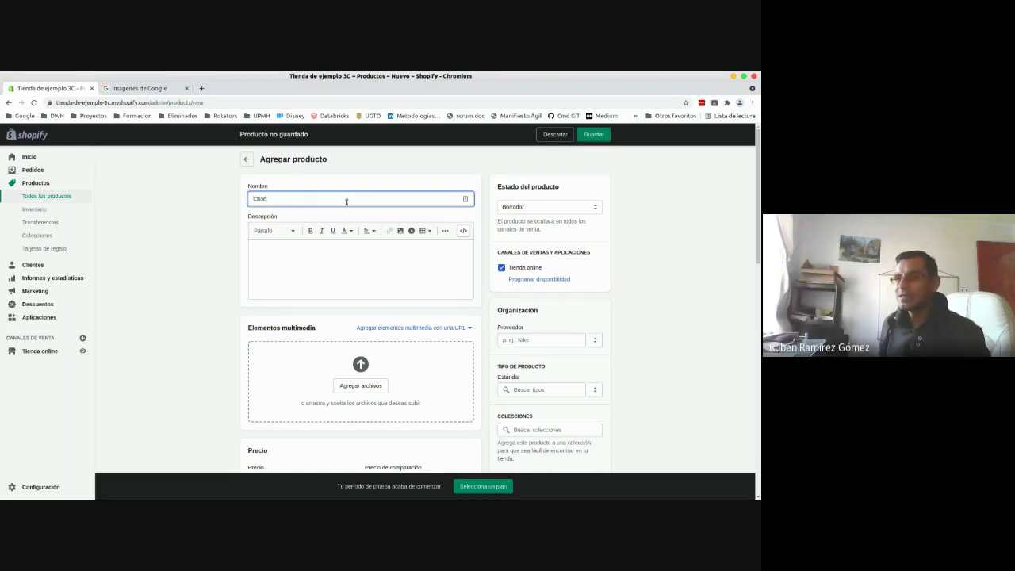
key("Tab")
key("Tab")
key("Tab")
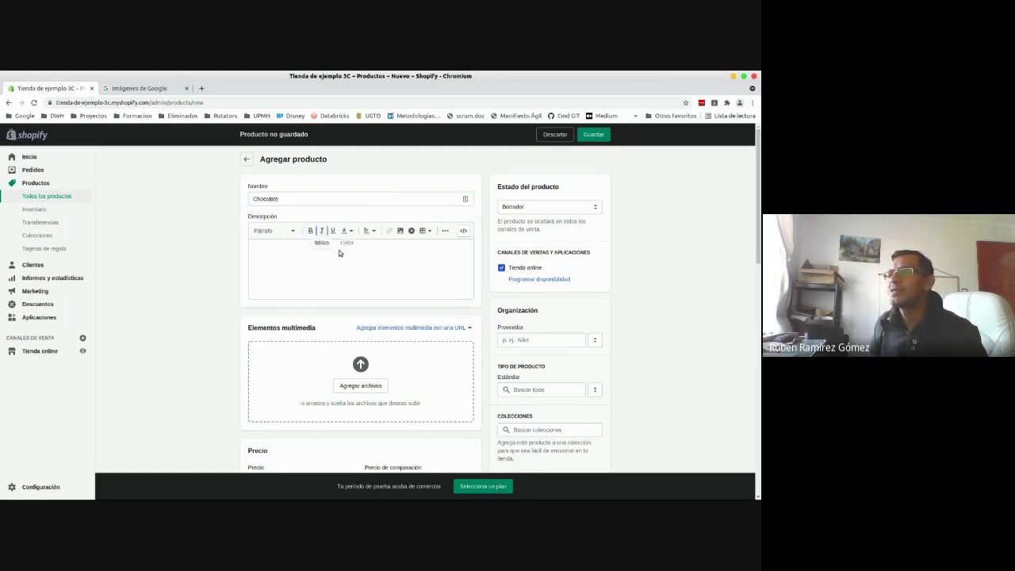
left_click(319, 264)
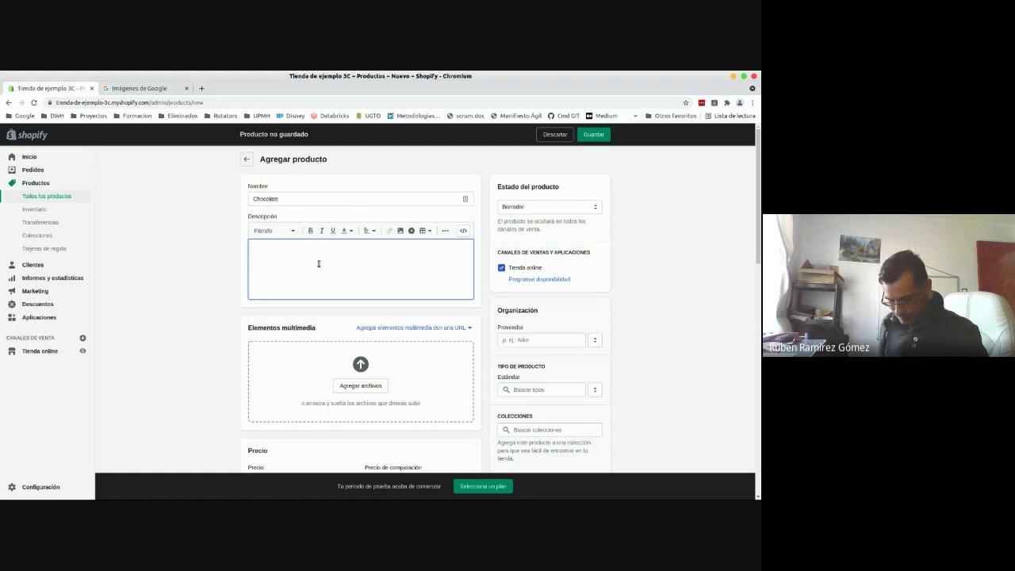
type("Chocolate")
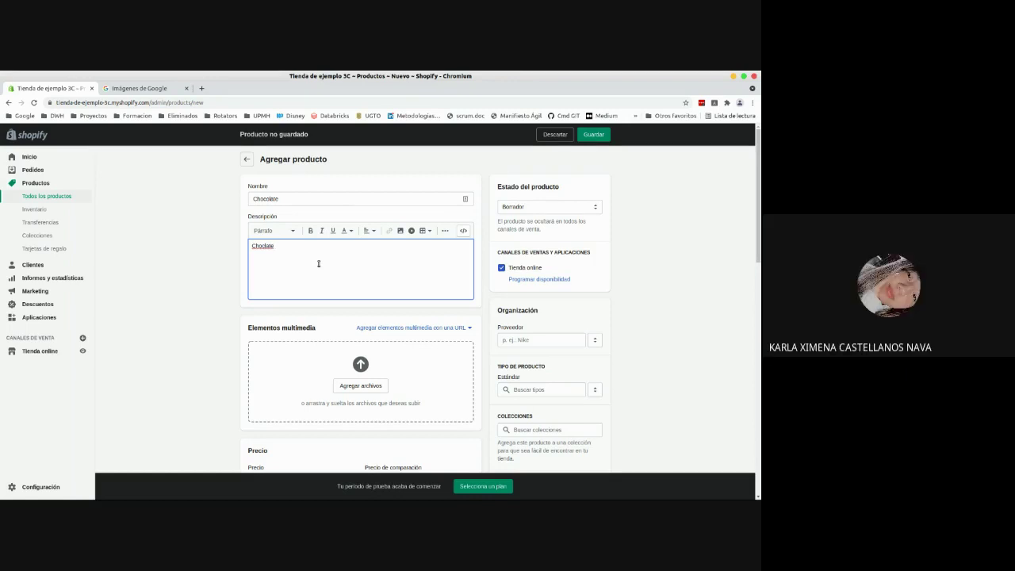
type("amai")
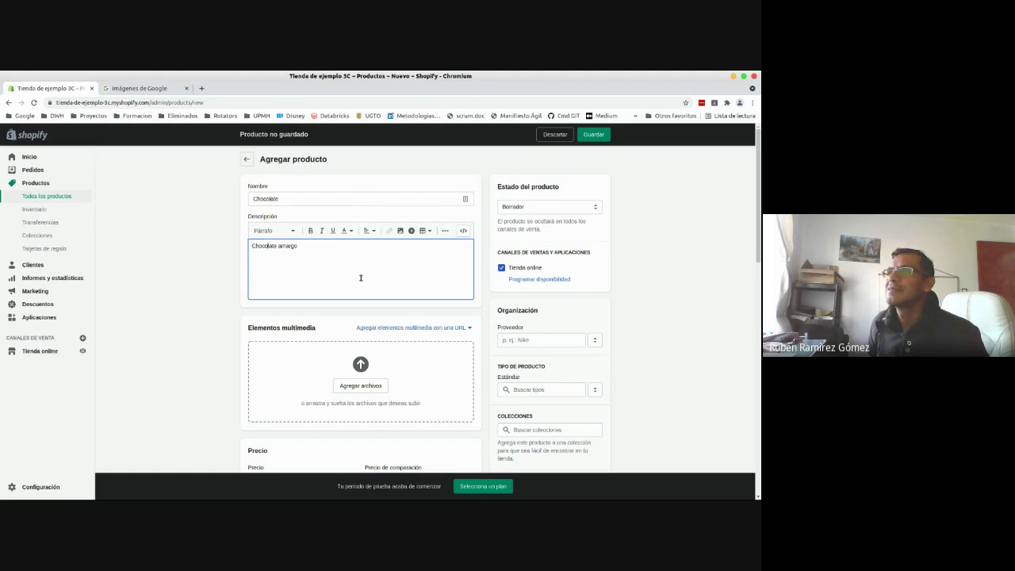
- Search Google Images for 'chocolate amargo'
left_click(163, 89)
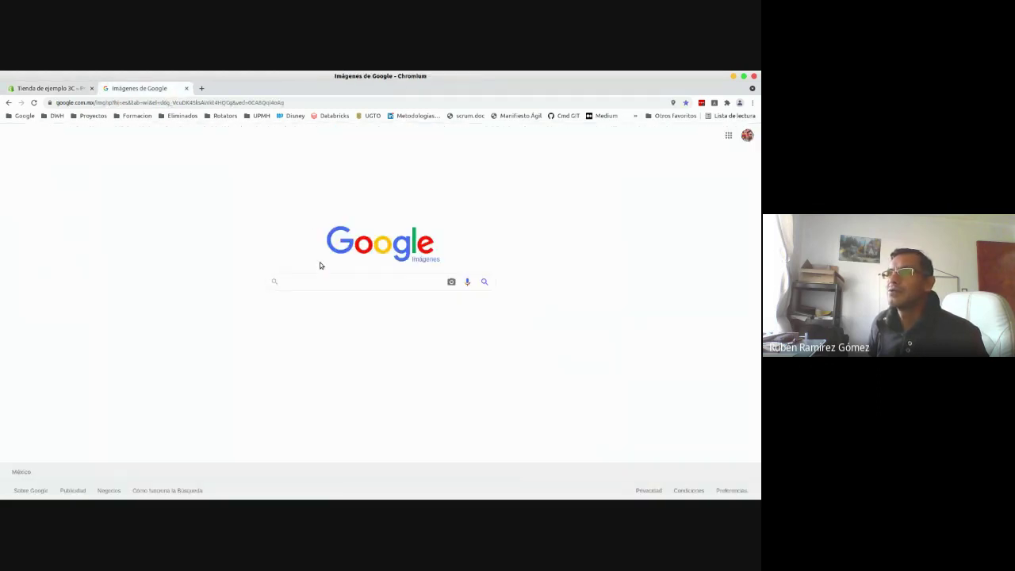
left_click(320, 282)
type("choca")
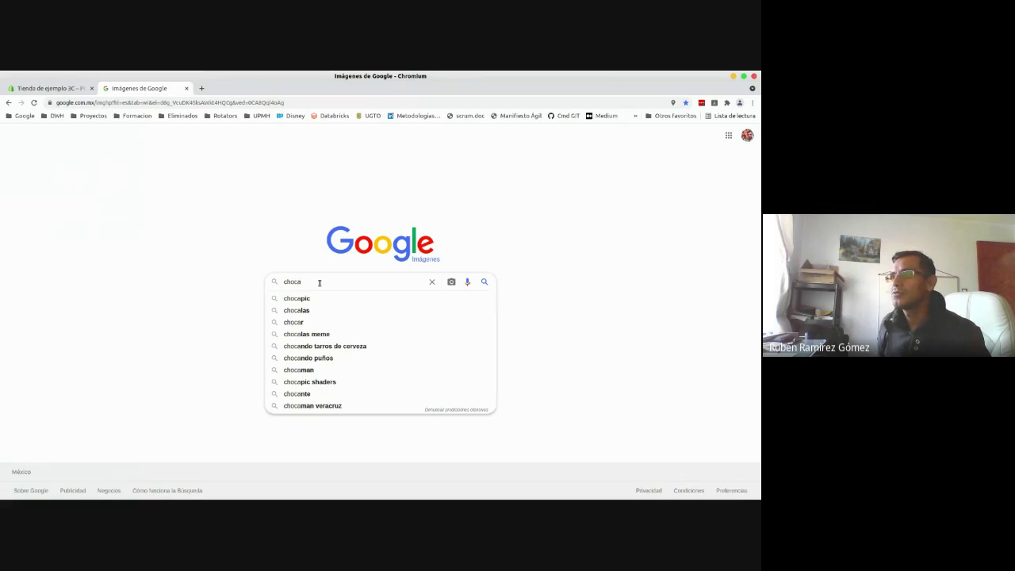
key("BackSpace")
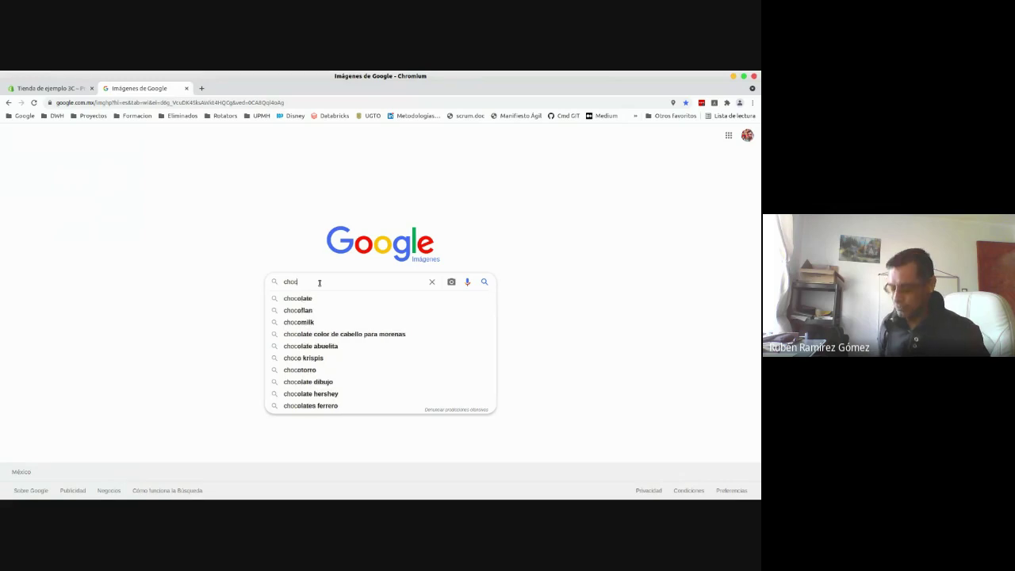
type("olate amargo")
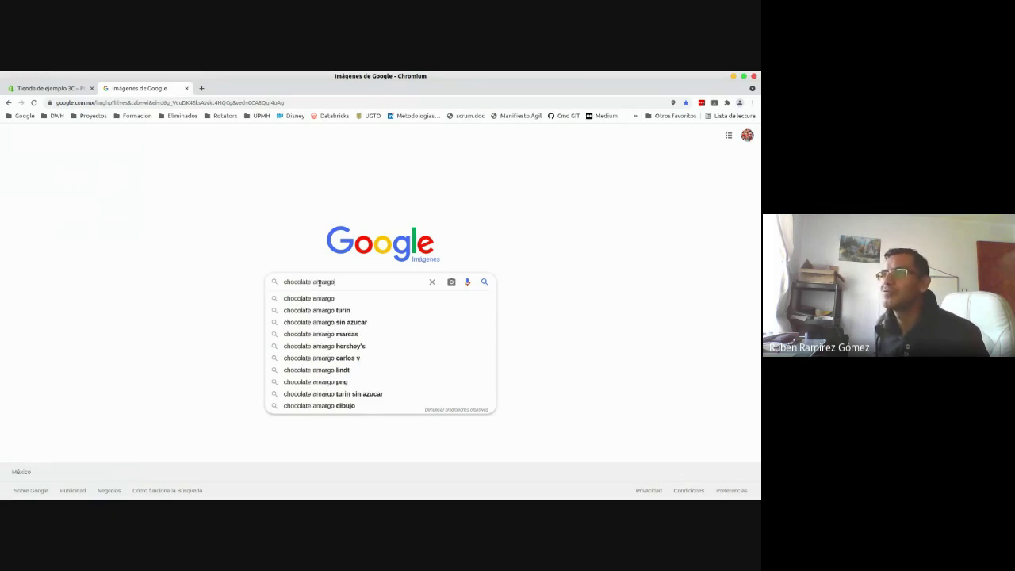
key("Return")
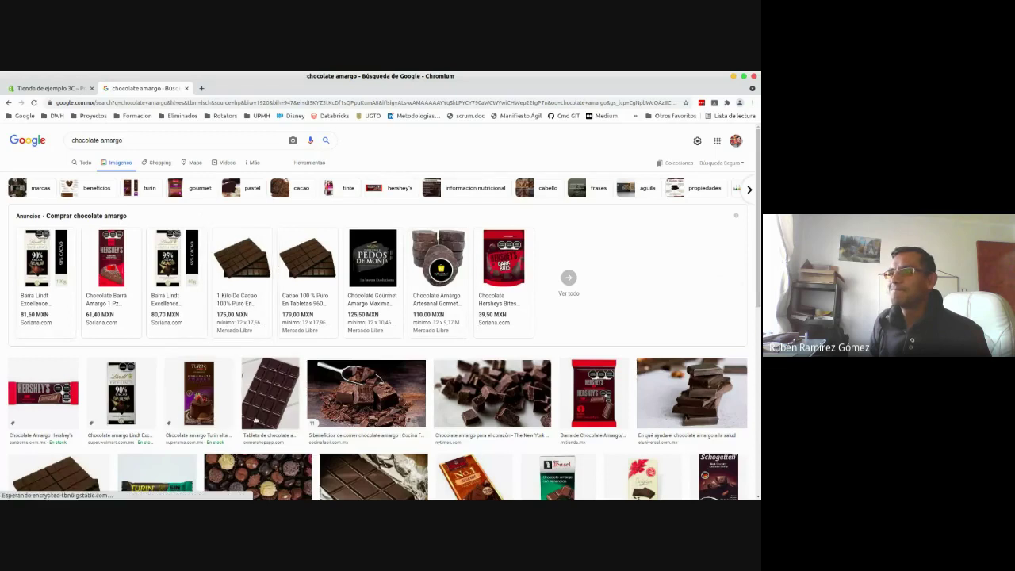
- Save the dark chocolate bar photo to Downloads as img10.jpg
left_click(270, 394)
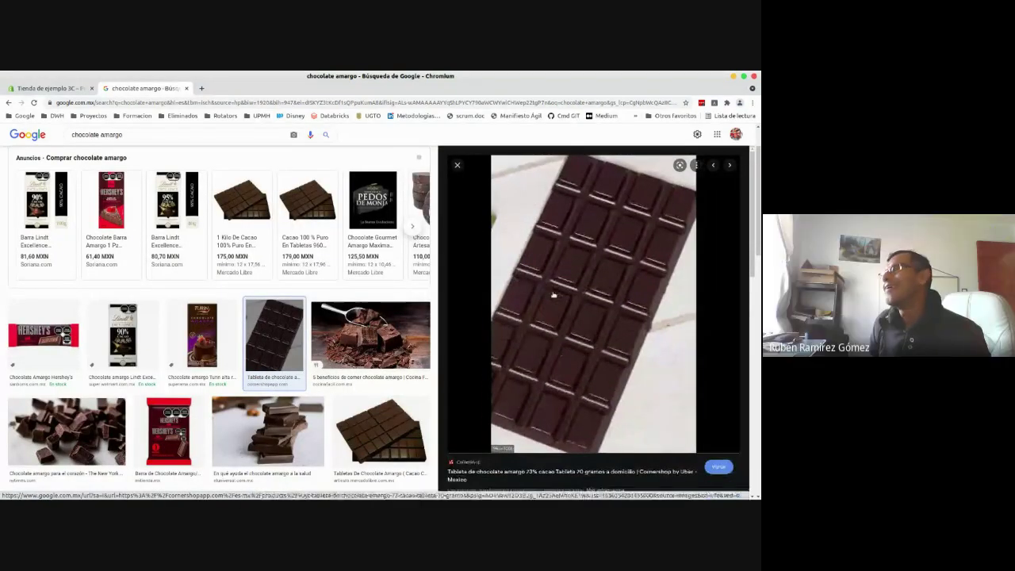
right_click(554, 295)
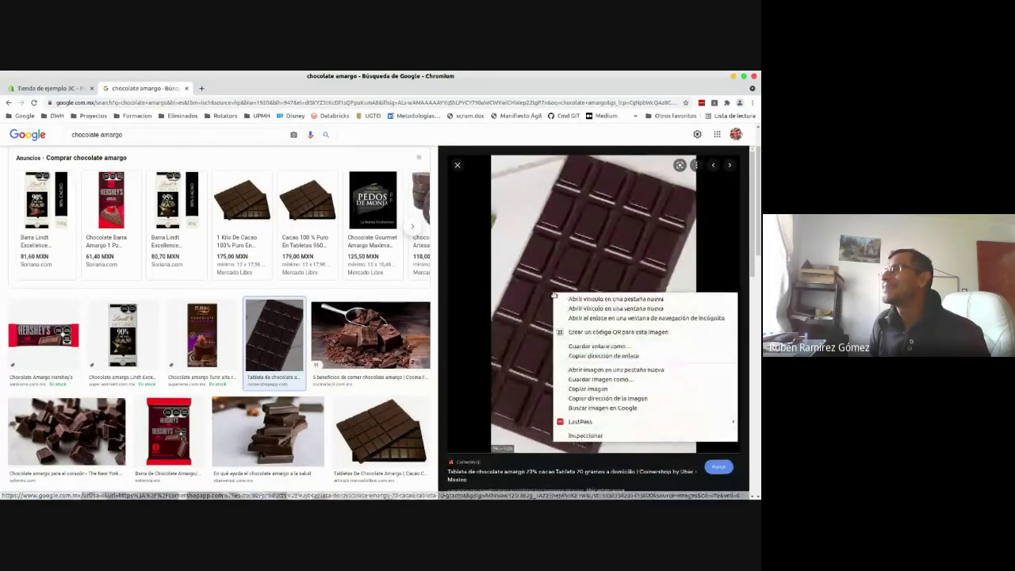
left_click(587, 378)
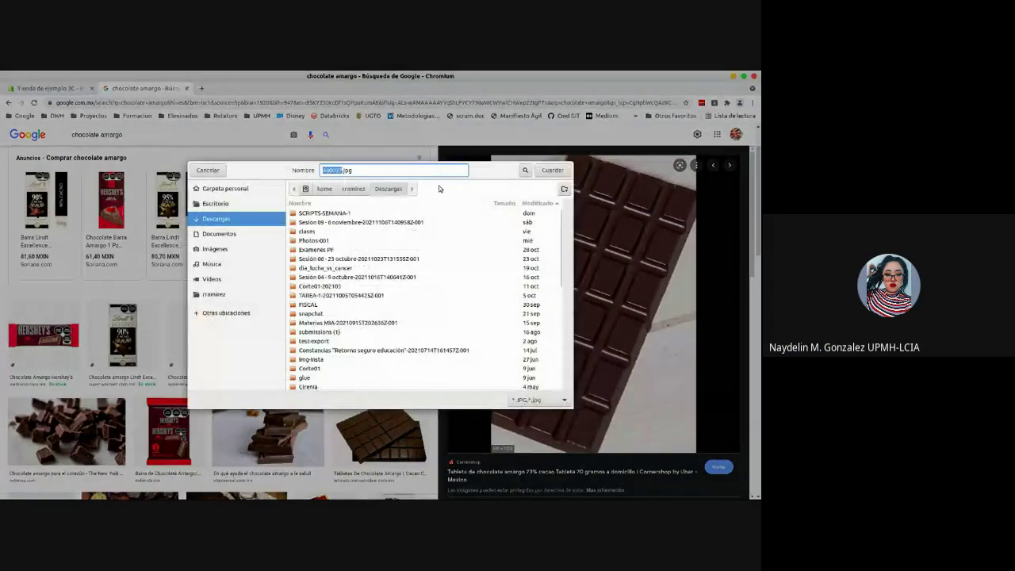
type("im")
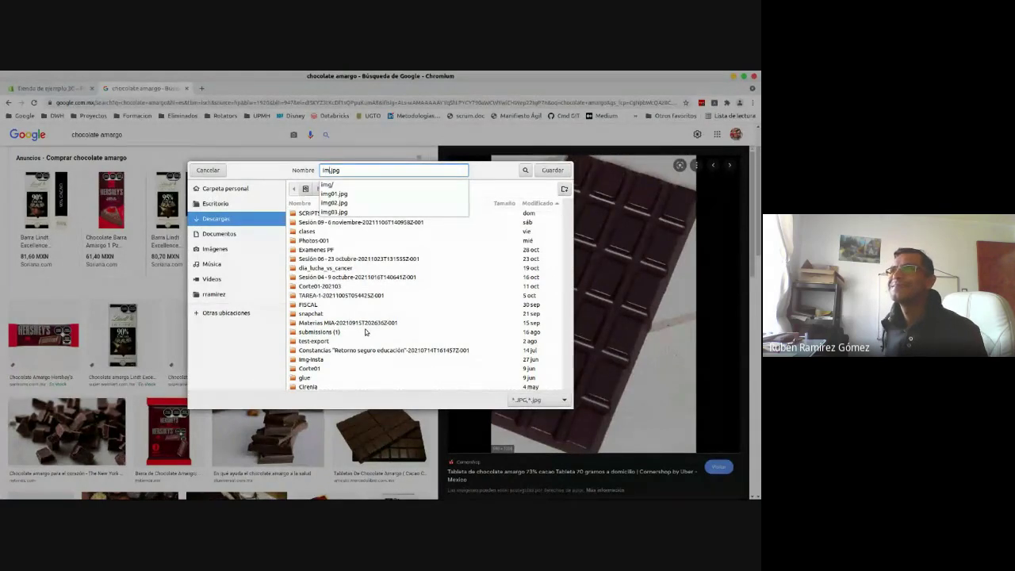
type("g10")
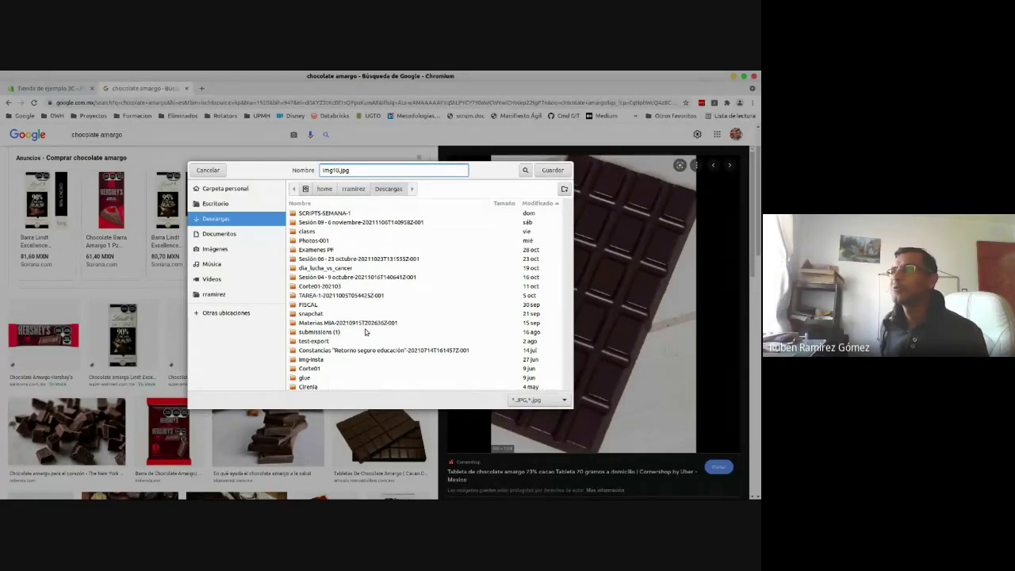
key("Return")
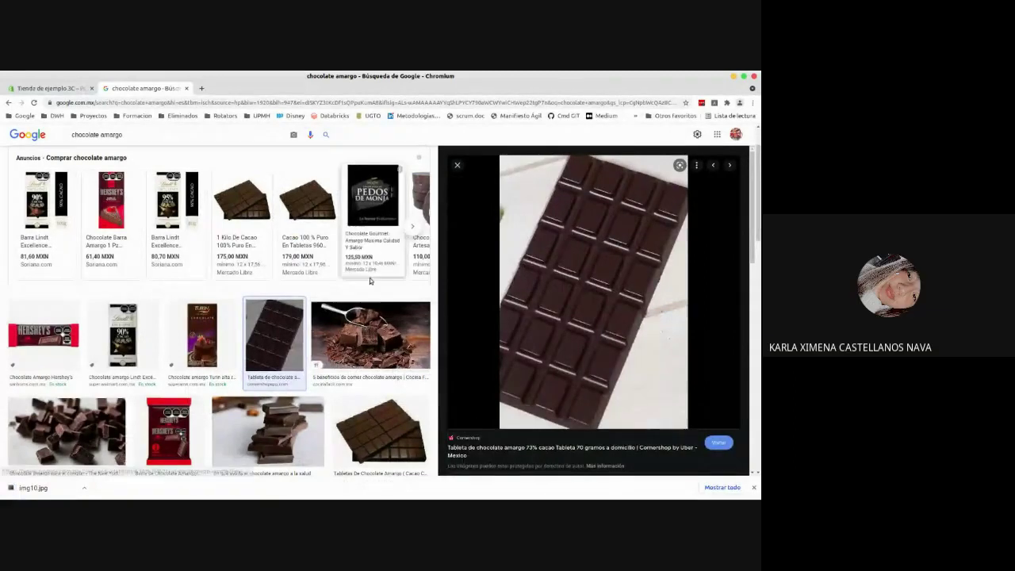
left_click(457, 165)
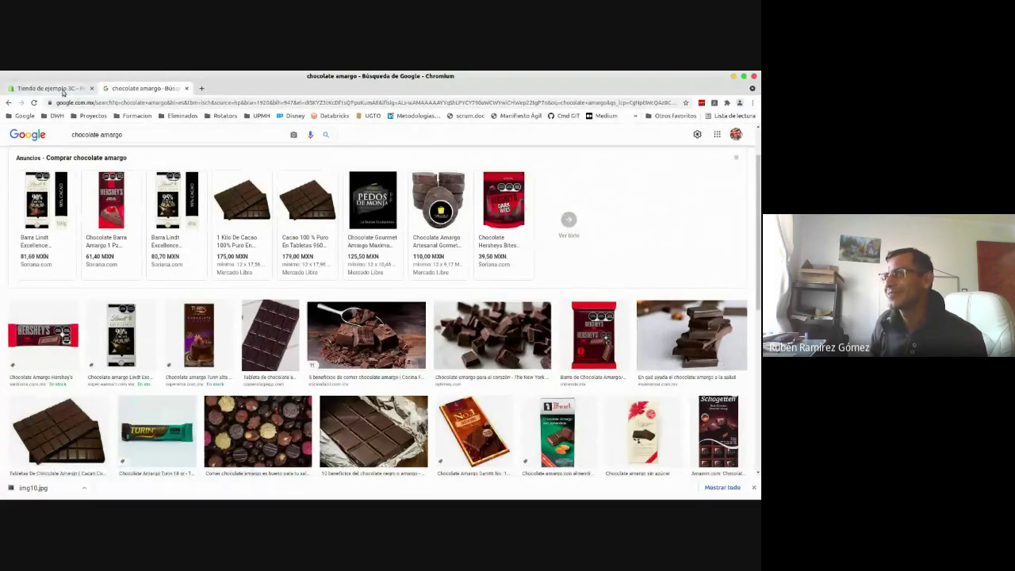
- Upload img10.jpg from Descargas through Agregar archivos as the Chocolate product's media
left_click(63, 88)
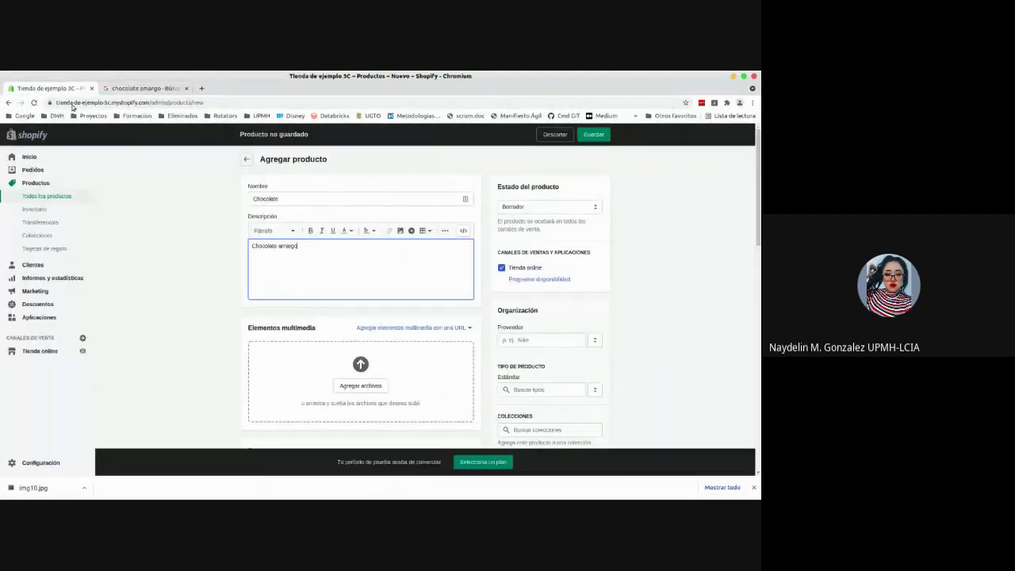
left_click(363, 370)
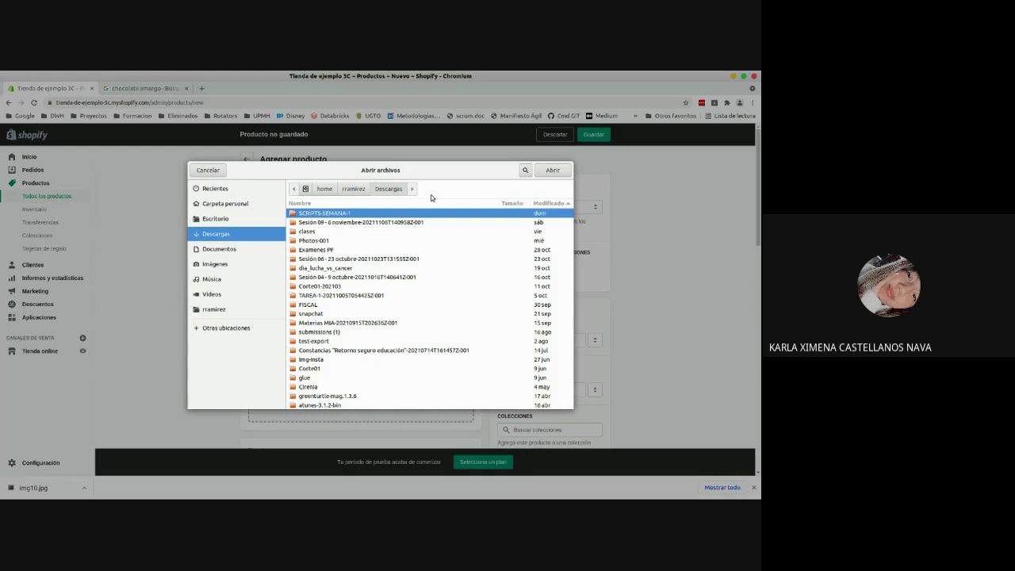
type("img")
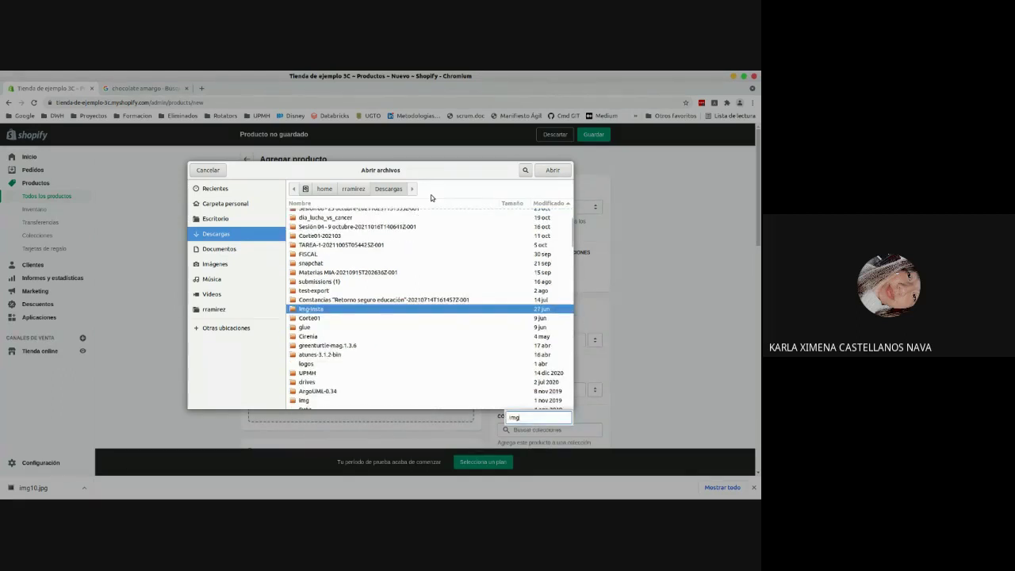
type("1")
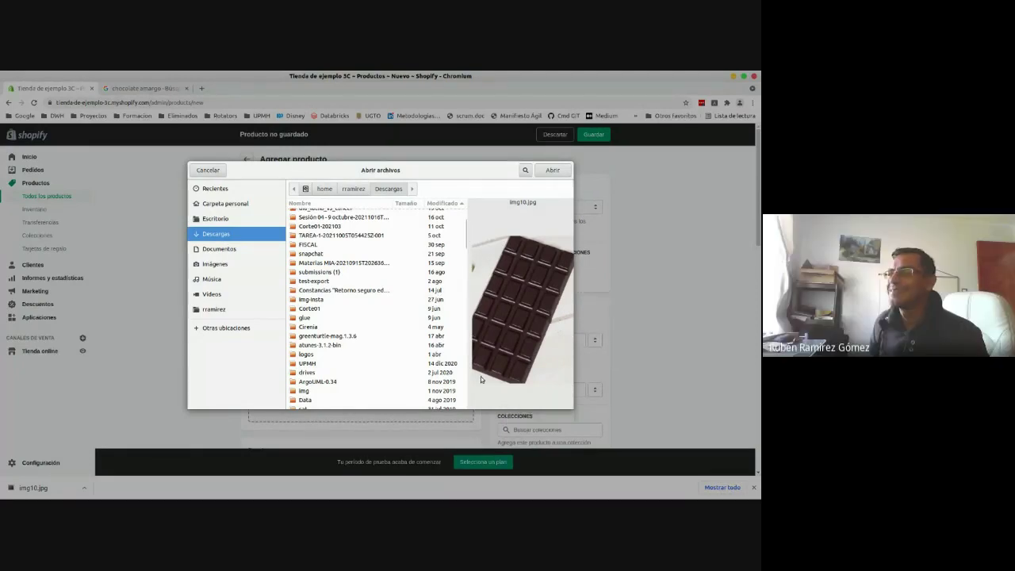
scroll(449, 382, "down", 3)
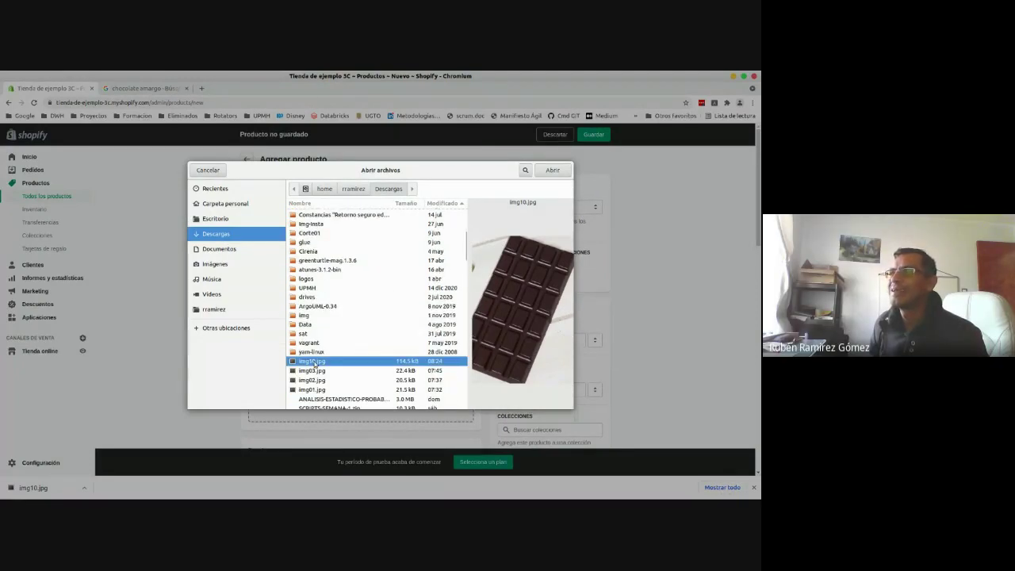
double_click(314, 362)
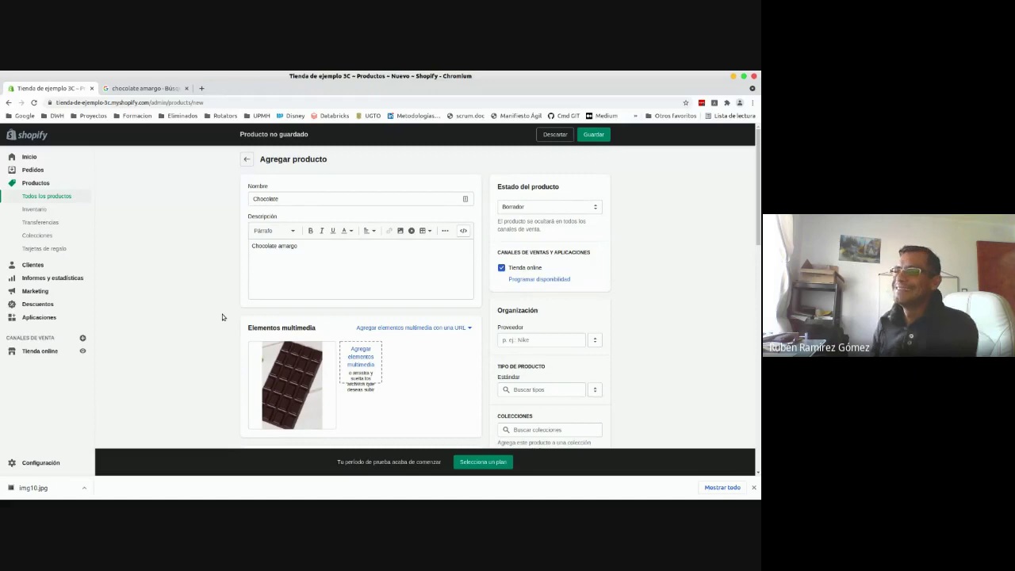
left_click(755, 487)
- Switch the Chocolate product's Estado del producto from Borrador to Activo
left_click(575, 205)
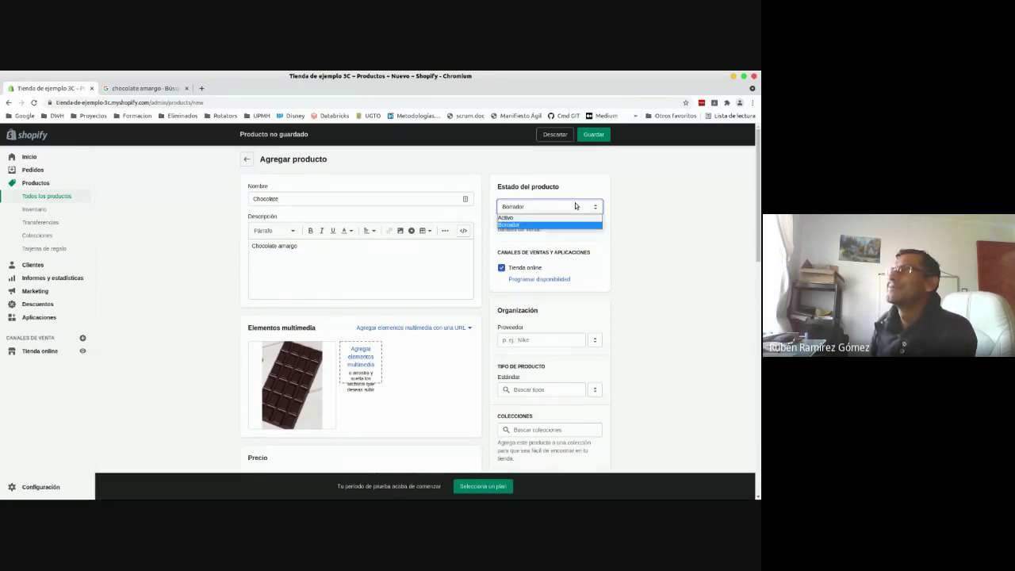
left_click(522, 217)
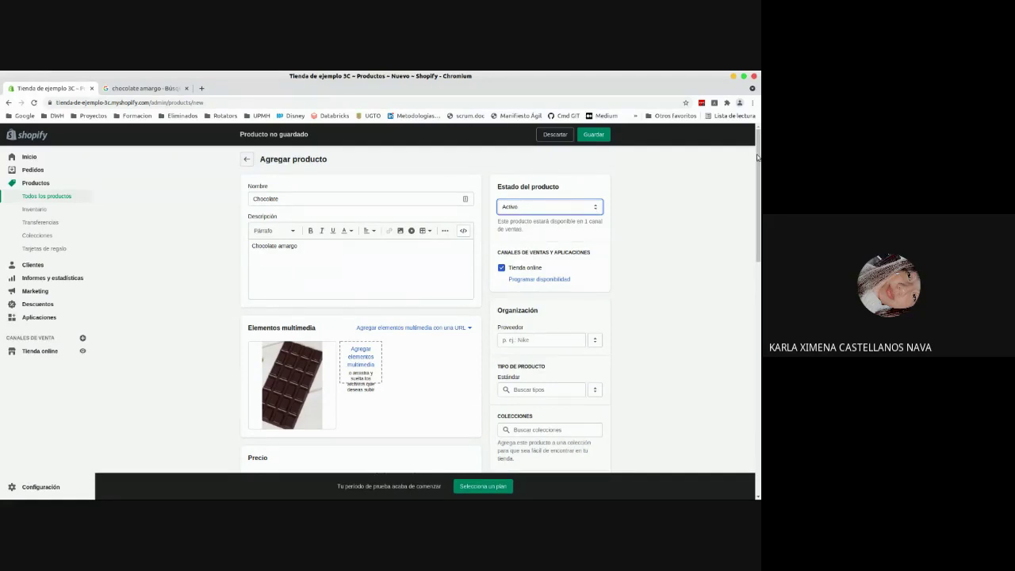
left_click_drag(758, 157, 758, 167)
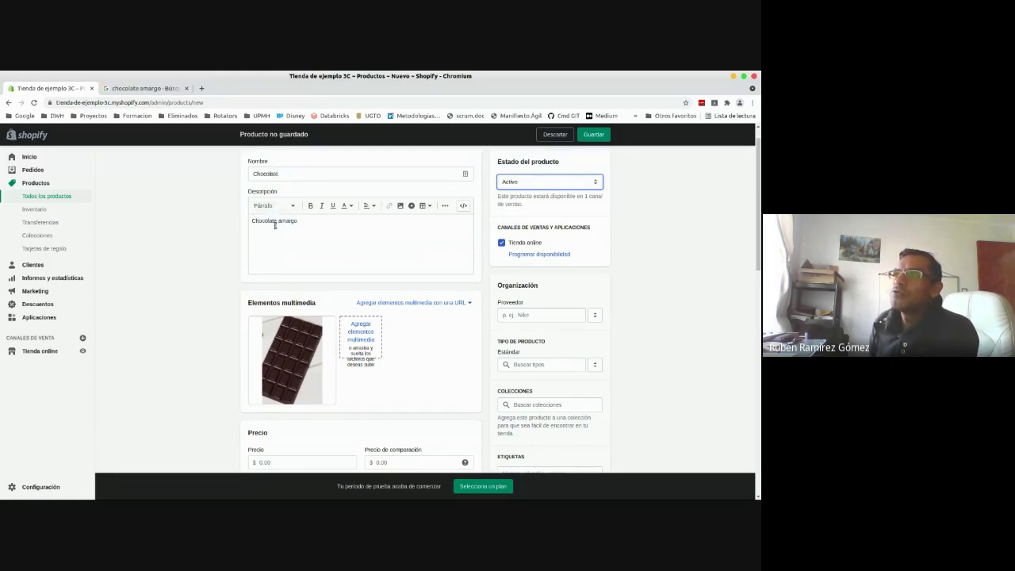
mouse_move(329, 346)
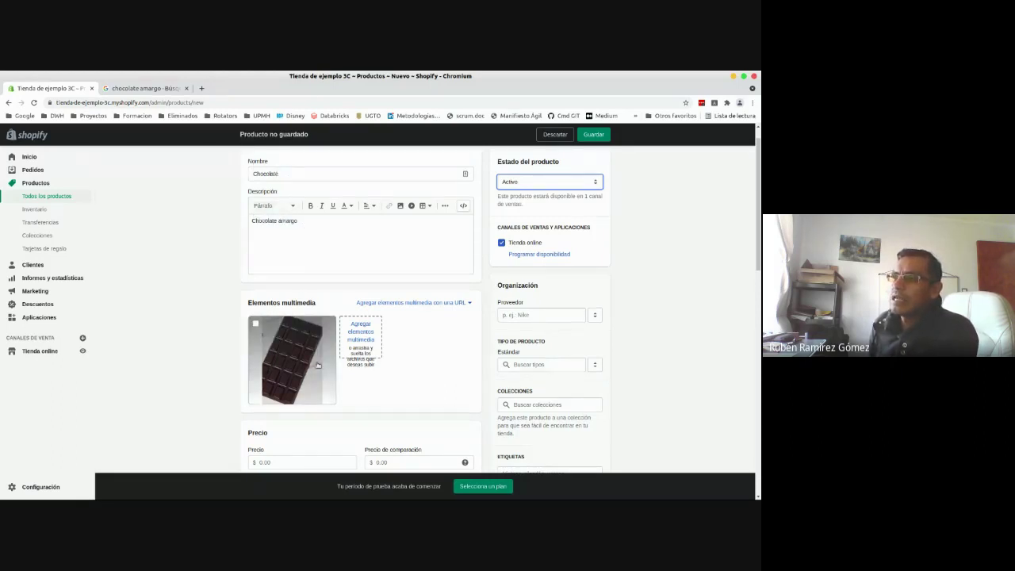
left_click(538, 187)
left_click(521, 186)
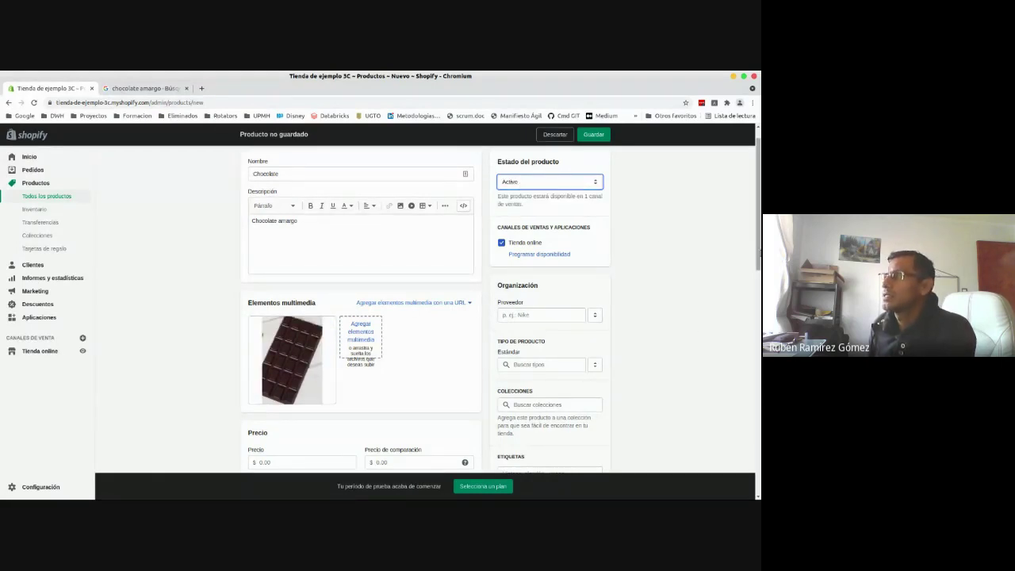
left_click_drag(759, 246, 759, 330)
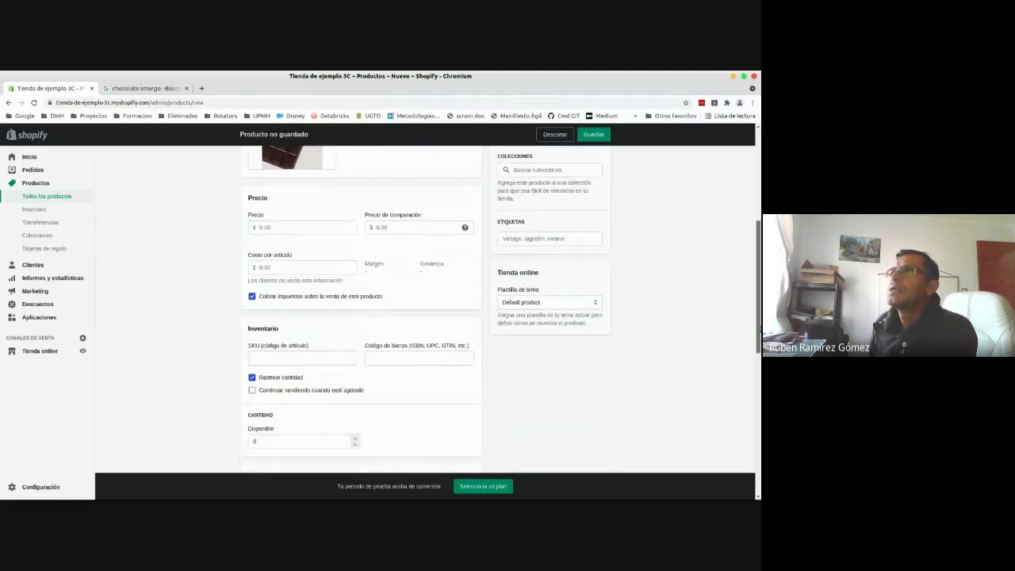
- Set the Chocolate price to 100.00, compare-at price 120.00 and cost per item 75.00
left_click(313, 225)
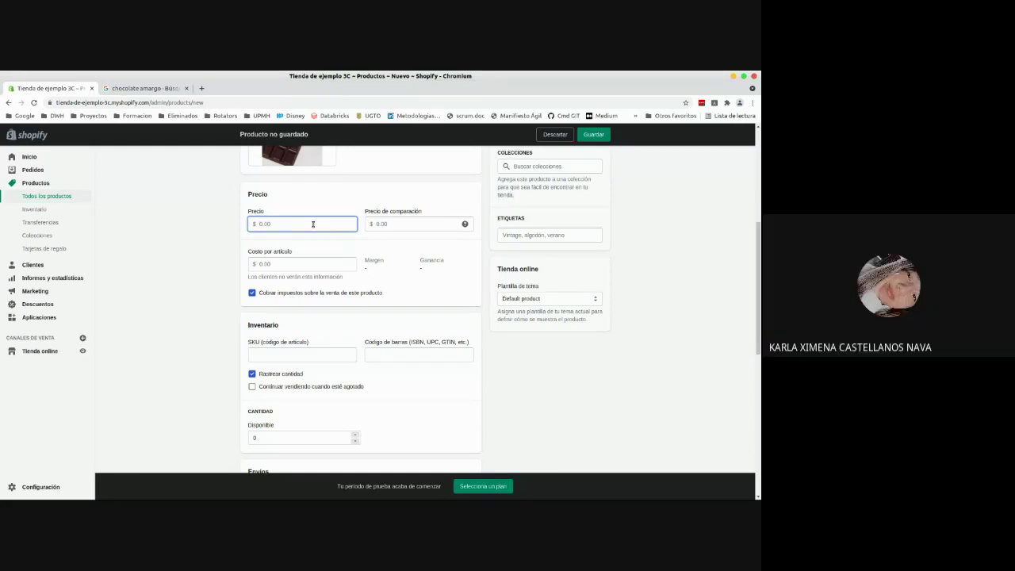
type("100")
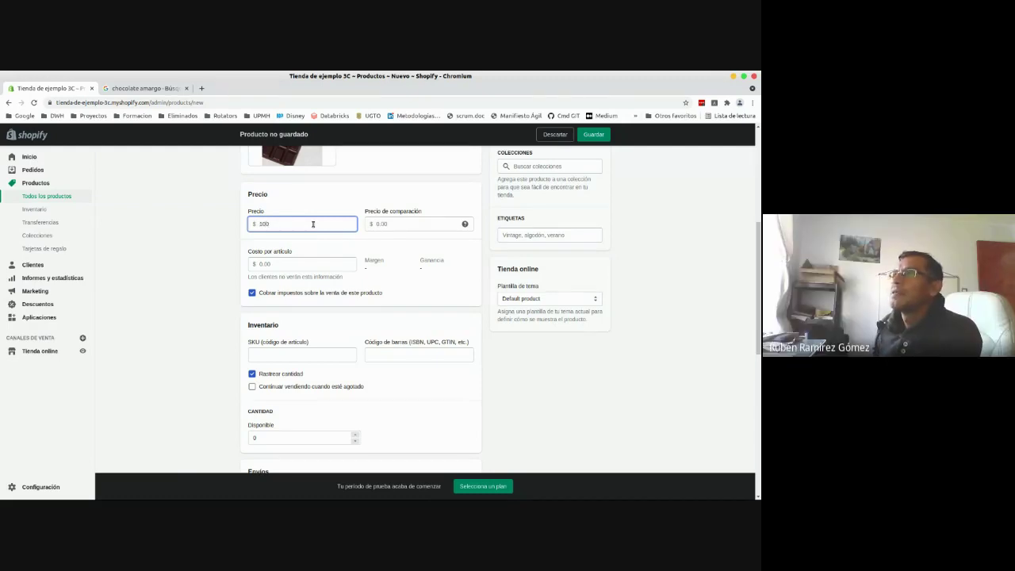
left_click(415, 226)
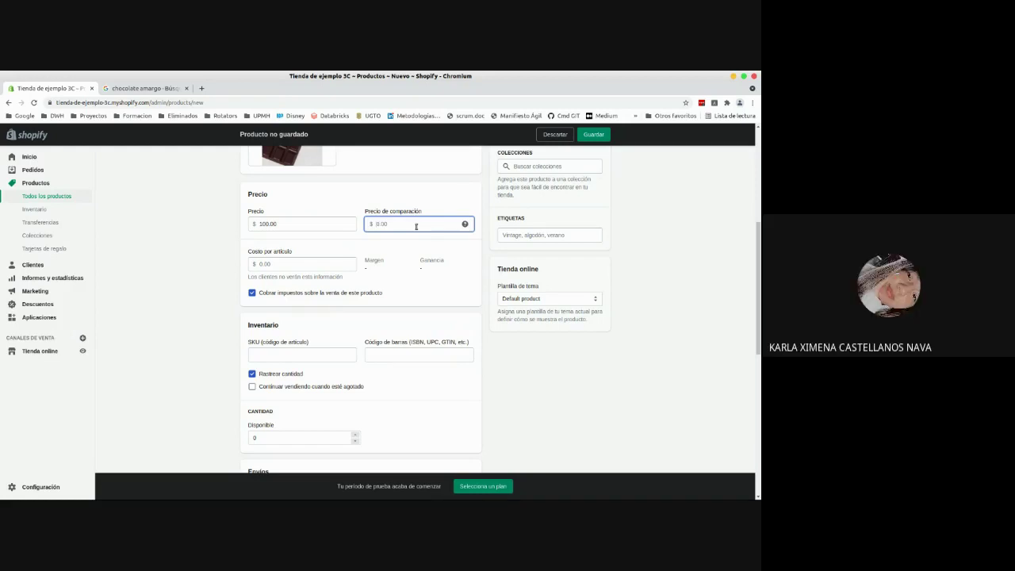
type("120")
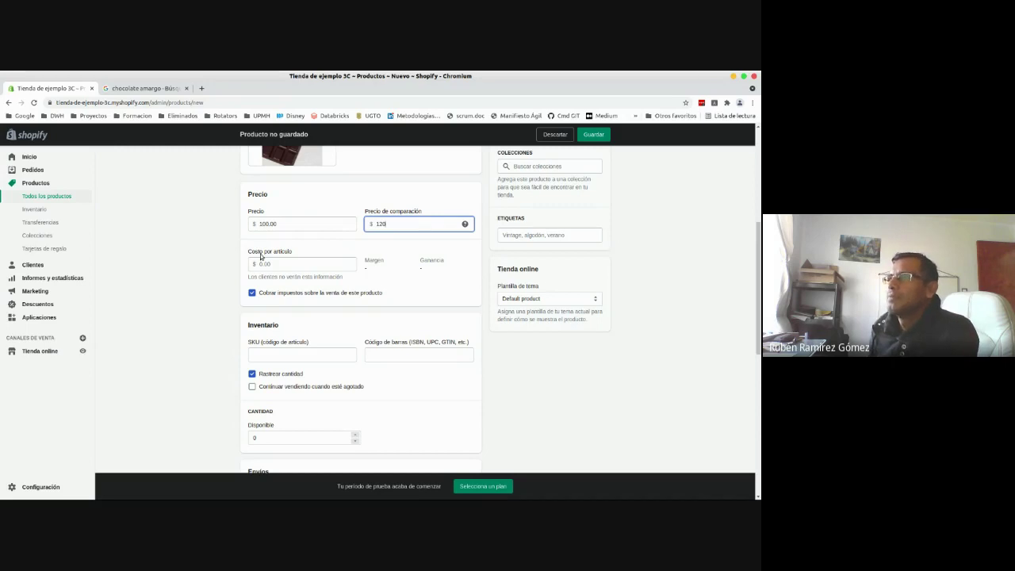
left_click(271, 264)
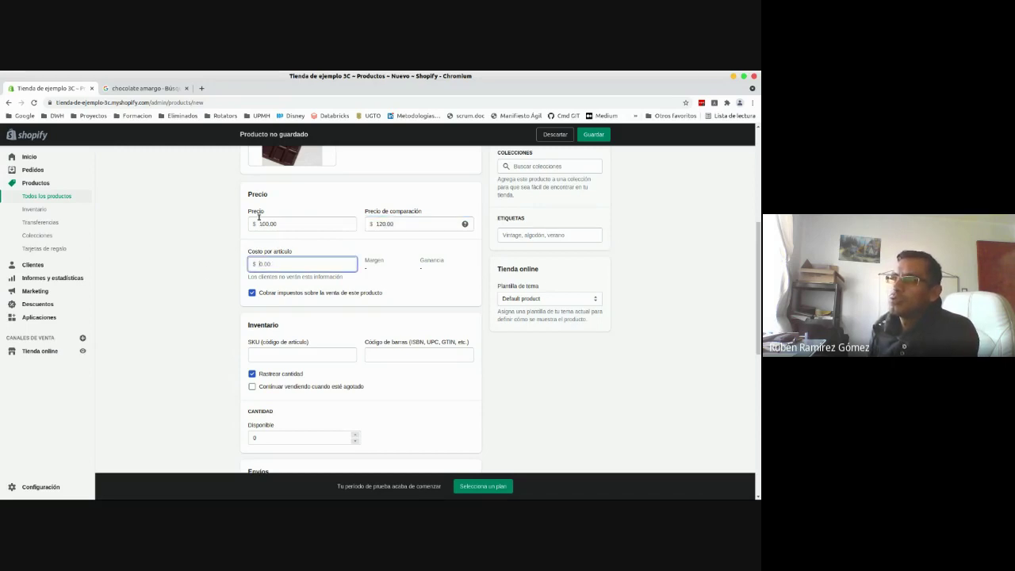
type("75")
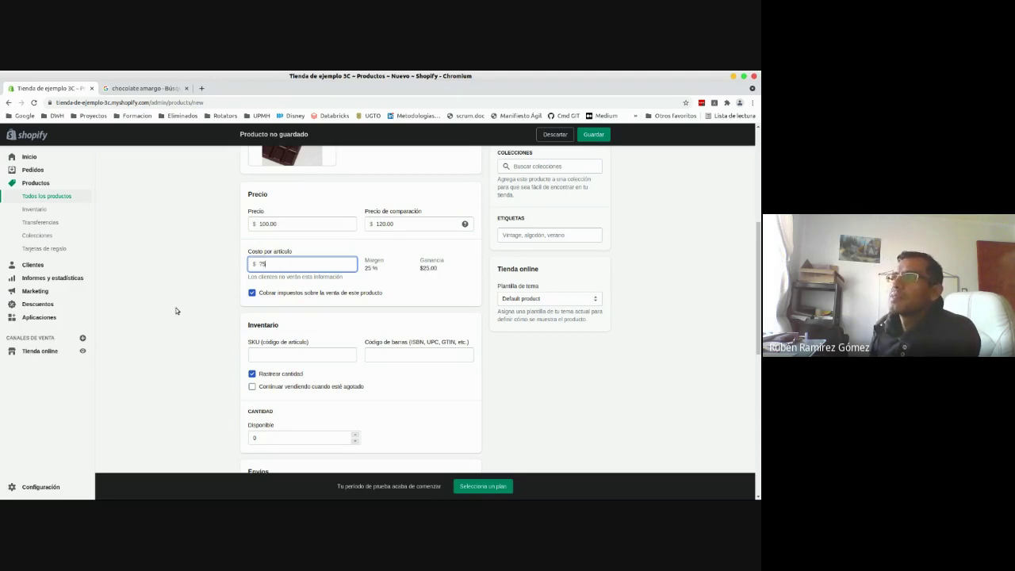
left_click(176, 311)
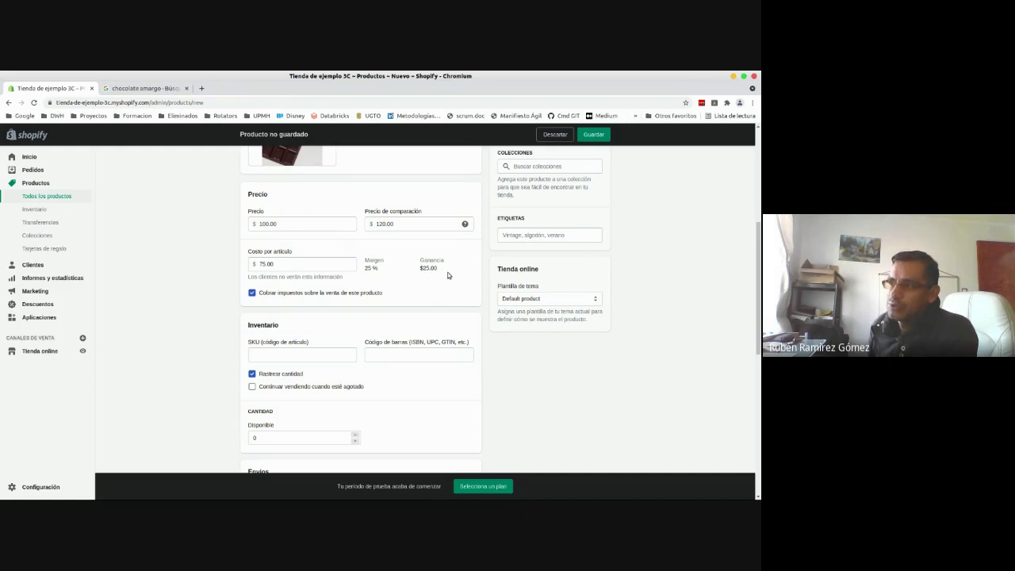
- Scroll to Inventario and select the current 0 in the Disponible quantity field
left_click_drag(758, 253, 760, 306)
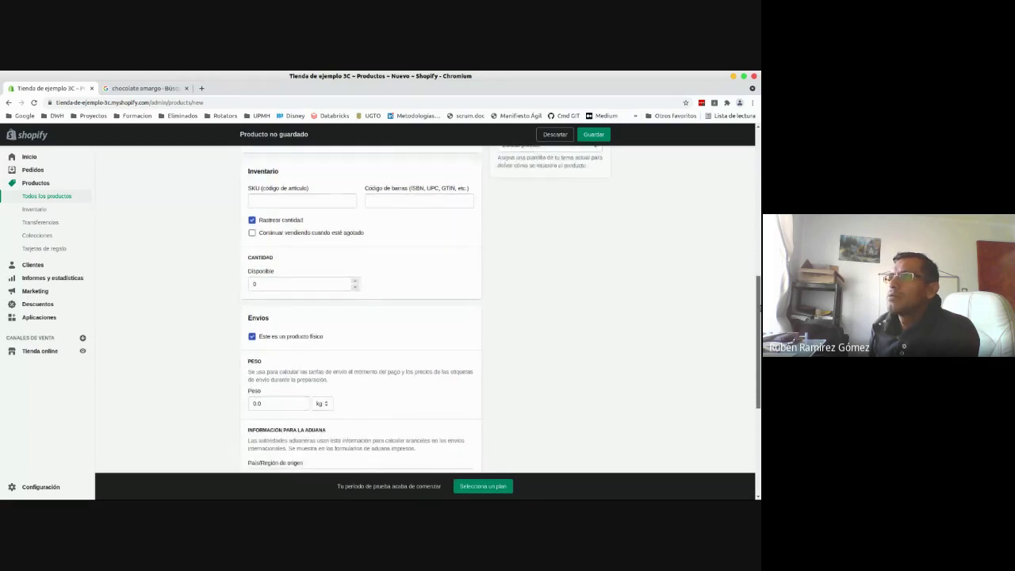
left_click(279, 283)
key("ctrl+a")
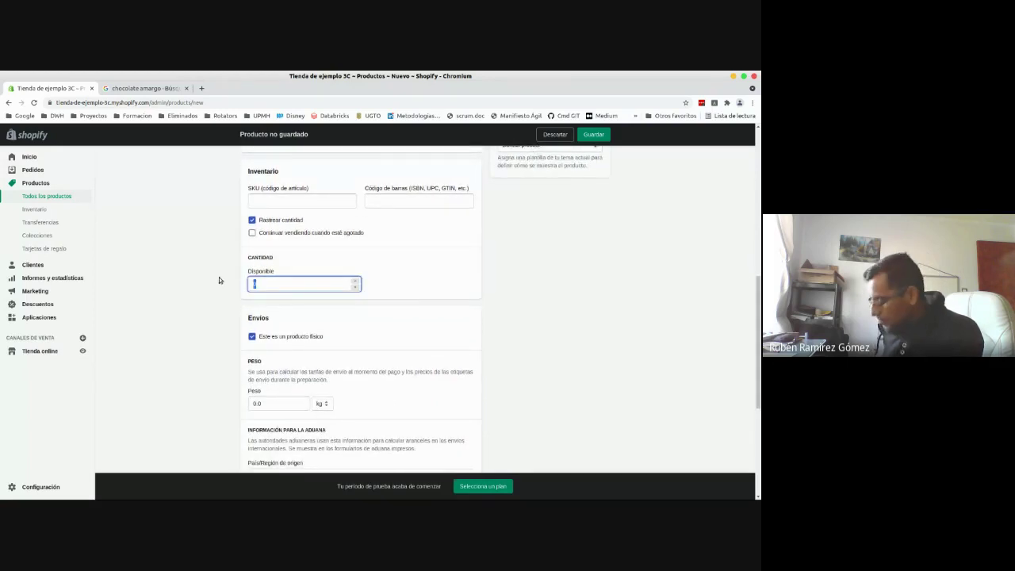
- Enter 10 as the Chocolate's Disponible stock and 1.0 kg as its Envíos weight
type("1")
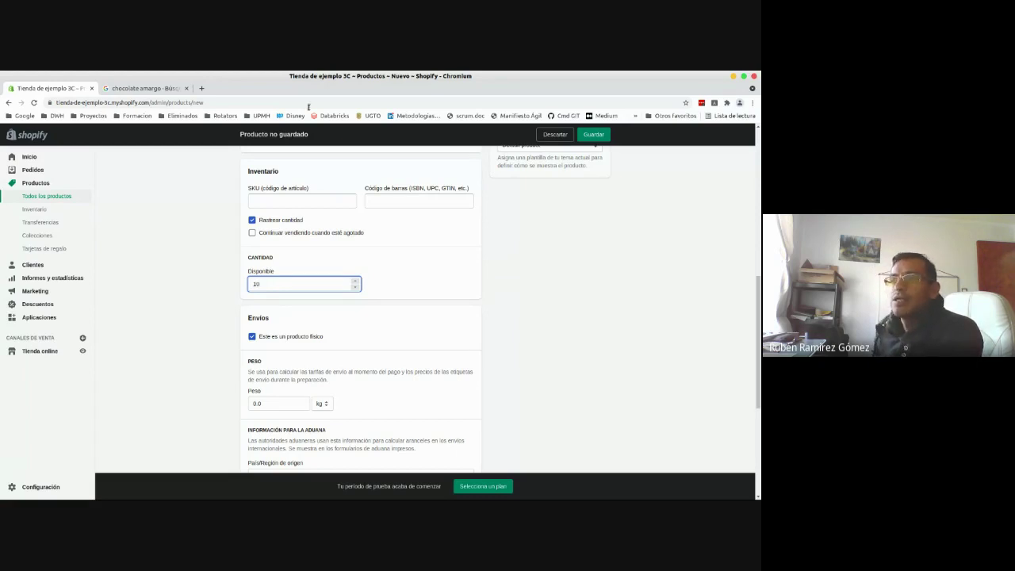
type("0")
left_click(228, 261)
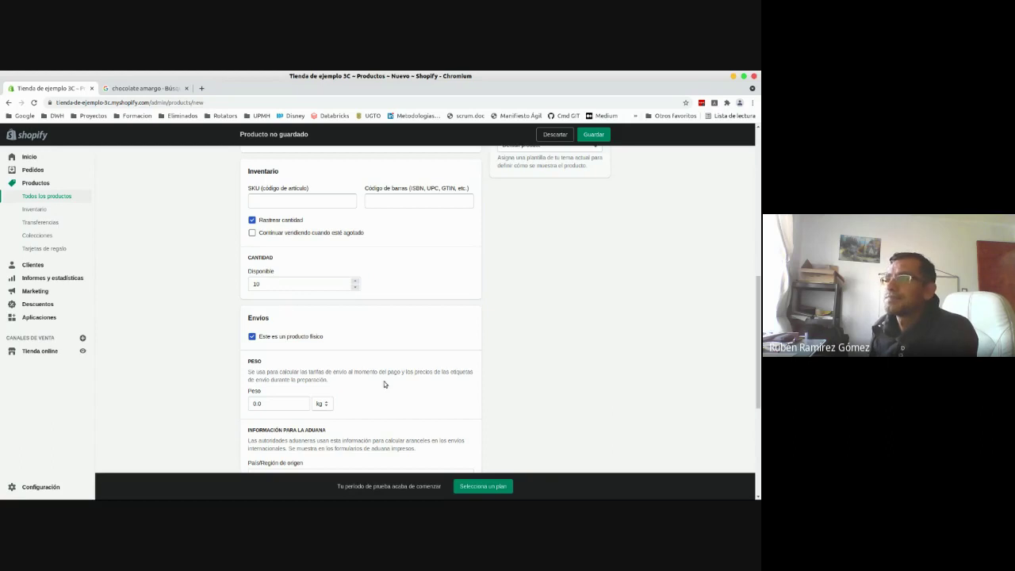
scroll(528, 309, "down", 4)
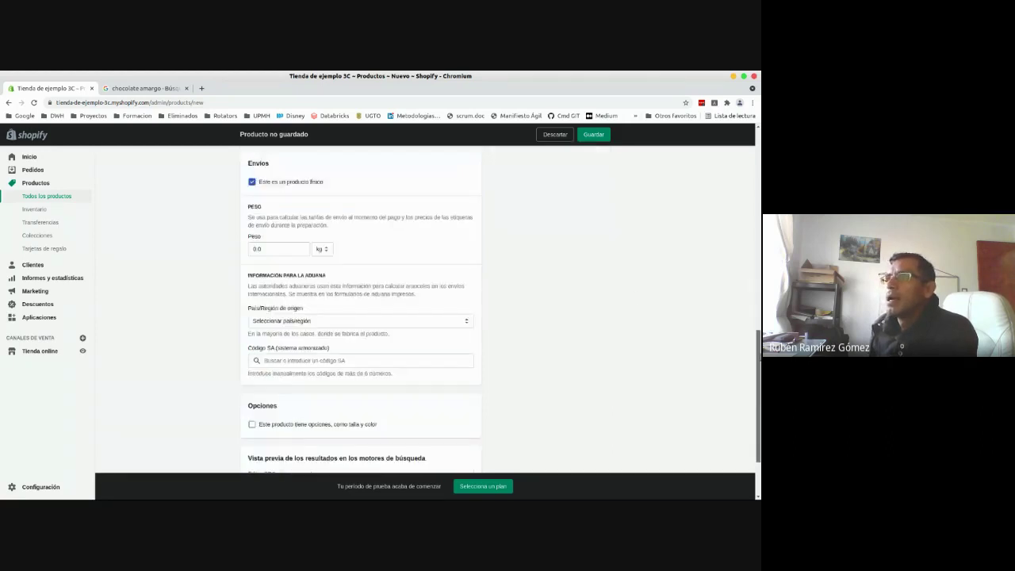
double_click(294, 231)
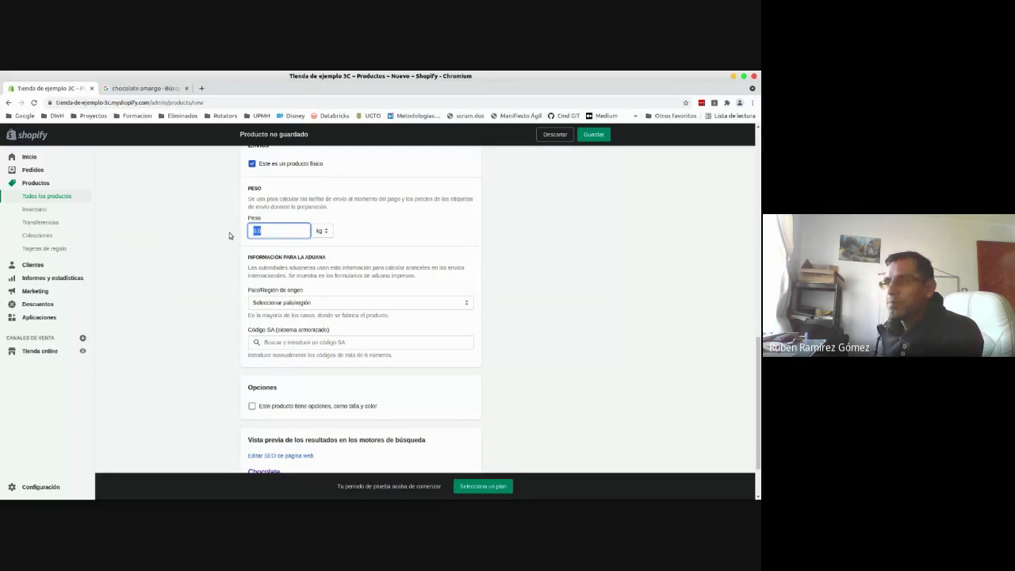
left_click(225, 271)
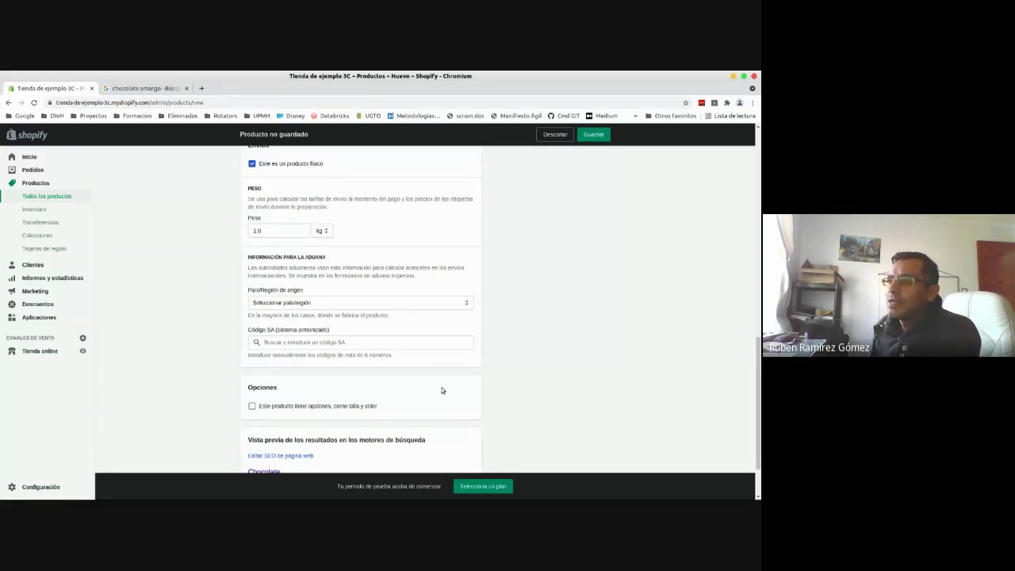
left_click_drag(758, 416, 758, 440)
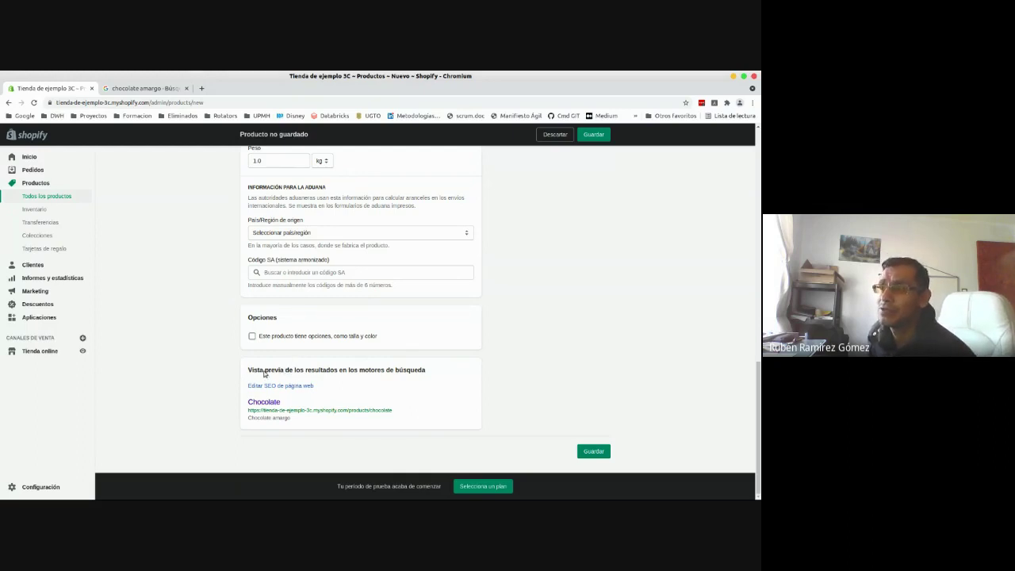
left_click_drag(247, 370, 432, 373)
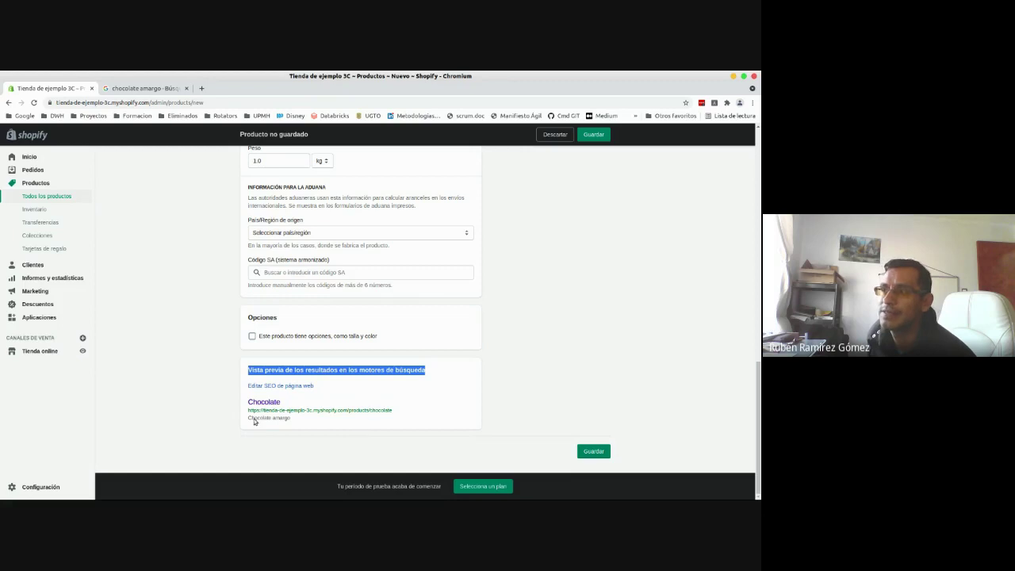
left_click_drag(290, 422, 267, 420)
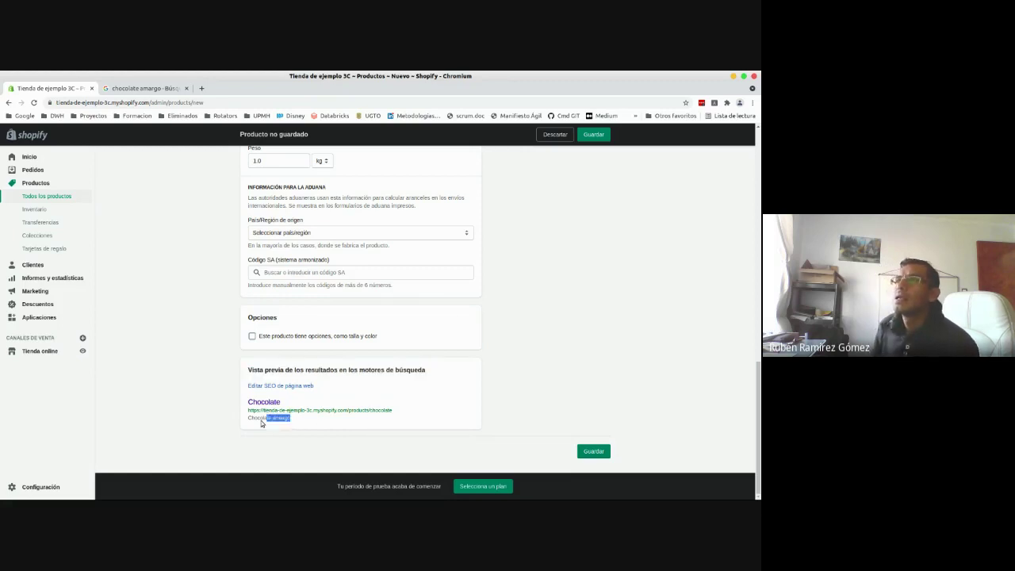
left_click(232, 421)
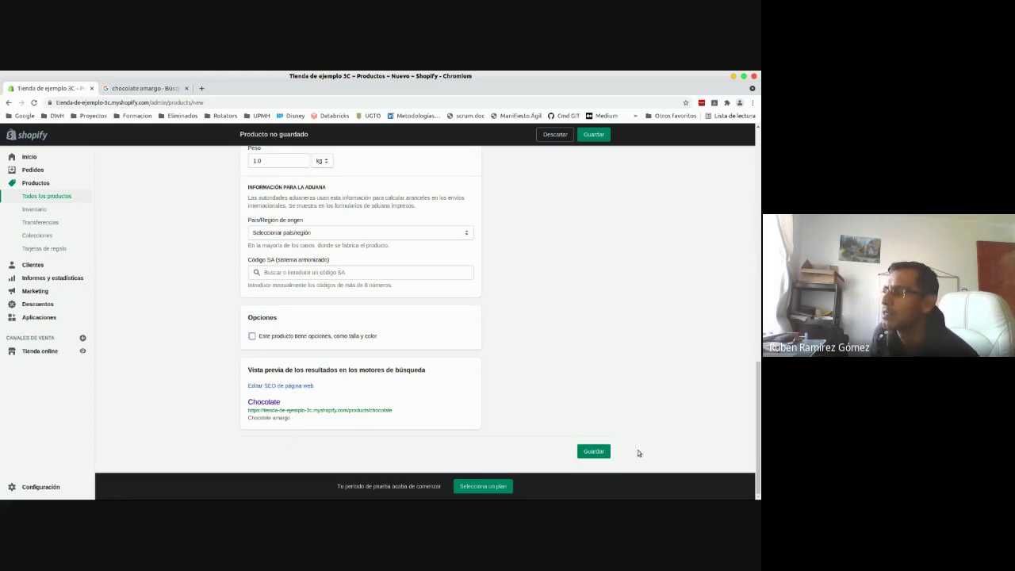
- Save the Chocolate product, return to Productos and start a new product with Agregar producto
left_click(587, 453)
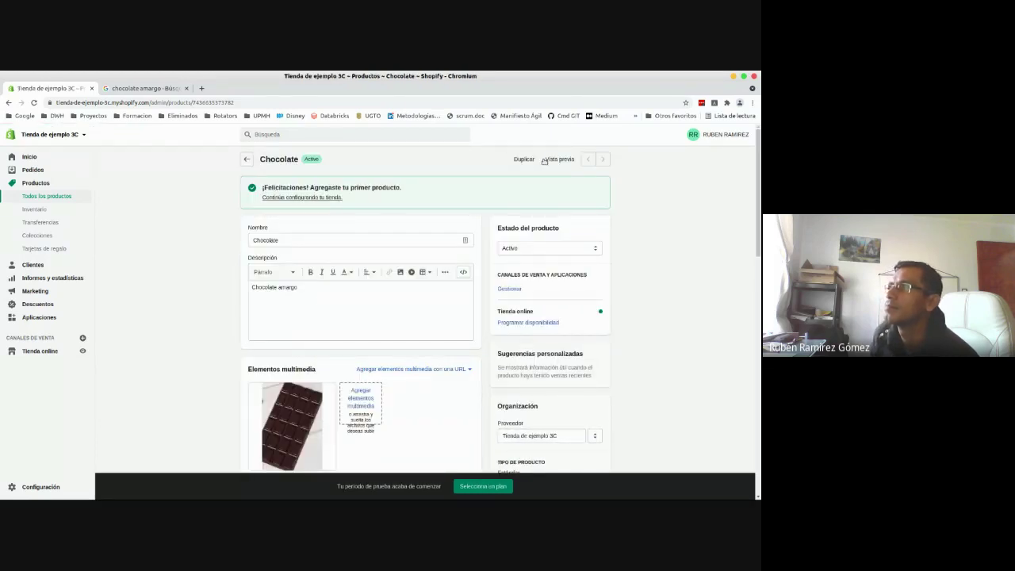
left_click(246, 158)
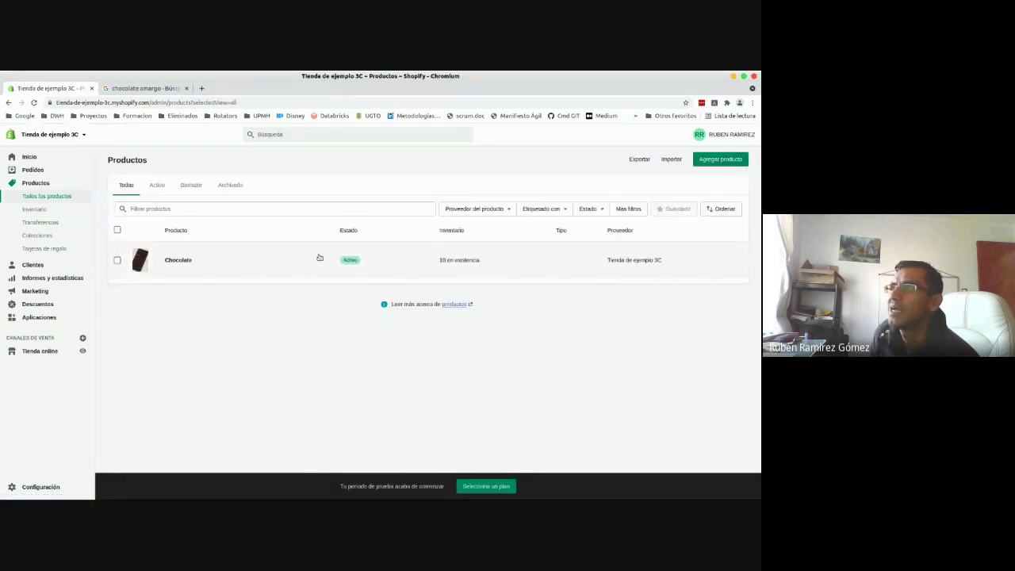
left_click(722, 162)
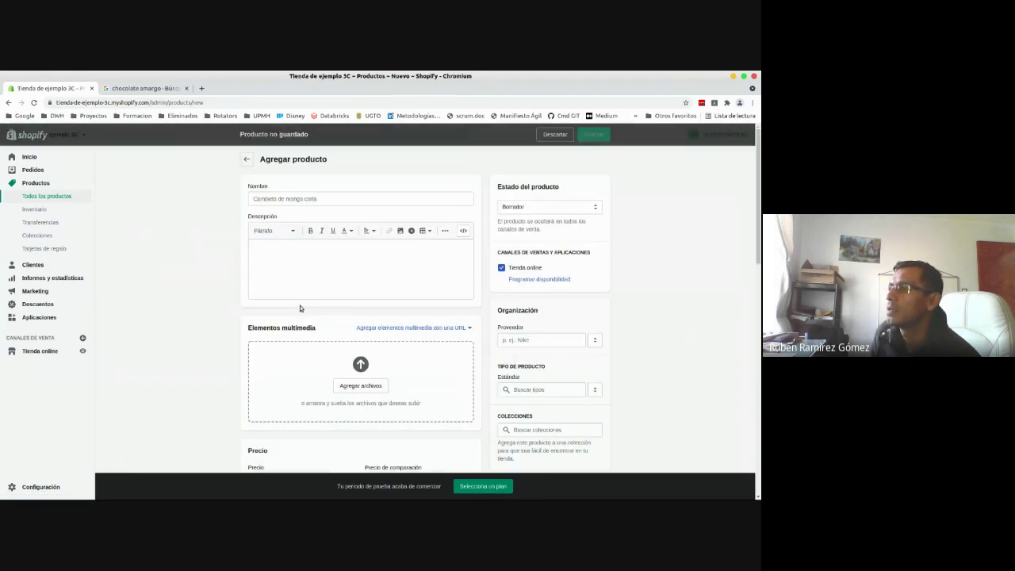
- Enter the name 'Hamburguesa' and the description 'Hamburguesa con papas y refresco'
left_click(301, 199)
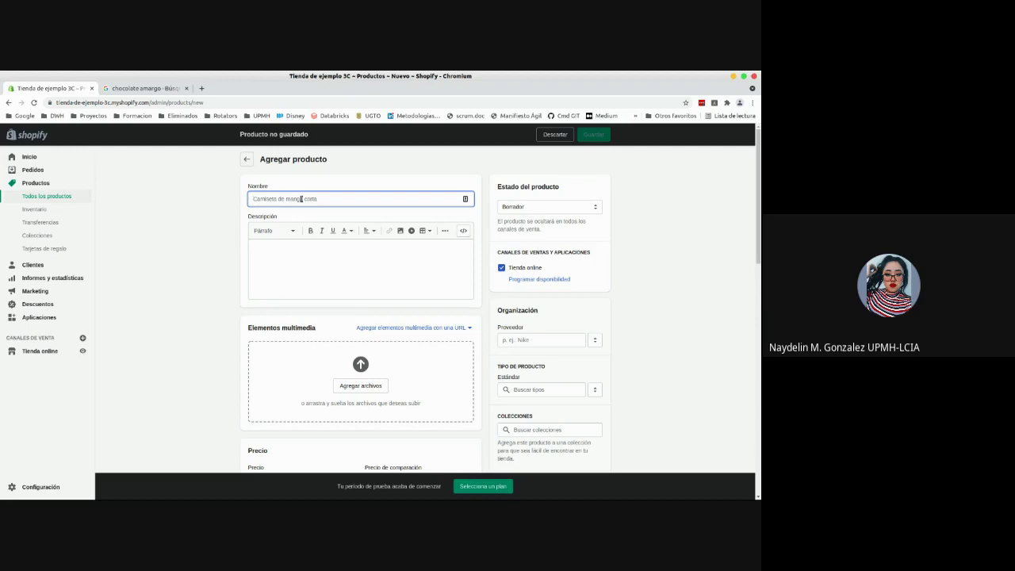
type("Hamburguesa")
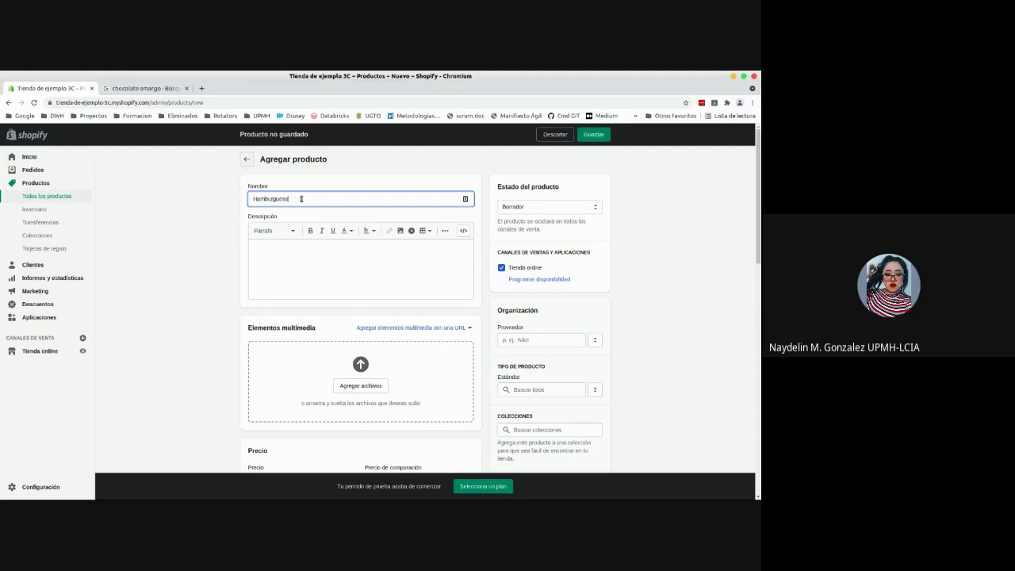
left_click(303, 250)
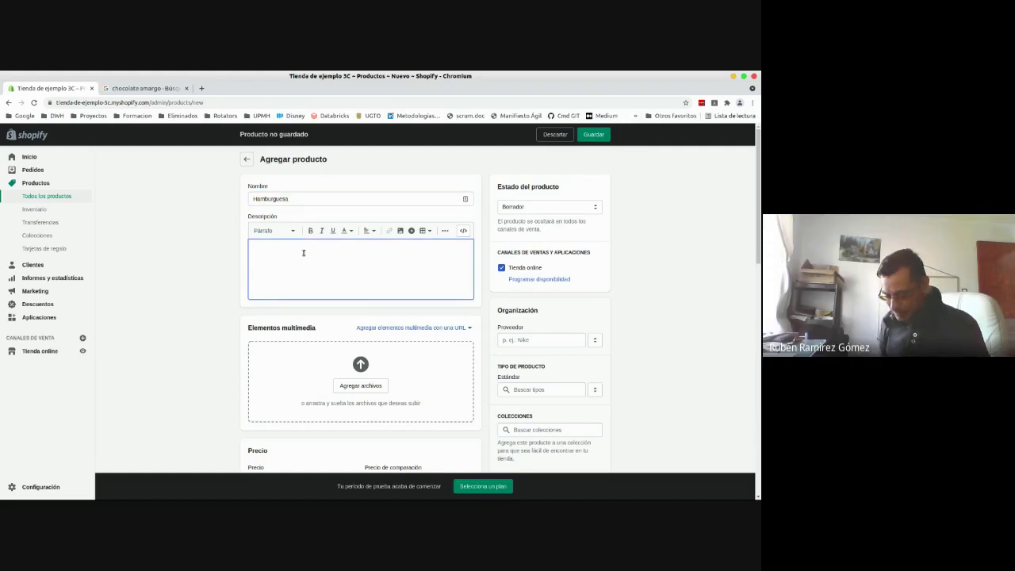
type("Hambu")
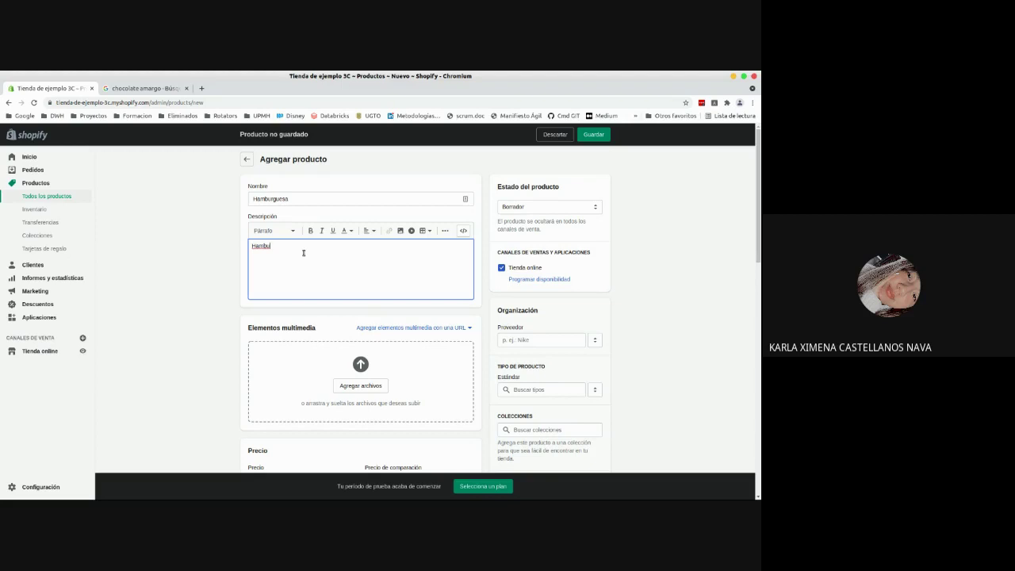
type("rguesa con papas y refresco")
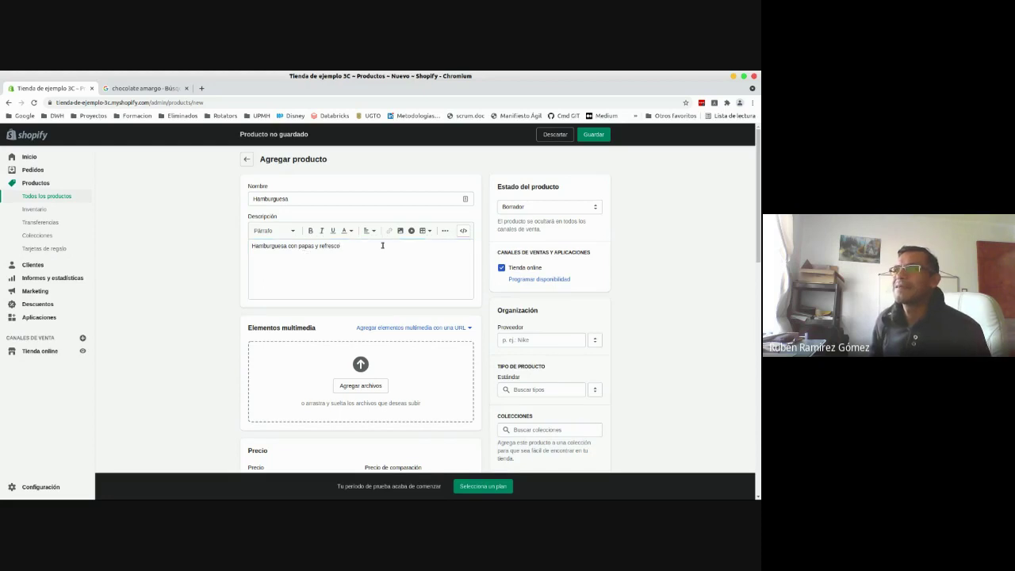
left_click(382, 245)
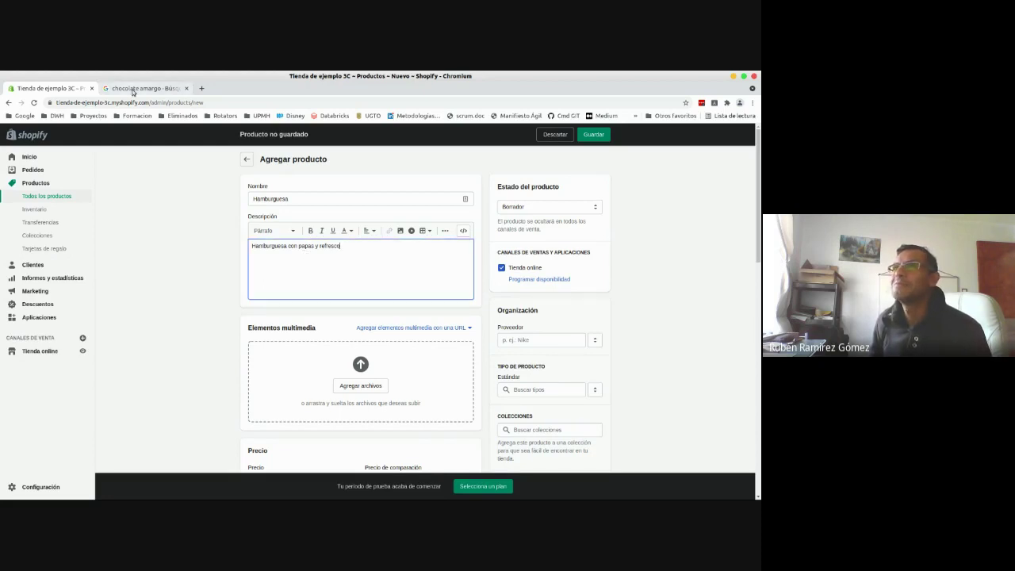
- Search Google Images for 'hamburguesa'
left_click(132, 89)
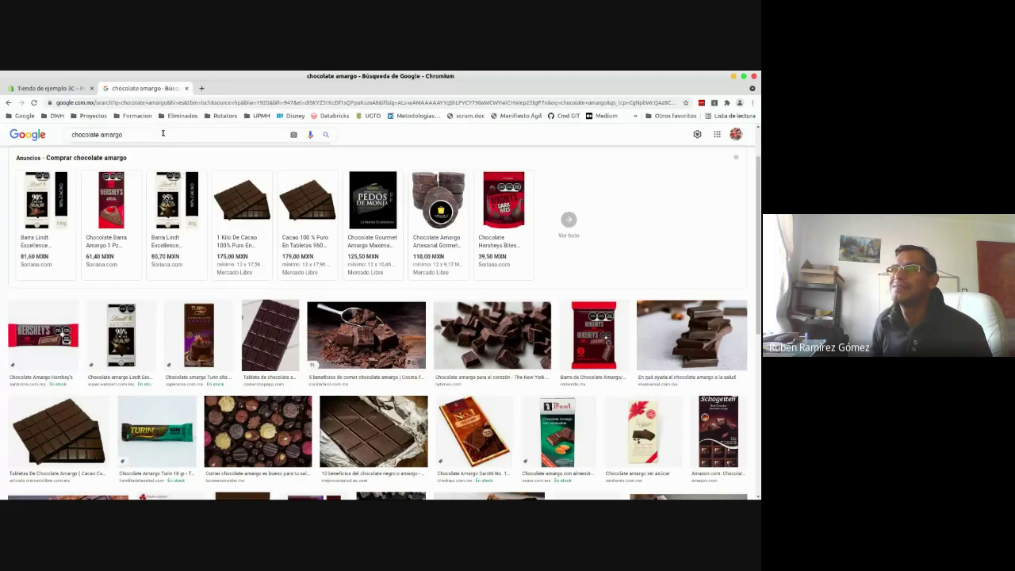
left_click_drag(162, 133, 61, 136)
type("hamburguesa")
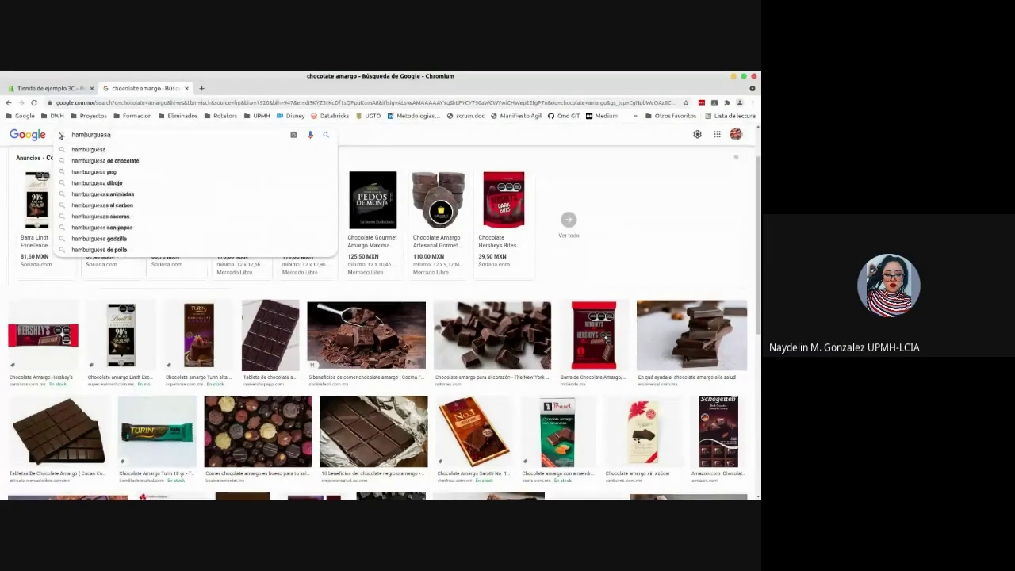
key("Return")
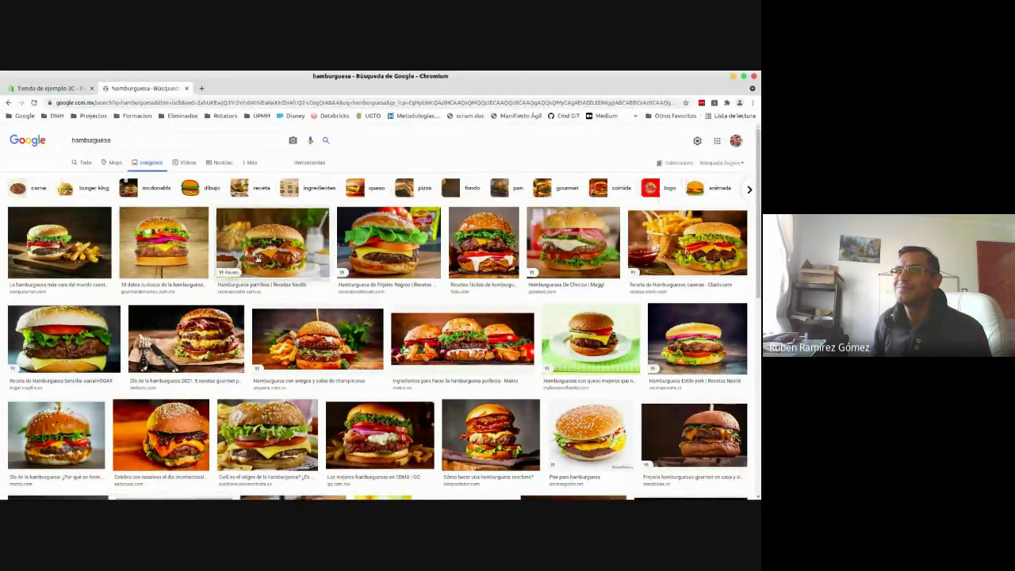
- Save the first burger photo as img11.jpg in Downloads and return to Shopify
left_click(43, 255)
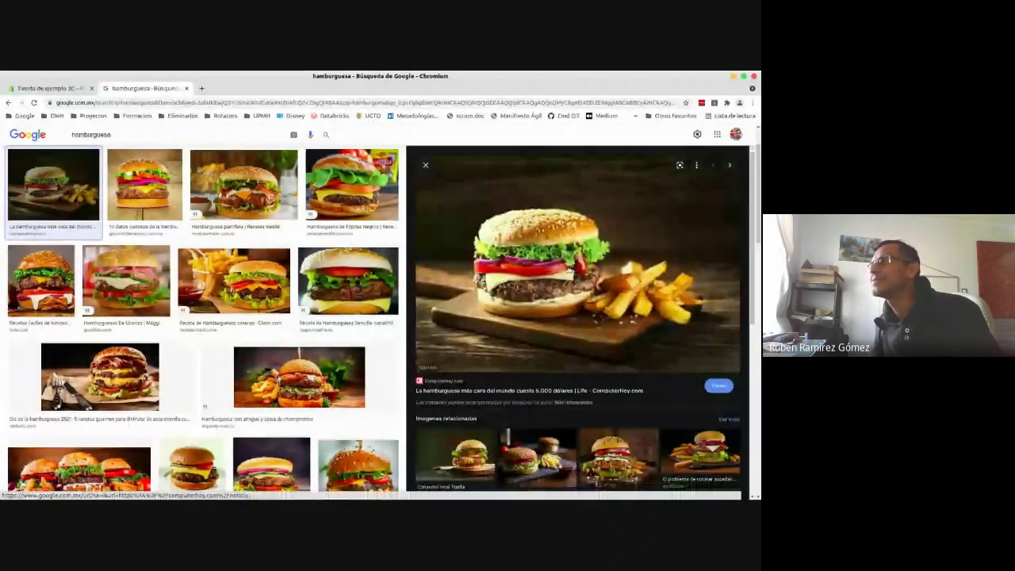
right_click(511, 263)
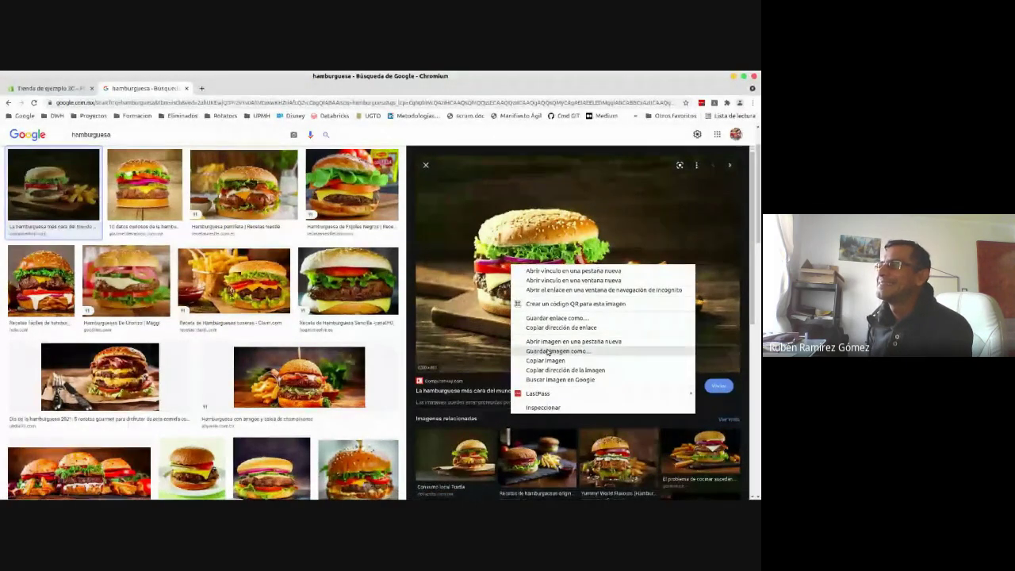
left_click(548, 351)
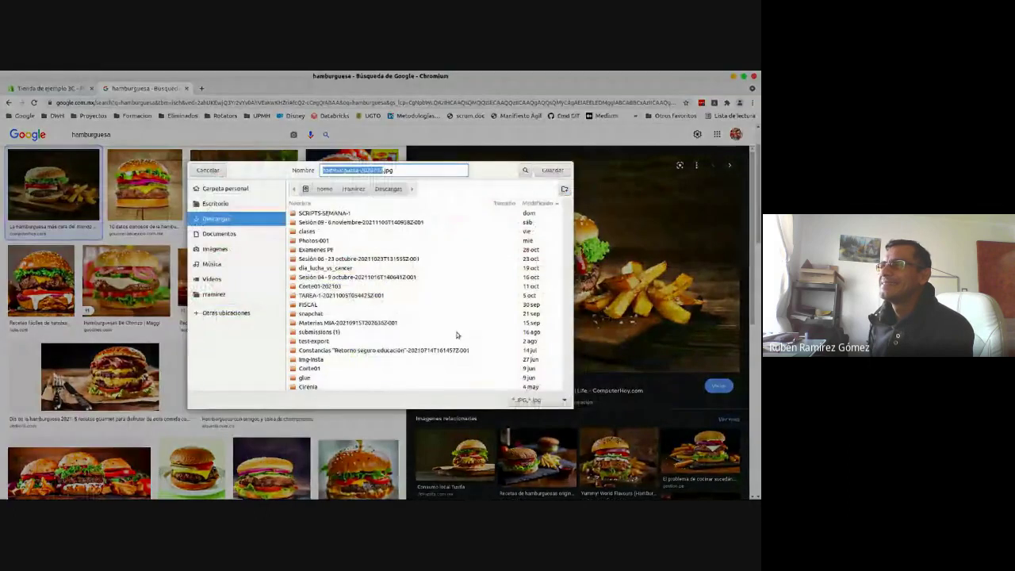
type("img11")
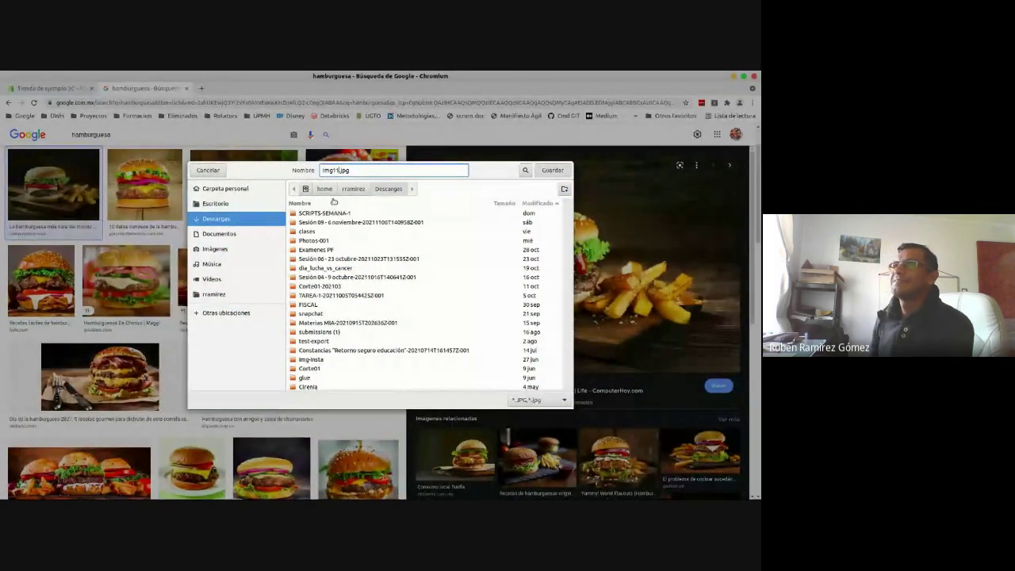
key("Return")
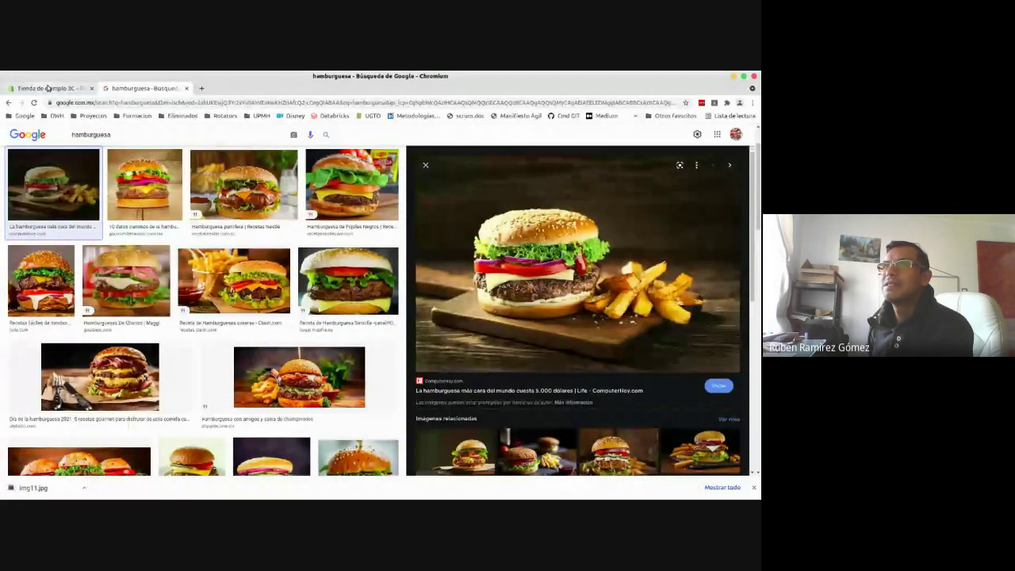
left_click(47, 88)
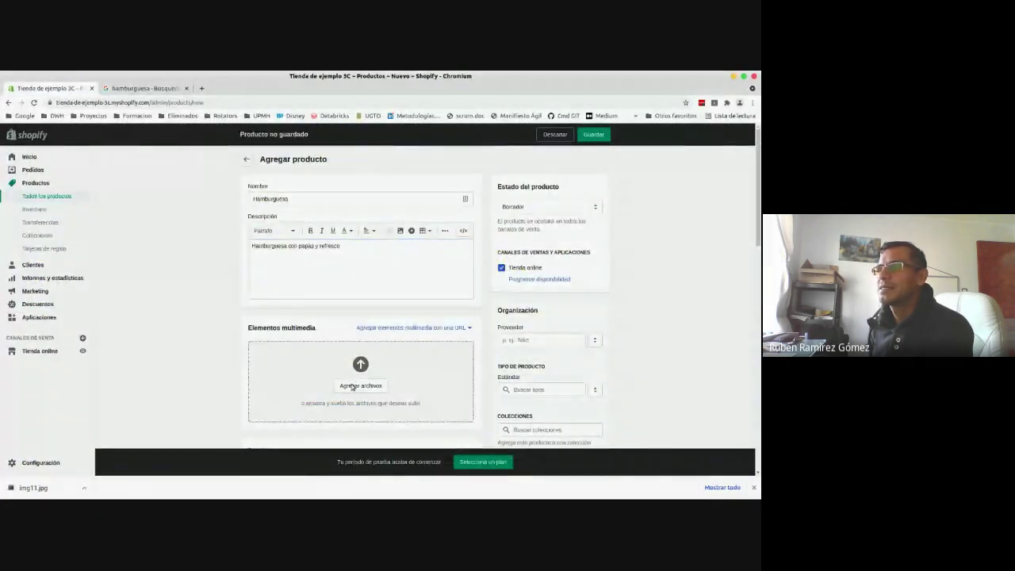
- Upload img11.jpg as the Hamburguesa product's image
left_click(357, 385)
left_click(348, 204)
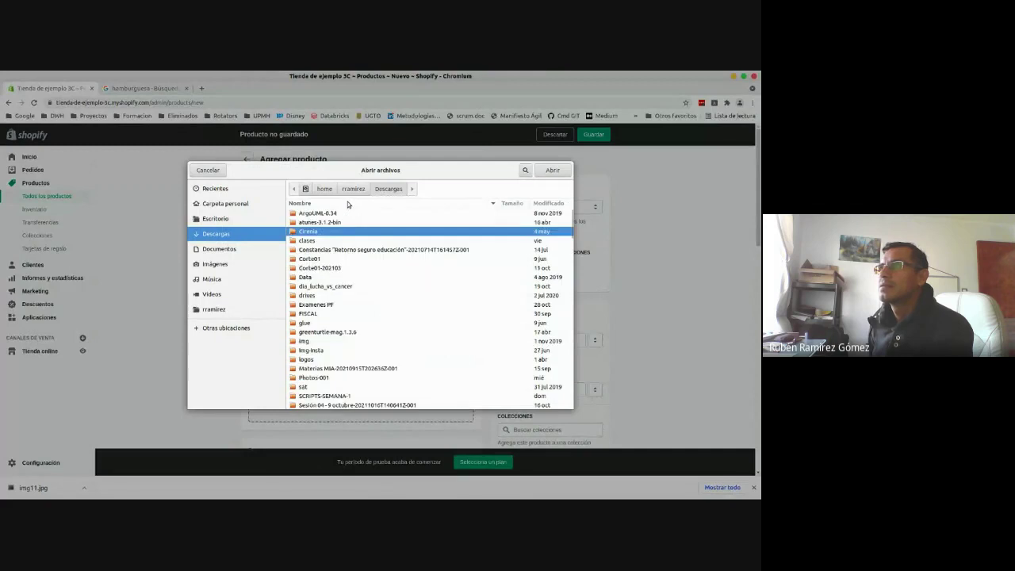
left_click(216, 173)
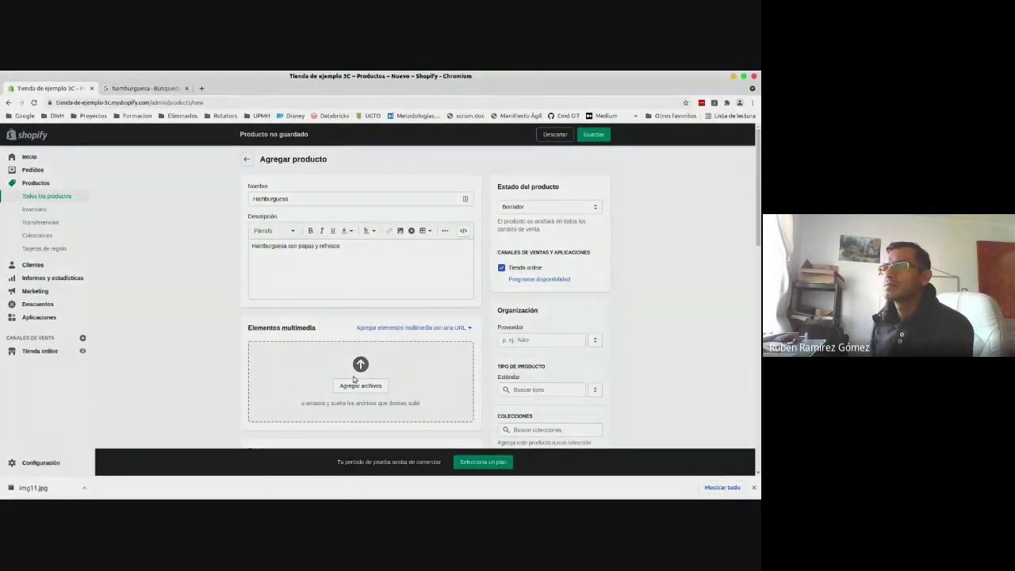
left_click(353, 379)
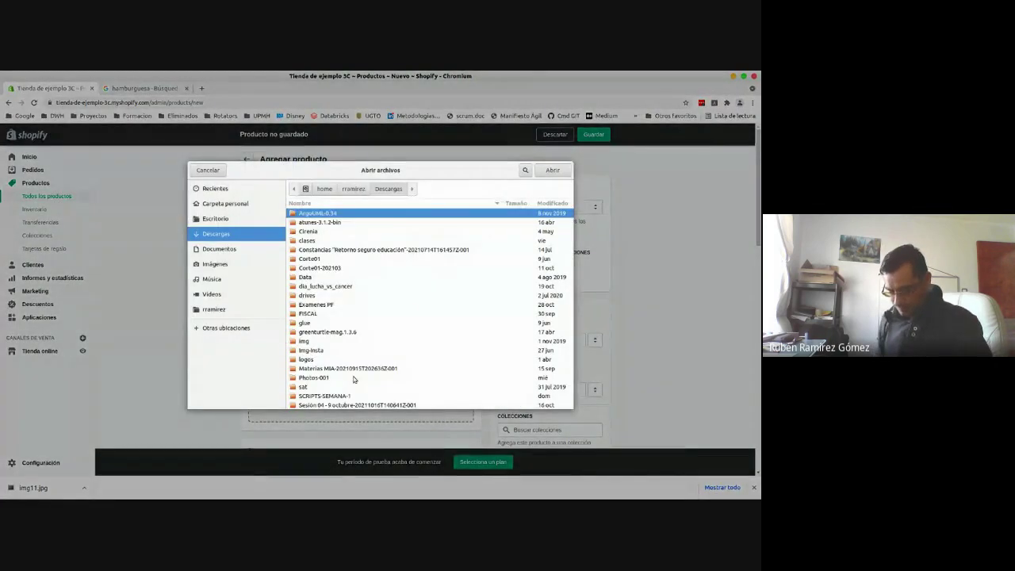
type("img11")
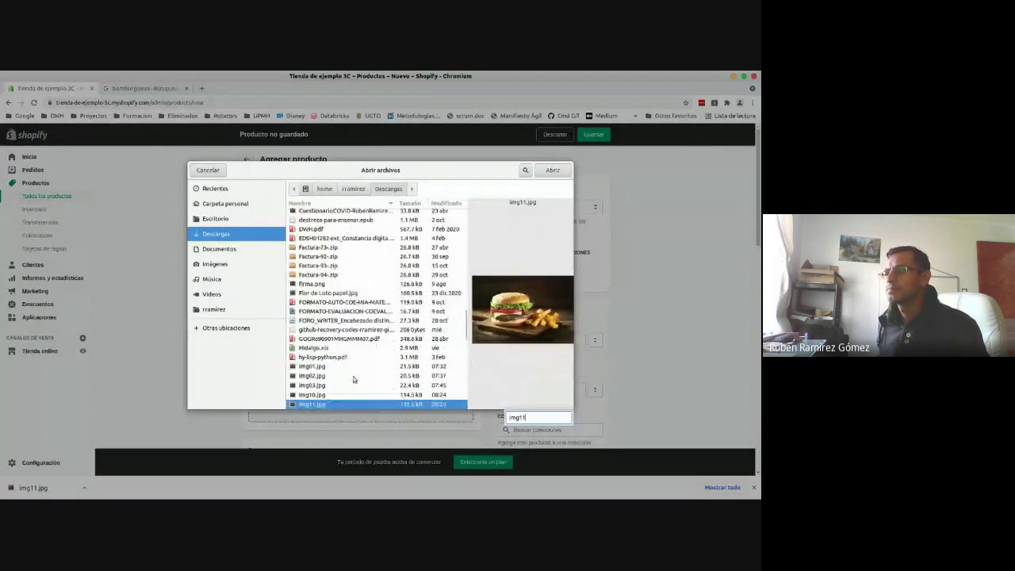
key("Return")
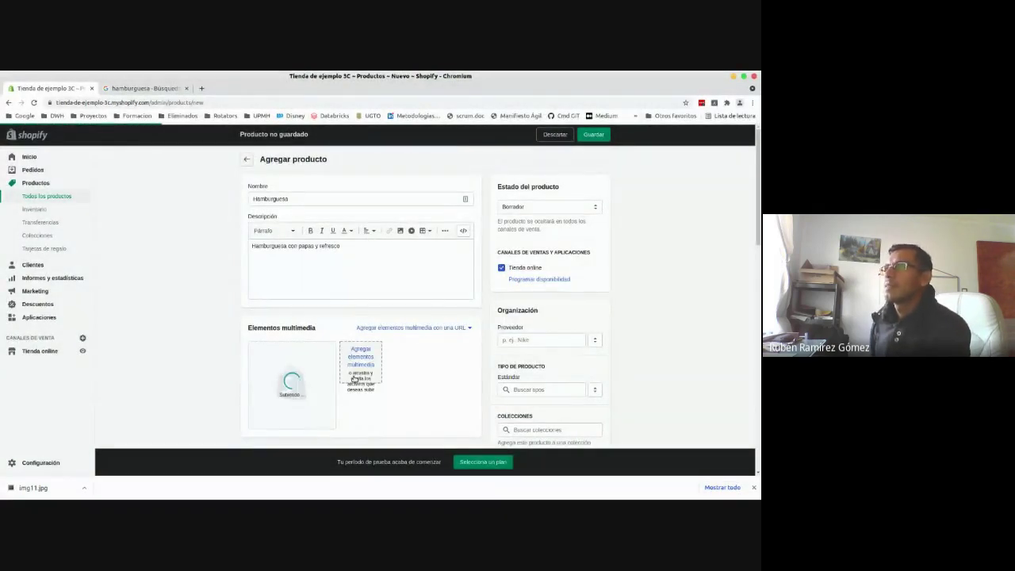
- Set the Hamburguesa product's status to Activo
left_click(555, 209)
left_click(567, 217)
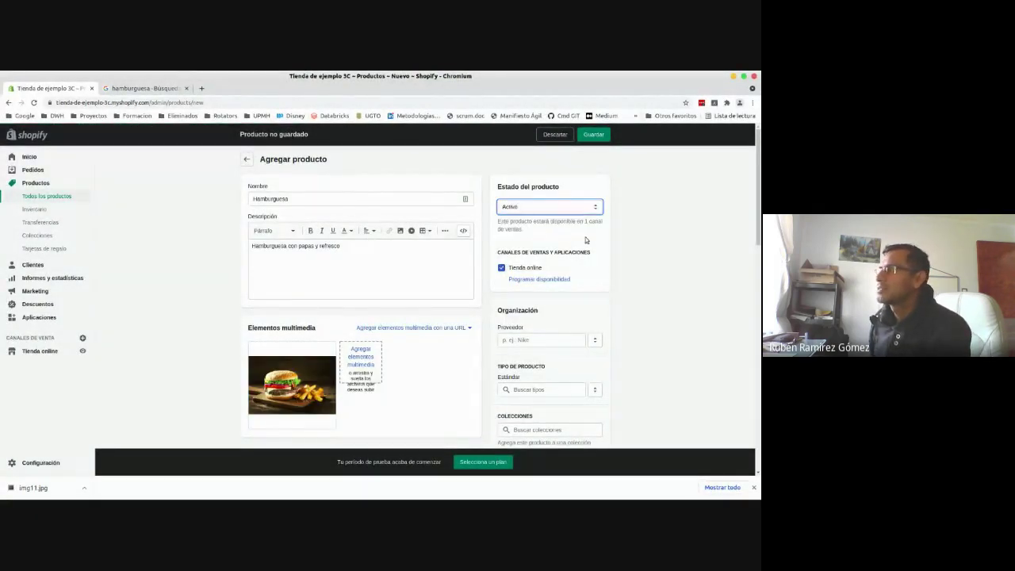
left_click_drag(755, 213, 758, 307)
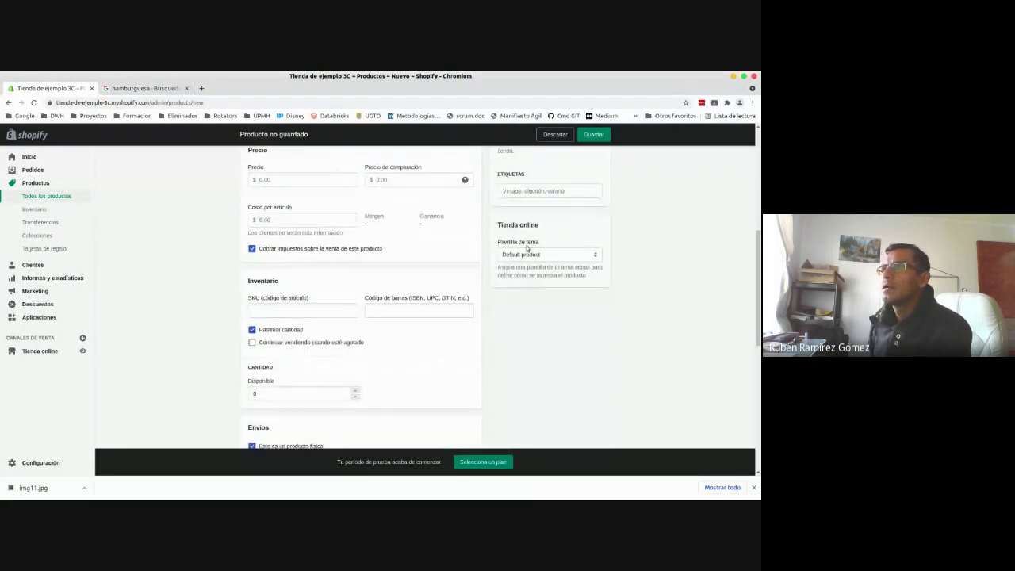
- Price Hamburguesa at 70.00, enable Continuar vendiendo cuando esté agotado, and save the product
left_click(306, 182)
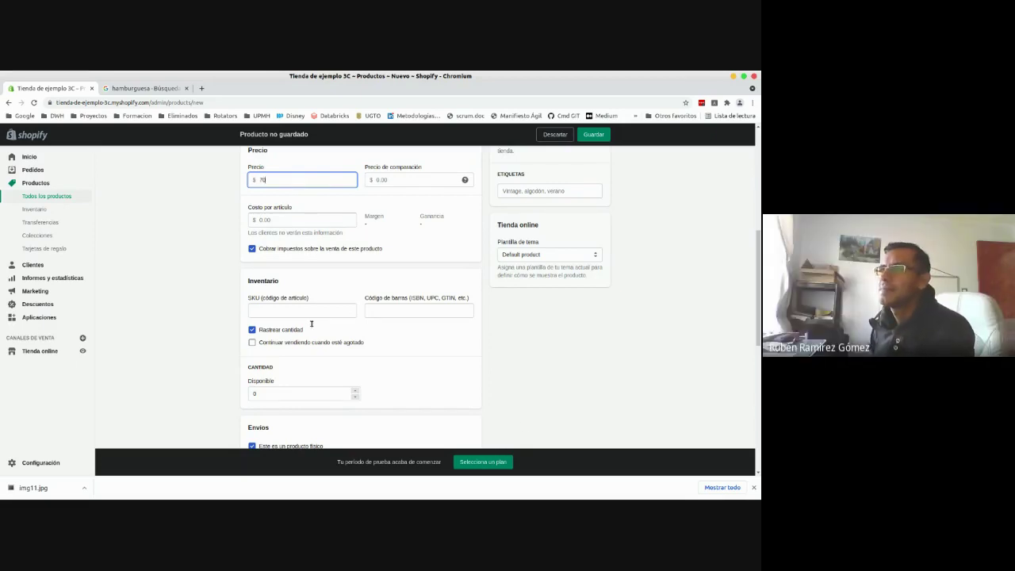
double_click(254, 394)
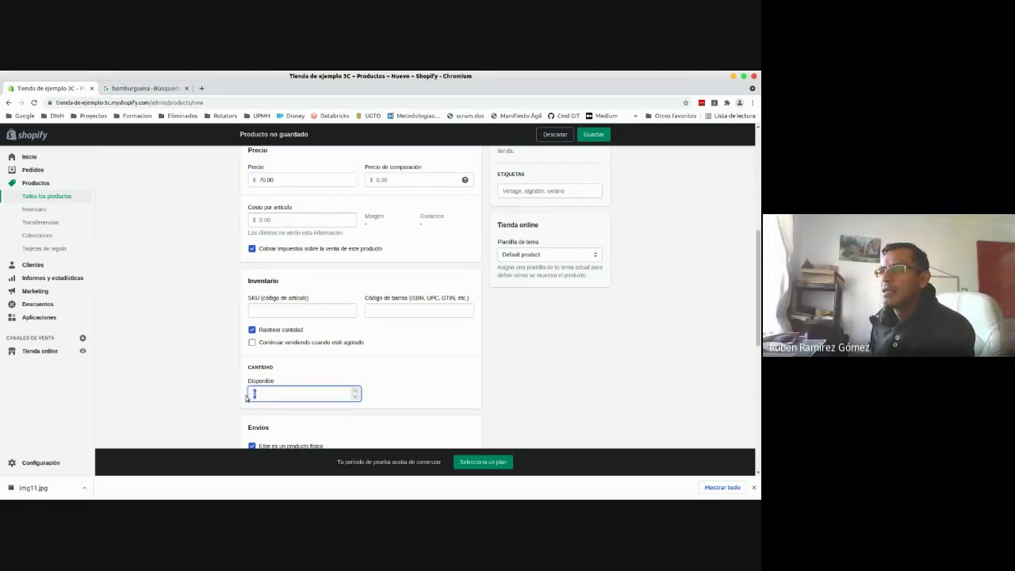
left_click(246, 398)
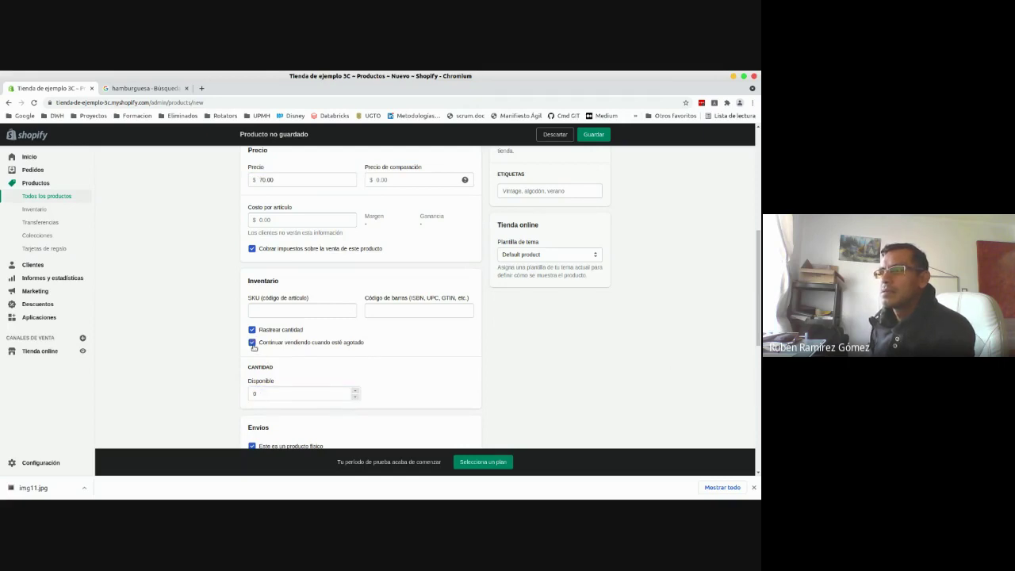
left_click_drag(757, 265, 759, 414)
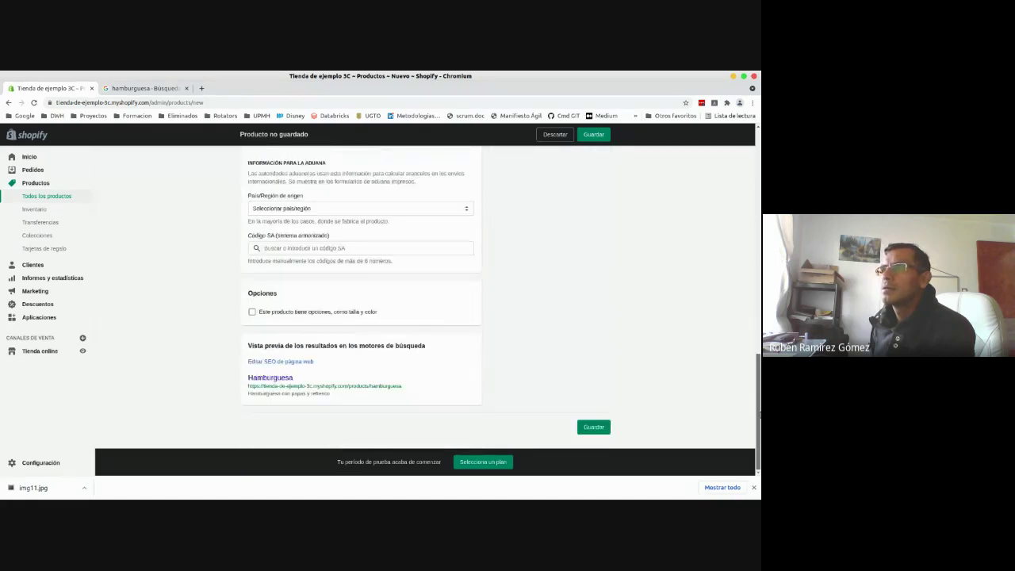
left_click(593, 428)
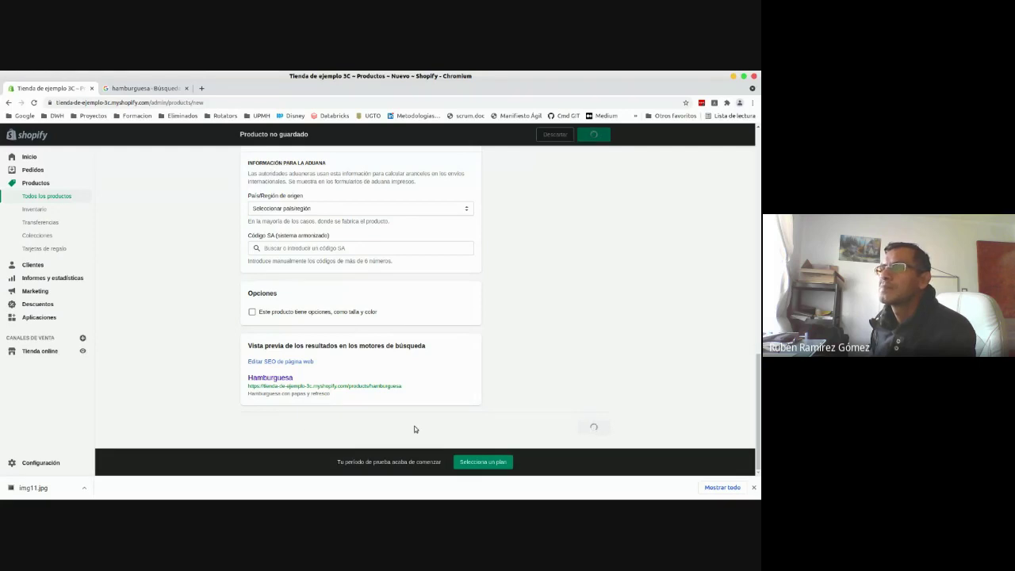
left_click(755, 488)
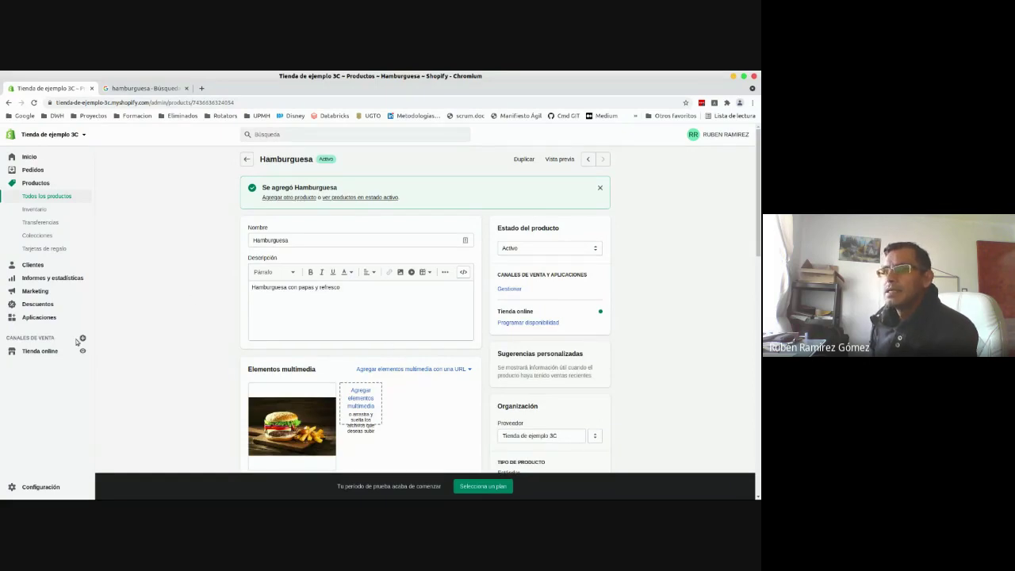
- Open Tienda online to reach the Temas page showing the Dawn theme
left_click(46, 351)
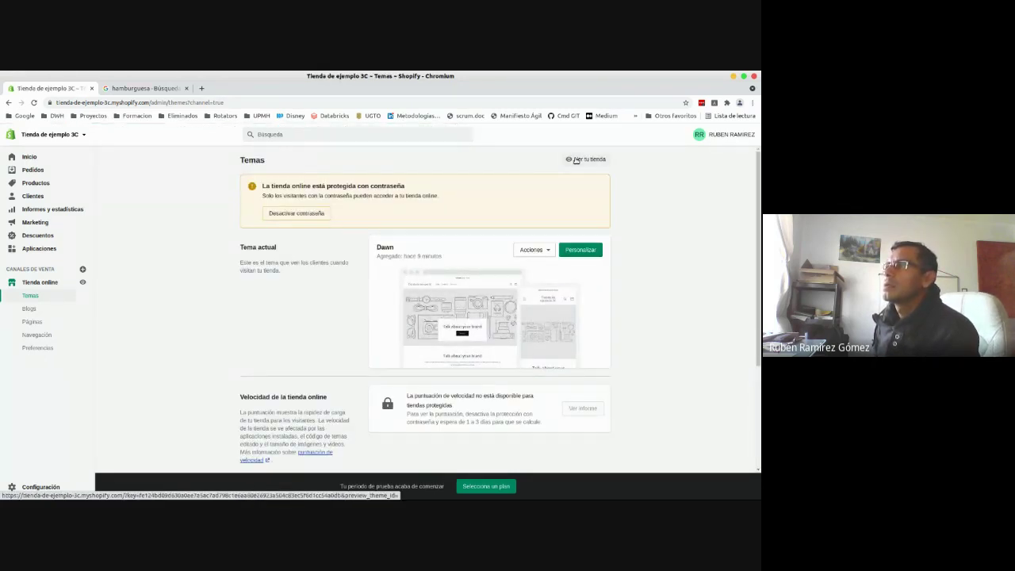
- Review Preferencias and the Desactivar contraseña settings, then open the live storefront in a new tab
left_click_drag(577, 159, 129, 338)
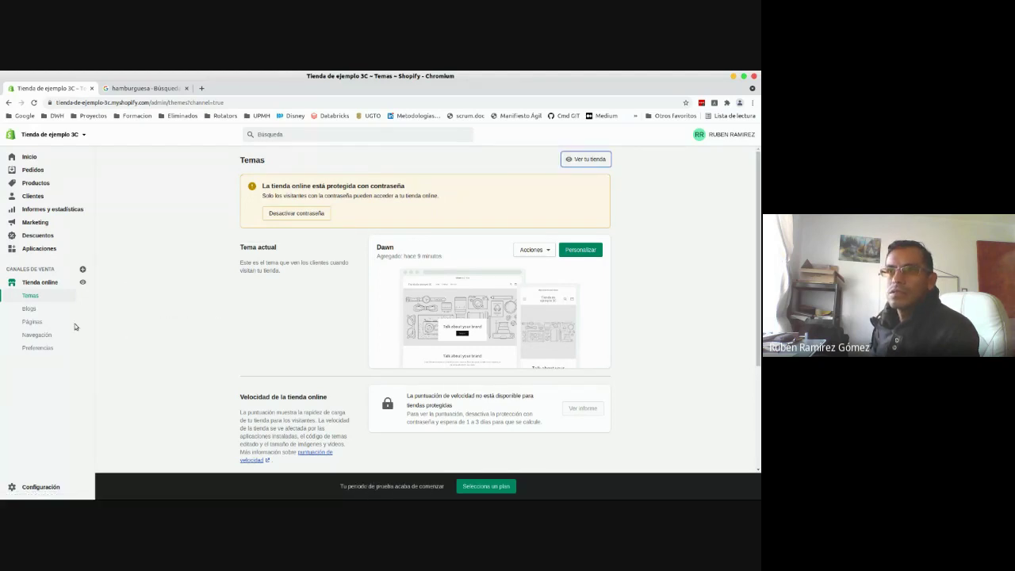
left_click(38, 349)
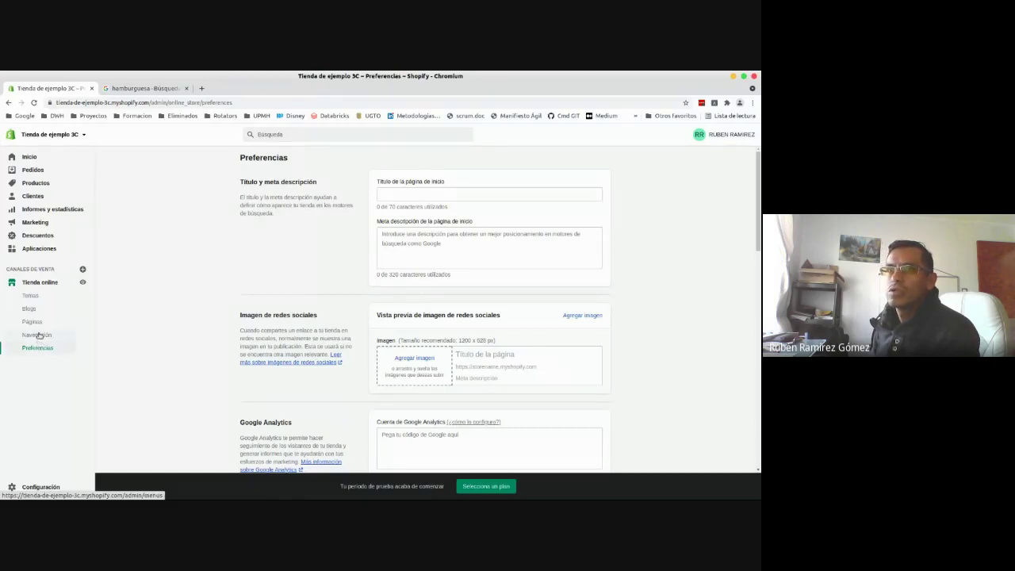
left_click(28, 295)
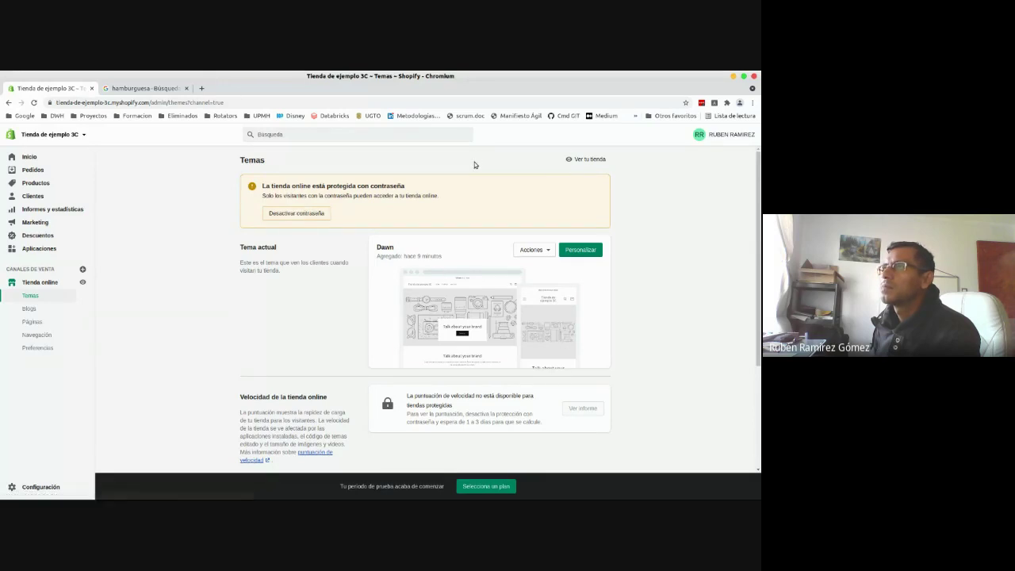
left_click(588, 160)
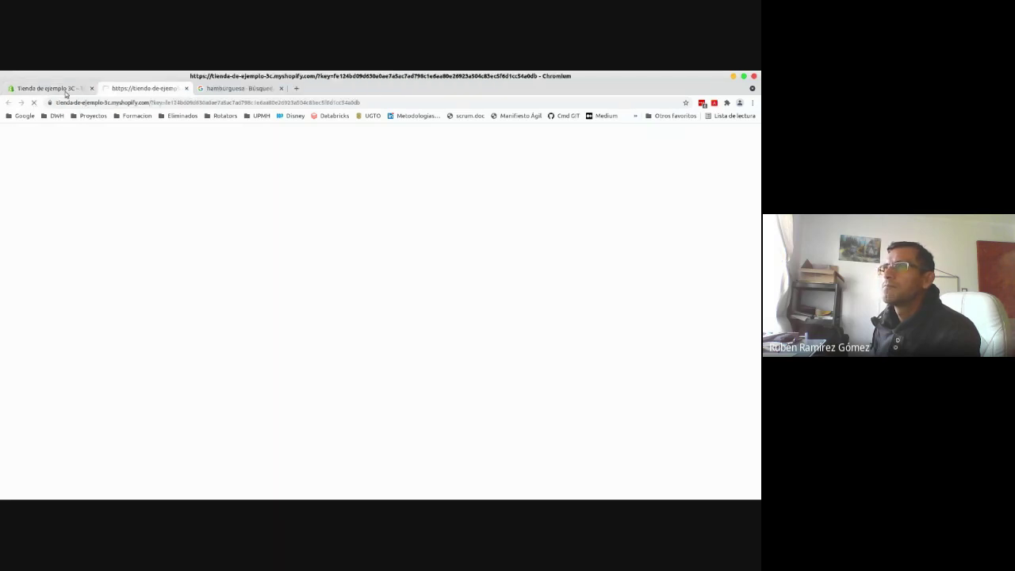
left_click(59, 88)
left_click(318, 213)
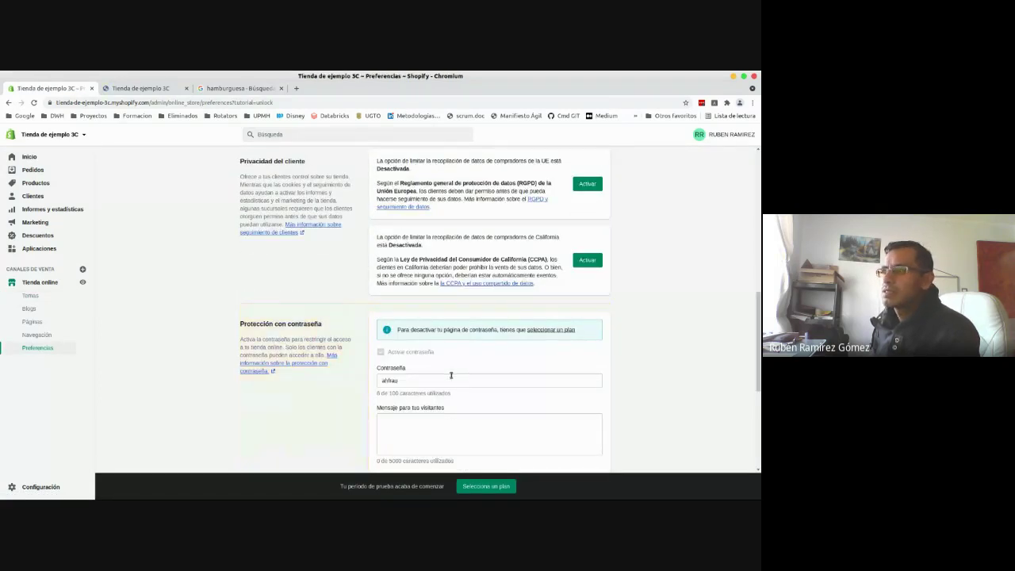
left_click(141, 89)
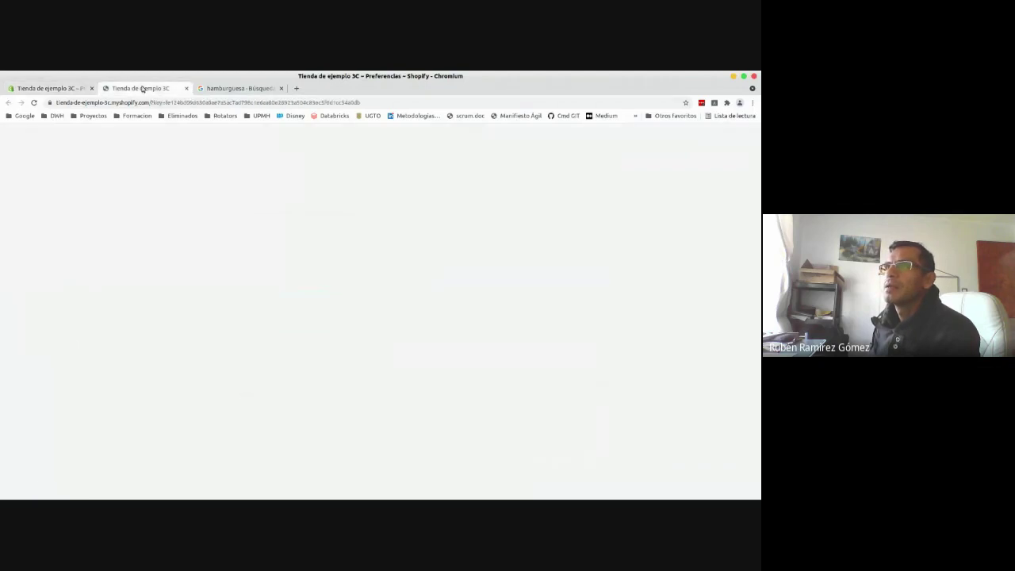
- Strip the preview key from the storefront address and load the store's plain URL
left_click_drag(149, 102, 445, 102)
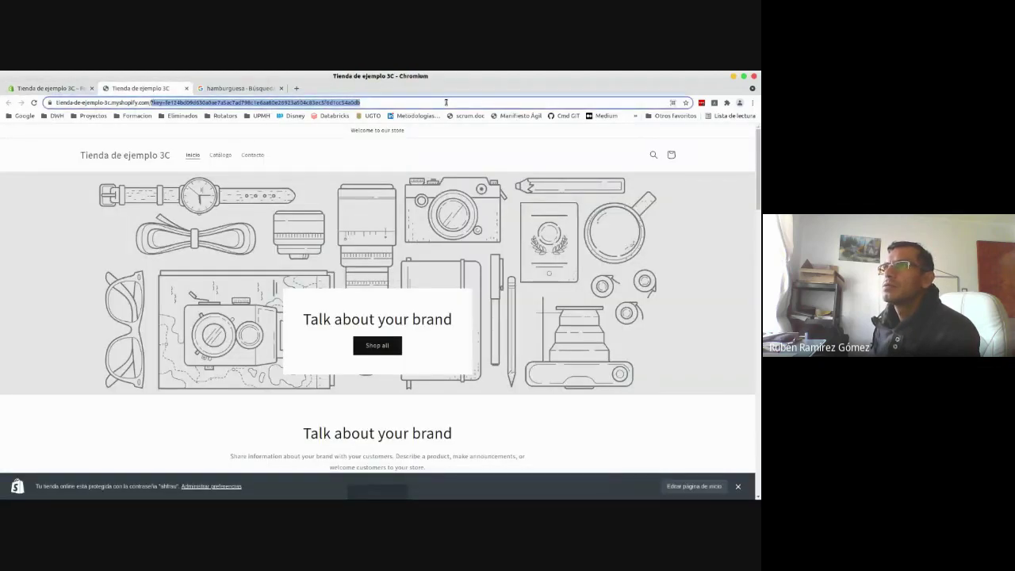
key("BackSpace")
key("Return")
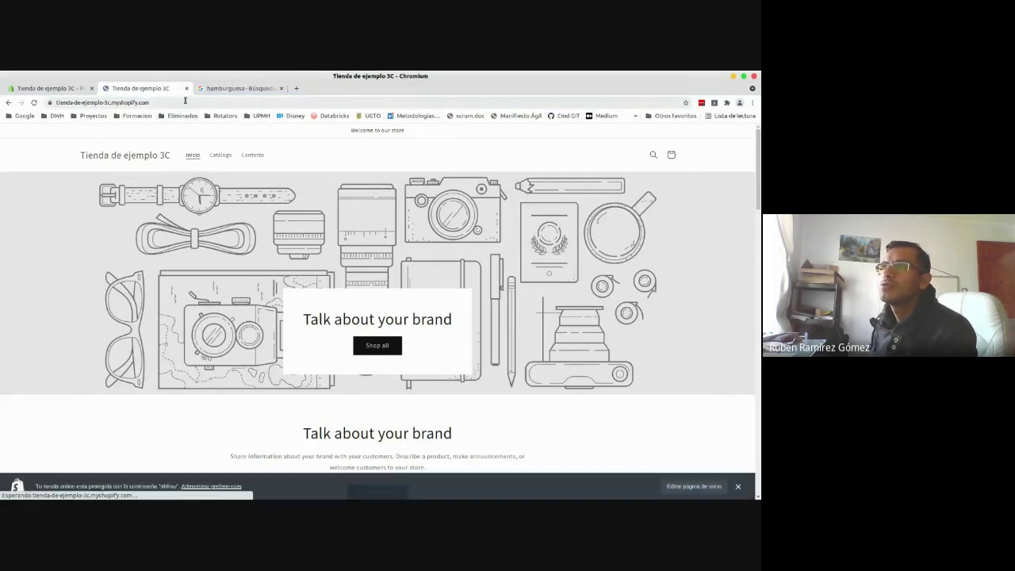
left_click(185, 101)
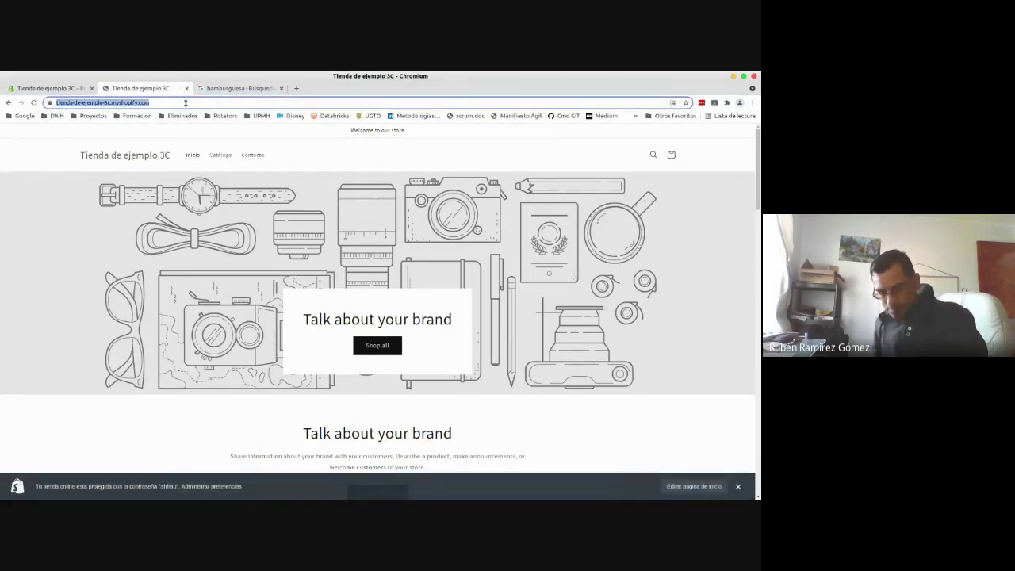
key("alt+Tab")
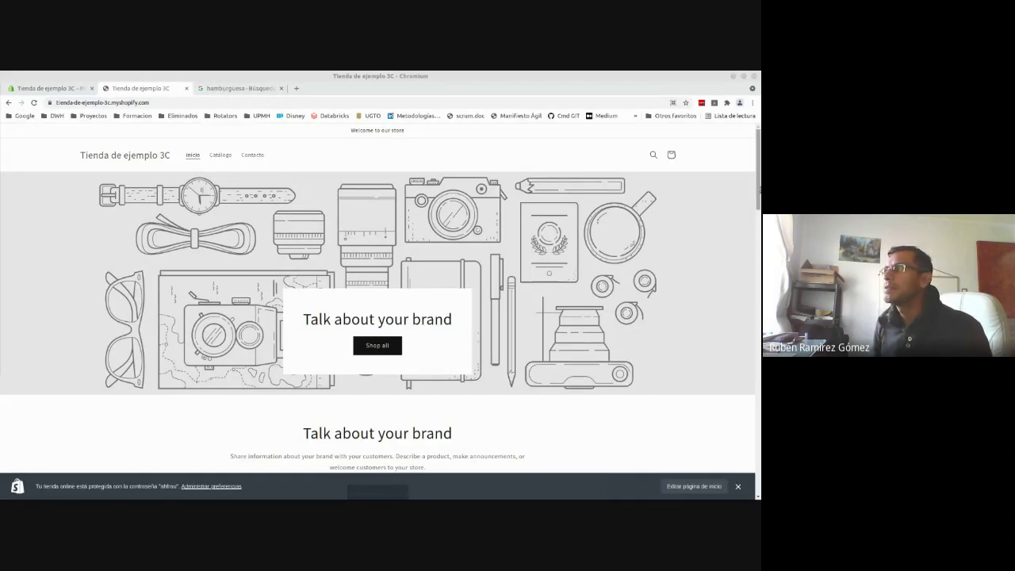
left_click(759, 269)
left_click_drag(759, 270, 759, 176)
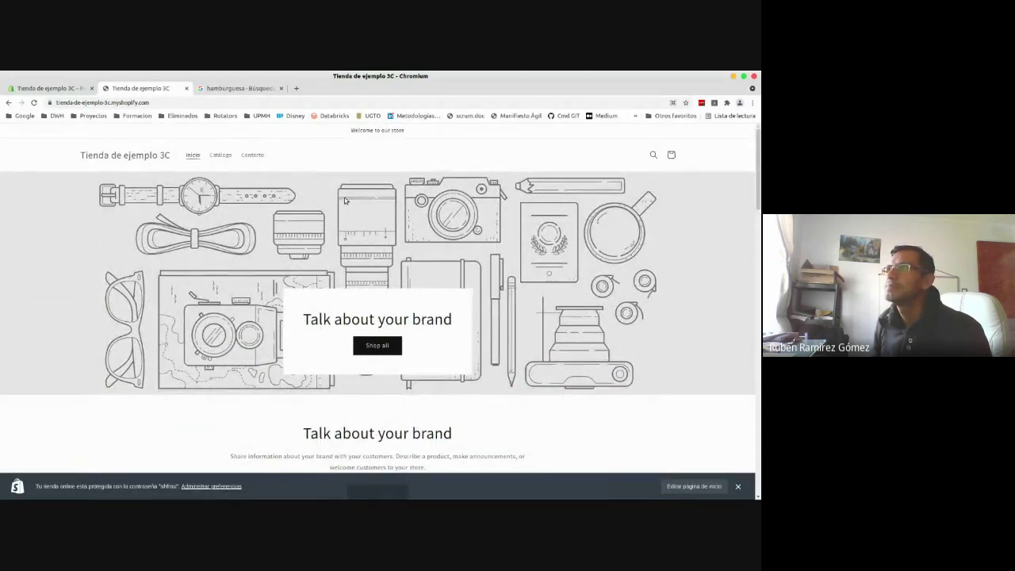
scroll(709, 181, "down", 10)
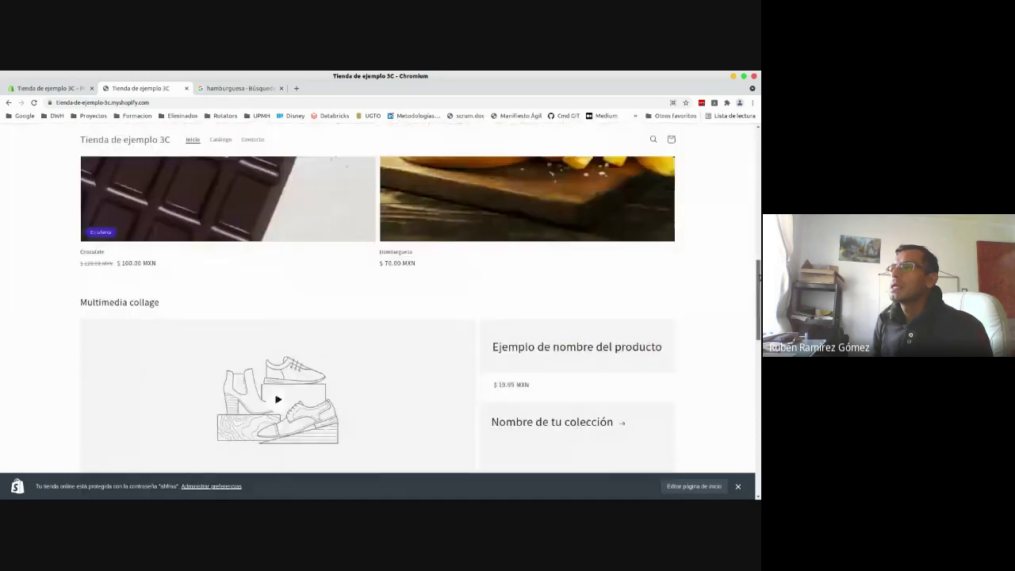
scroll(380, 317, "up", 10)
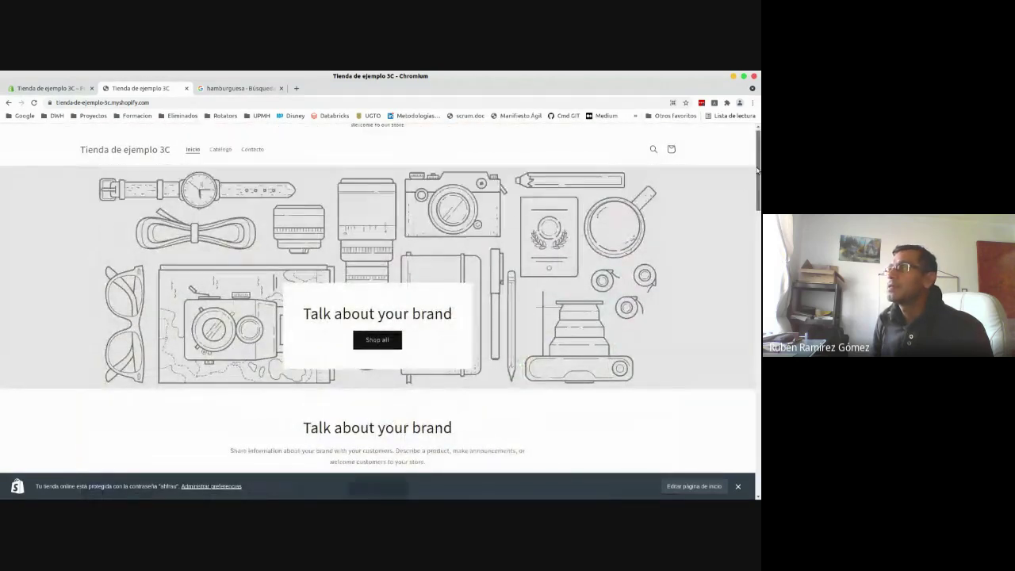
- Copy the storefront password from the admin preferences, then go back to the live store page
left_click(46, 89)
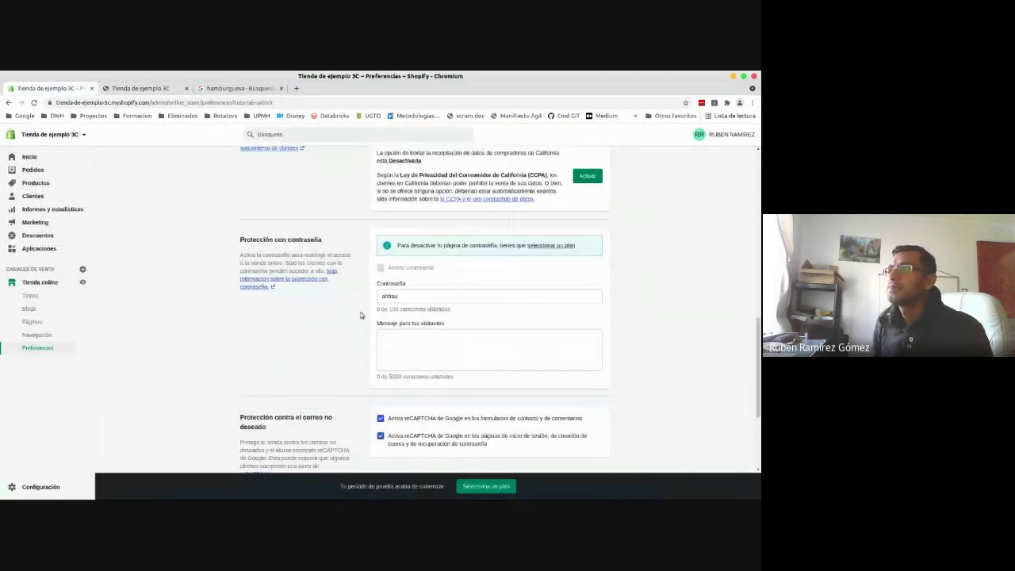
double_click(397, 294)
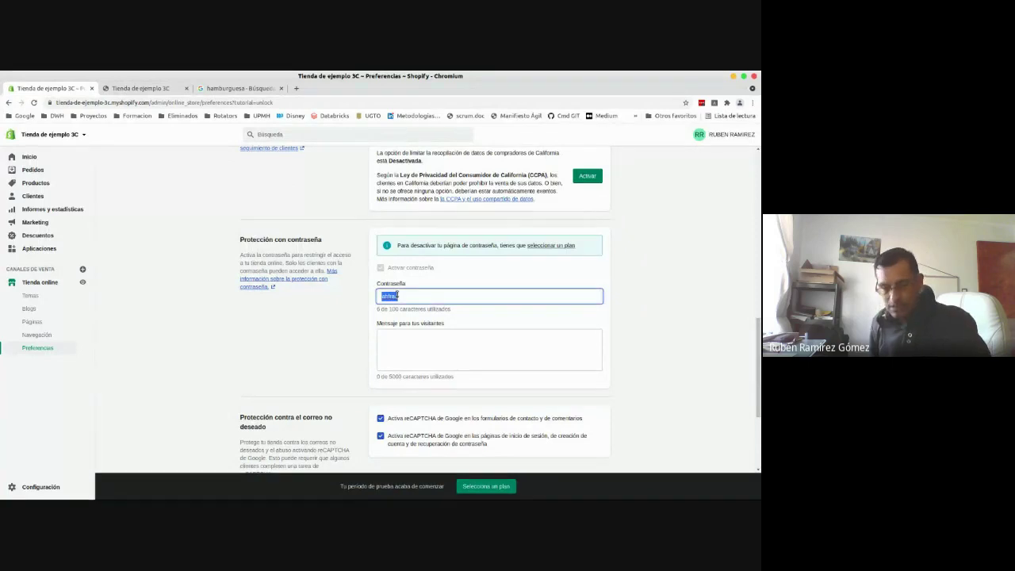
key("alt+Tab")
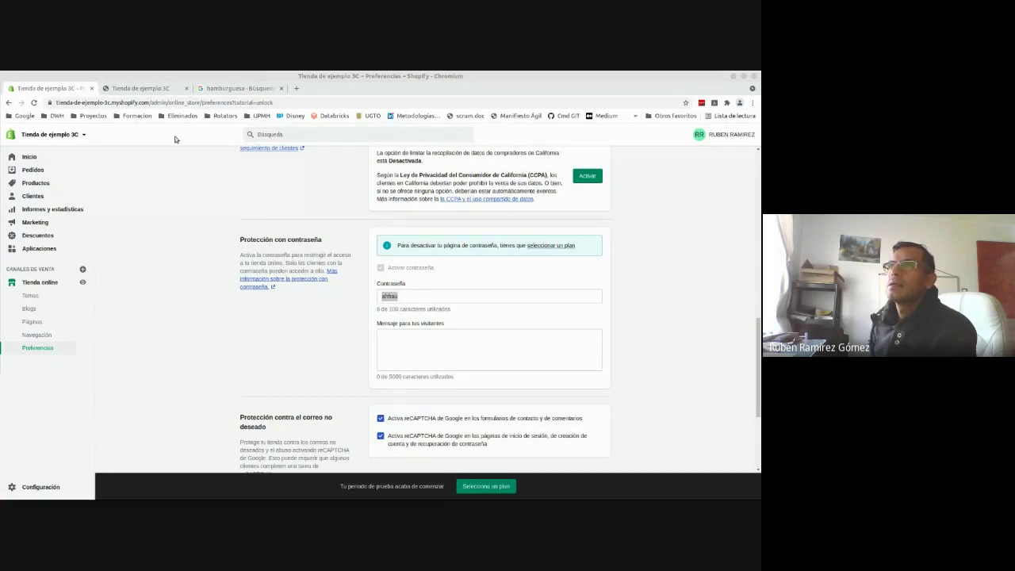
left_click(157, 91)
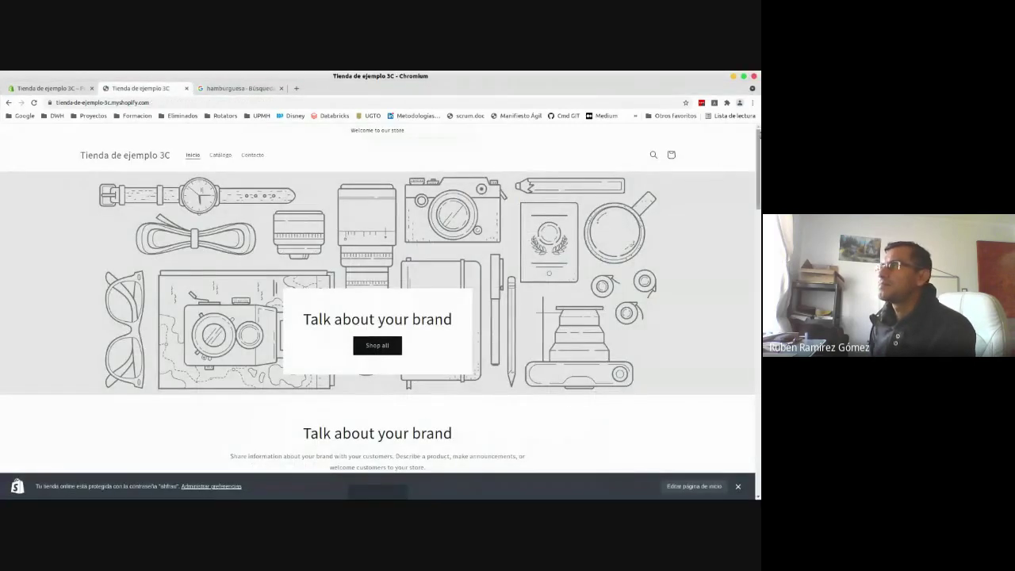
- Scroll the storefront home page and close the password-protection notice
scroll(380, 309, "down", 4)
scroll(380, 309, "up", 3)
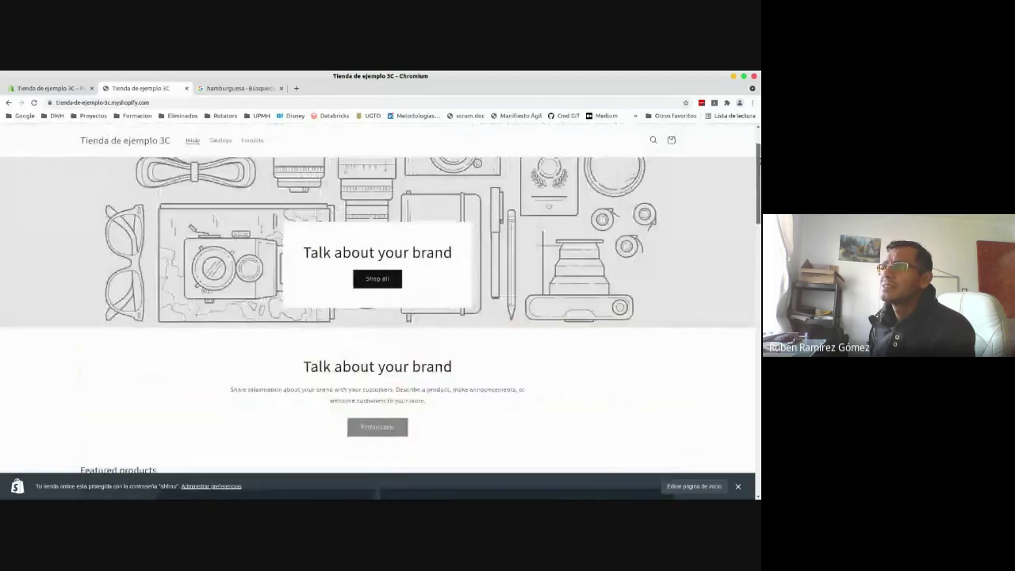
scroll(380, 309, "up", 1)
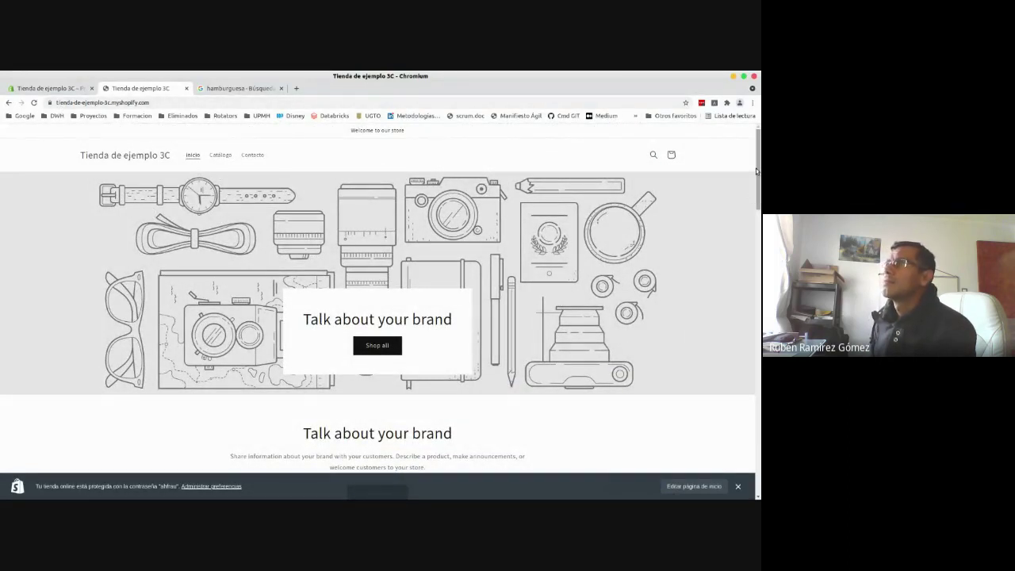
left_click_drag(756, 171, 737, 327)
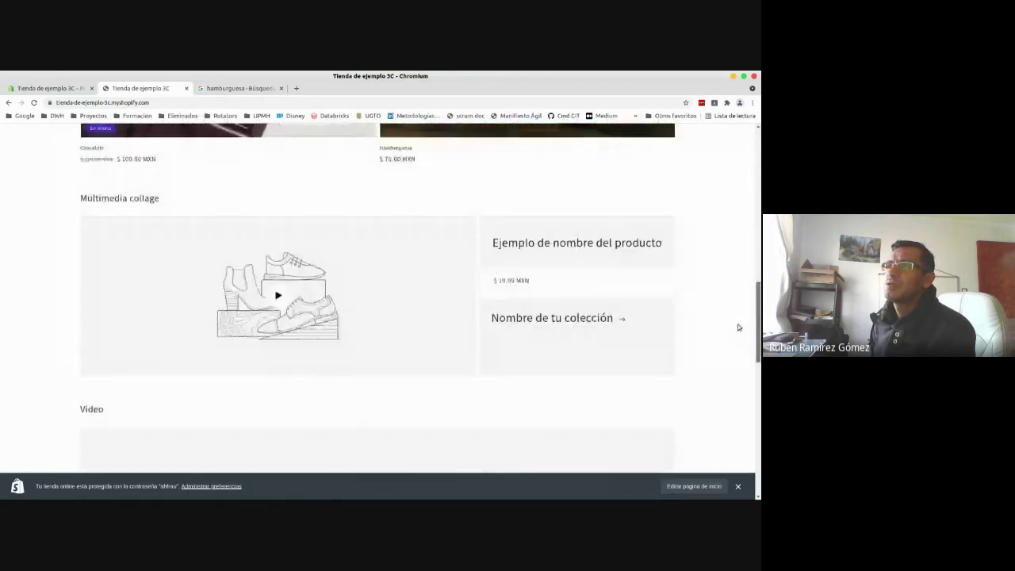
scroll(738, 327, "down", 10)
scroll(738, 453, "up", 6)
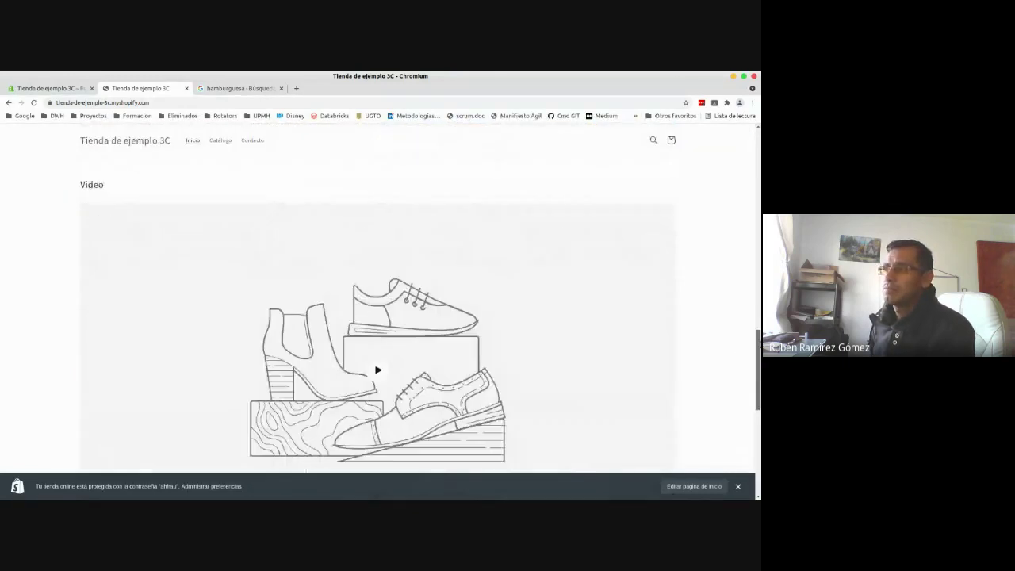
scroll(378, 328, "up", 10)
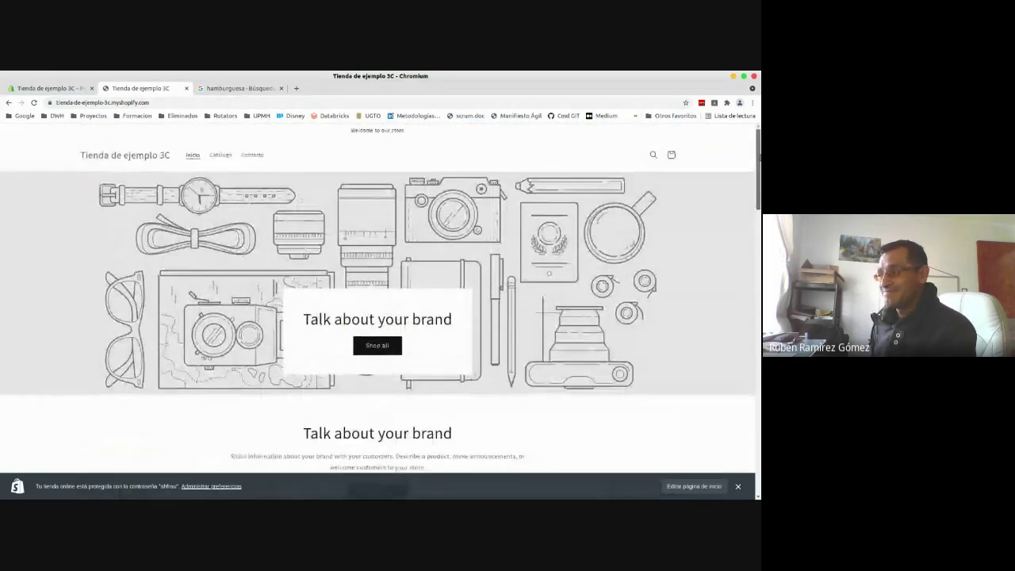
left_click(738, 486)
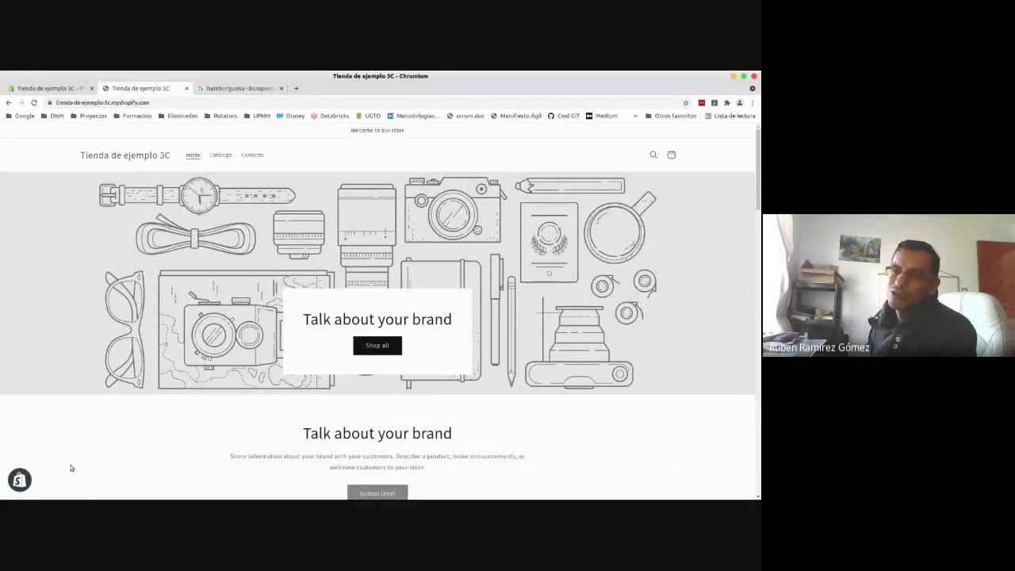
- Review the home page text and featured chocolate and burger, then return to Preferencias
left_click_drag(293, 436, 499, 466)
left_click(500, 467)
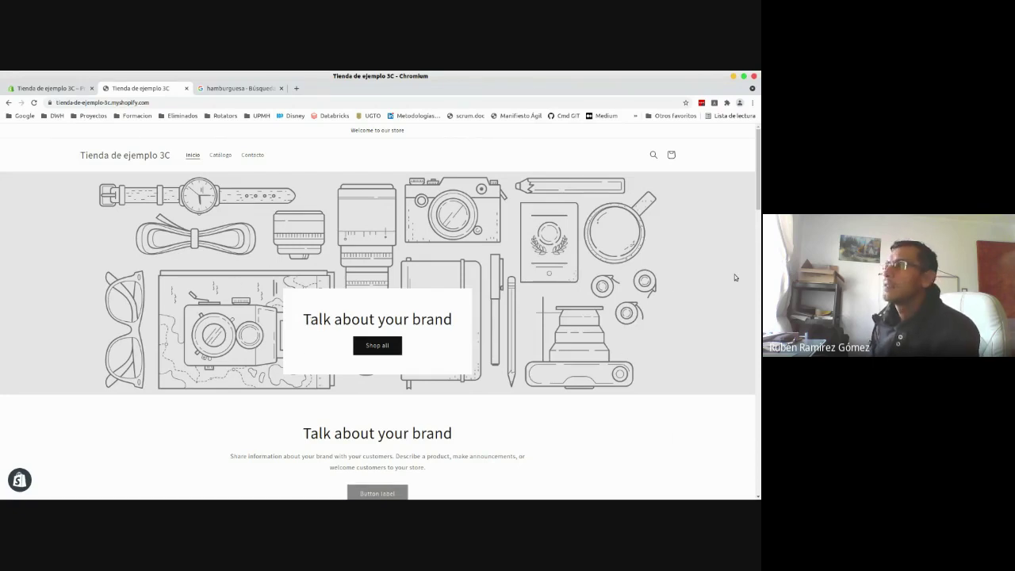
scroll(734, 277, "down", 3)
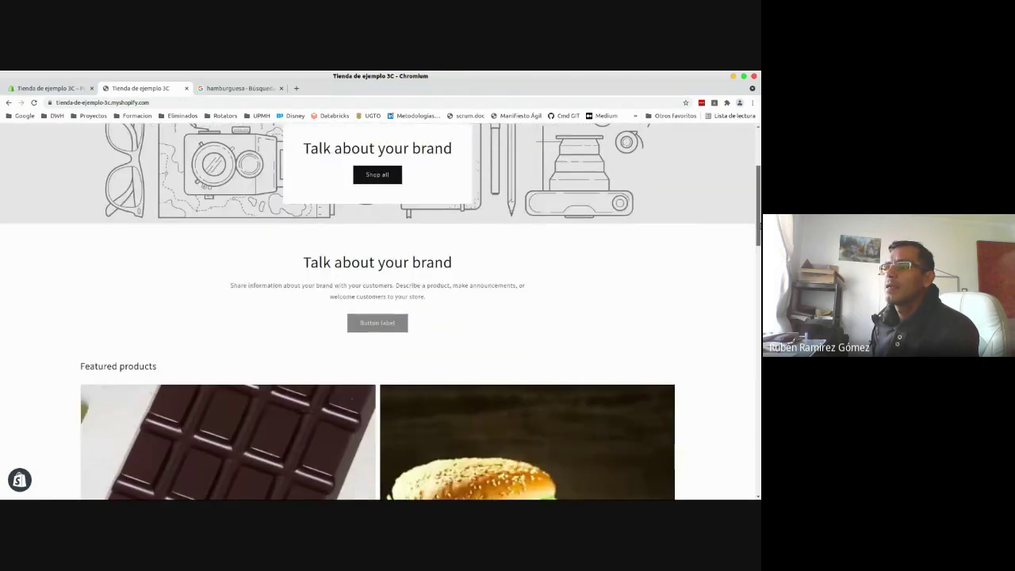
scroll(420, 309, "down", 6)
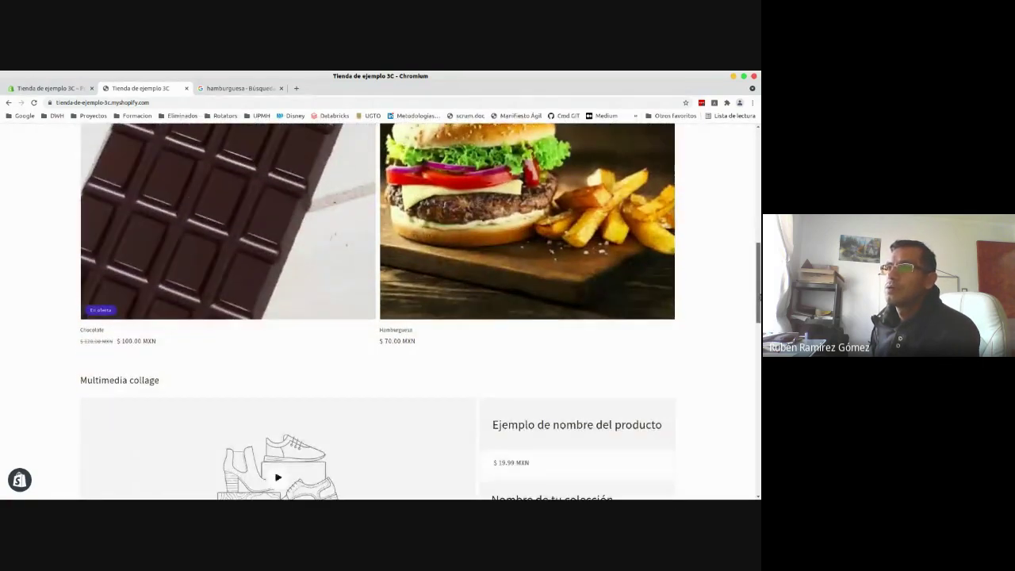
scroll(377, 309, "up", 3)
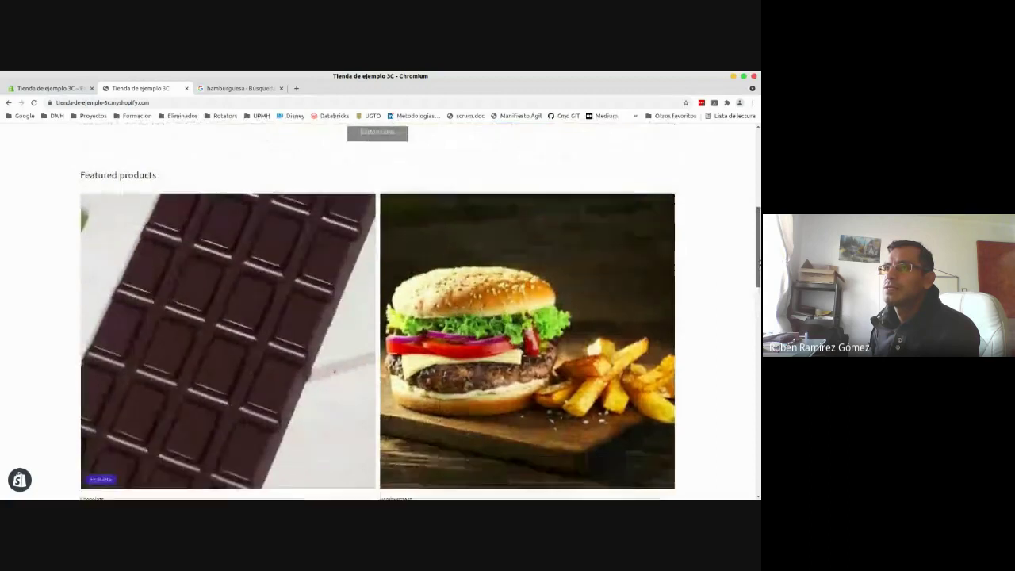
scroll(378, 309, "down", 4)
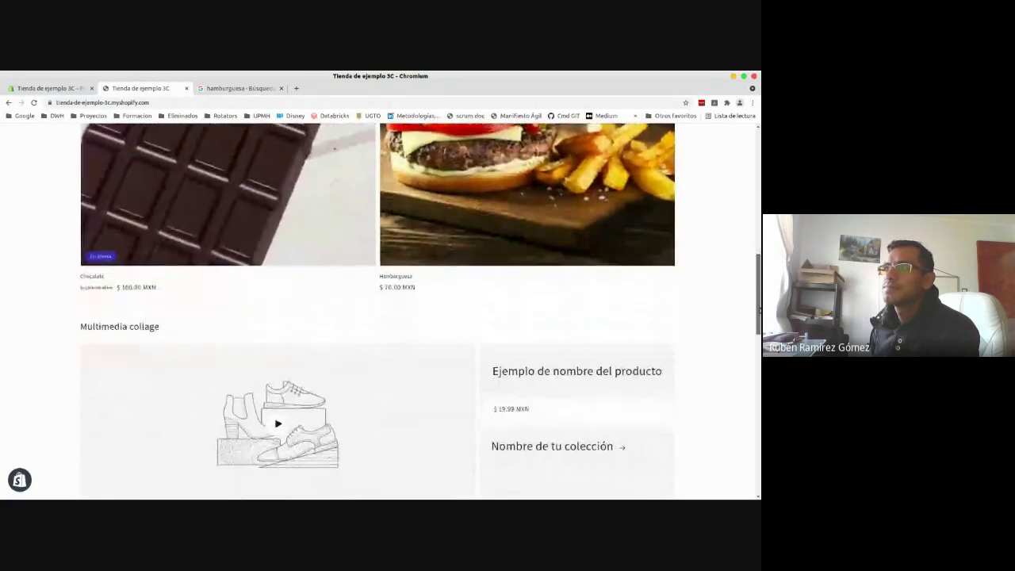
left_click_drag(759, 311, 759, 455)
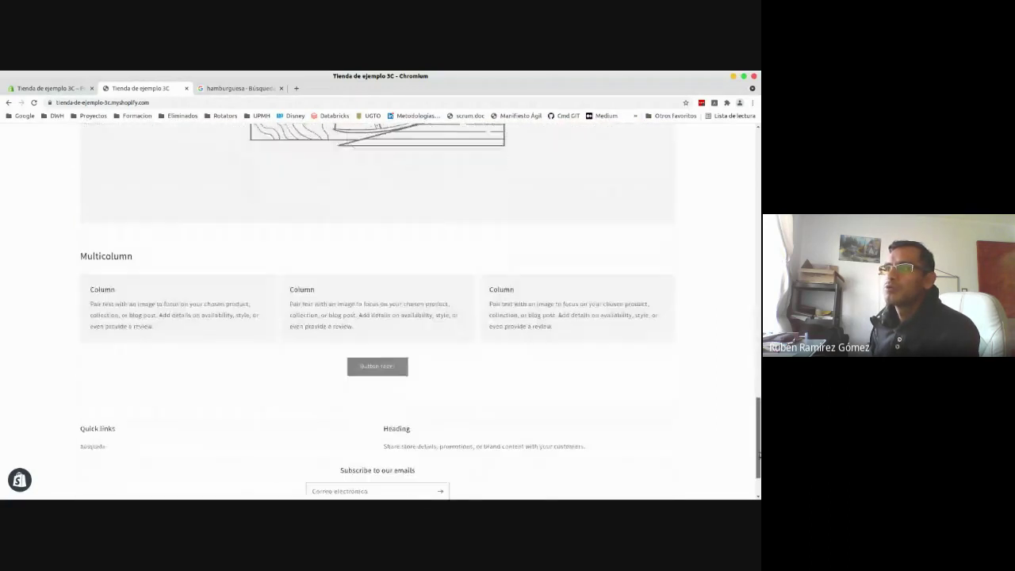
scroll(375, 470, "down", 1)
scroll(375, 428, "up", 15)
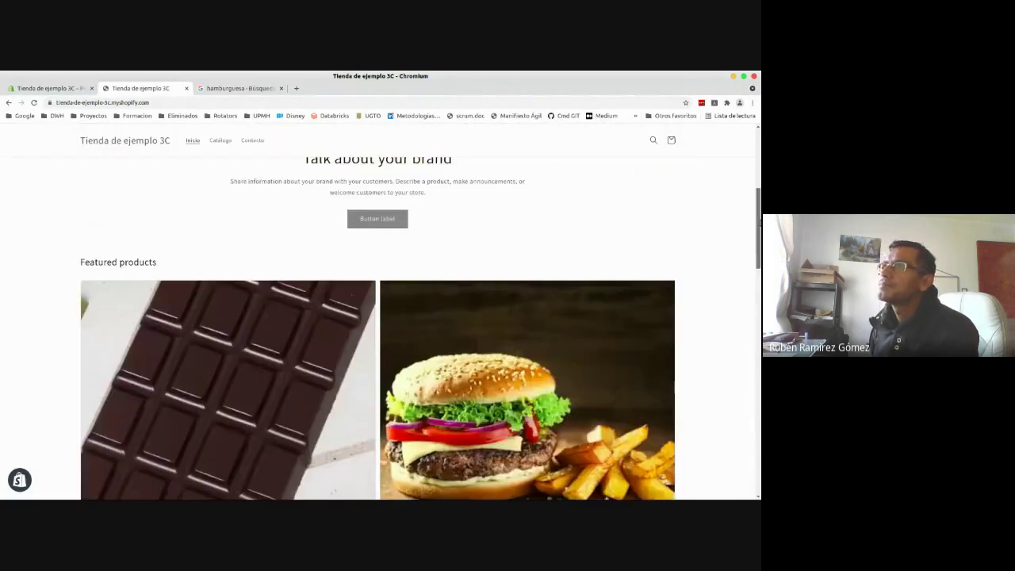
scroll(117, 163, "up", 4)
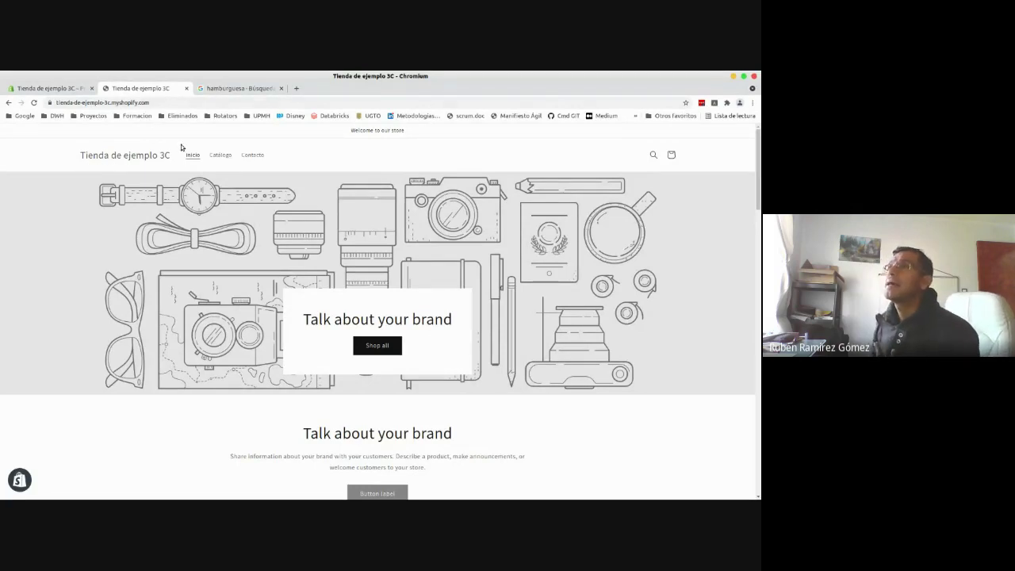
left_click(77, 89)
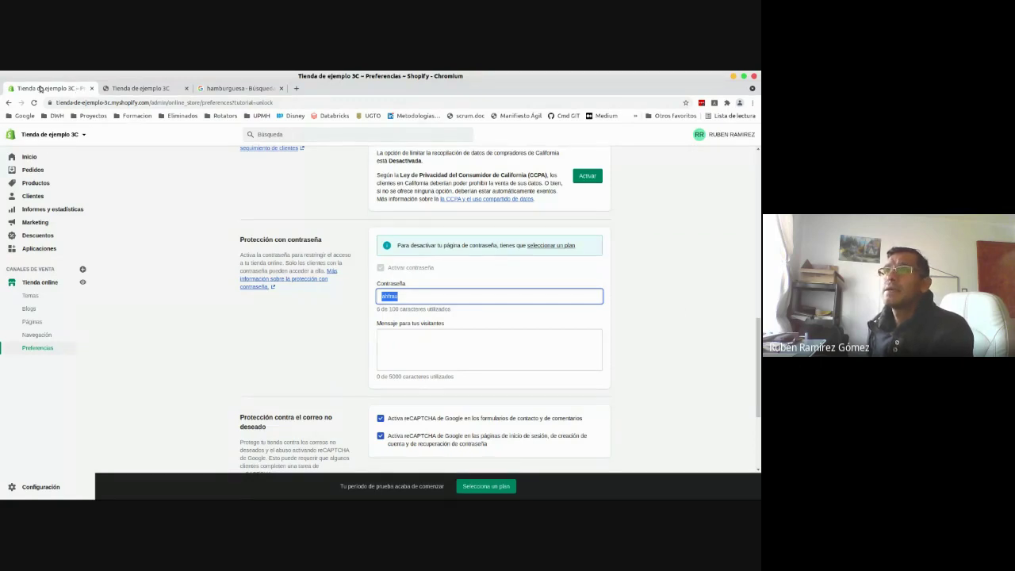
- Open the Temas page and launch 'Explorar temas gratis' in a new tab
left_click(40, 283)
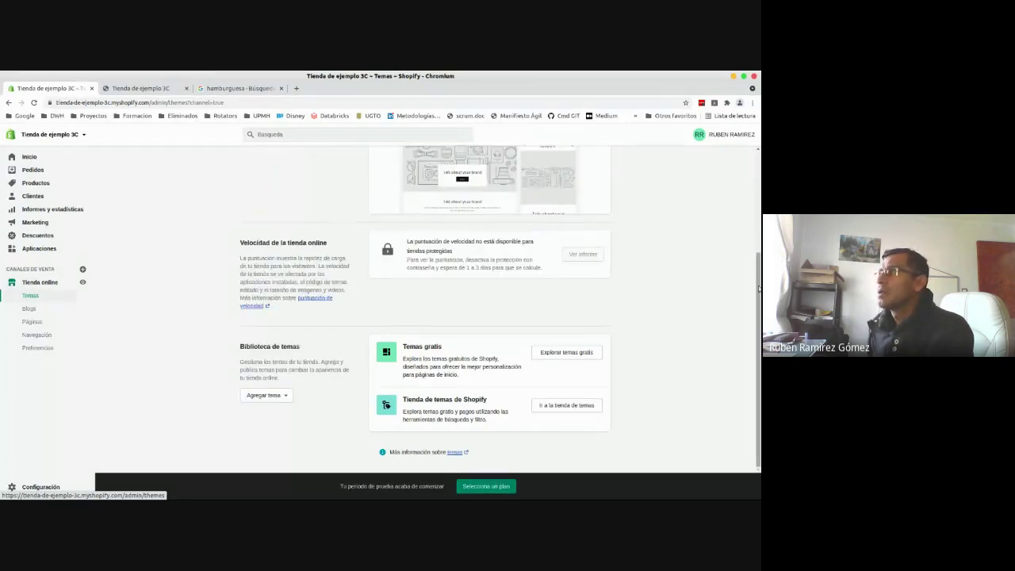
left_click_drag(758, 289, 758, 178)
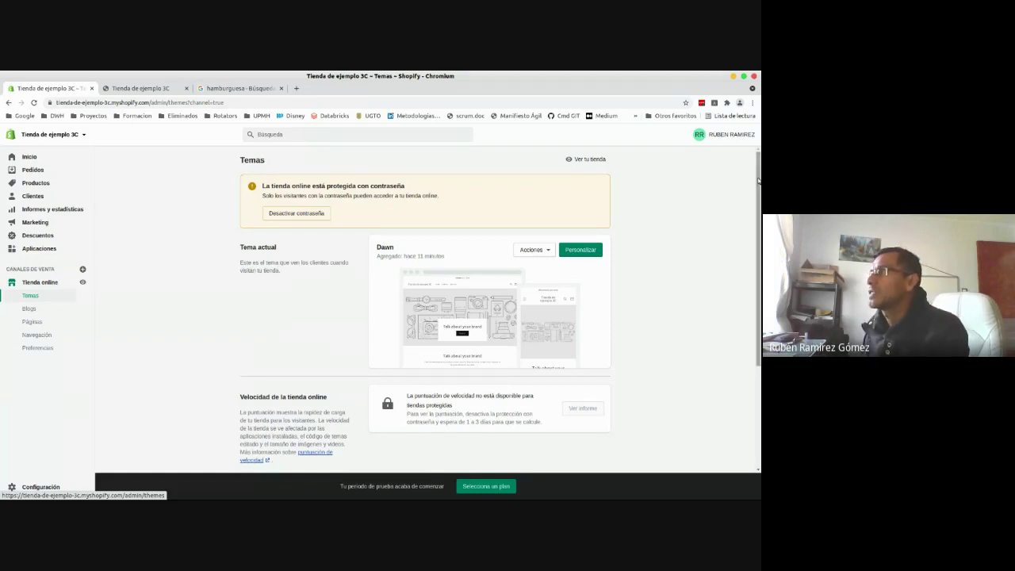
left_click_drag(759, 195, 758, 295)
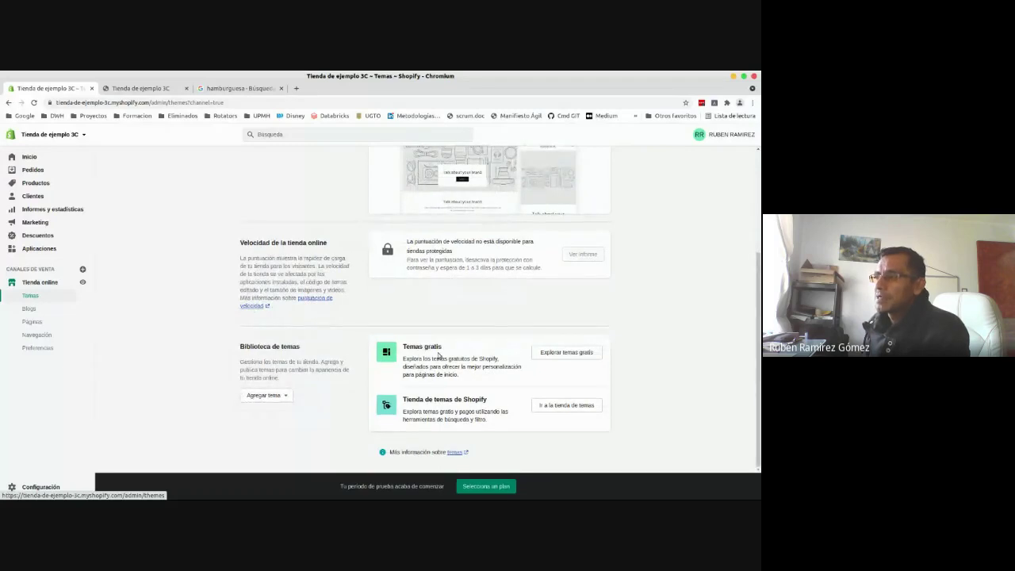
left_click(562, 353)
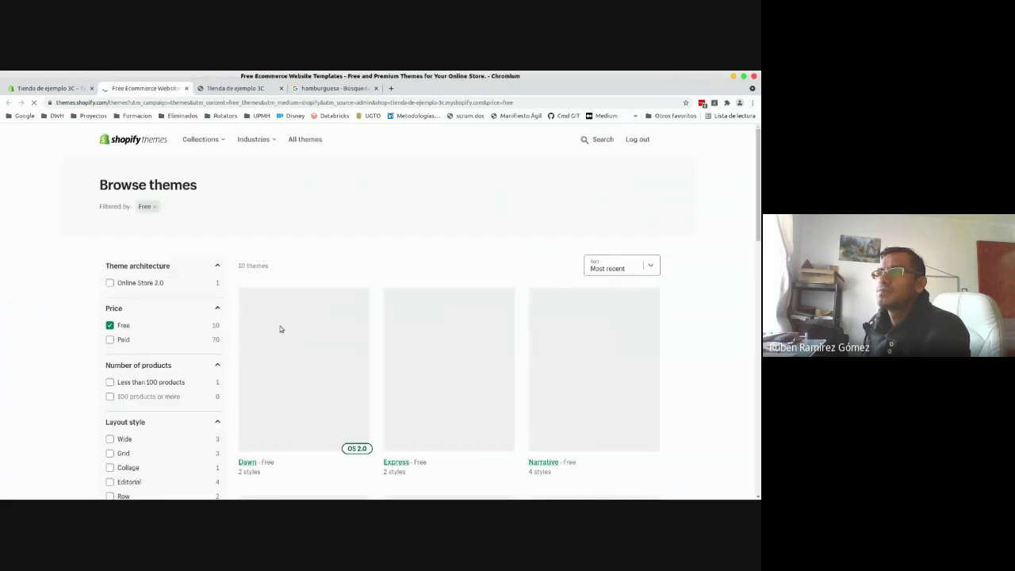
- Back on the admin Temas tab, open and close the 'Agregar tema' dropdown
left_click(49, 88)
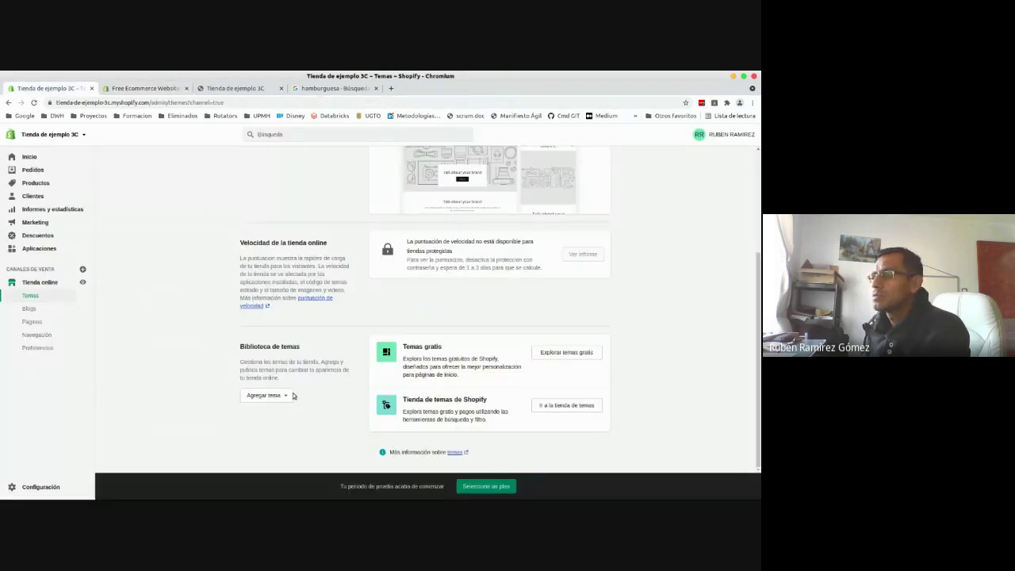
left_click(273, 395)
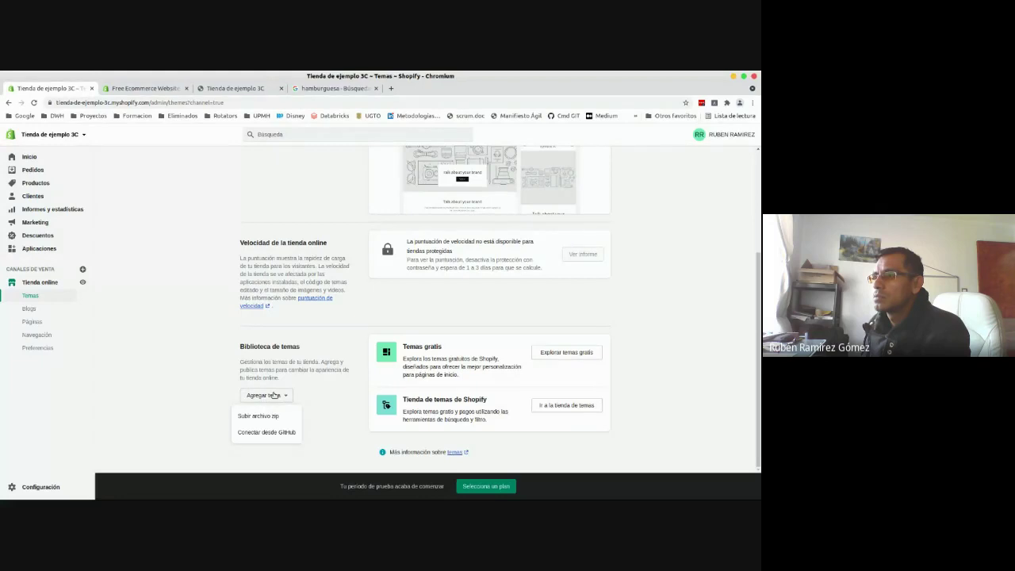
left_click(274, 394)
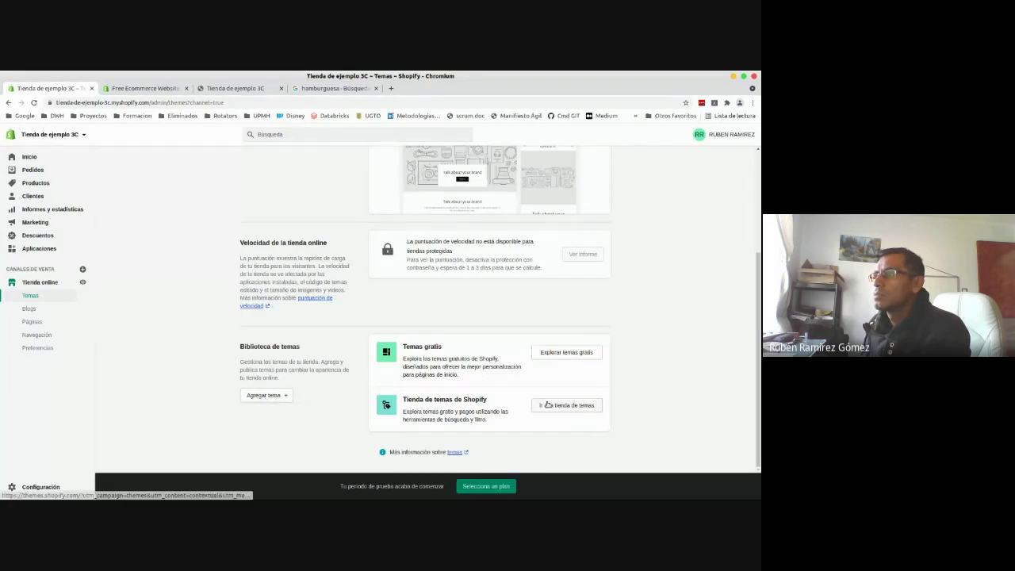
- Bring up the Theme Store tab and scroll through the 10 free themes, Dawn to Minimal
left_click(148, 88)
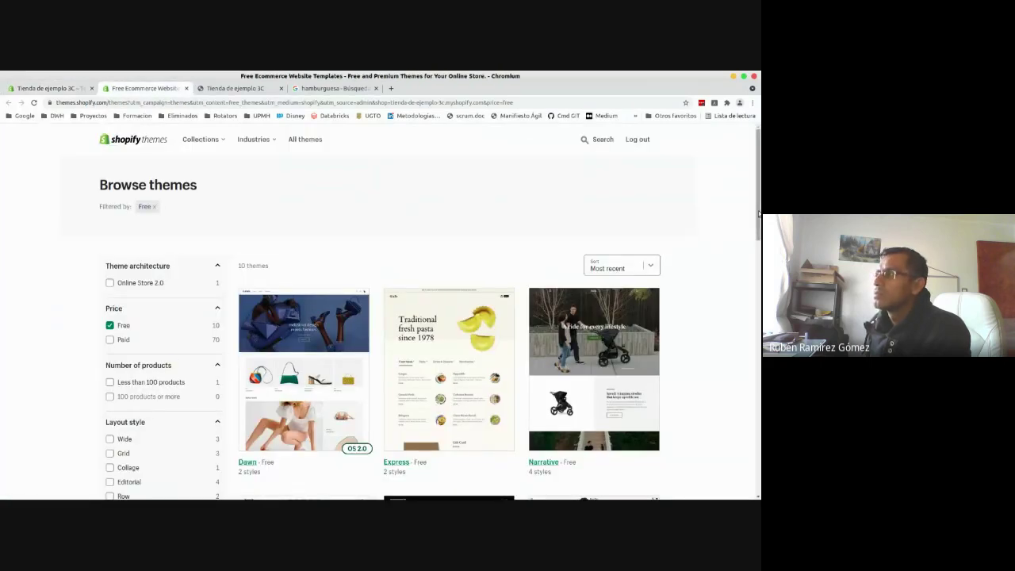
scroll(718, 242, "down", 3)
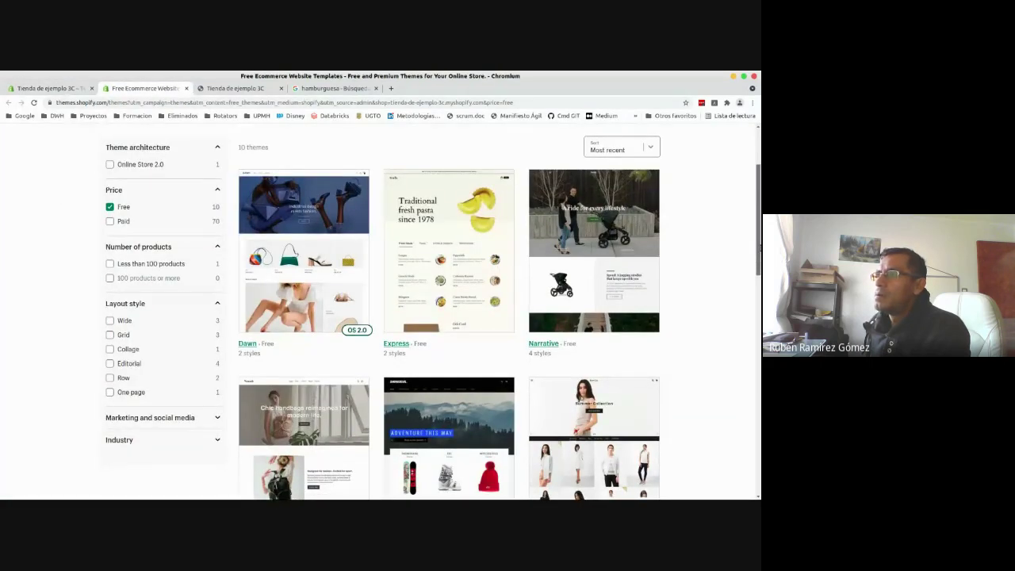
scroll(433, 312, "down", 5)
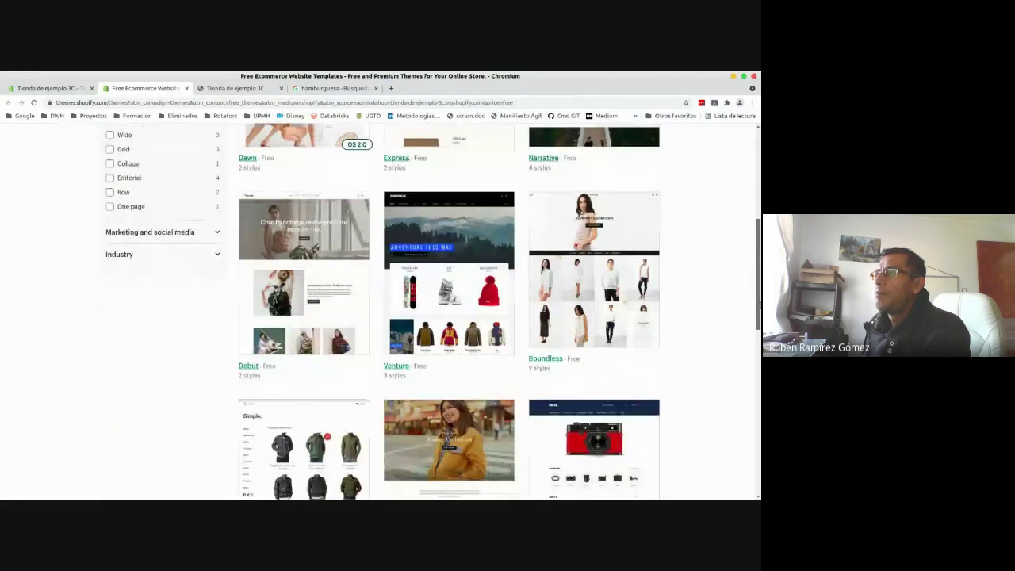
scroll(432, 312, "down", 10)
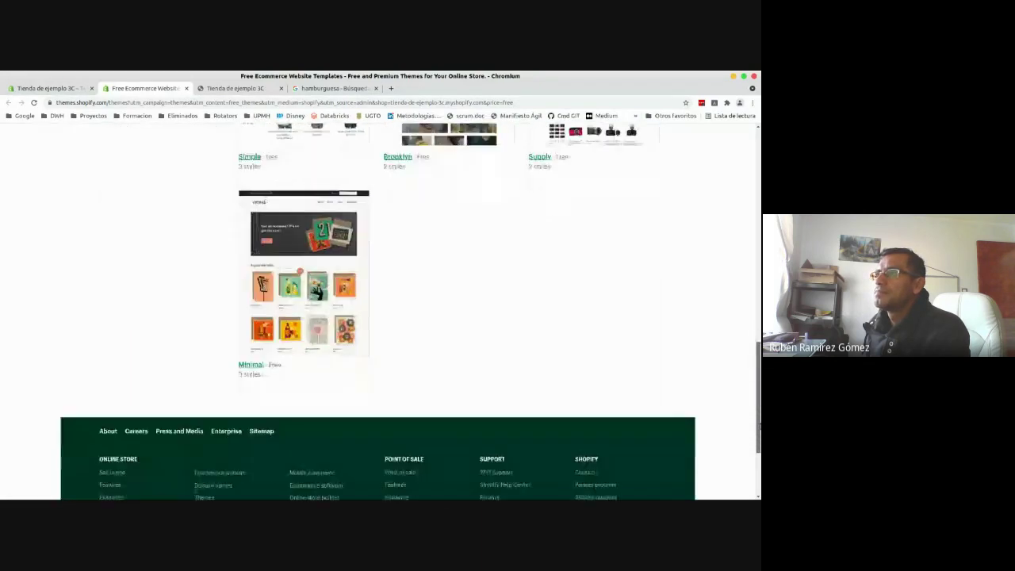
scroll(433, 312, "up", 13)
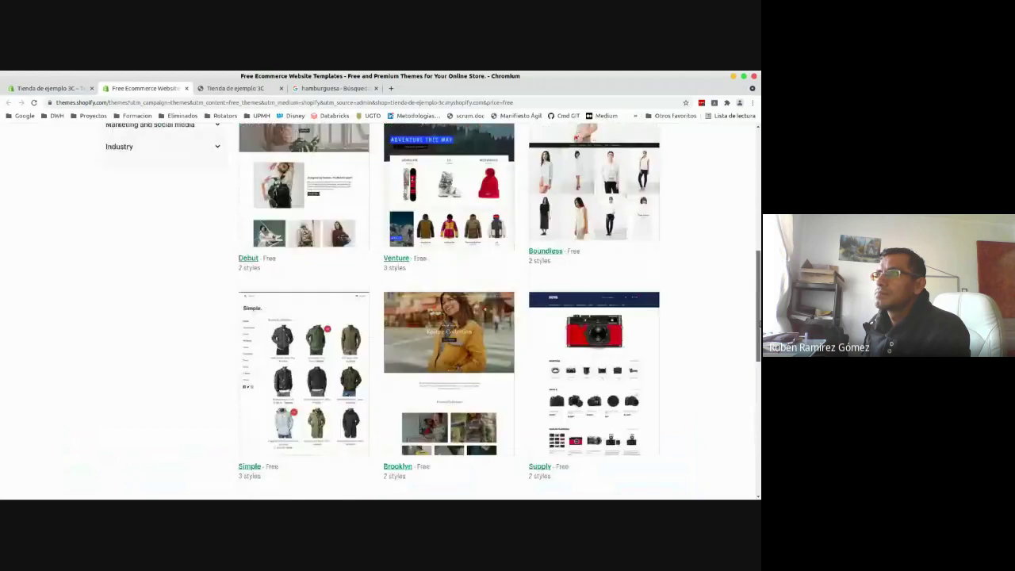
scroll(432, 312, "up", 3)
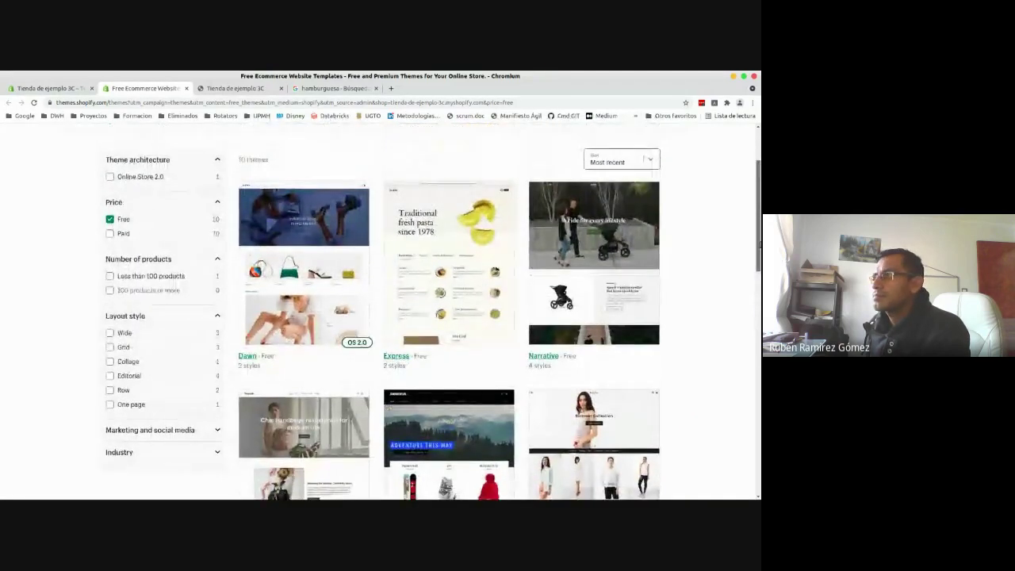
left_click_drag(759, 244, 758, 222)
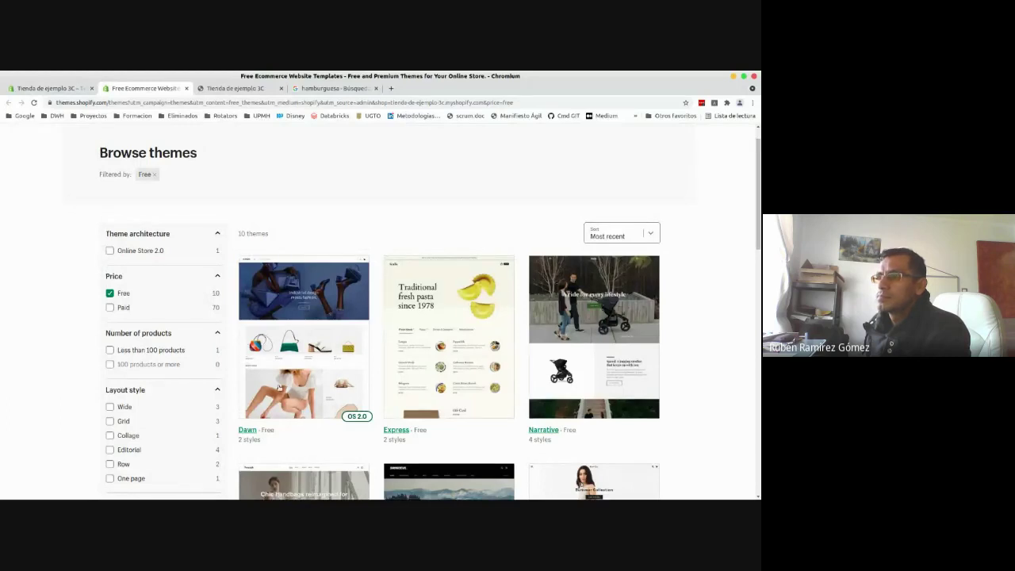
left_click_drag(758, 198, 756, 266)
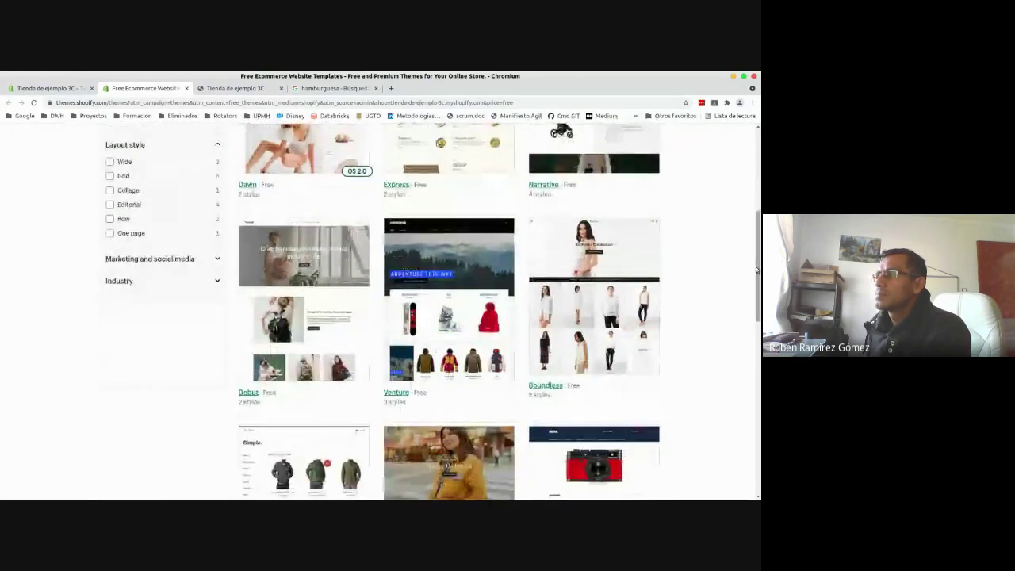
- Open the Venture theme and use Try theme to add it to the store
left_click(458, 324)
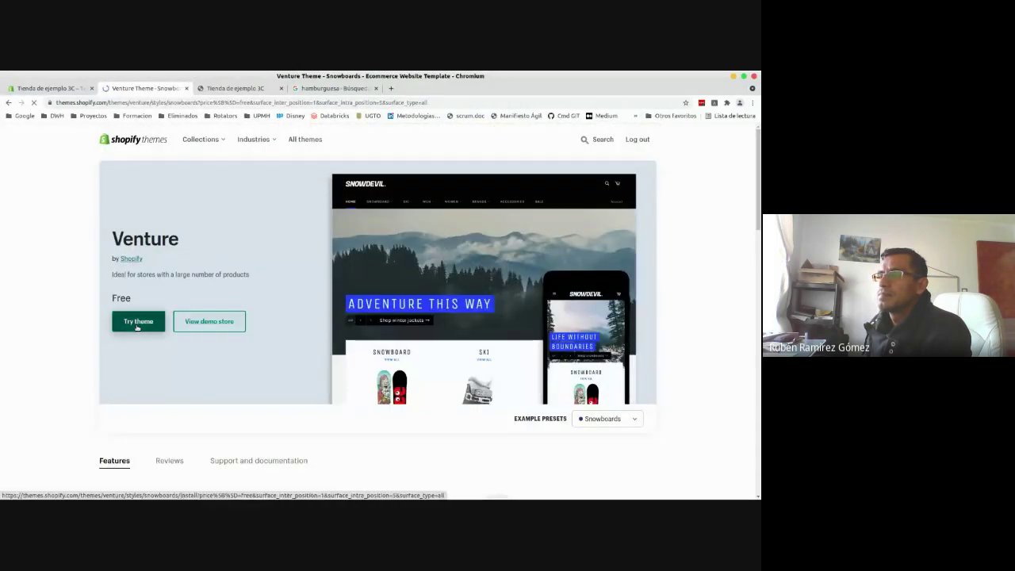
left_click(137, 328)
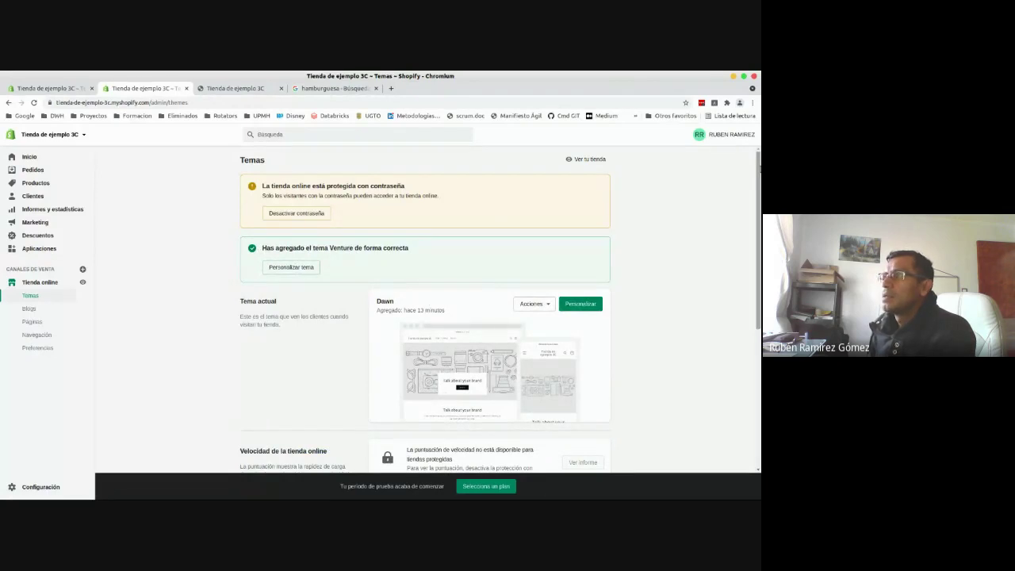
- Publish Venture from its Acciones menu, confirming Publicar in the dialog
left_click_drag(758, 168, 679, 320)
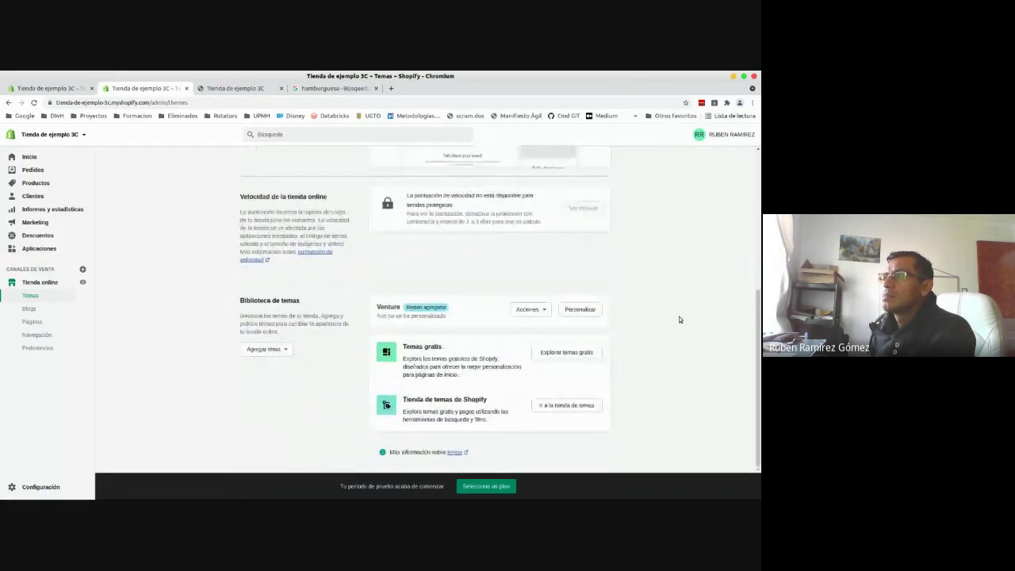
left_click(526, 310)
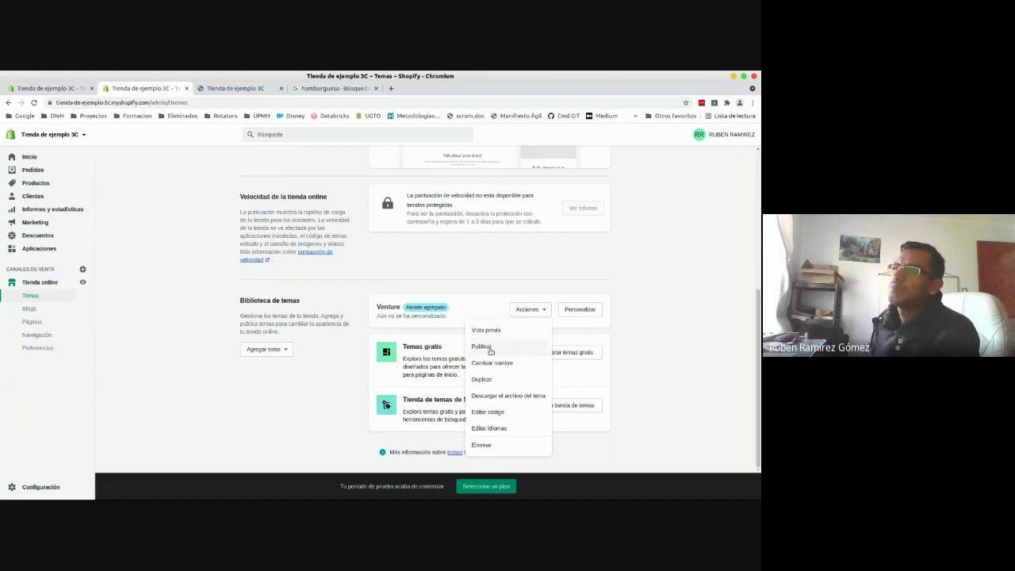
left_click(490, 350)
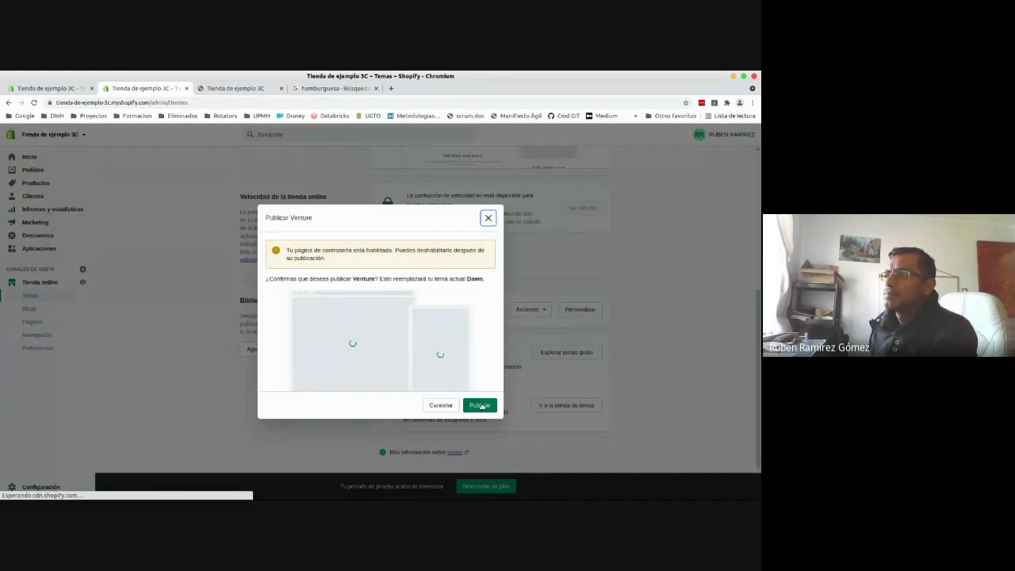
left_click(481, 405)
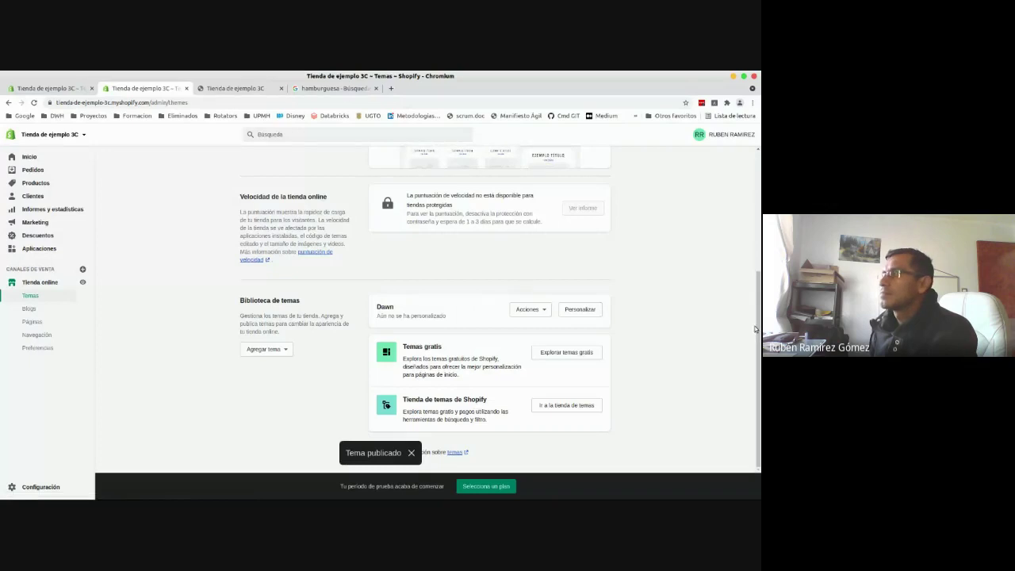
left_click_drag(754, 329, 754, 223)
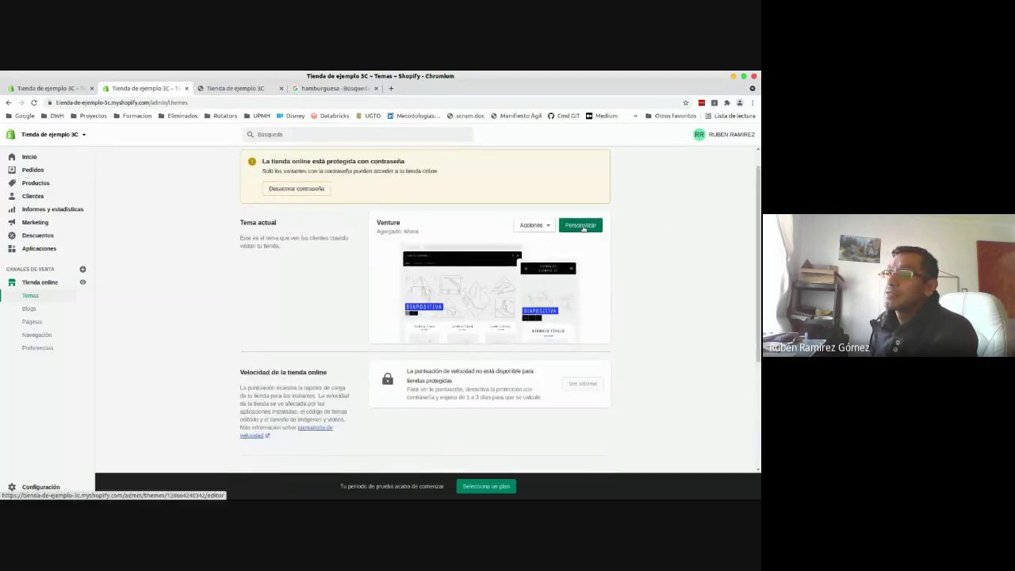
- Customise Venture and select the first Diapositiva block of the Diapositivas section
left_click(583, 226)
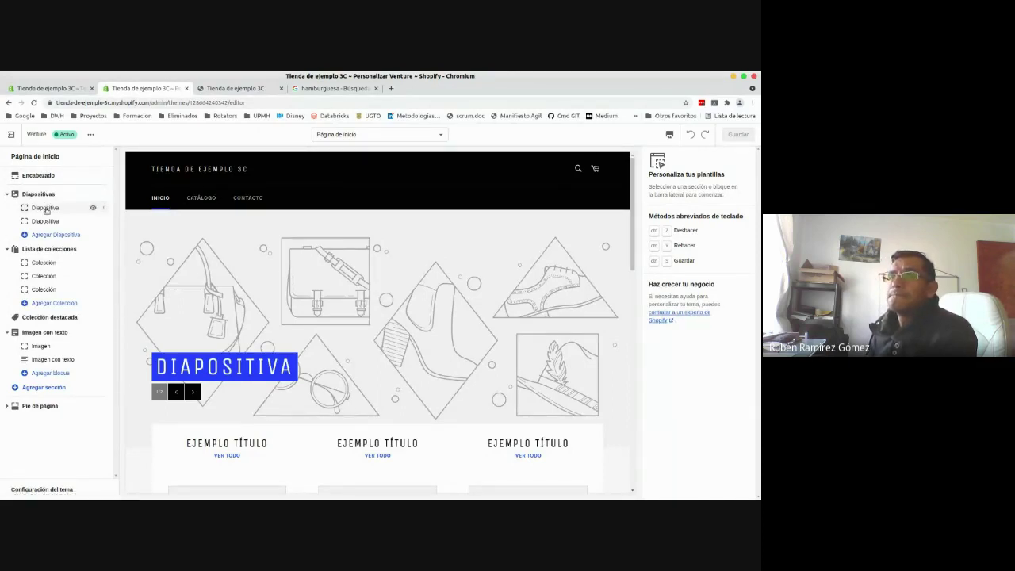
left_click(38, 194)
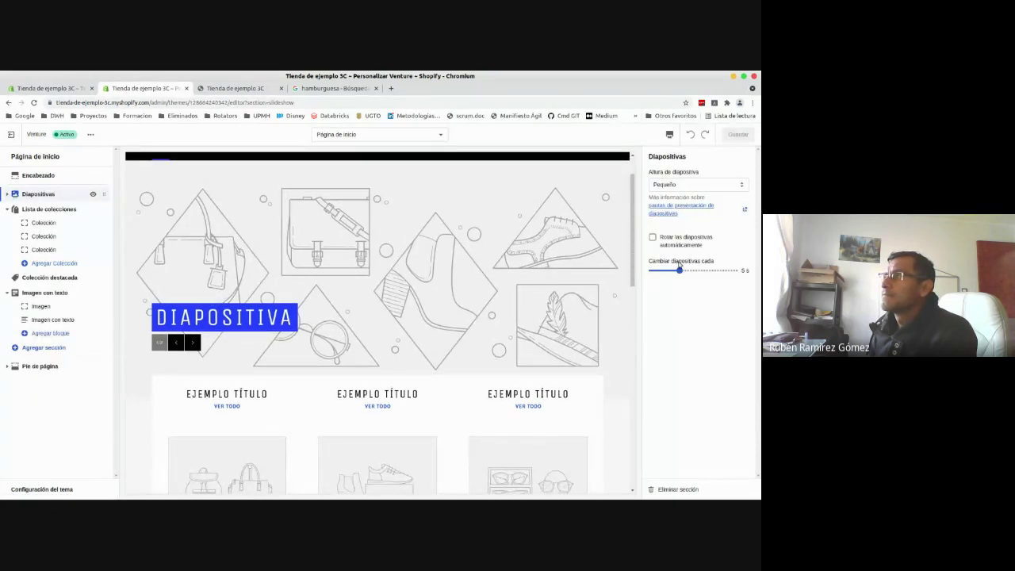
left_click(44, 223)
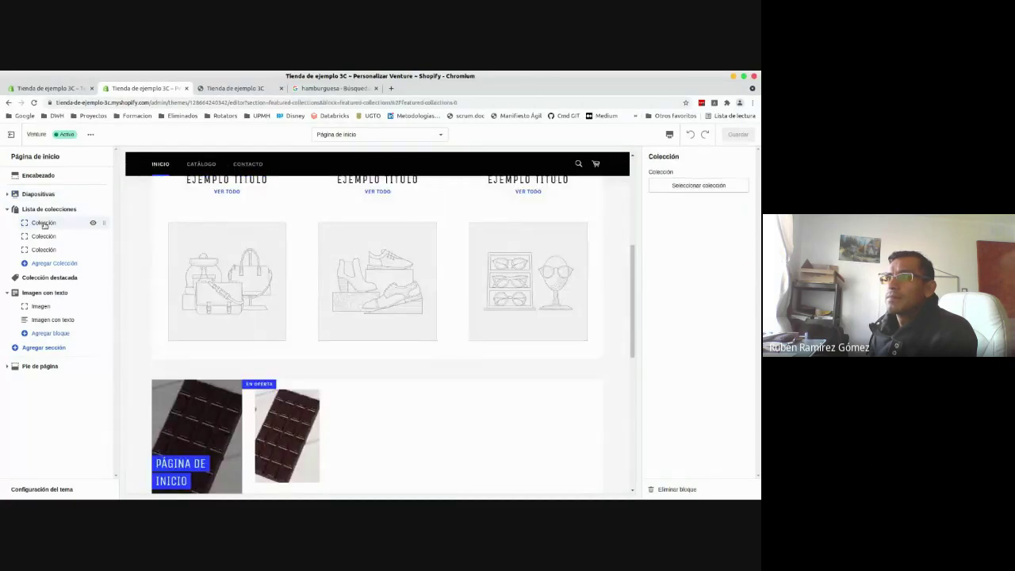
left_click(39, 195)
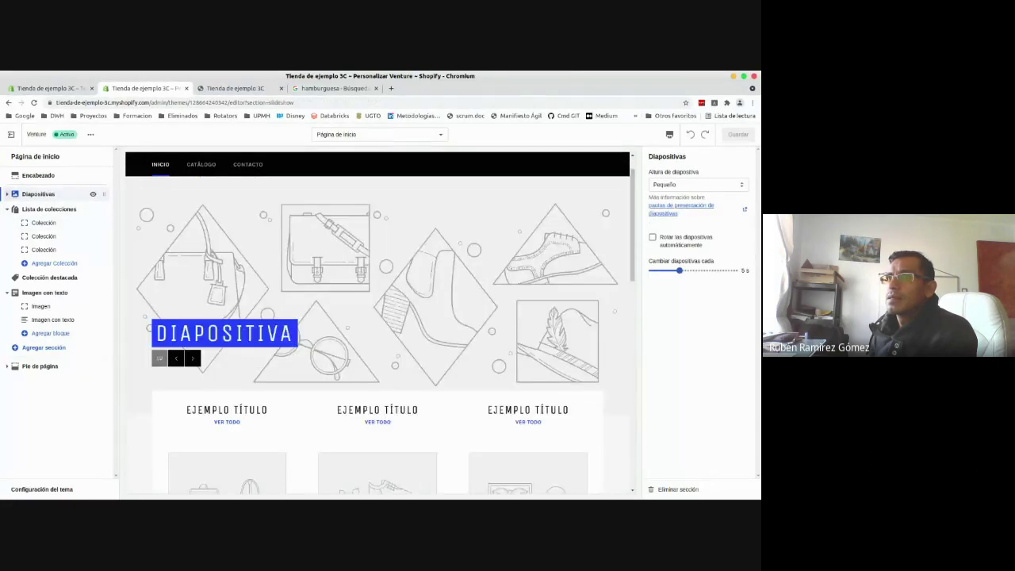
left_click(6, 195)
left_click(45, 207)
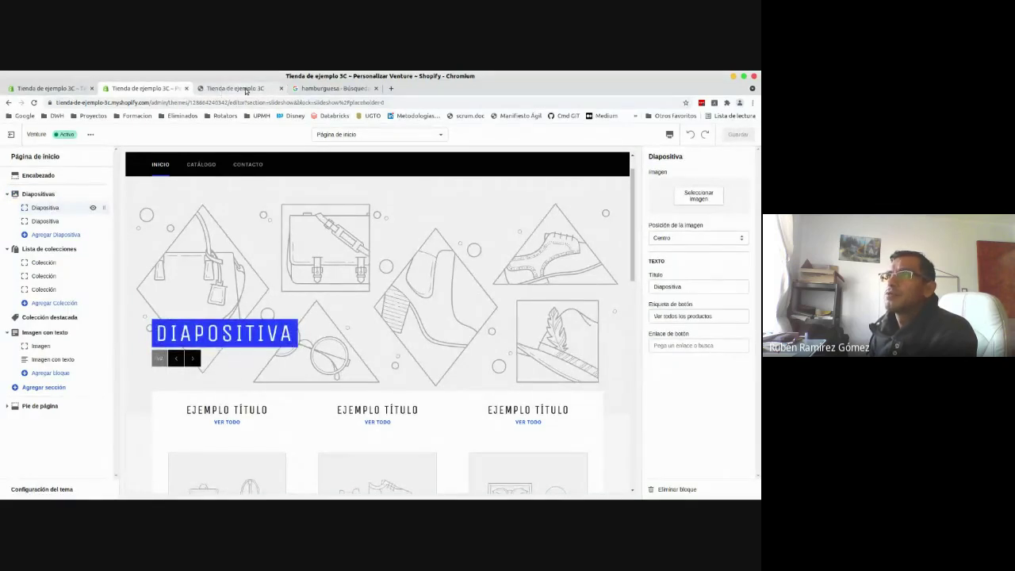
- Change the Google Images search from hamburguesa to comida
left_click(314, 89)
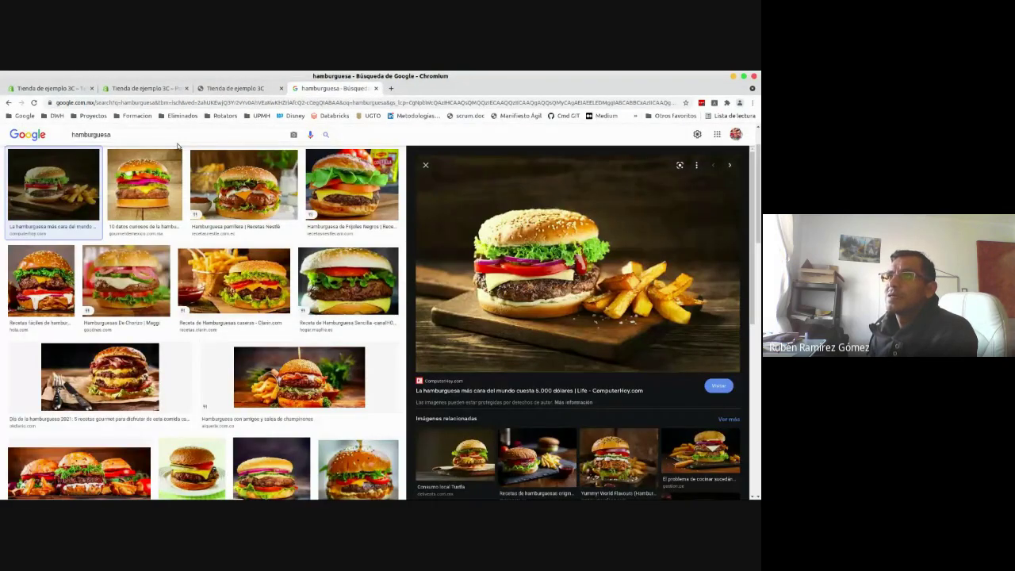
left_click_drag(72, 134, 84, 135)
double_click(146, 134)
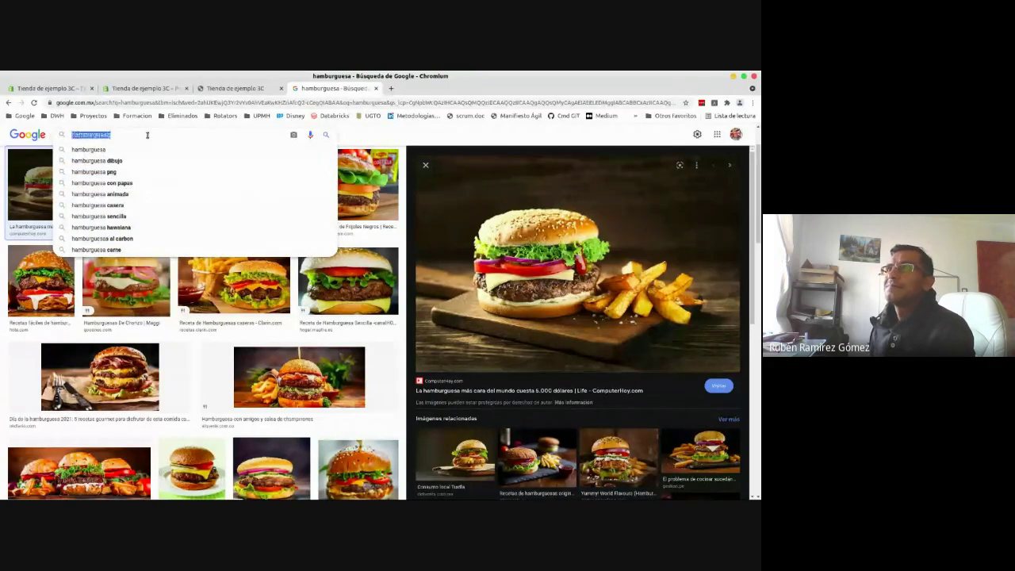
type("comida")
key("Return")
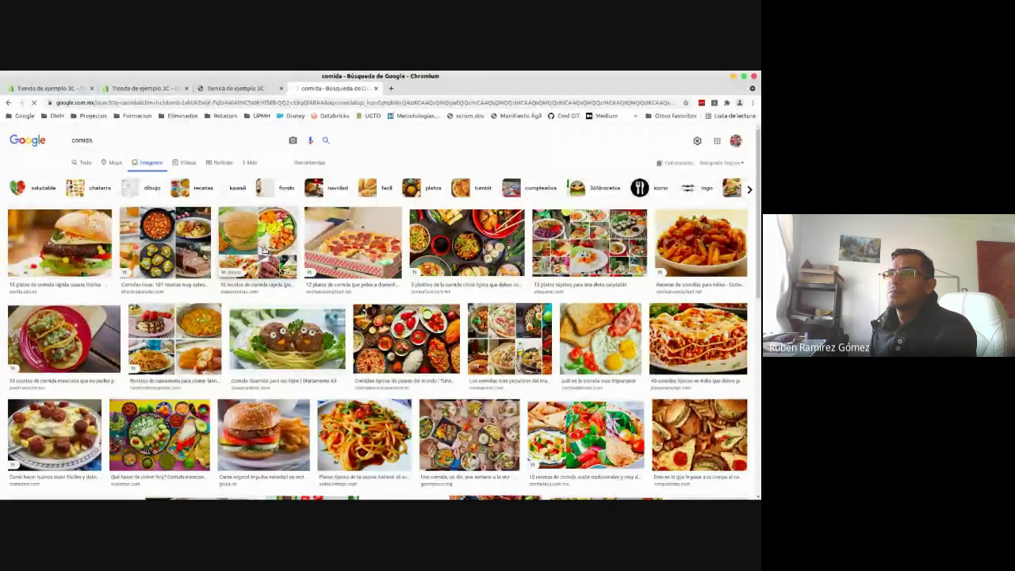
- Save the burger photo as img13.jpeg
left_click(83, 264)
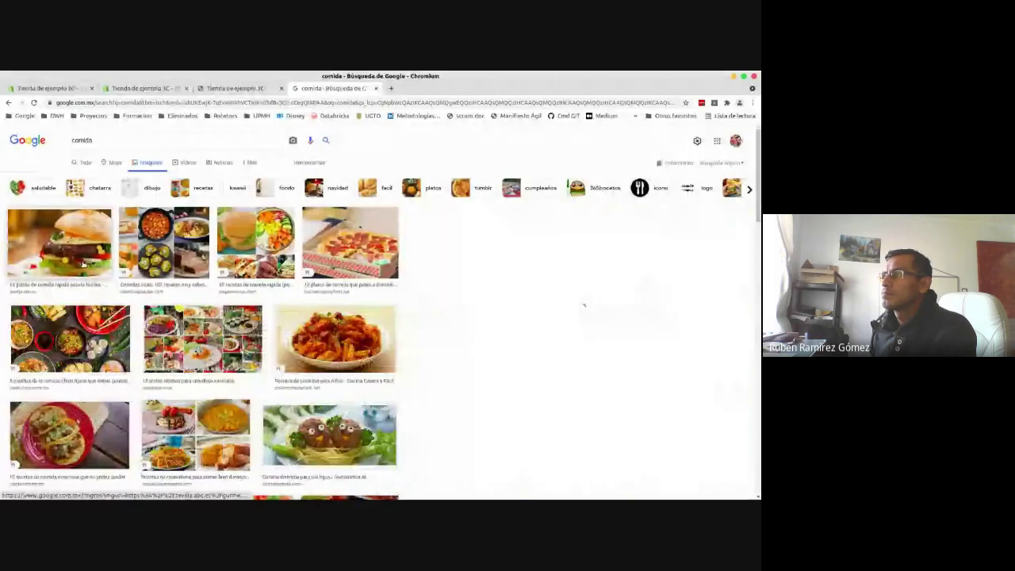
right_click(545, 264)
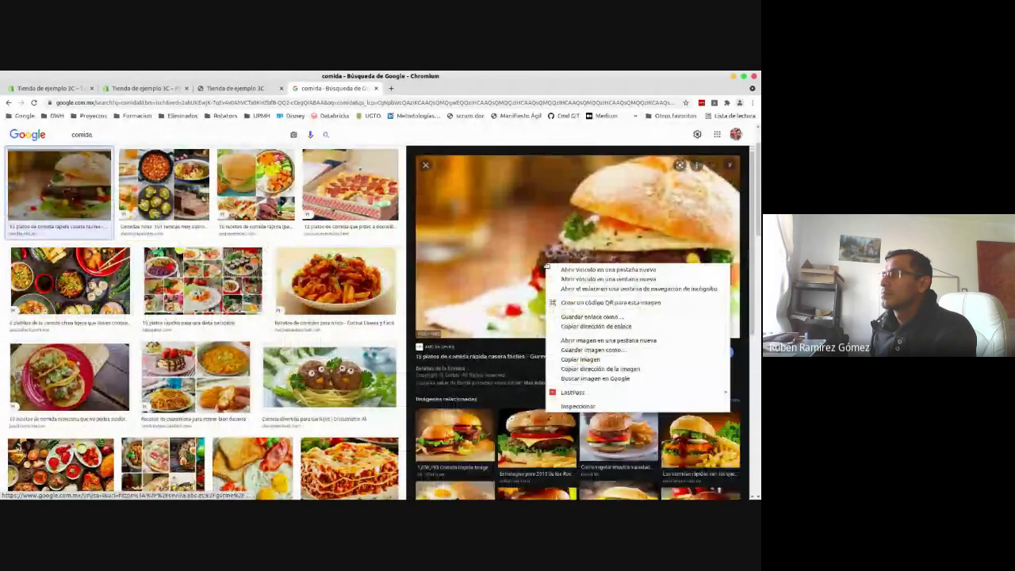
left_click(600, 349)
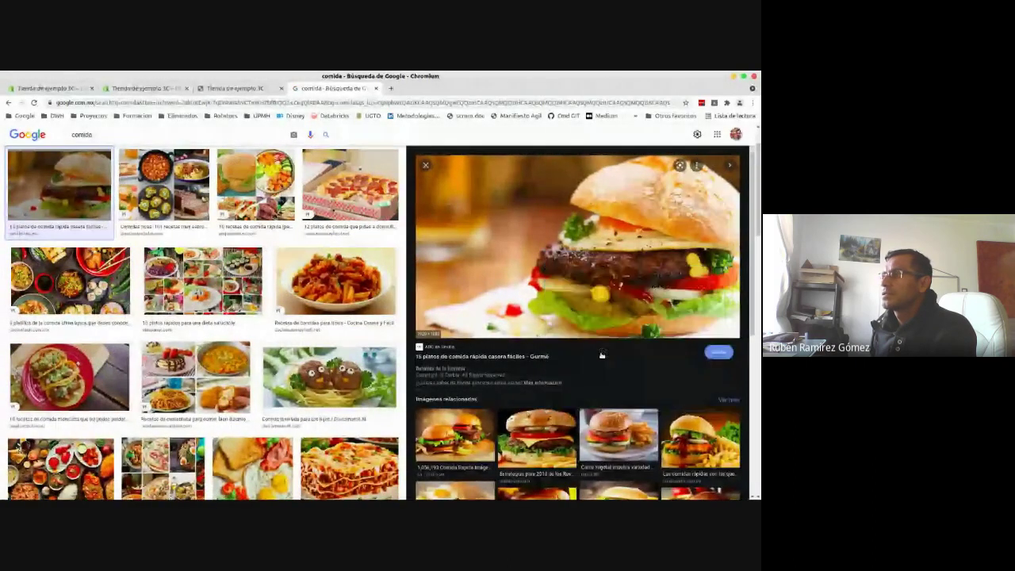
type("img")
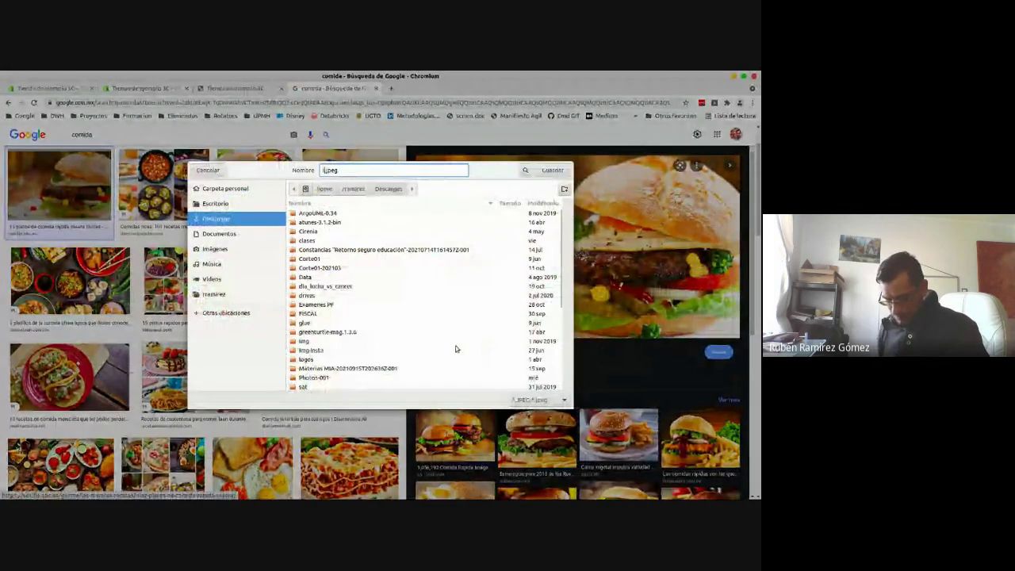
type("1")
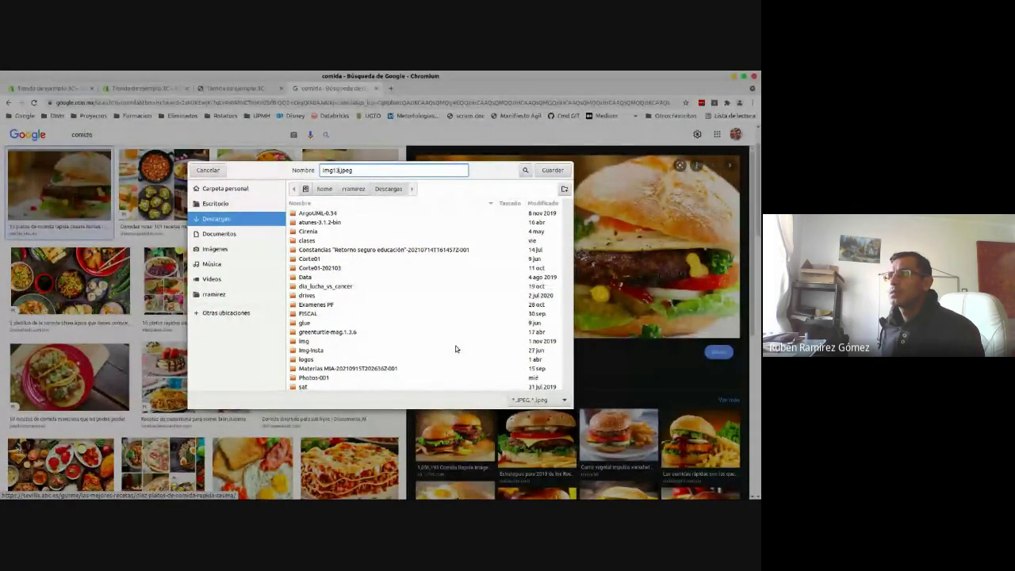
type("3")
key("Return")
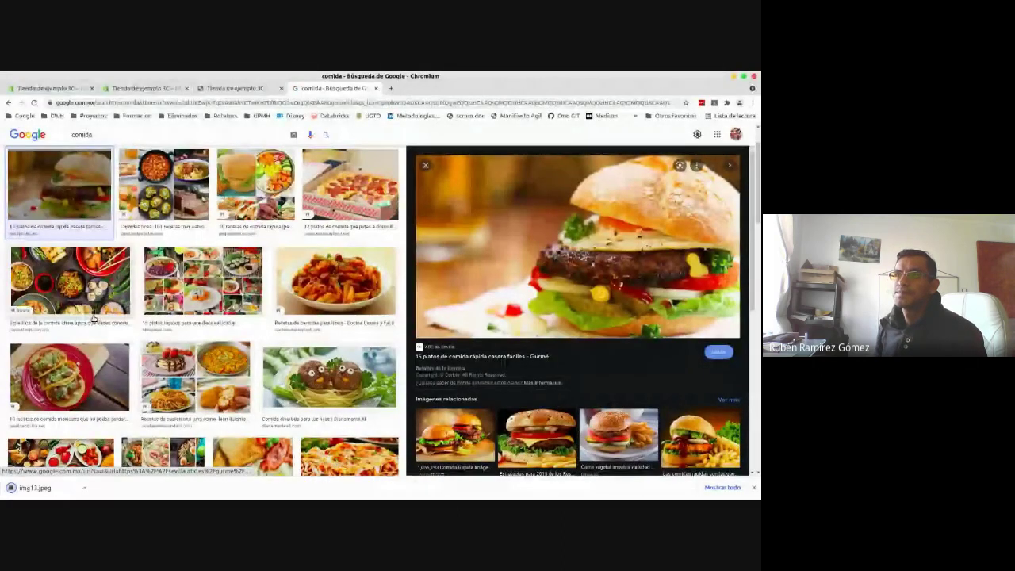
- Save the Chinese-food photo as img14.jpeg
left_click(91, 295)
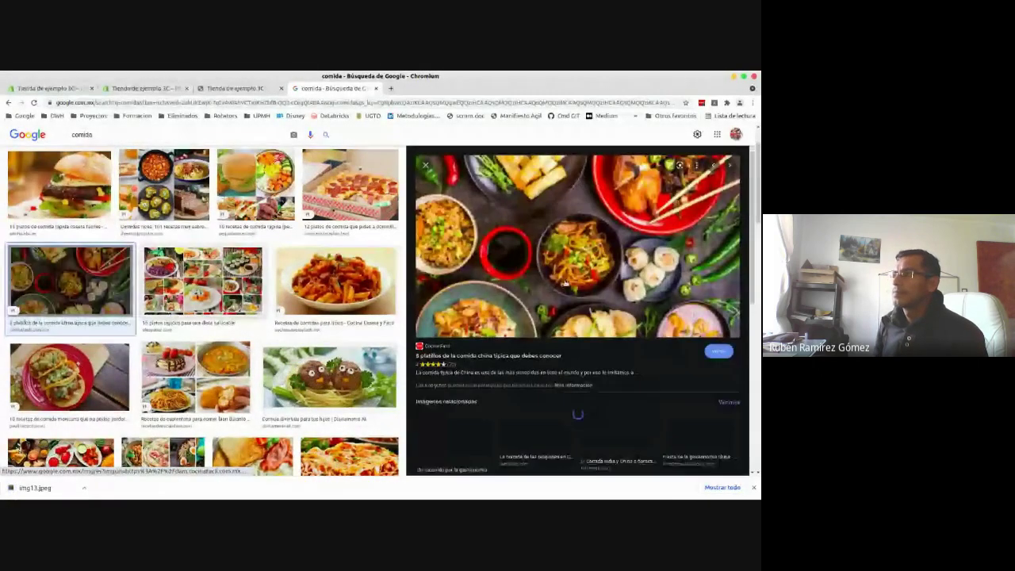
right_click(564, 282)
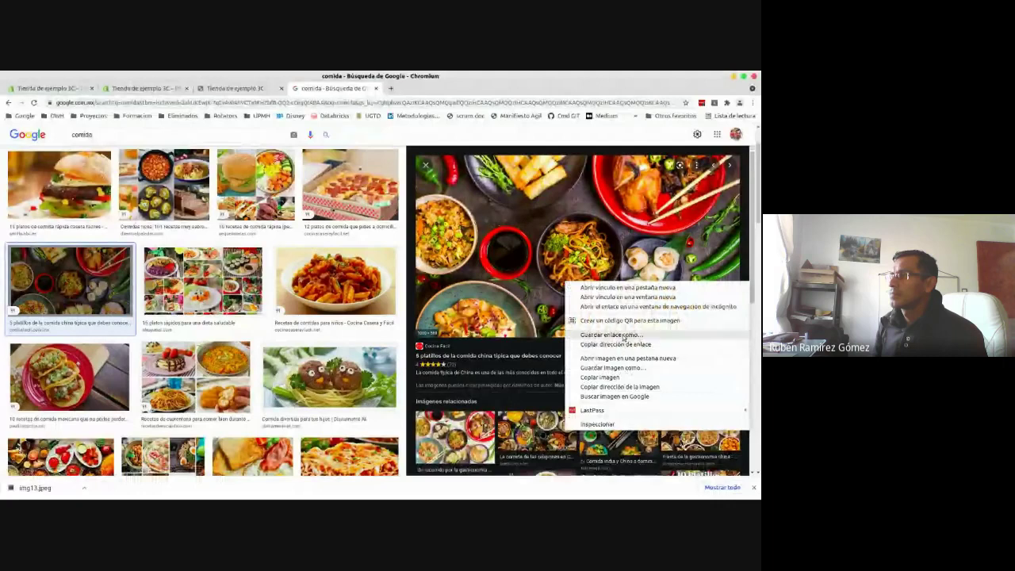
left_click(614, 367)
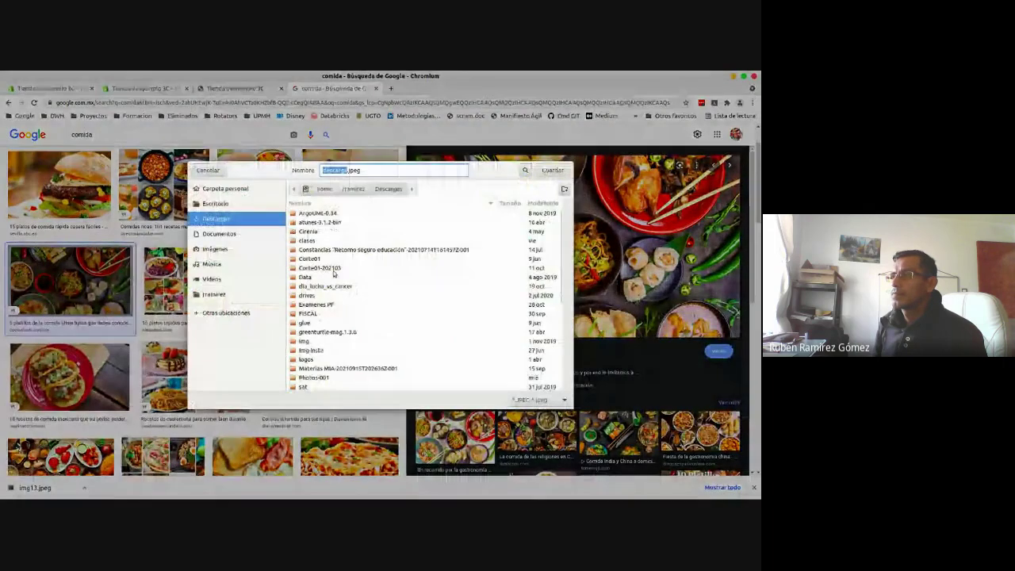
type("img14")
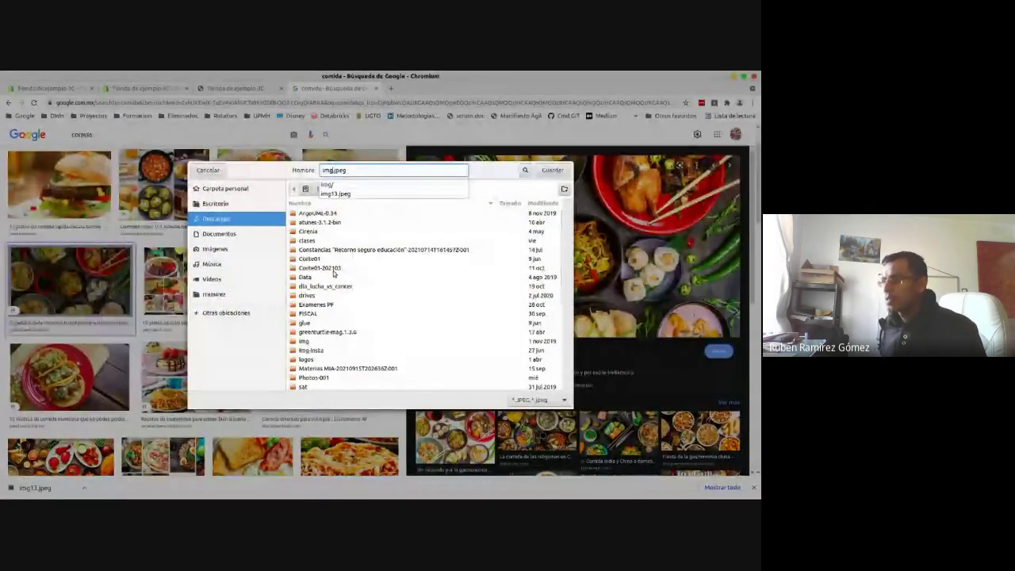
key("Return")
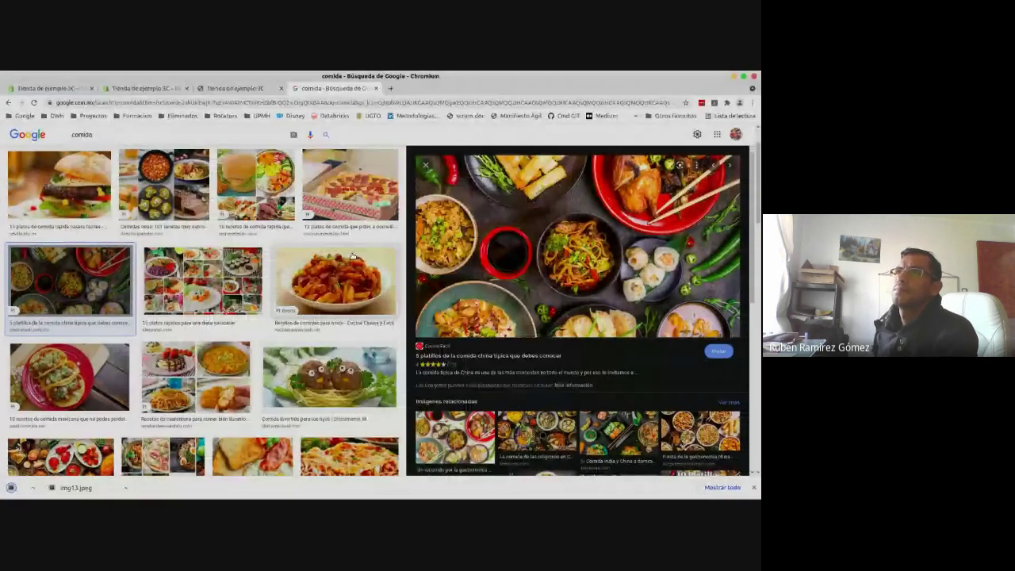
left_click(235, 88)
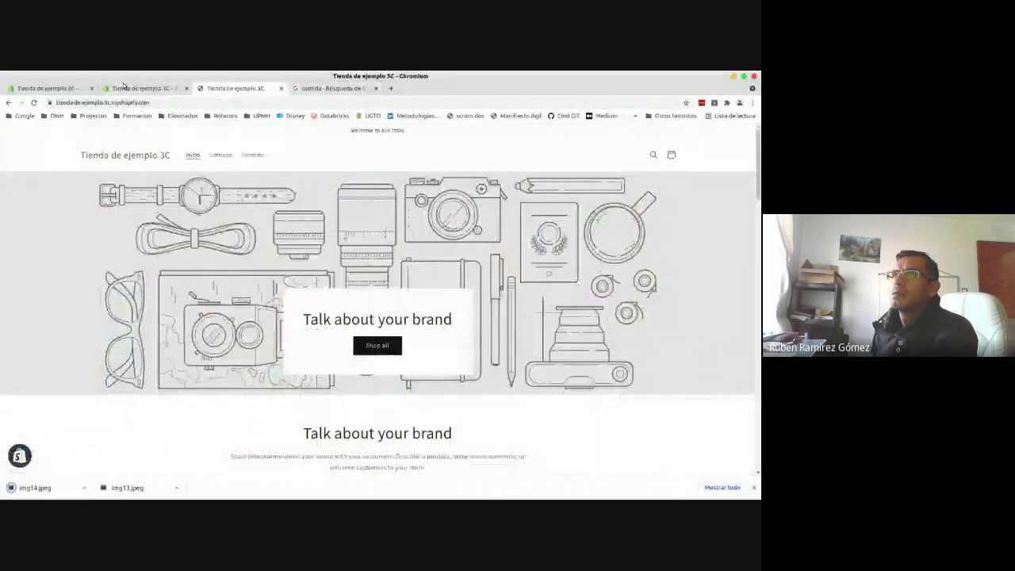
- Upload img13.jpeg and set the burger image on the first slide
left_click(139, 88)
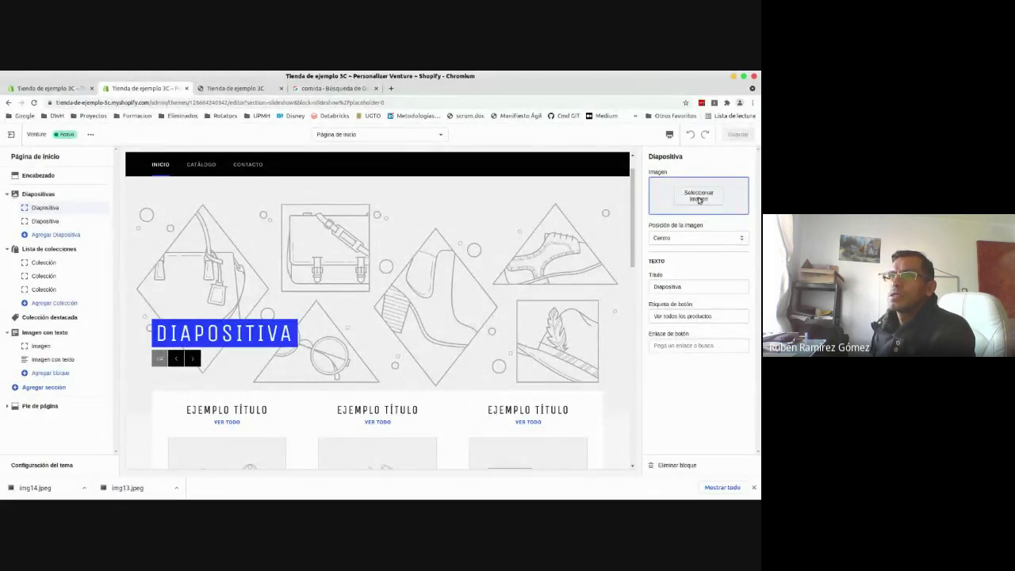
left_click(699, 198)
left_click(684, 224)
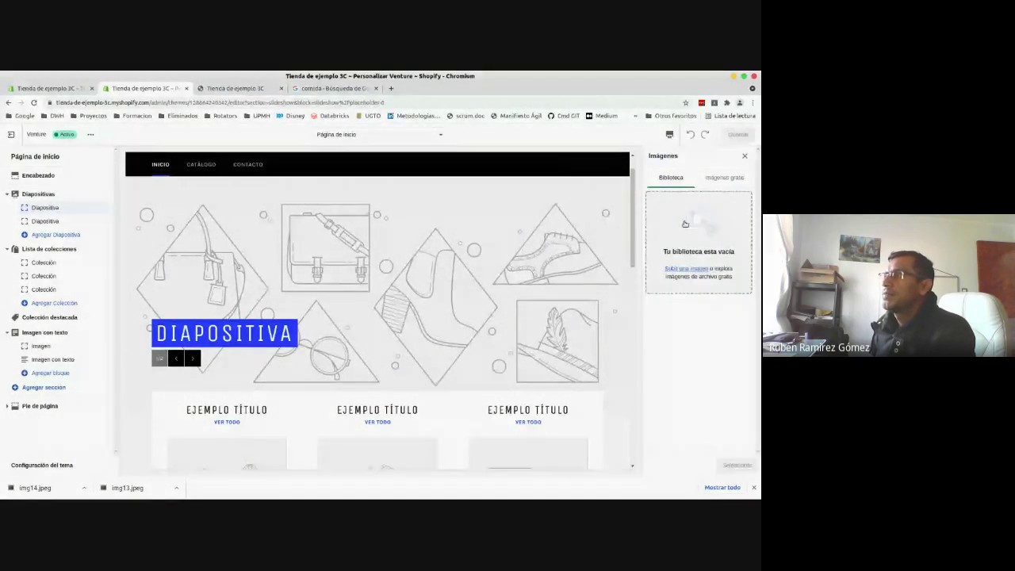
type("img1")
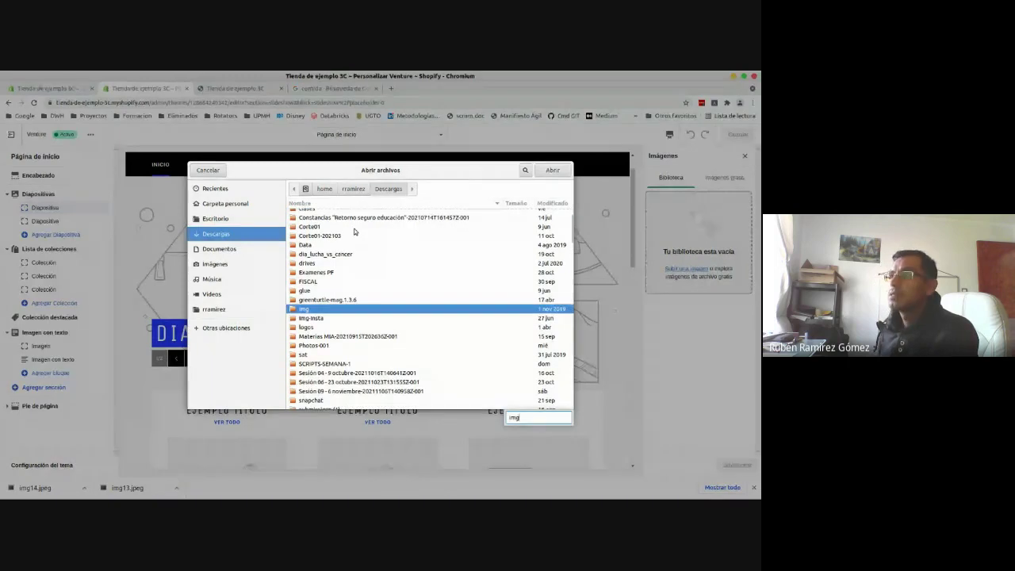
type("3")
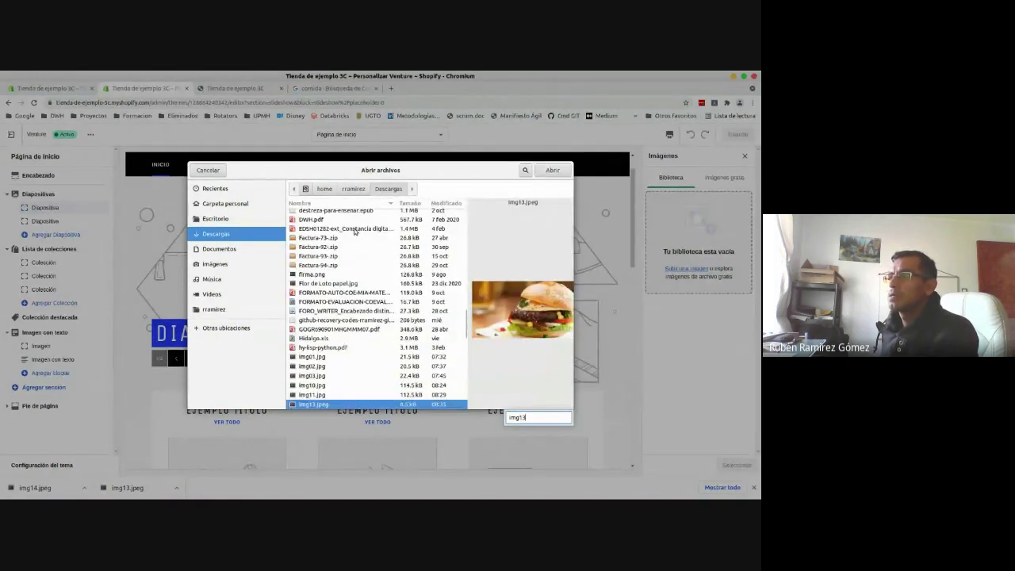
key("Return")
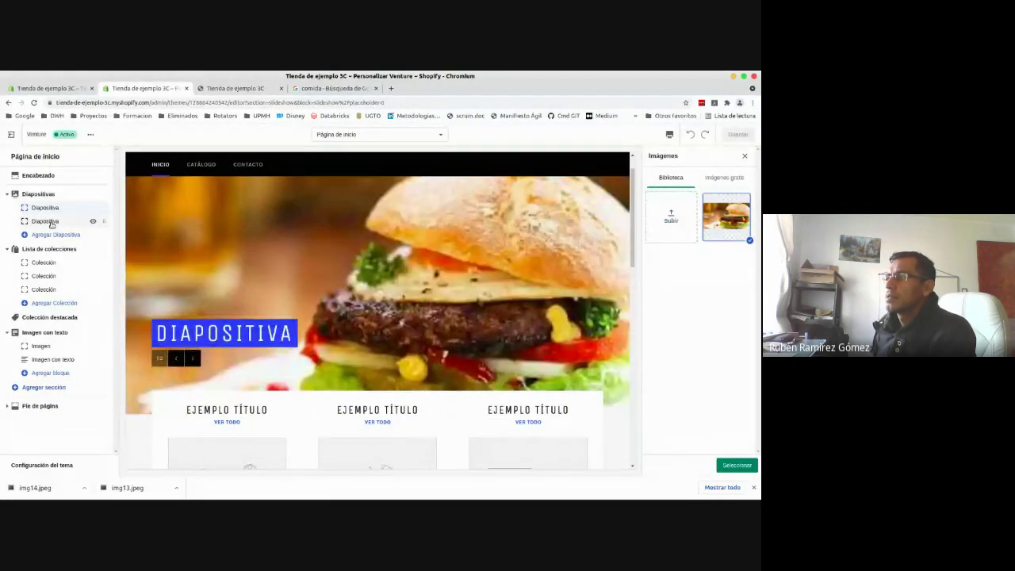
left_click(49, 221)
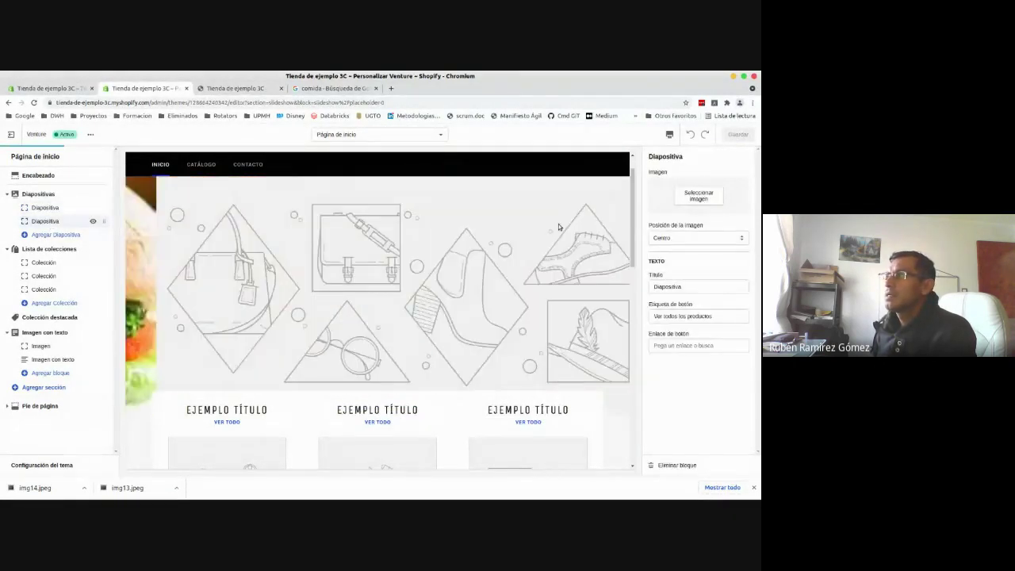
left_click(32, 208)
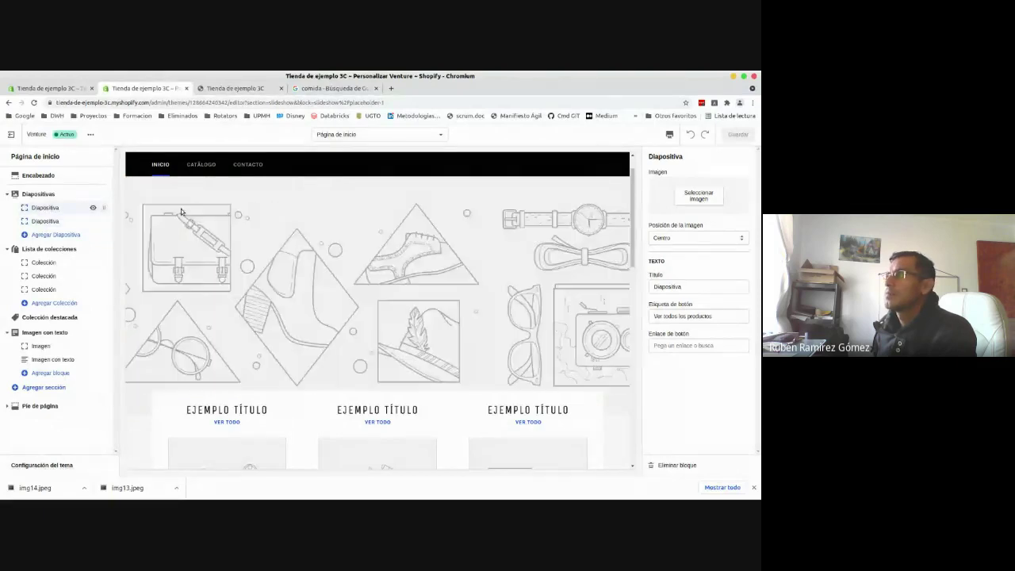
left_click(687, 196)
left_click(725, 216)
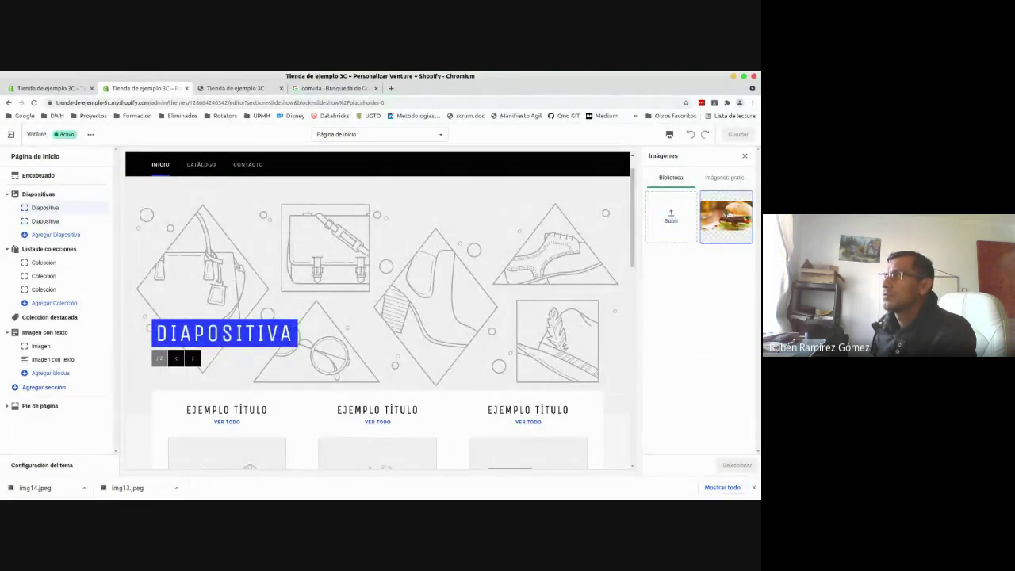
left_click(737, 466)
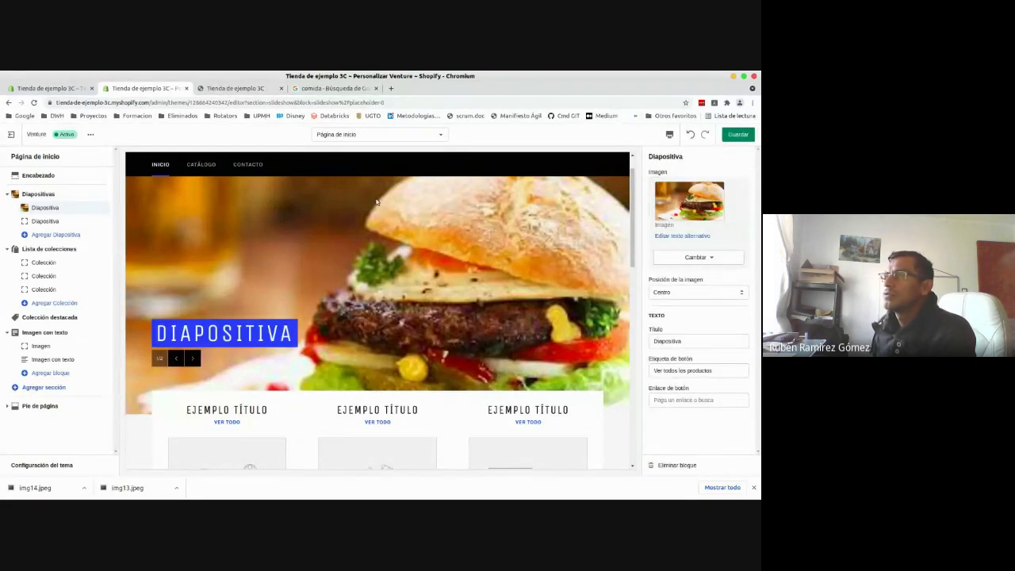
- Upload the img19 food image and apply it to the second slide
left_click(45, 221)
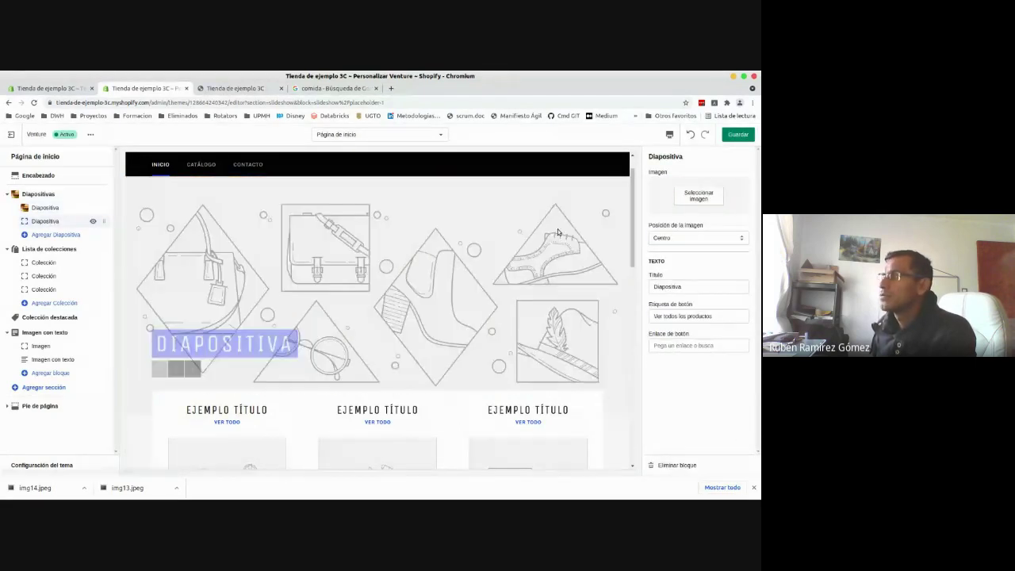
left_click(703, 198)
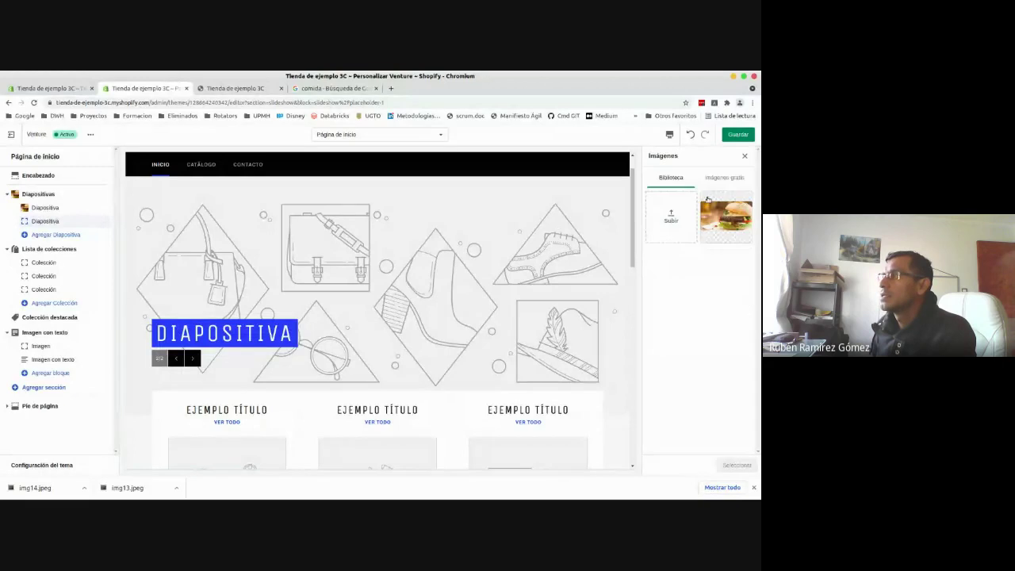
left_click(671, 220)
type("im")
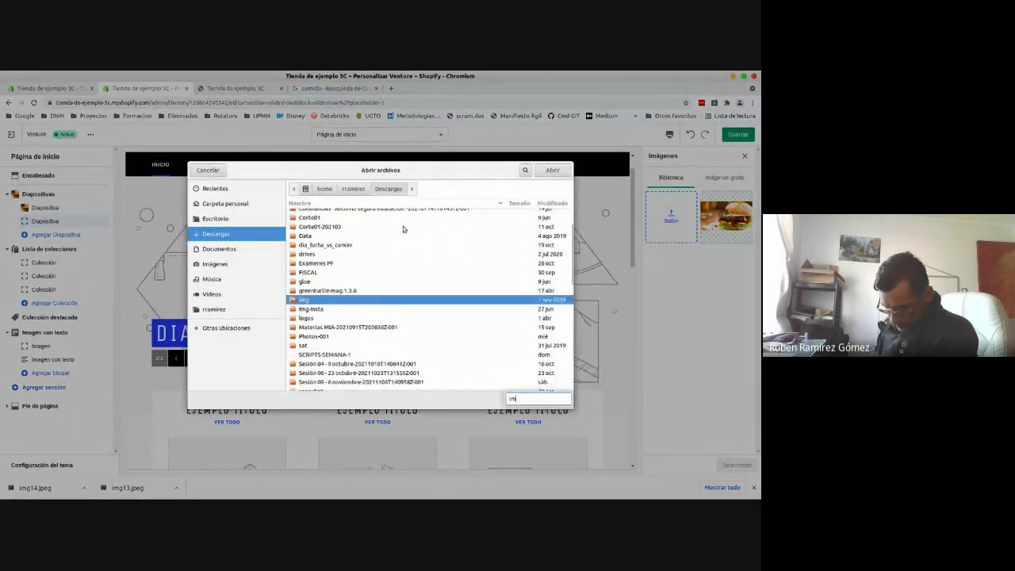
type("g")
type("1")
key("BackSpace")
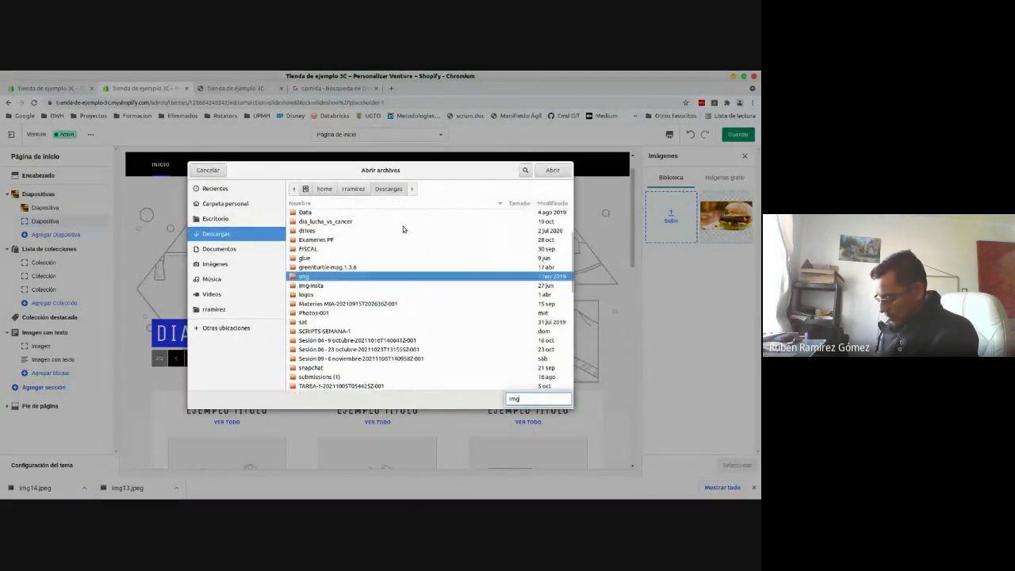
type("1")
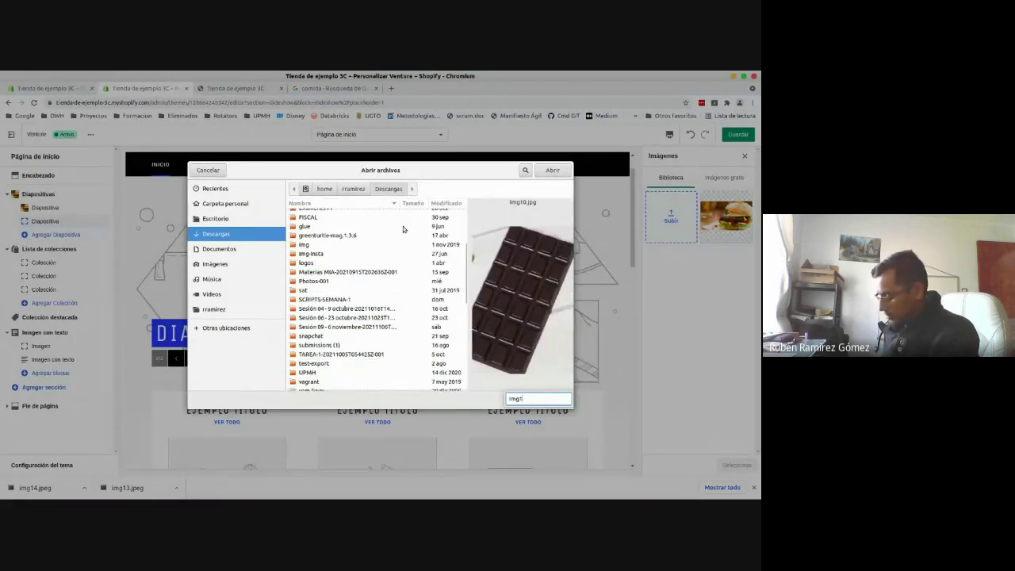
type("9")
key("Return")
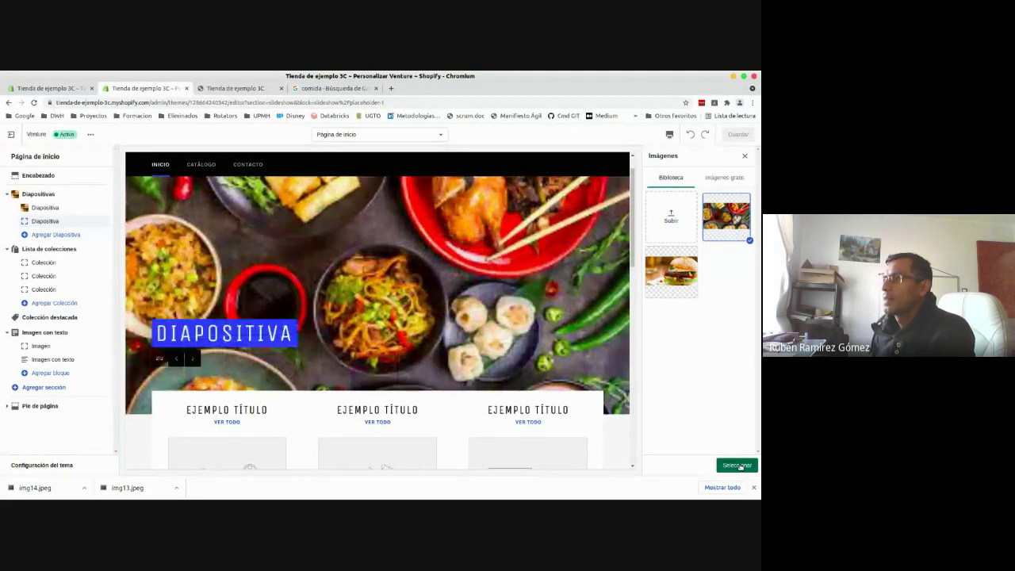
left_click(737, 466)
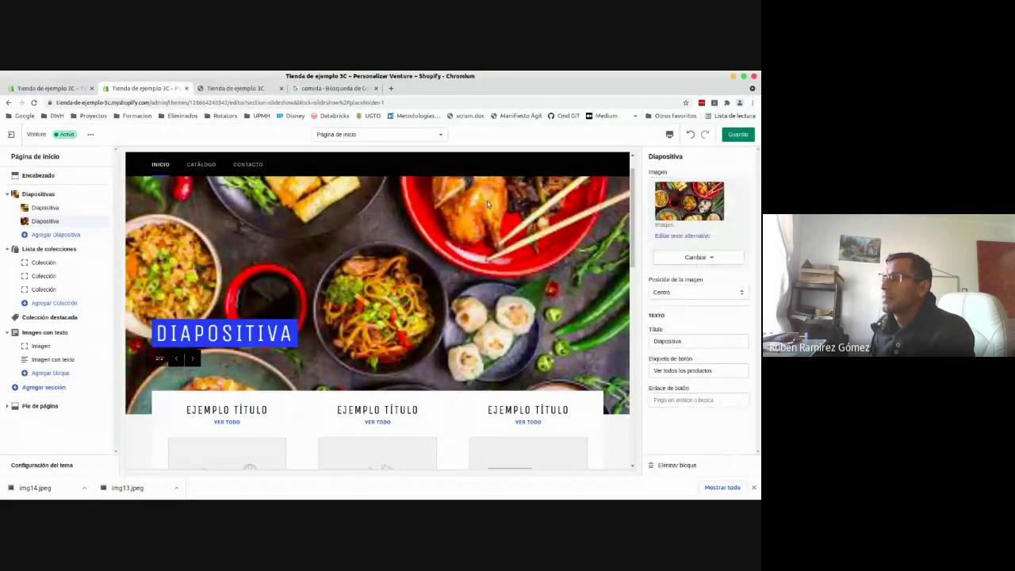
- Check the slideshow and a collection block, then save the theme with Guardar
scroll(316, 389, "down", 1)
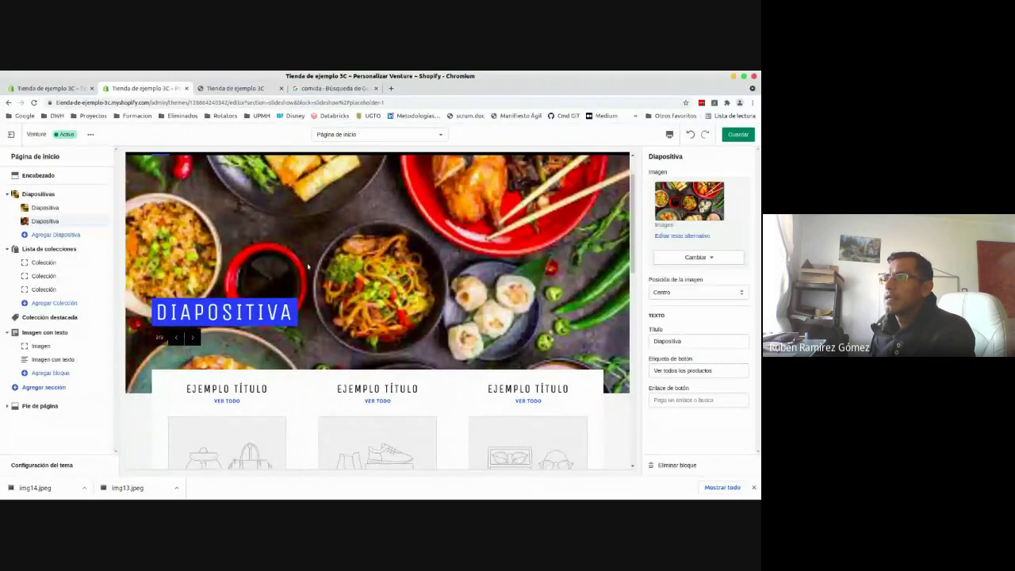
scroll(368, 356, "up", 2)
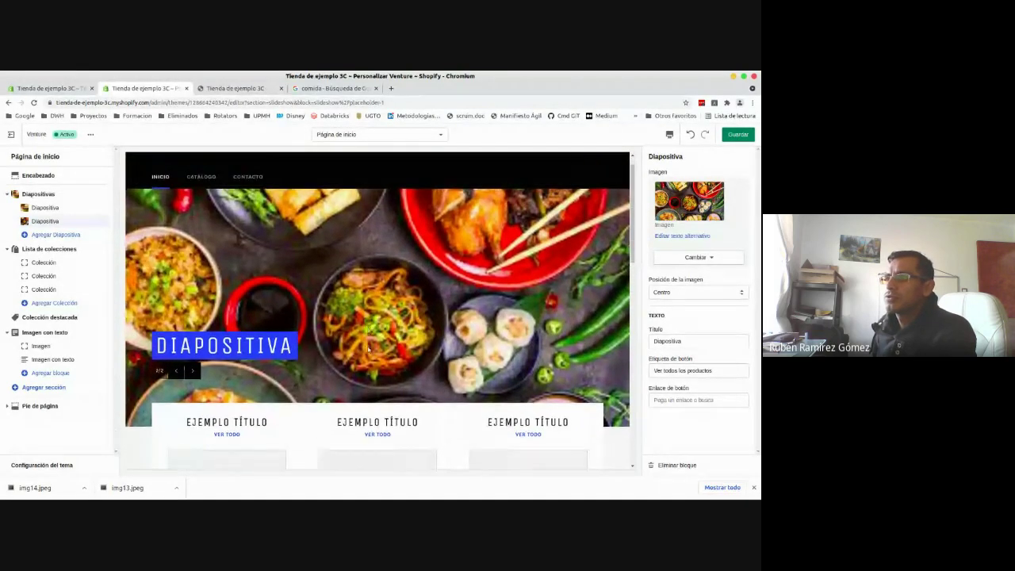
left_click_drag(631, 214, 635, 273)
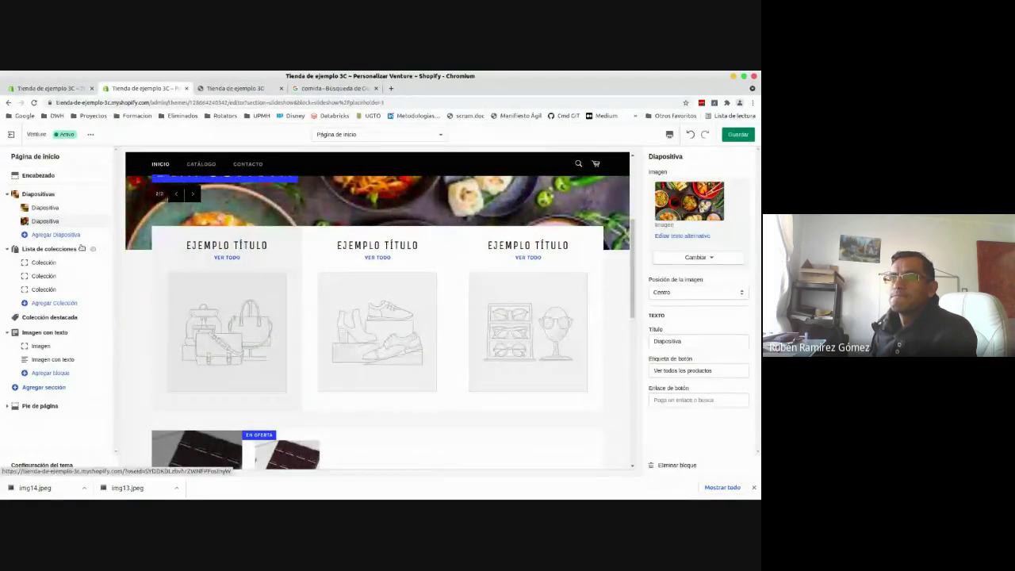
left_click(44, 263)
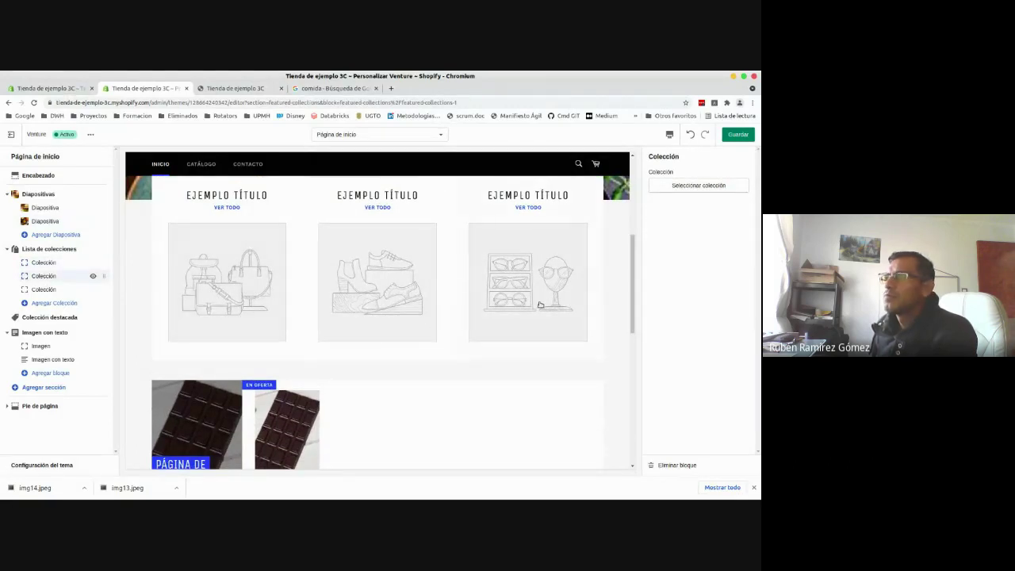
scroll(382, 339, "down", 3)
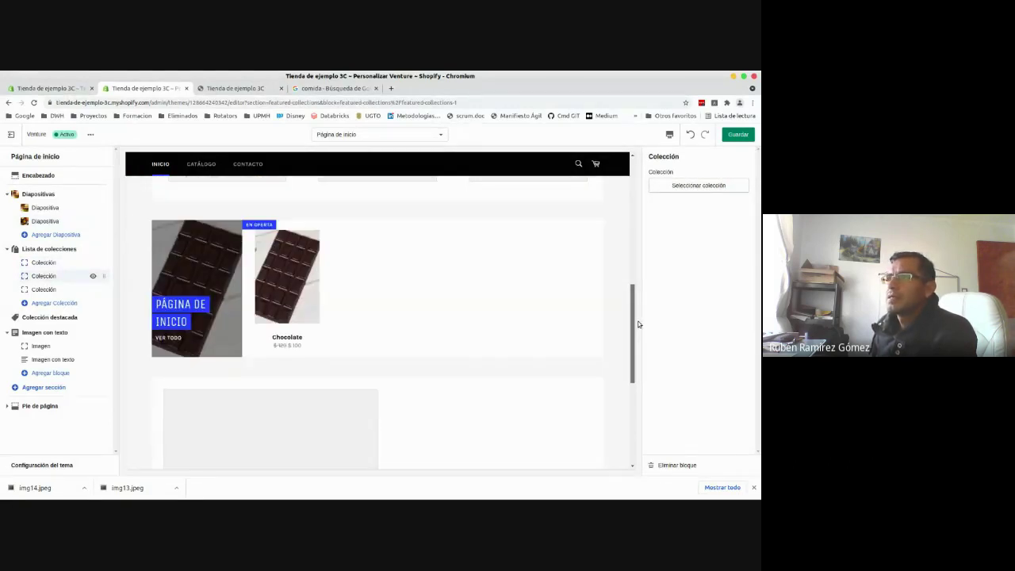
left_click_drag(633, 320, 626, 448)
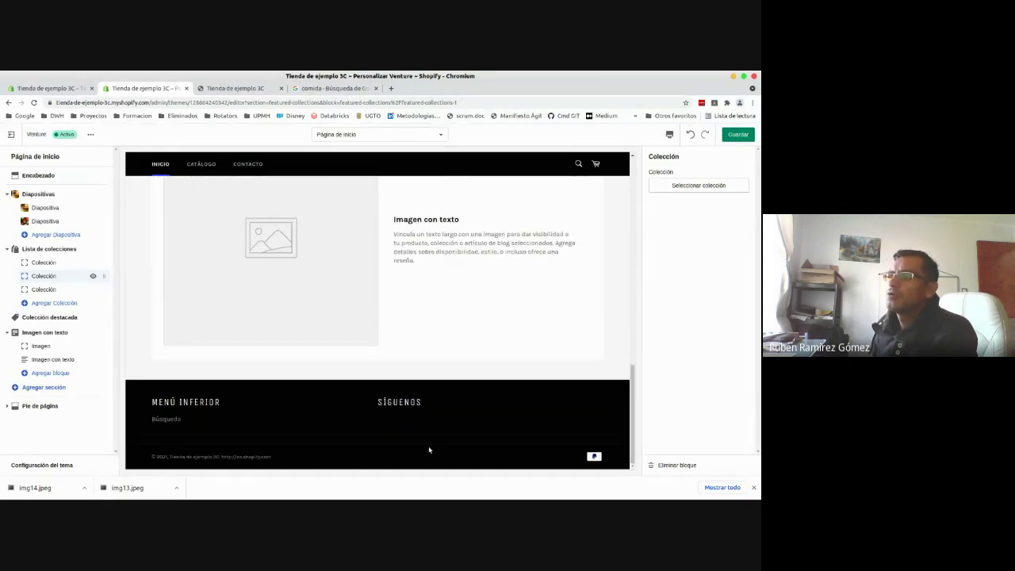
left_click_drag(632, 408, 612, 171)
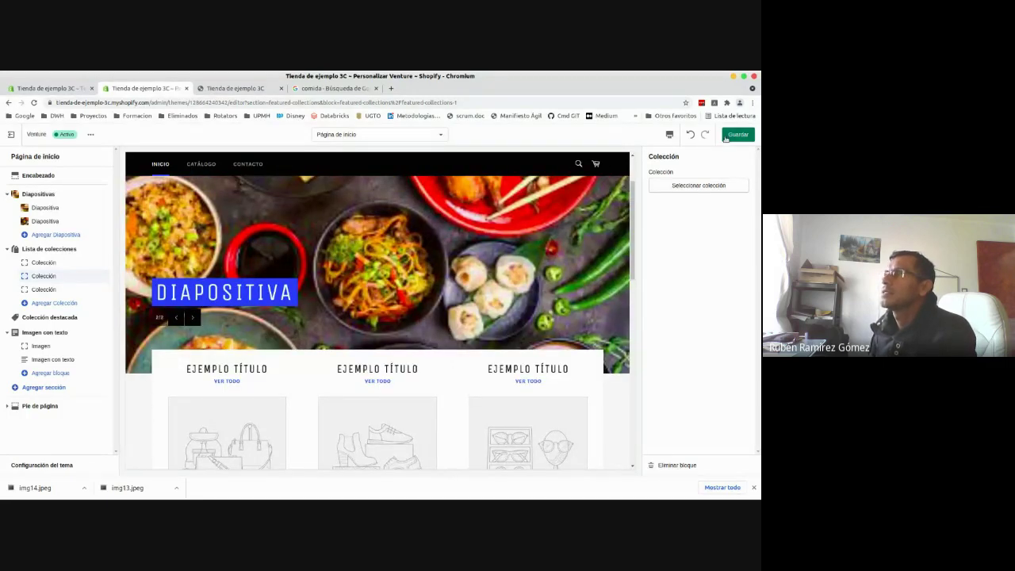
left_click(725, 139)
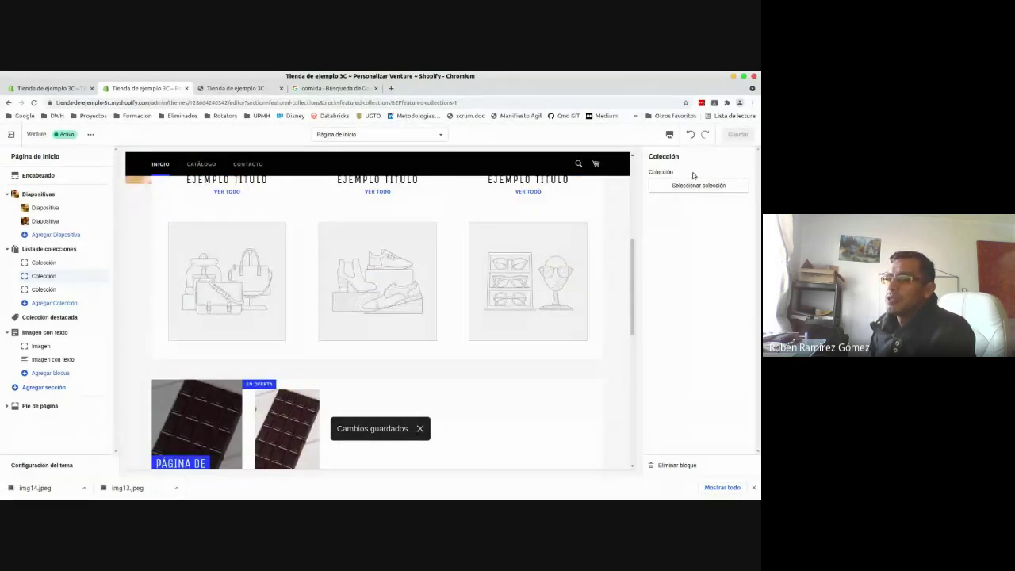
left_click(754, 488)
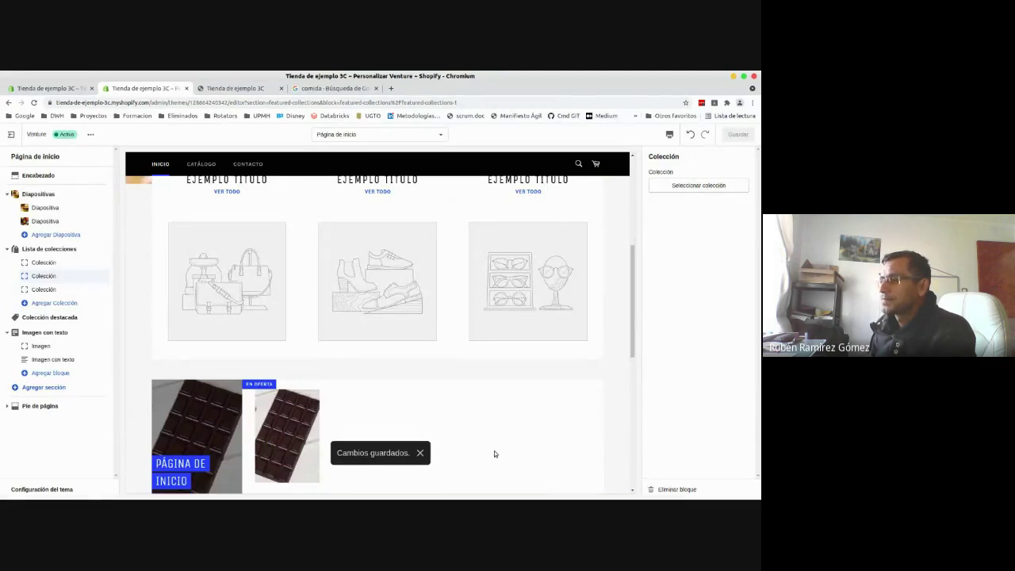
- View the live Venture store and advance the slideshow to the food-bowls slide
left_click(225, 87)
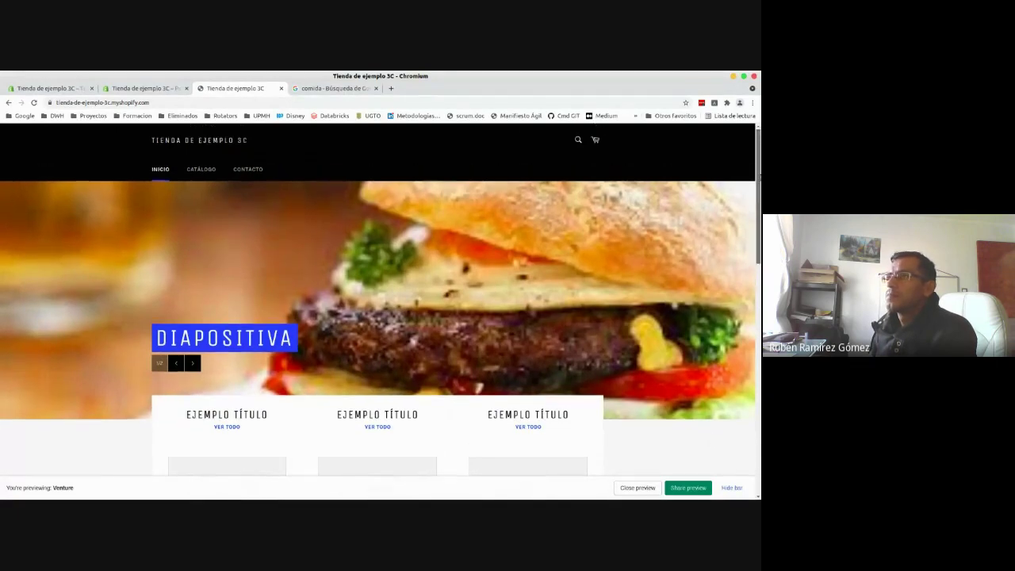
mouse_move(758, 168)
left_mouse_down()
mouse_move(757, 250)
mouse_move(758, 156)
left_mouse_up()
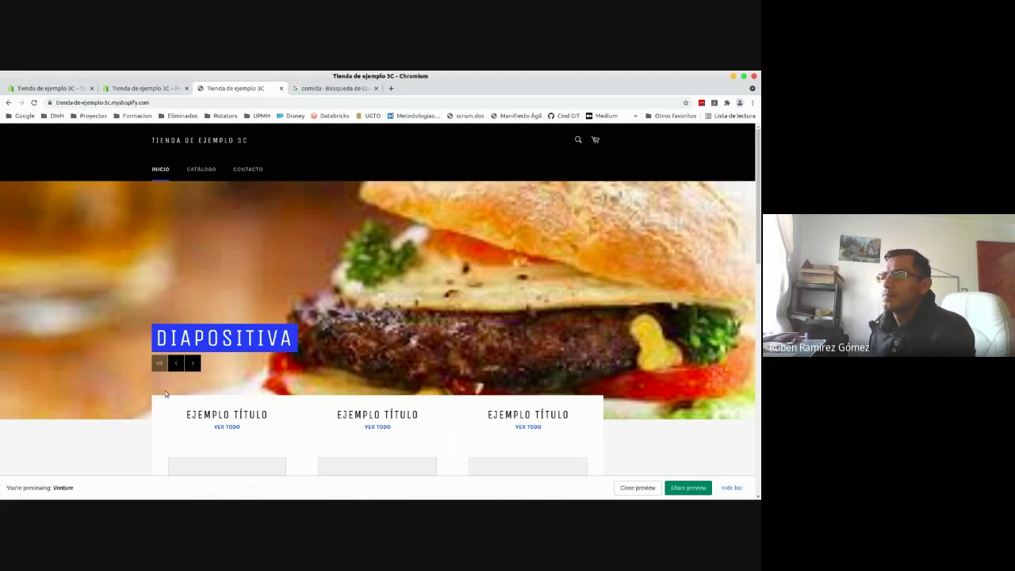
left_click(192, 363)
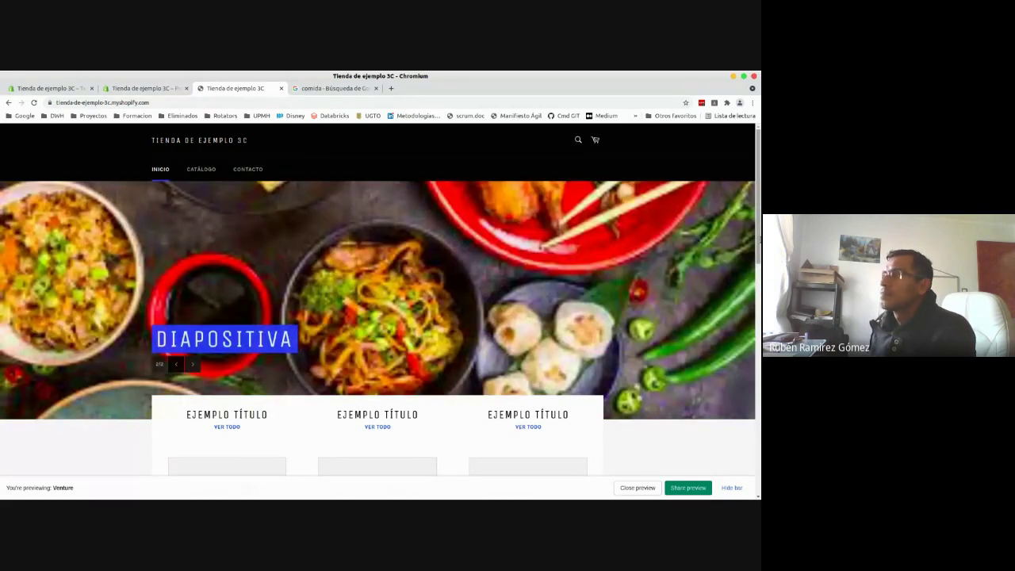
scroll(381, 301, "down", 4)
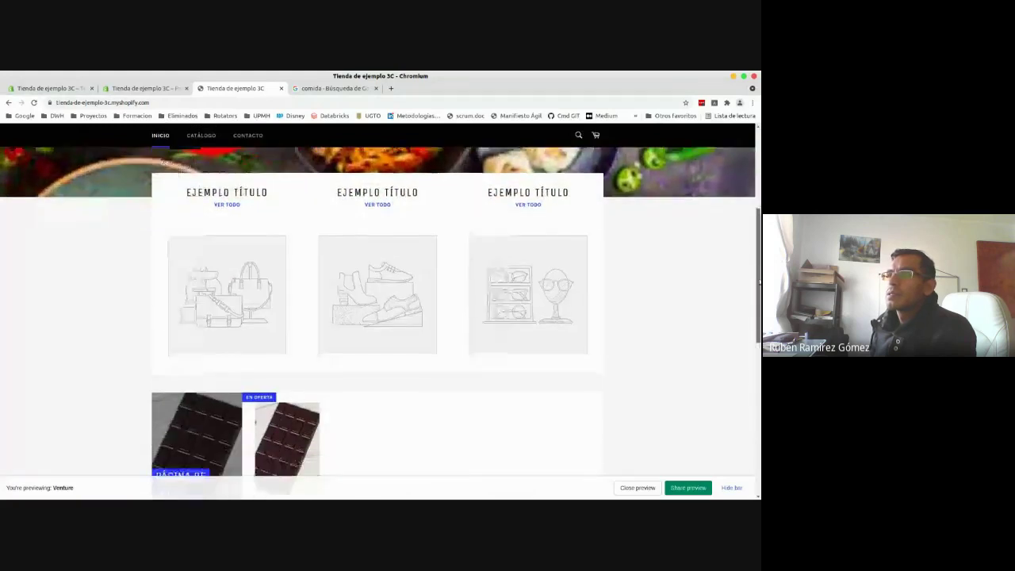
scroll(269, 273, "down", 3)
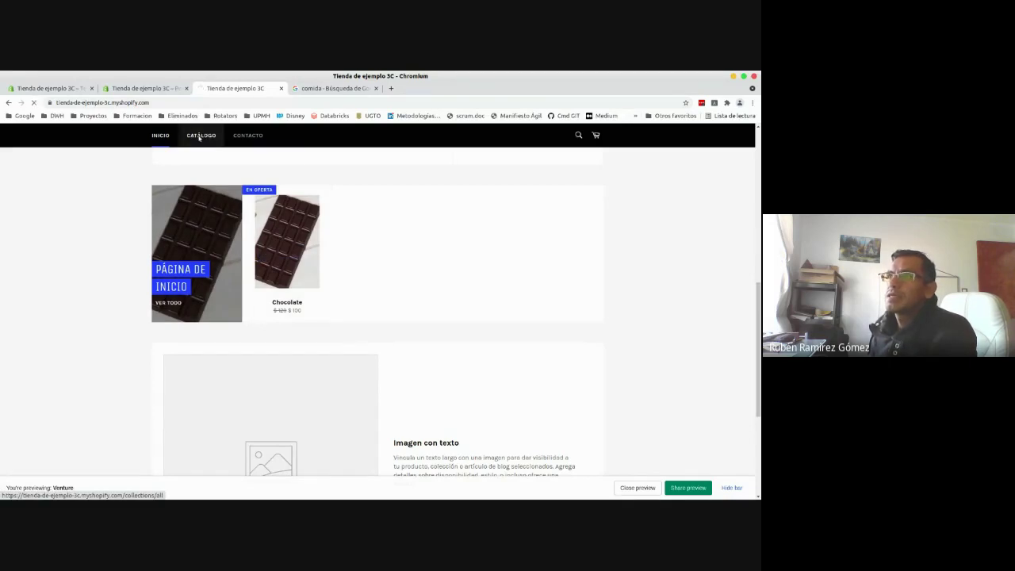
- Open CATÁLOGO and the Chocolate product page ($100.00), then return via INICIO
left_click(200, 136)
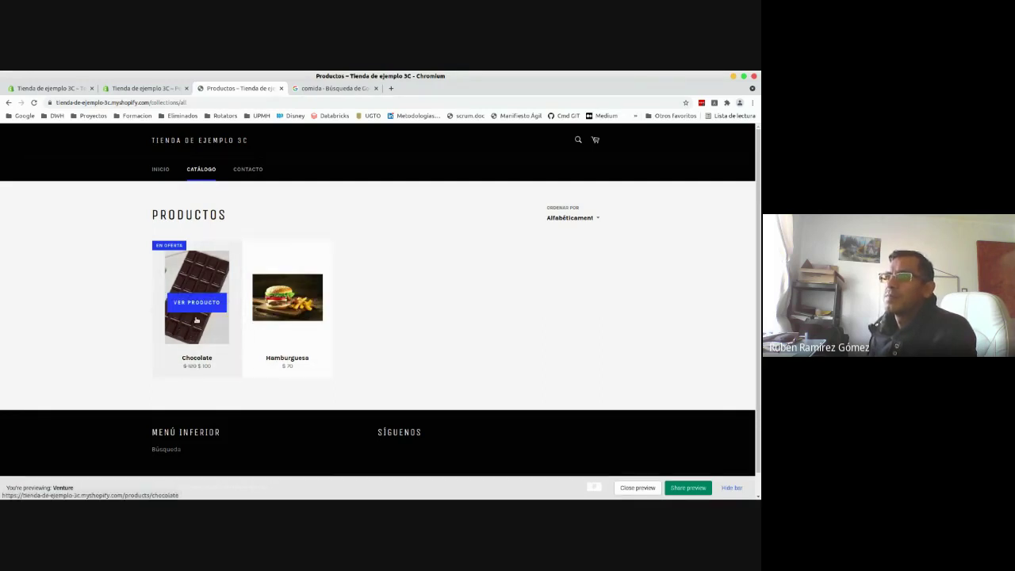
left_click(196, 328)
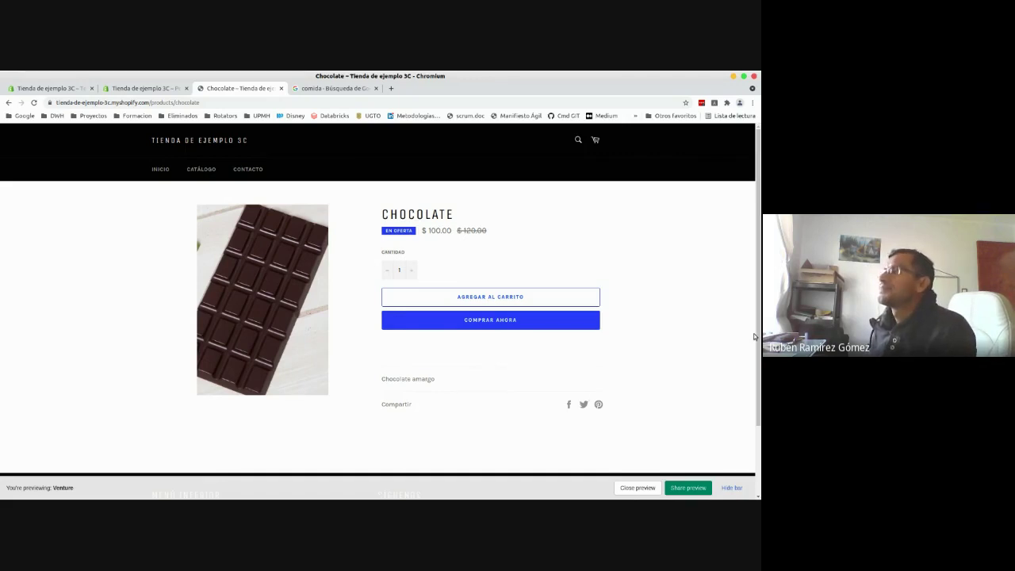
scroll(754, 337, "down", 2)
scroll(230, 306, "up", 2)
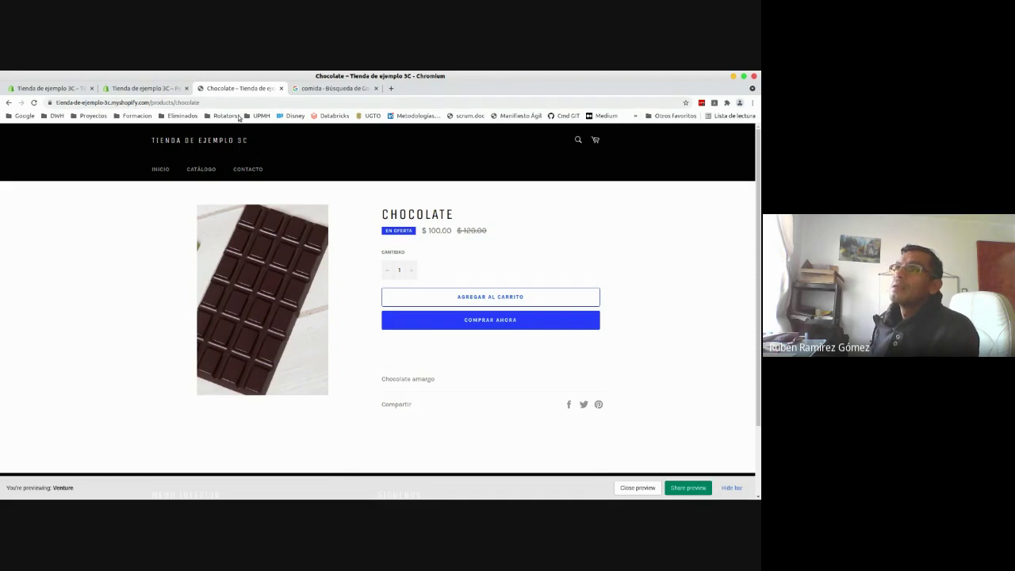
left_click(157, 171)
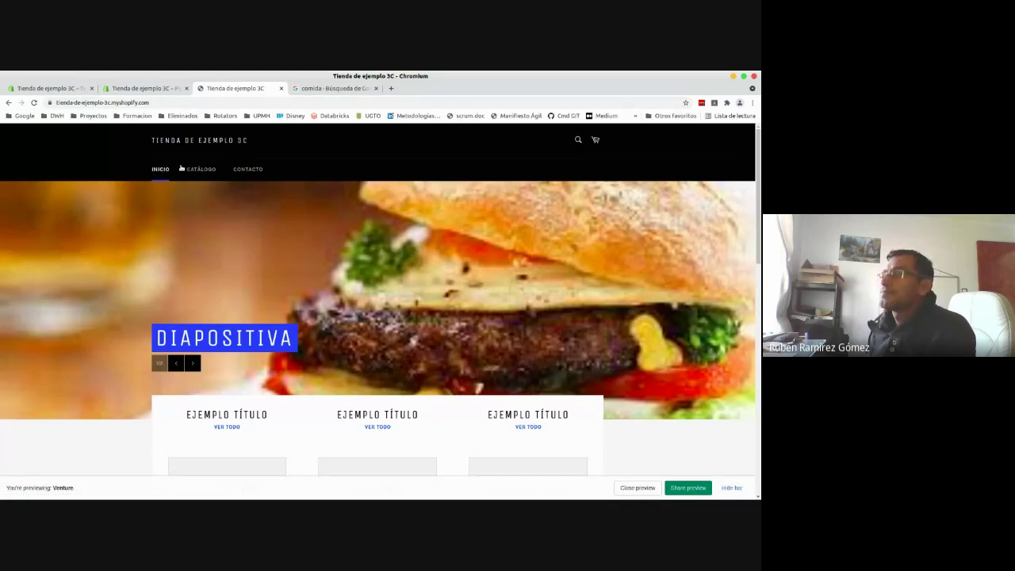
- Exit the theme preview and close the Venture theme editor
left_click(624, 487)
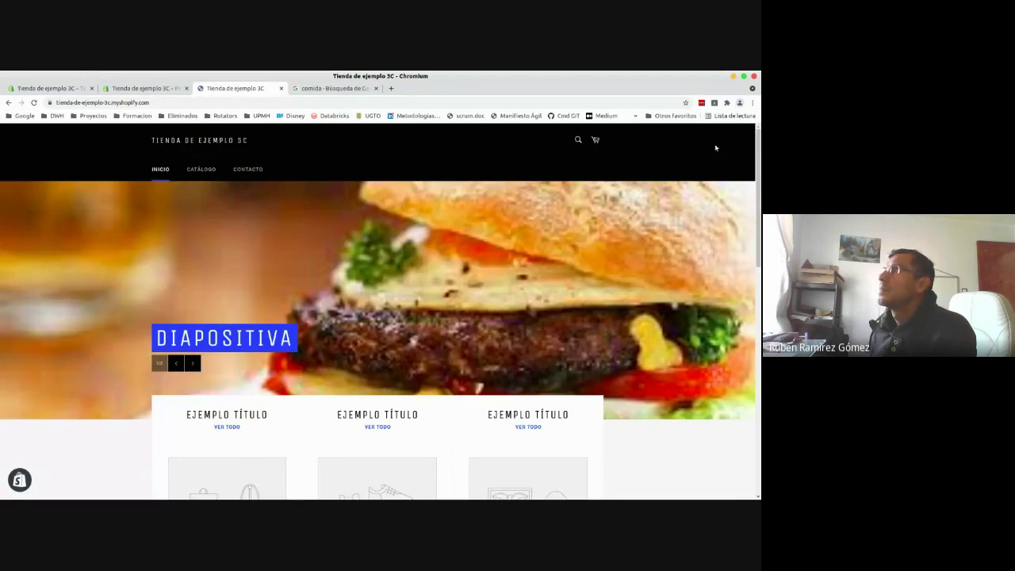
scroll(759, 180, "down", 1)
left_click_drag(759, 181, 759, 158)
left_click(156, 87)
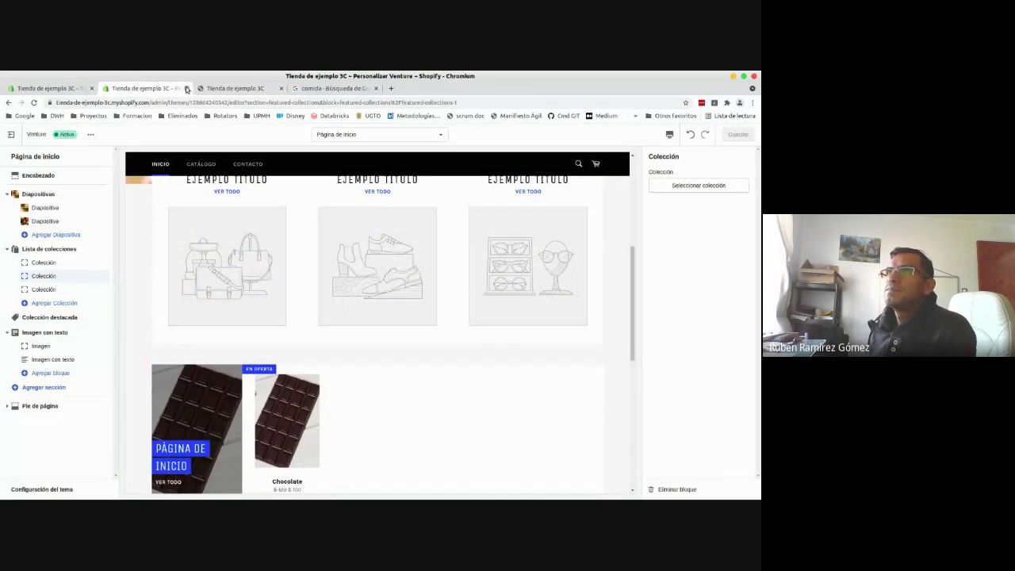
left_click(187, 88)
- Check the admin product list, then bring the live storefront forward
left_click(33, 89)
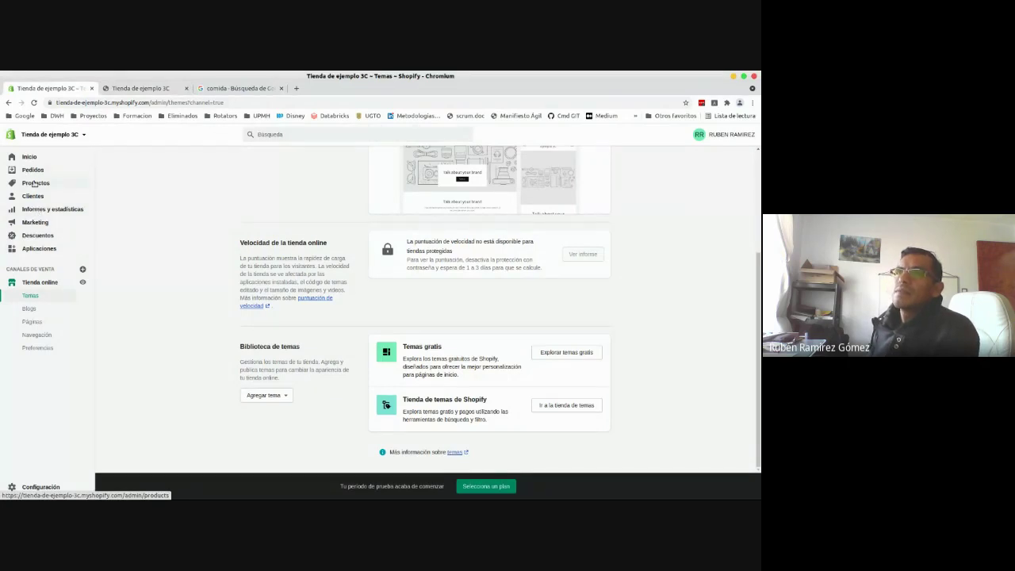
left_click(34, 183)
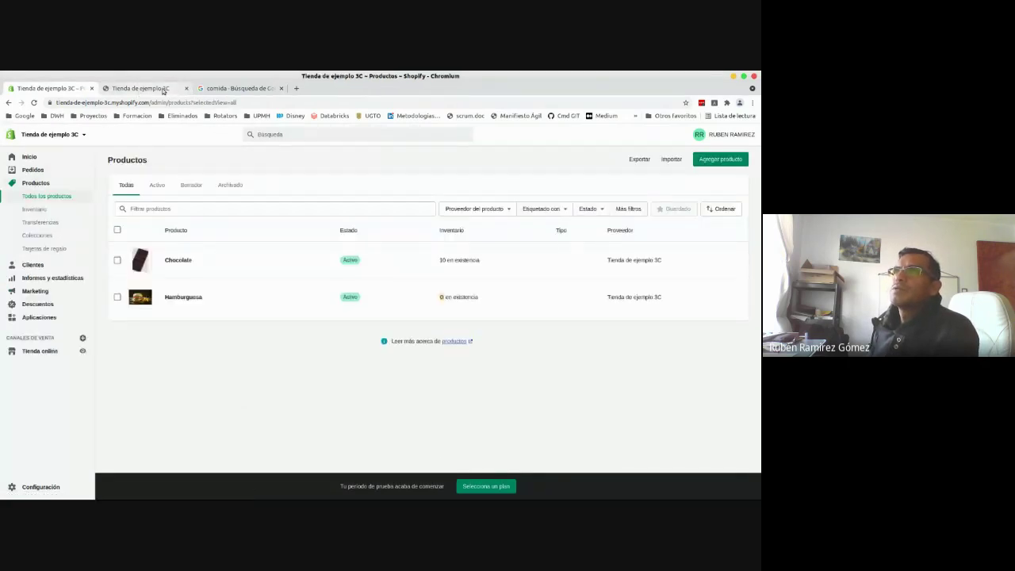
left_click(140, 88)
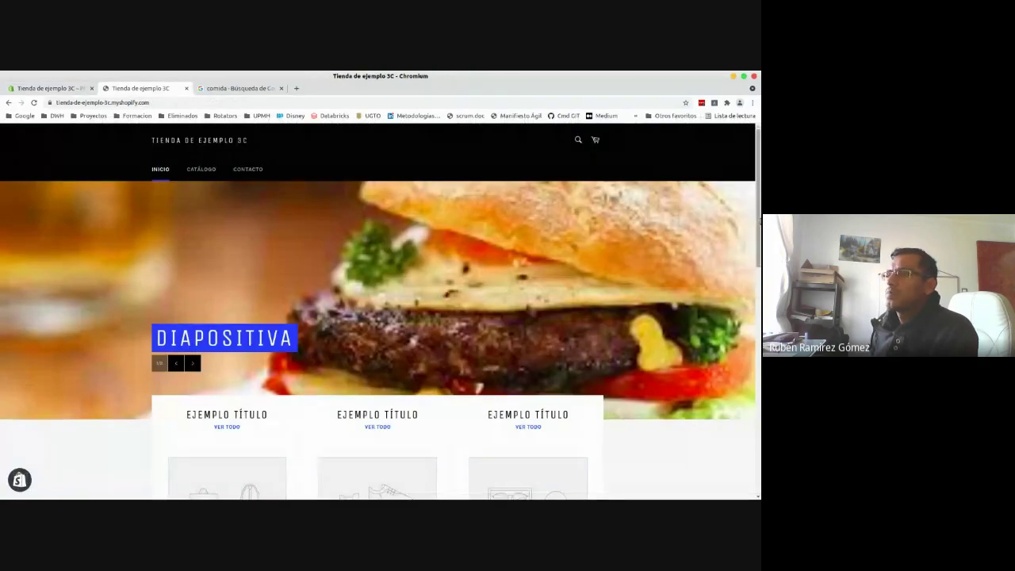
- Open Chocolate from the Página de inicio collection, try Comprar ahora, then add it to the cart
scroll(218, 362, "down", 5)
left_click(218, 362)
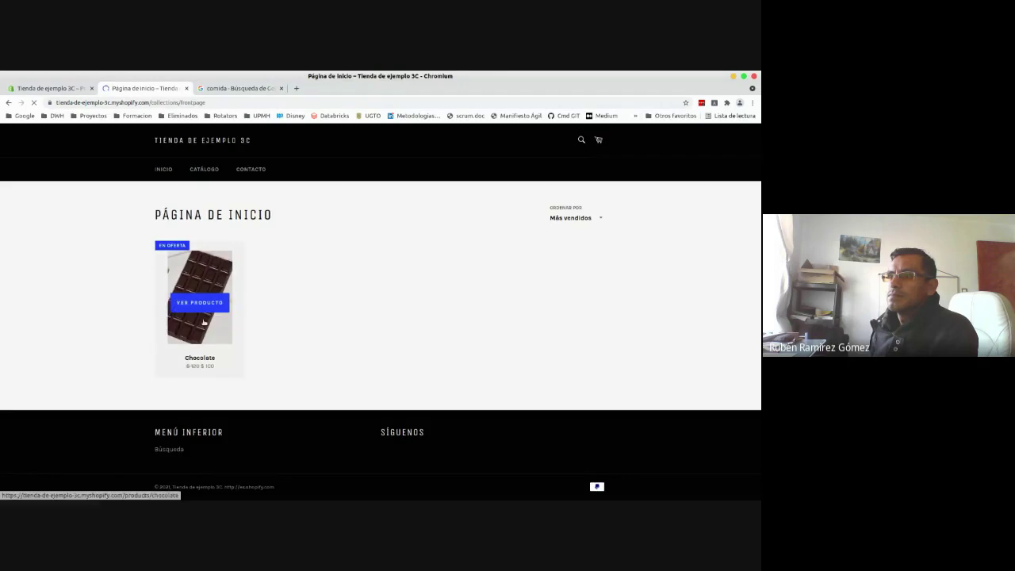
left_click(203, 321)
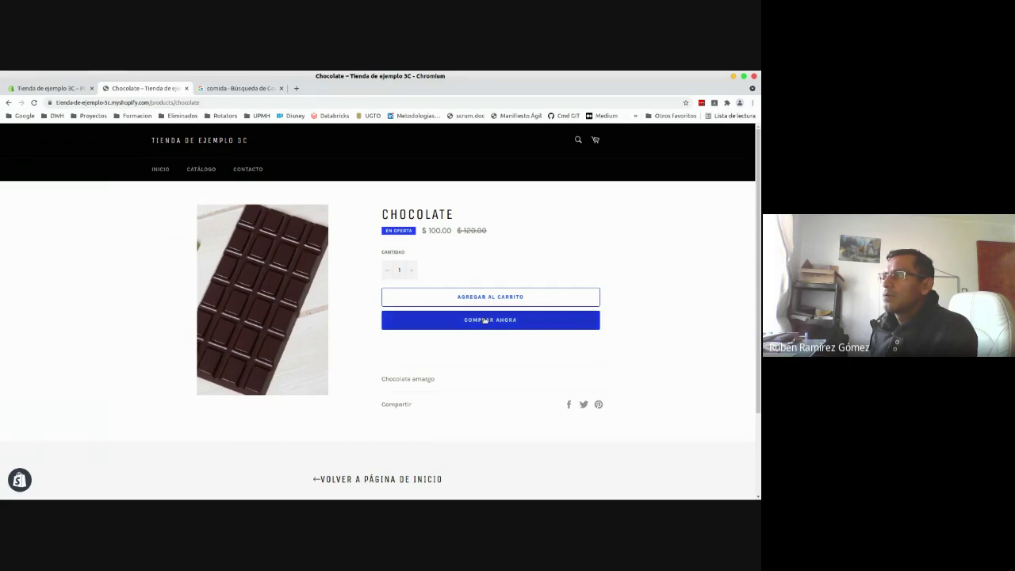
left_click(484, 320)
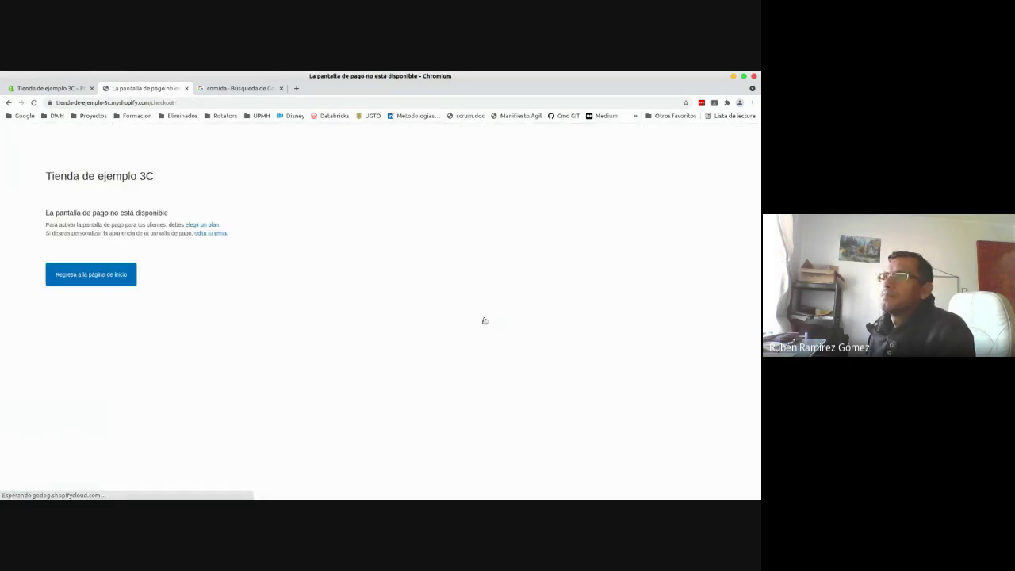
left_click(8, 103)
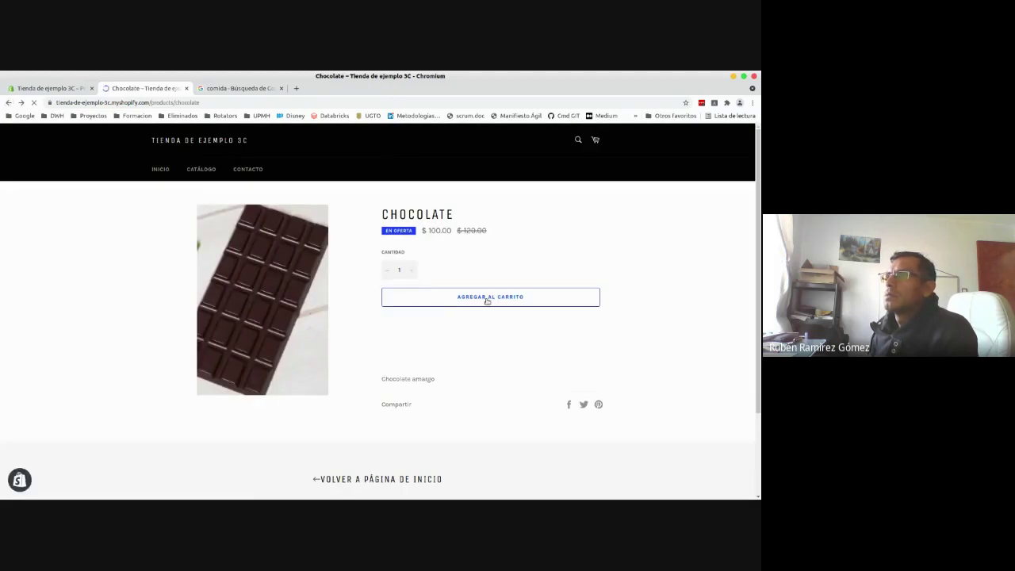
left_click(486, 298)
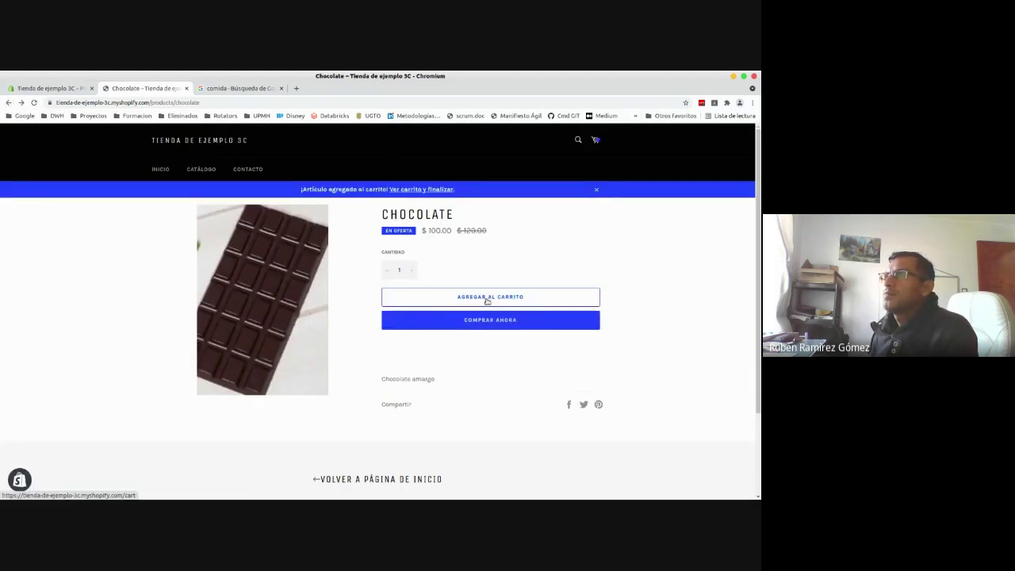
- Review the $100.00 MXN cart, attempt Finalizar pedido, then return to admin Productos
left_click(408, 191)
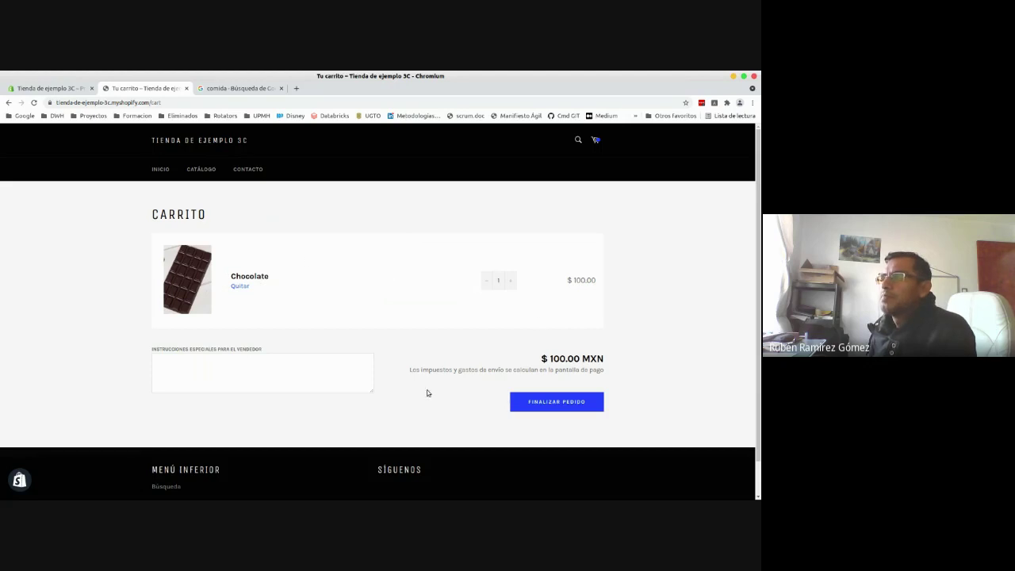
left_click_drag(410, 369, 636, 371)
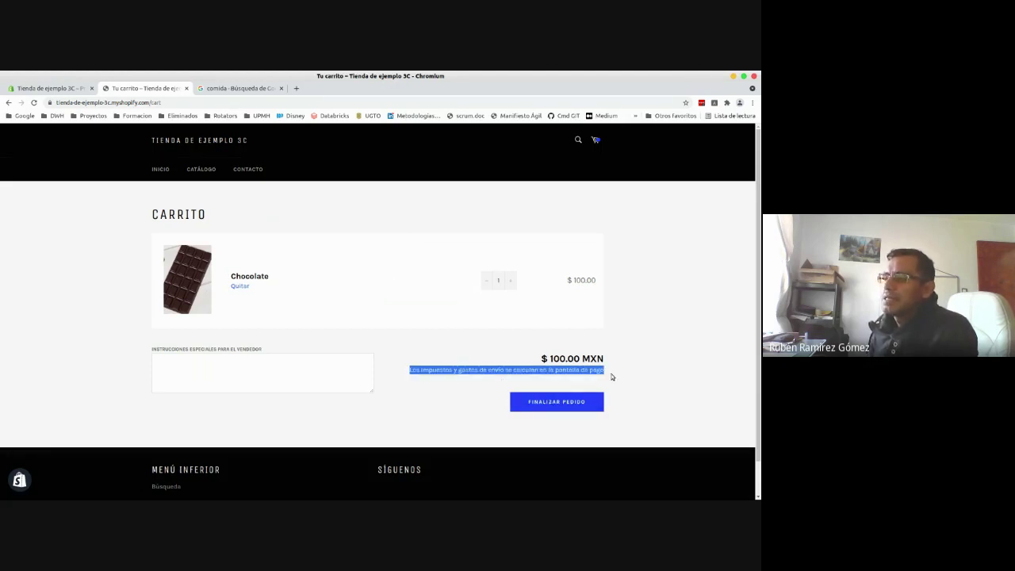
left_click(555, 402)
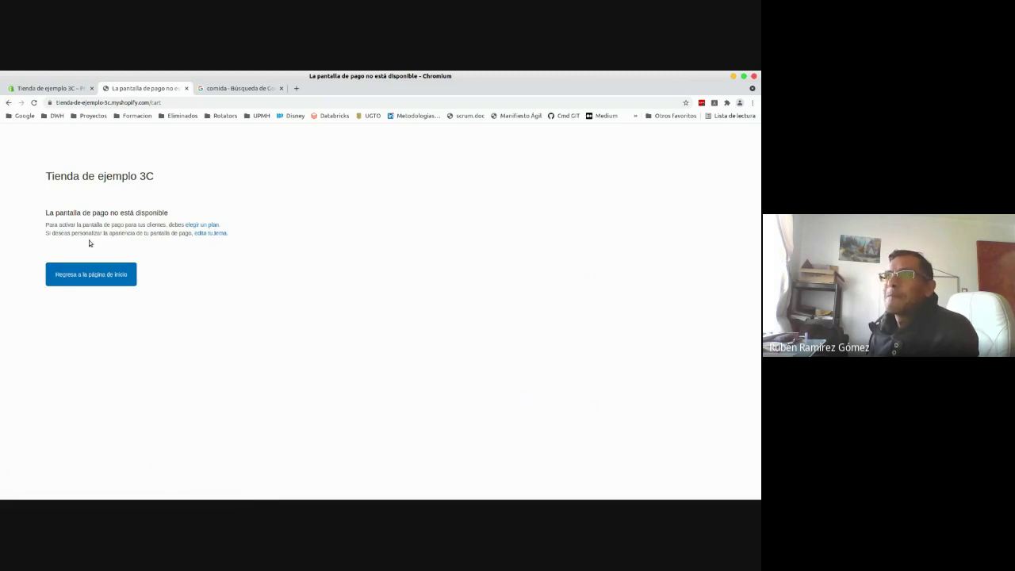
left_click(8, 102)
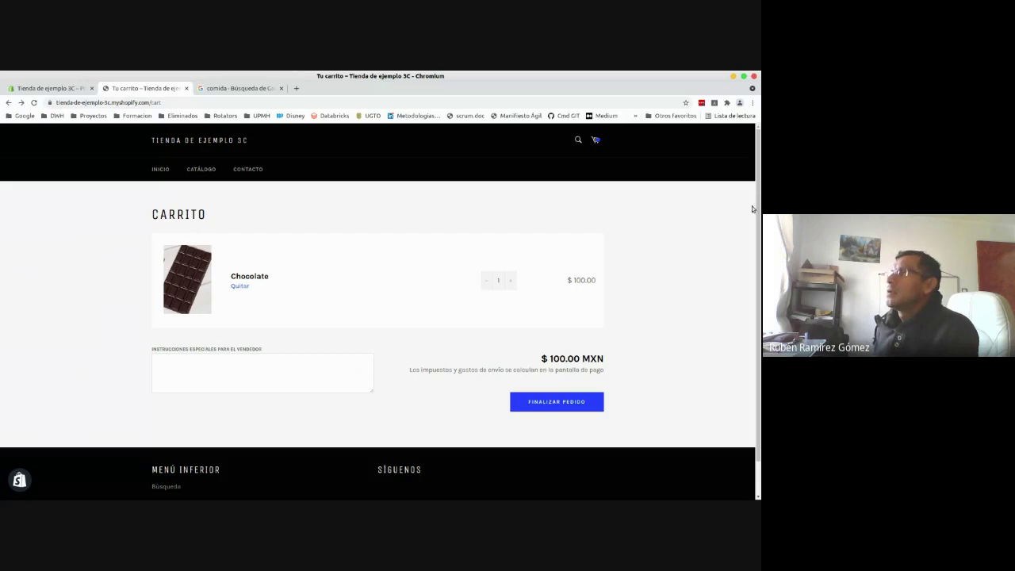
scroll(547, 262, "down", 1)
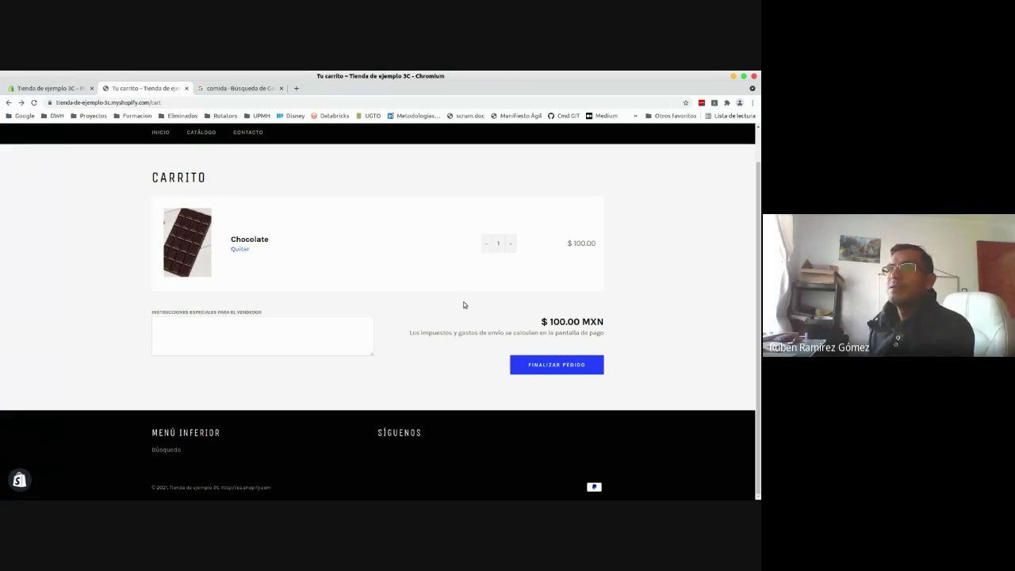
left_click(46, 85)
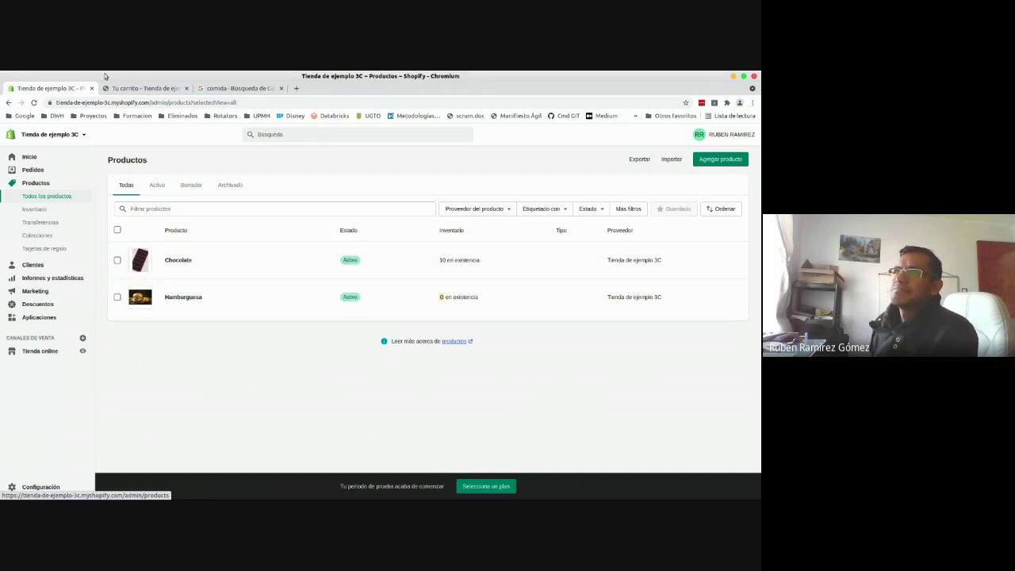
- Return to Tu carrito and scroll up to see one Chocolate at $100.00 MXN
left_click(132, 88)
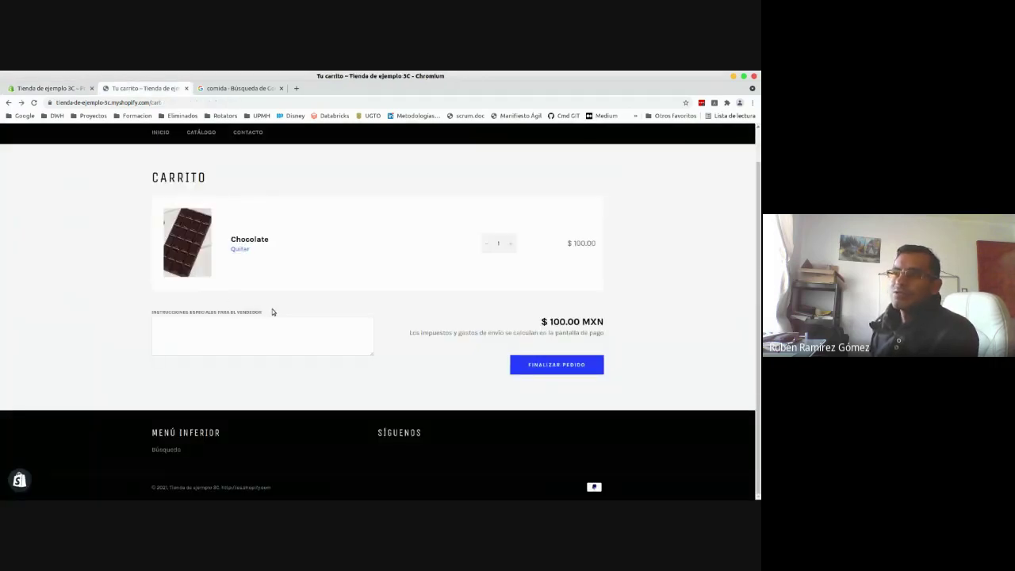
left_click_drag(271, 311, 124, 309)
left_click(125, 309)
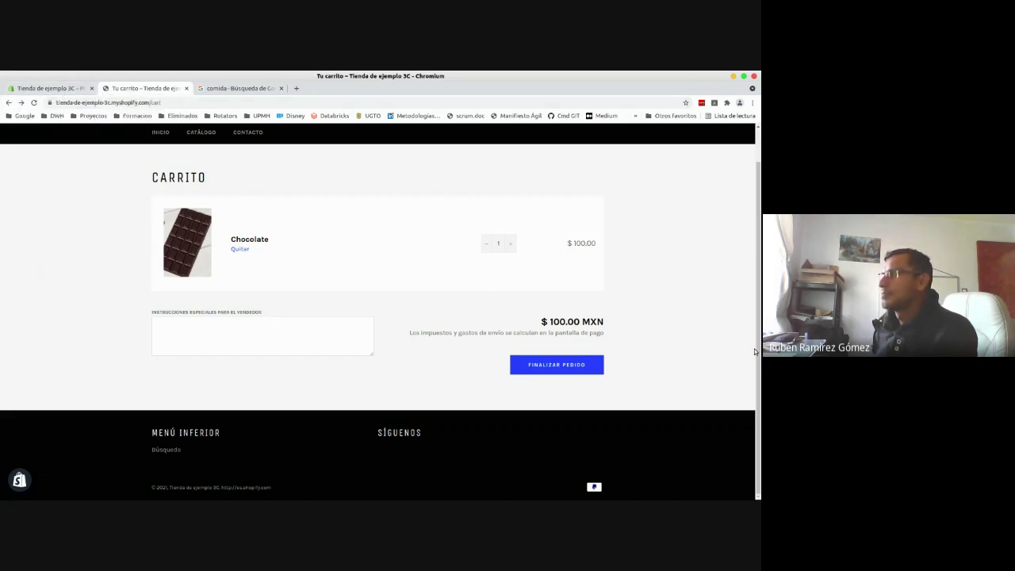
left_click_drag(755, 351, 757, 228)
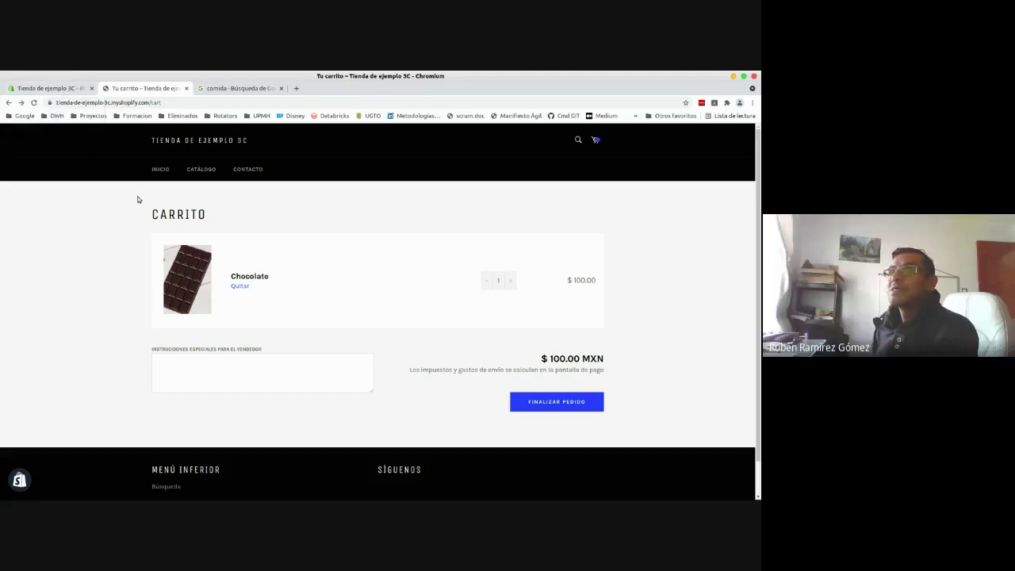
left_click_drag(138, 199, 92, 222)
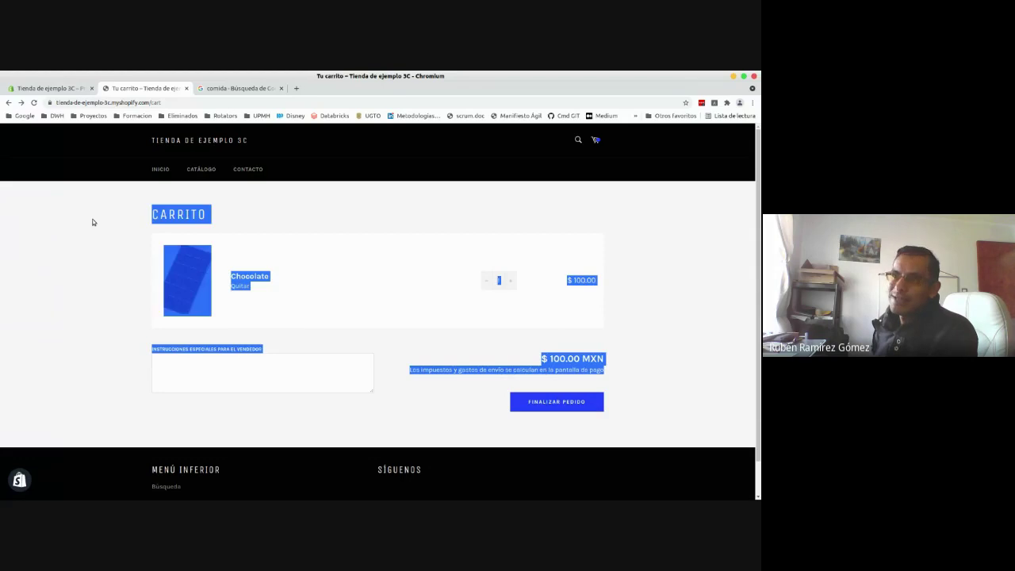
left_click(92, 218)
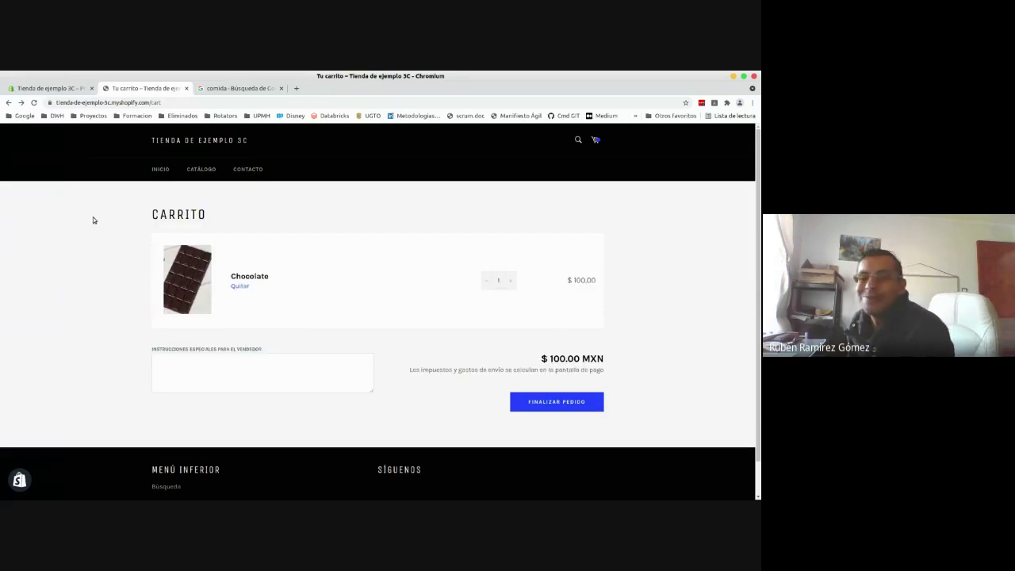
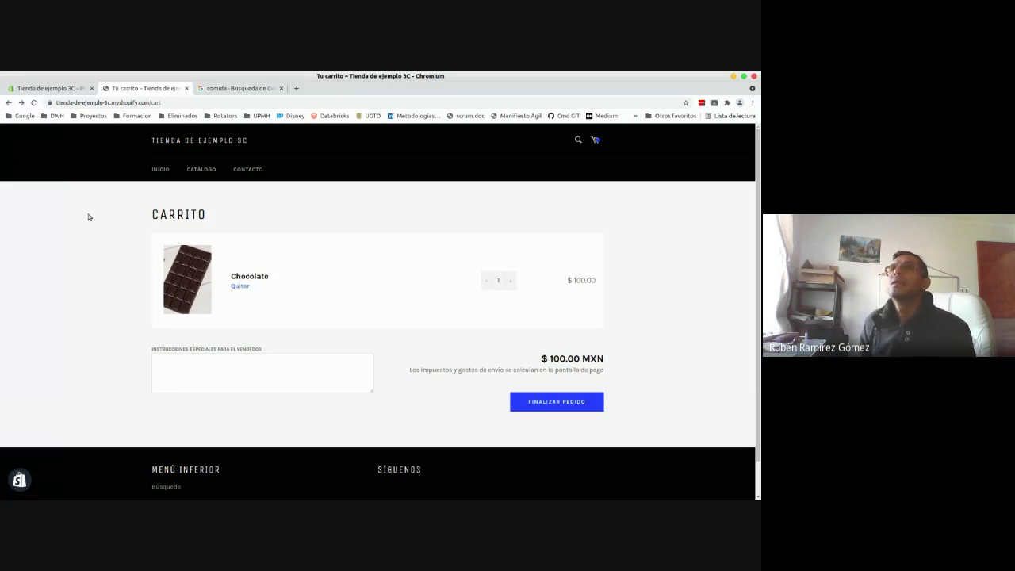
- Return to the Shopify products list showing Chocolate and Hamburguesa, then switch to the Google search tab
left_click(68, 92)
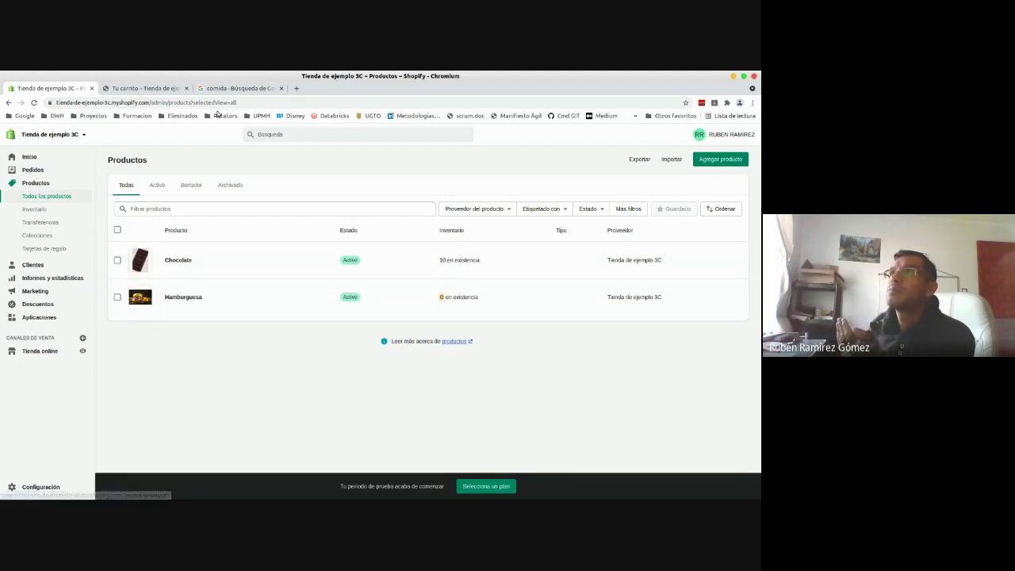
left_click(233, 88)
- Load the WordPress blog's wp-admin address from the address-bar suggestion
left_click(245, 103)
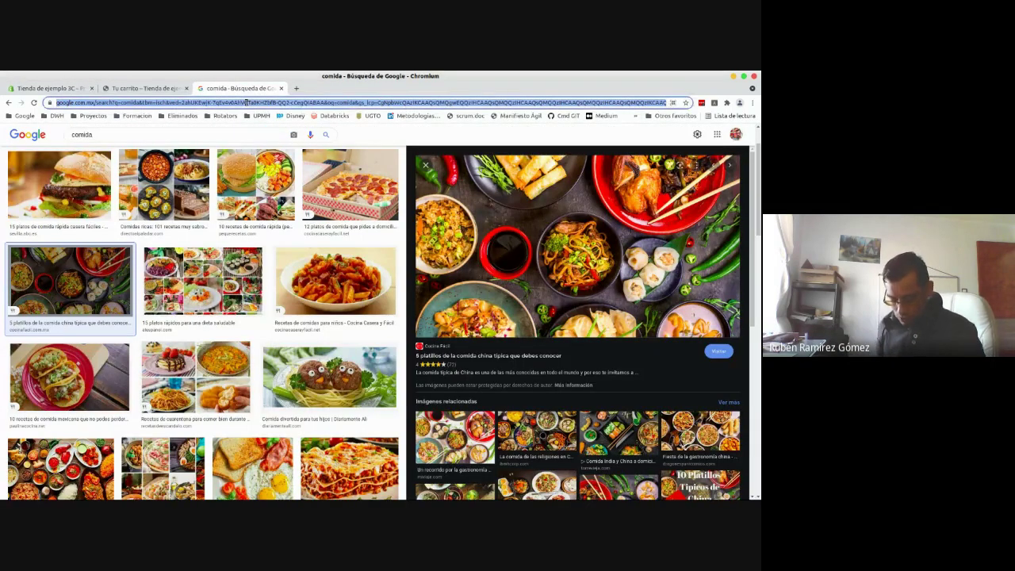
type("my")
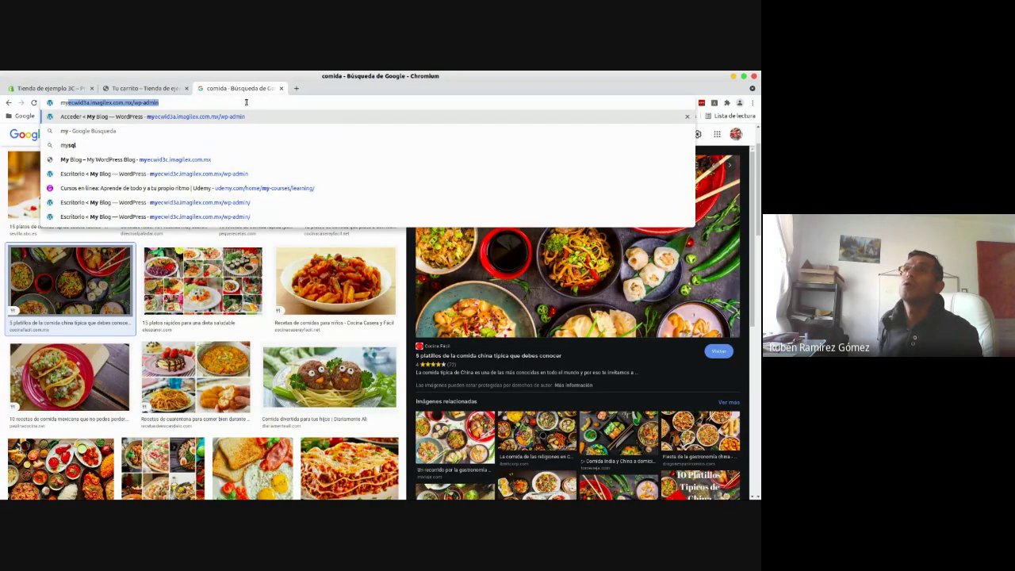
key("Right")
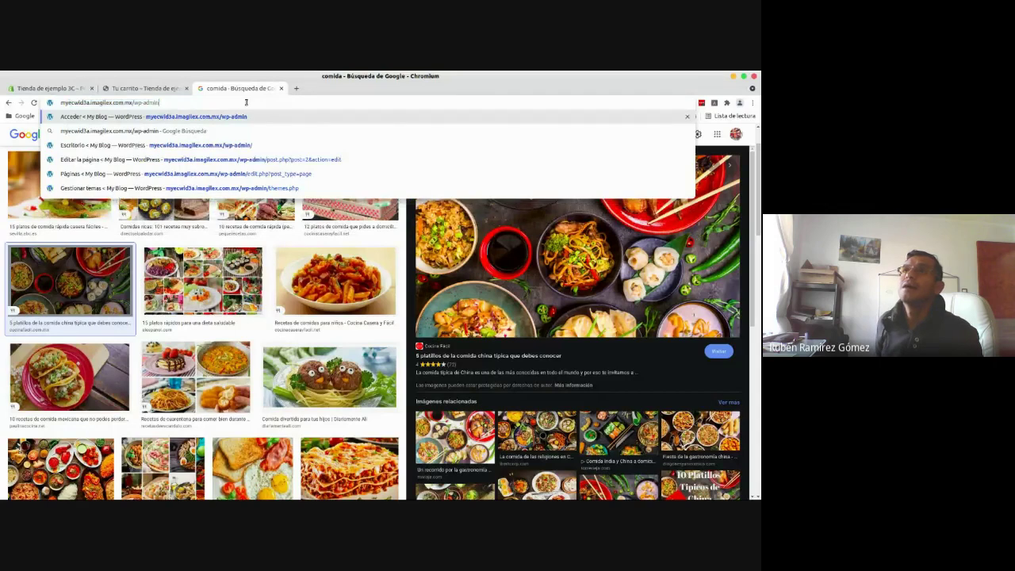
key("Return")
left_click(224, 101)
key("ctrl+c")
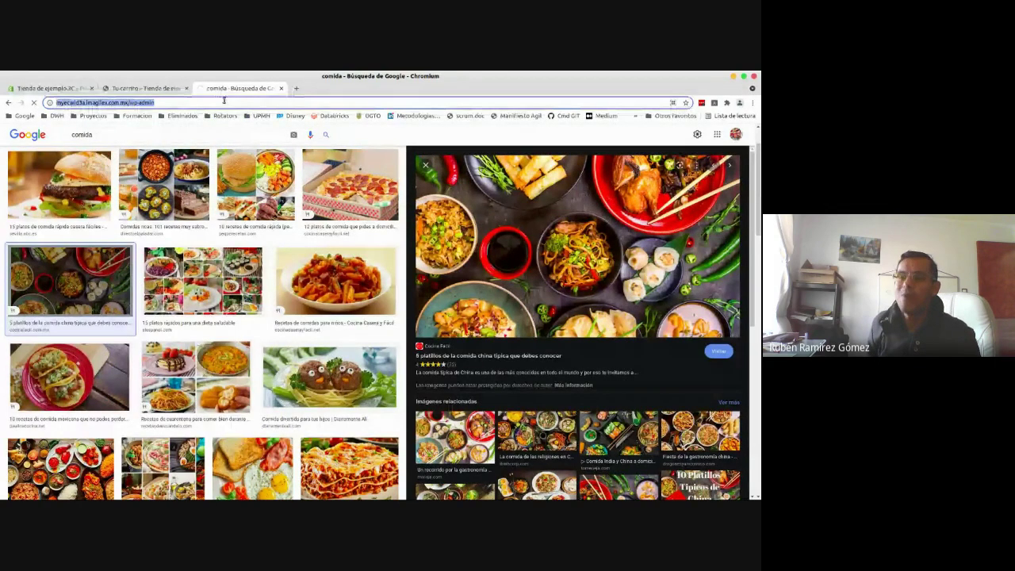
- In a new tab, load the blog's site root to show its Tienda page
left_click(295, 88)
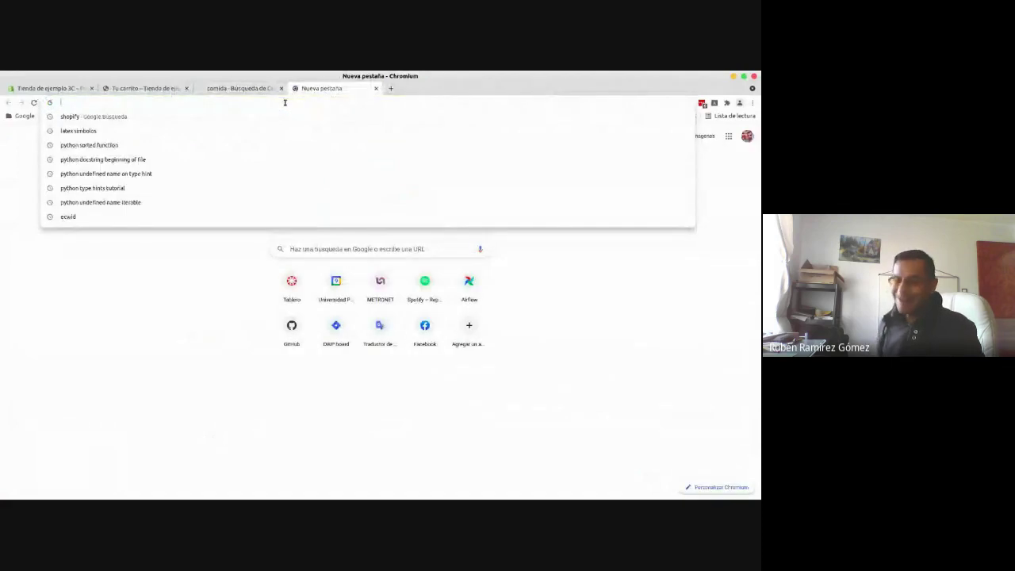
key("ctrl+v")
key("BackSpace")
key("BackSpace")
key("BackSpace")
key("BackSpace")
key("BackSpace")
key("BackSpace")
key("BackSpace")
key("BackSpace")
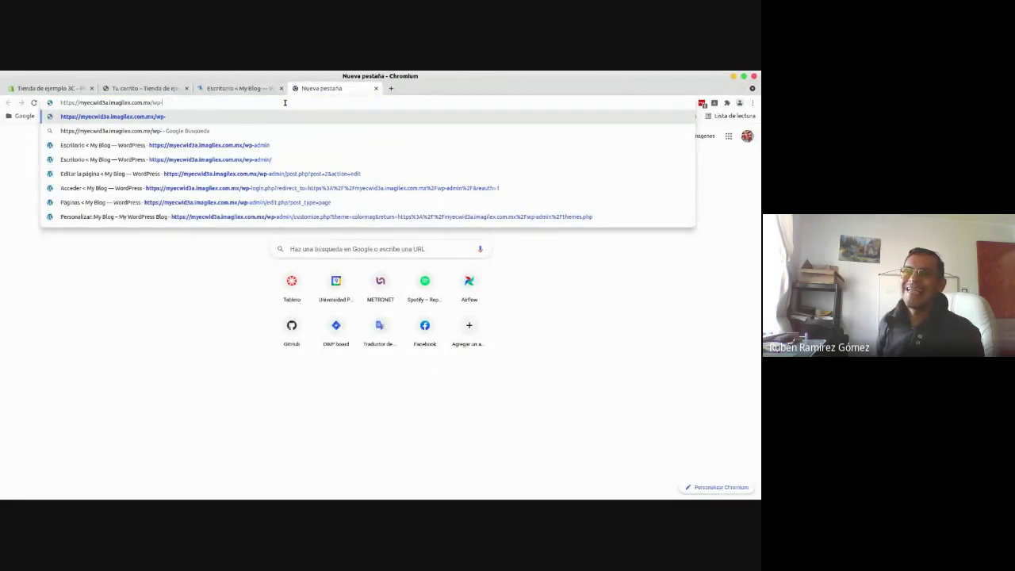
key("Return")
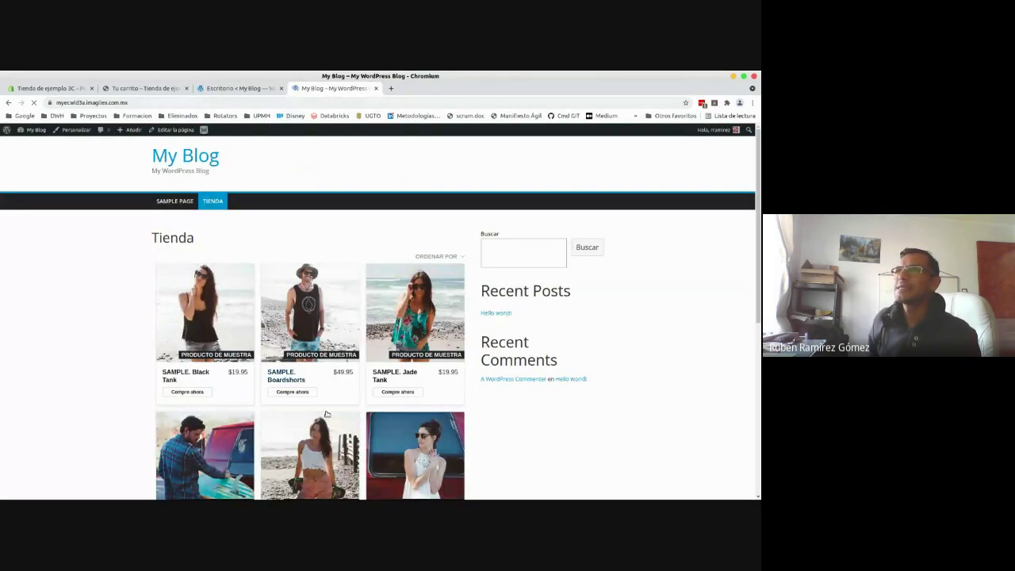
- View the blog's live Sample Page and scroll through it
left_click(176, 202)
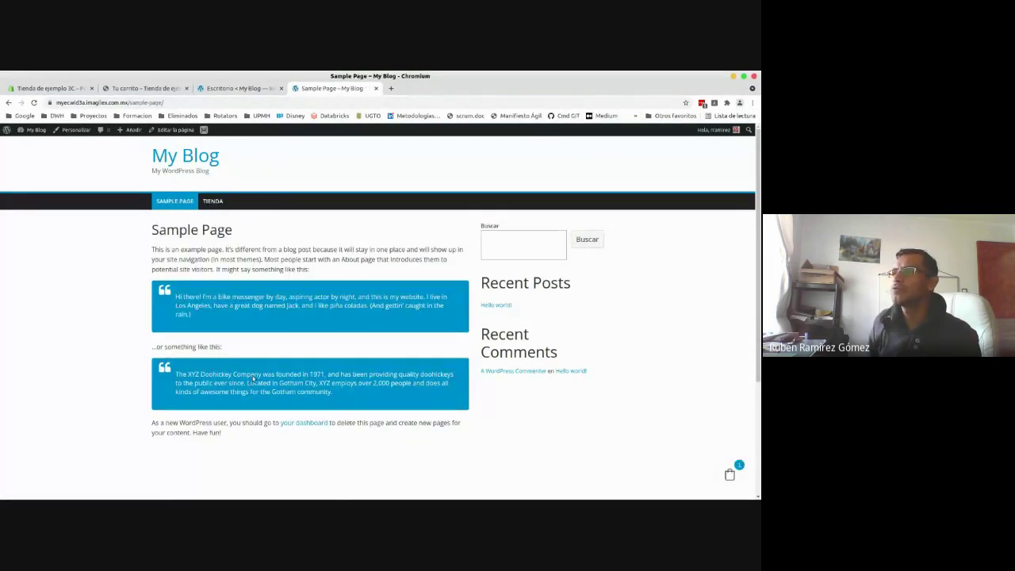
left_click_drag(758, 165, 755, 339)
scroll(741, 485, "down", 3)
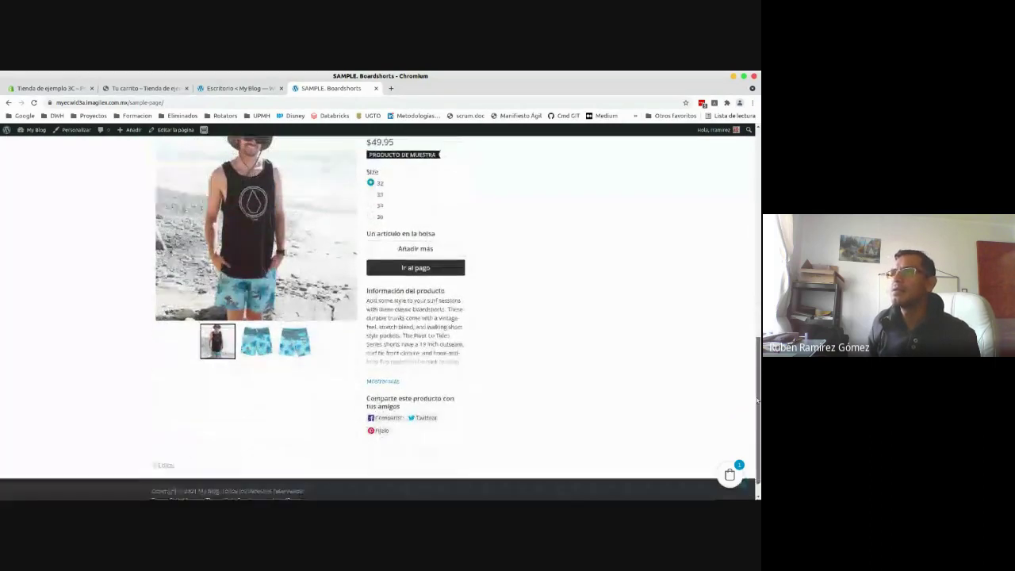
scroll(741, 485, "up", 5)
scroll(741, 485, "up", 4)
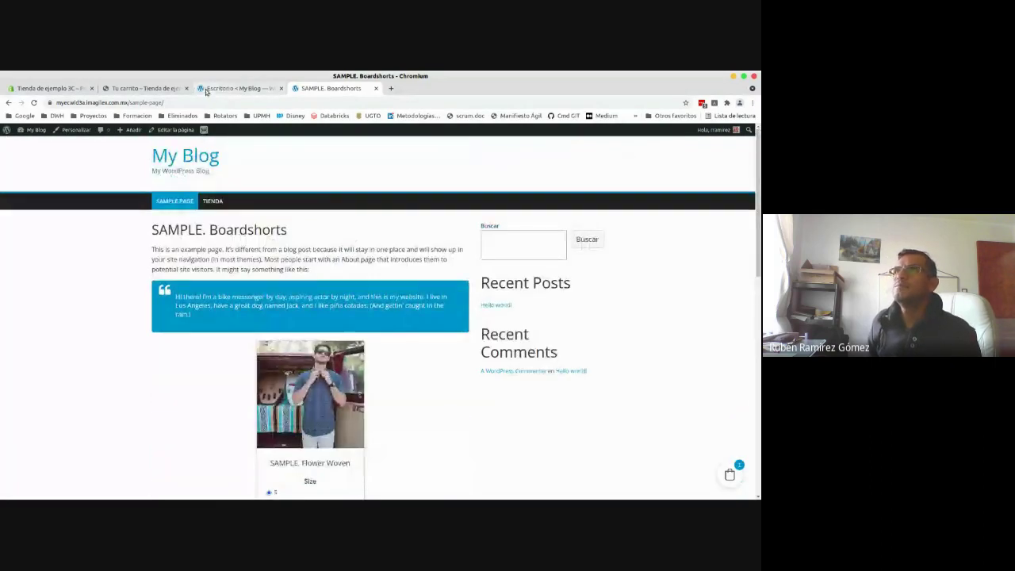
- Open Sample Page for editing via Páginas > Todas las páginas, then return to Shopify
left_click(205, 89)
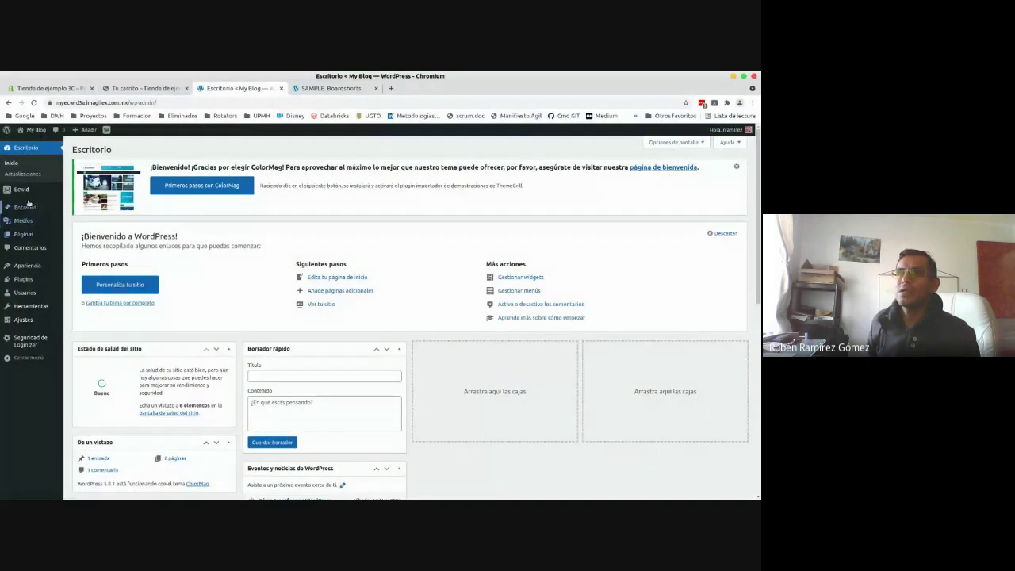
mouse_move(27, 237)
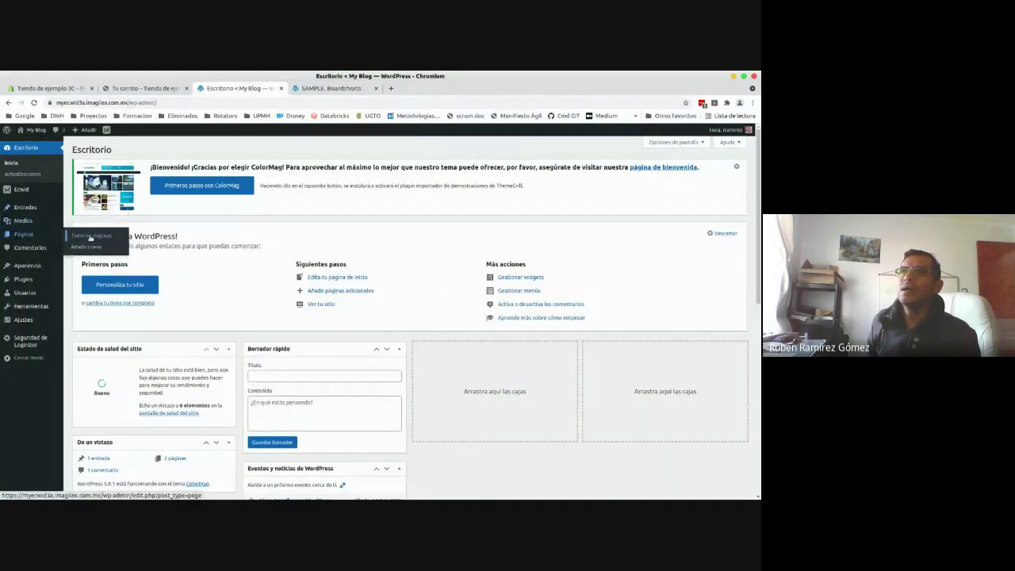
left_click(90, 236)
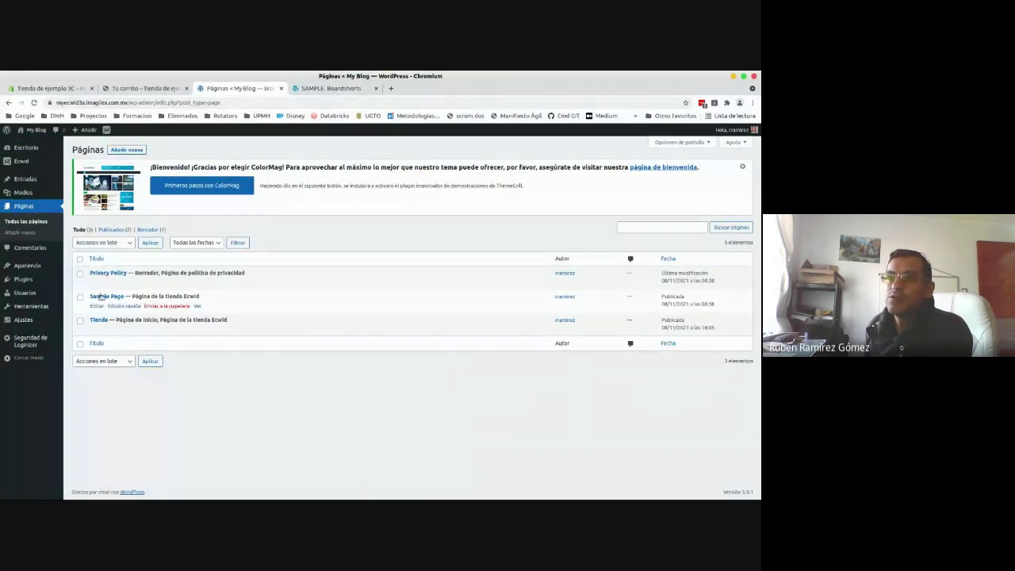
left_click(102, 296)
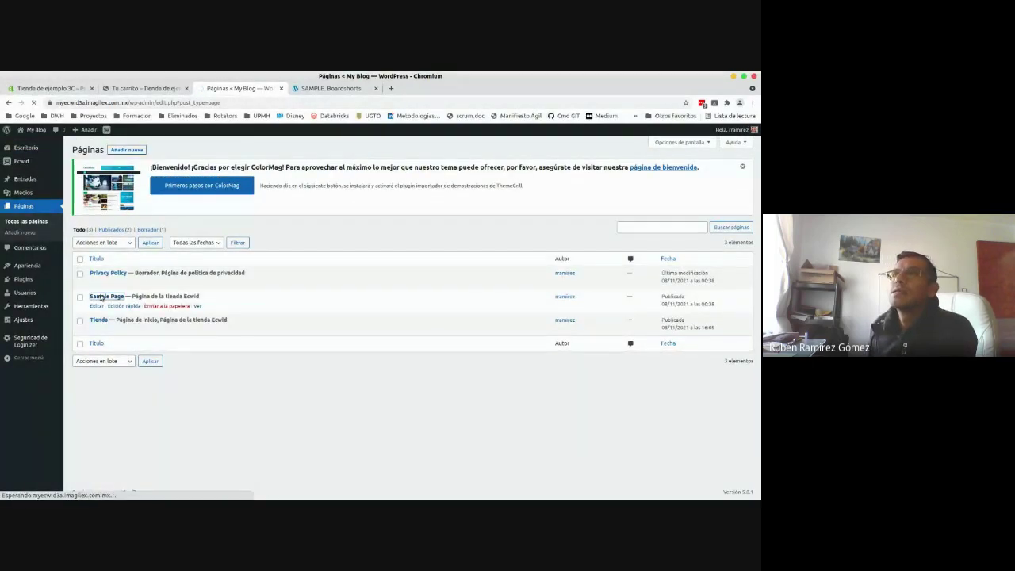
left_click(60, 89)
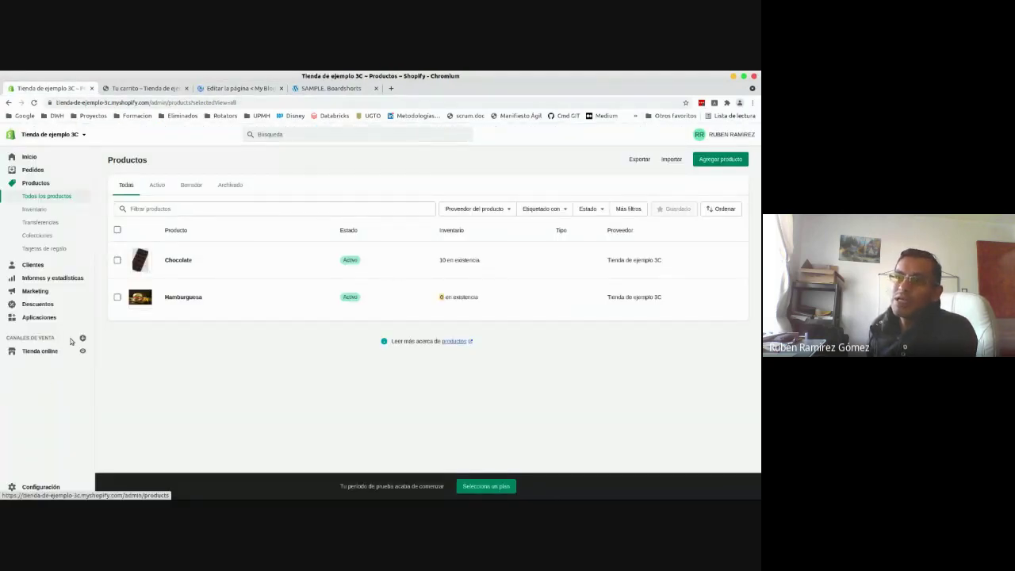
- Add the Botón de compras sales channel from the Canales de venta dialog
left_click(84, 339)
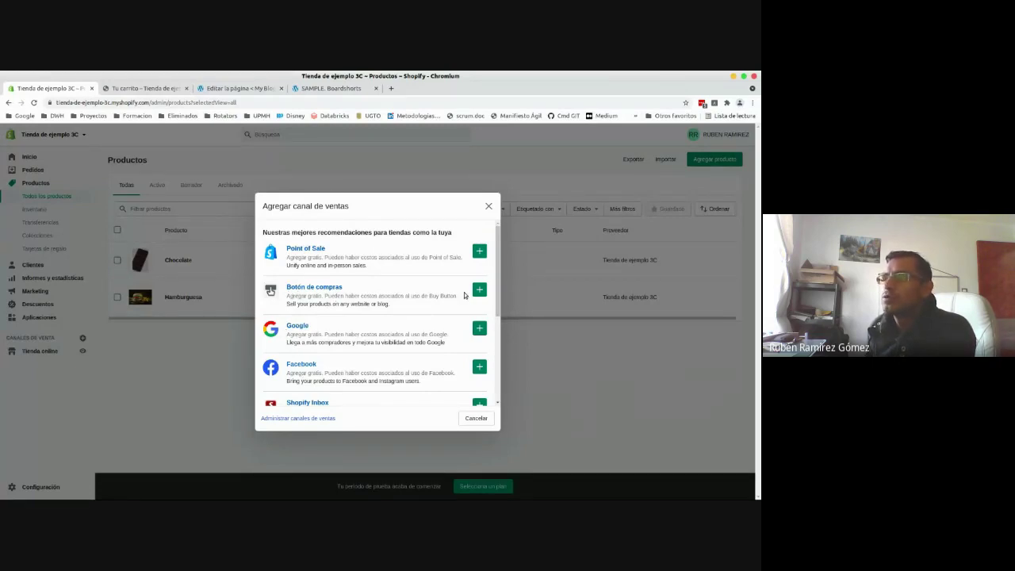
scroll(499, 273, "down", 5)
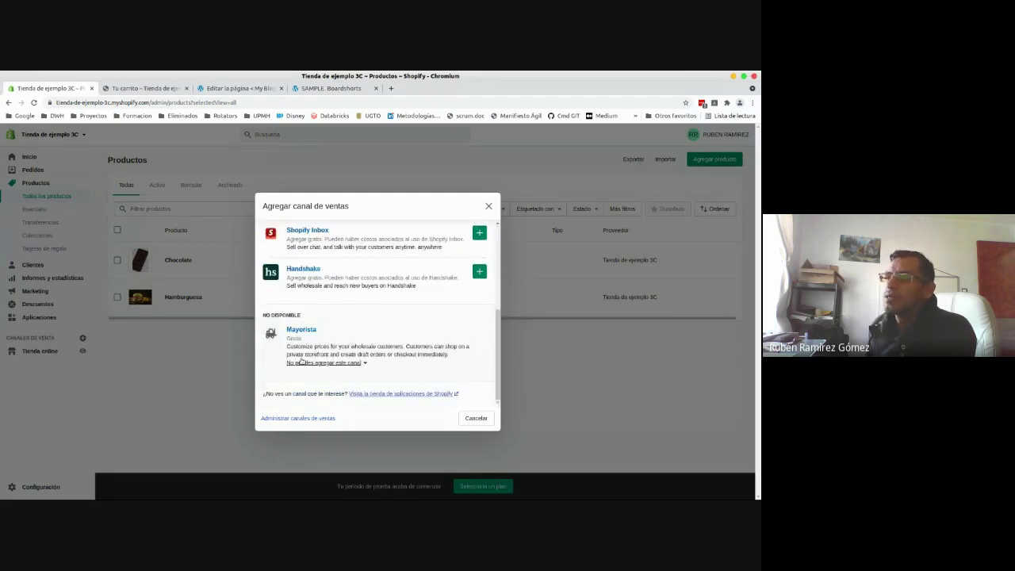
left_click_drag(498, 333, 497, 242)
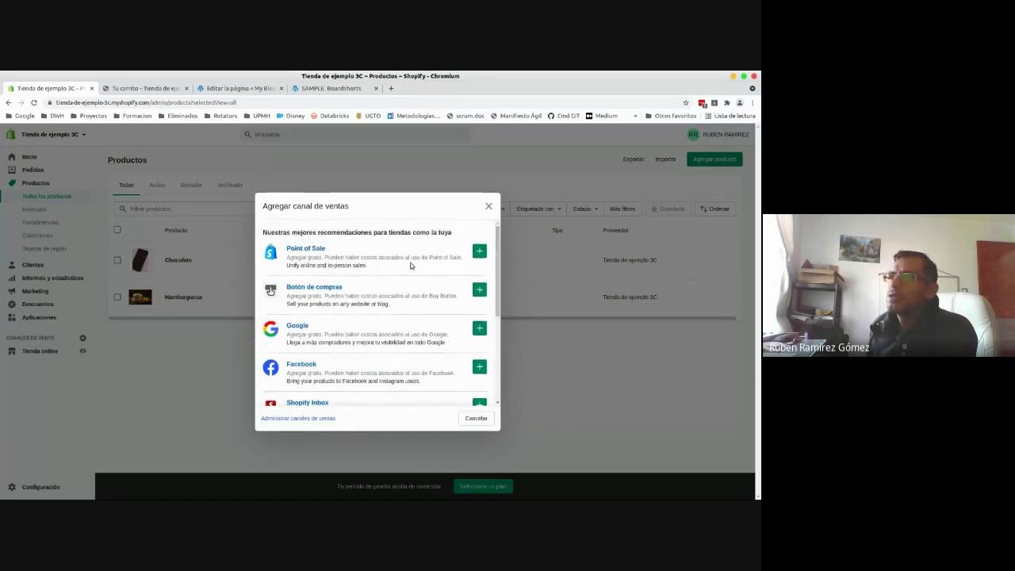
left_click(479, 290)
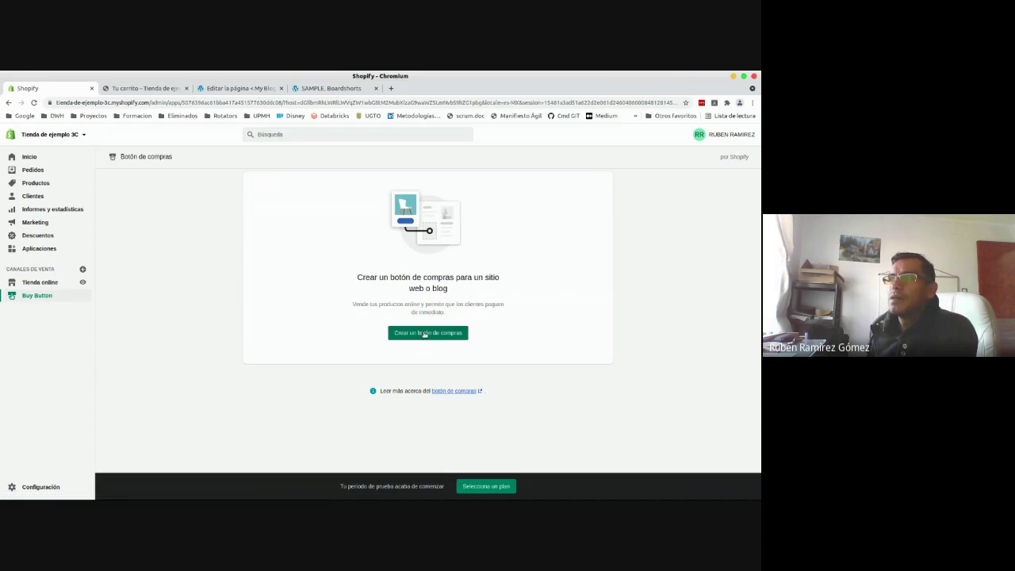
- Create a single-product buy button and select Chocolate as its product
left_click(424, 333)
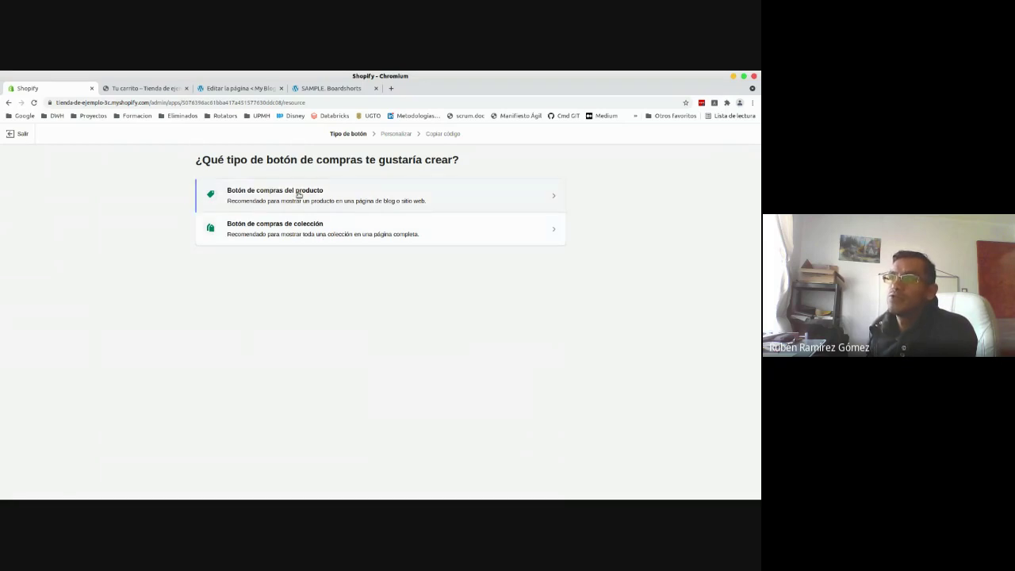
left_click(298, 194)
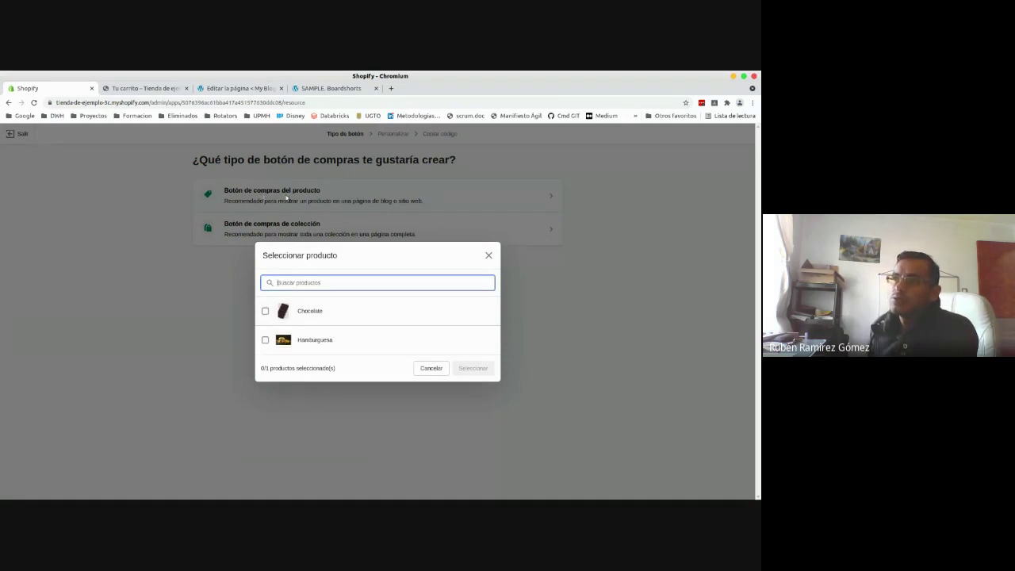
left_click(264, 311)
left_click(468, 368)
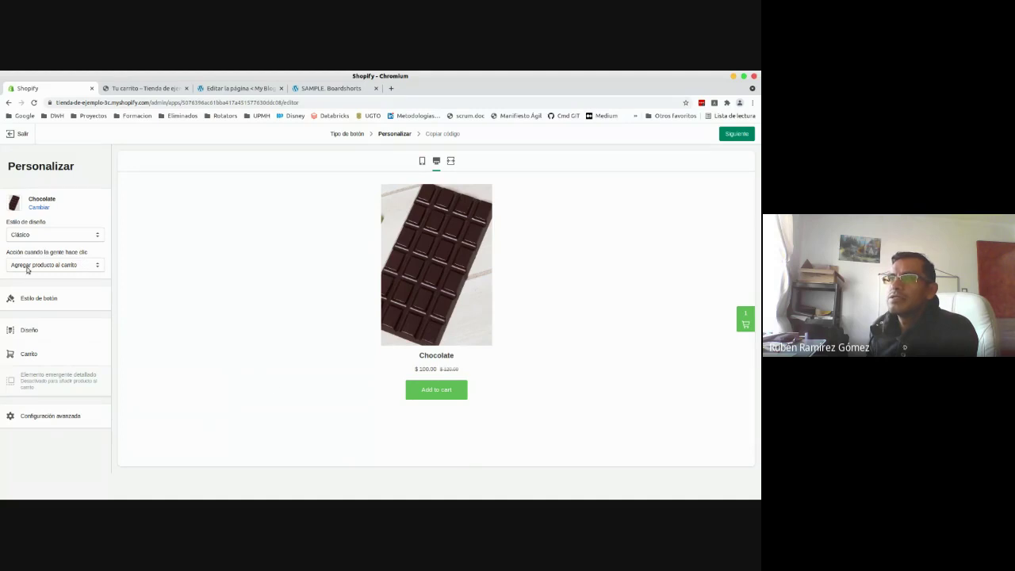
- Try the Básico and Vista completa layout styles, then switch back to Clásico
left_click(31, 234)
left_click(24, 245)
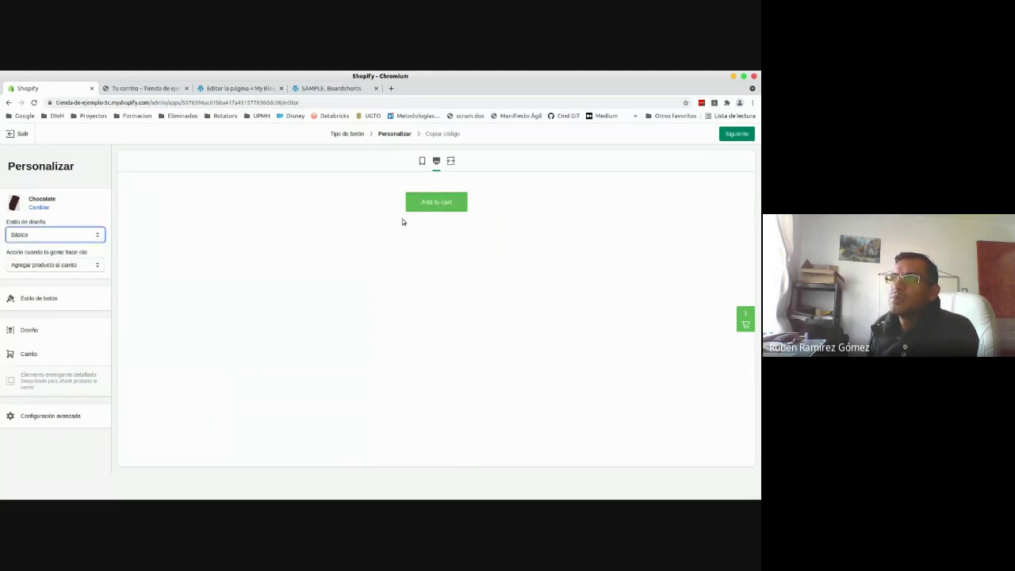
left_click(34, 236)
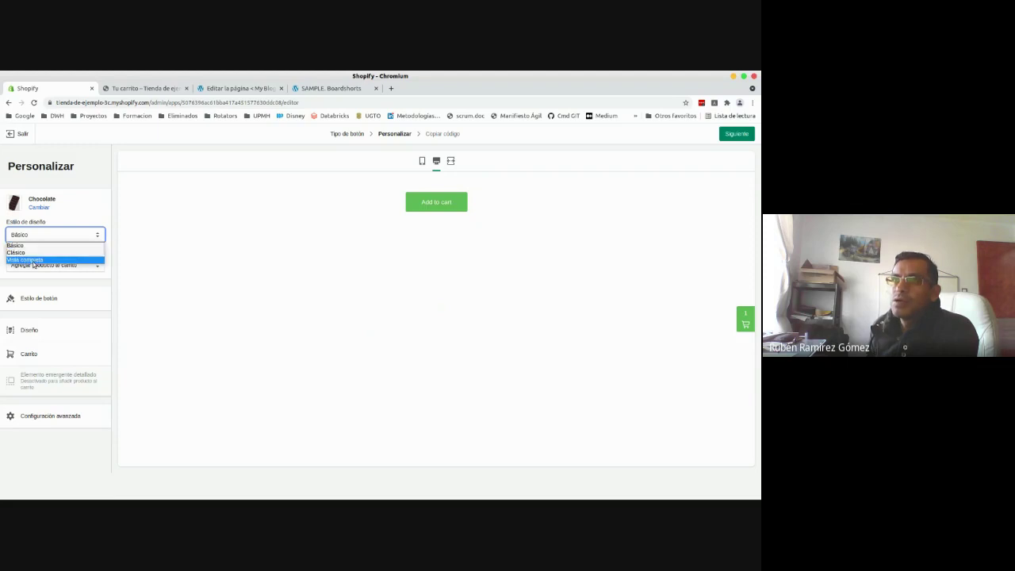
left_click(24, 260)
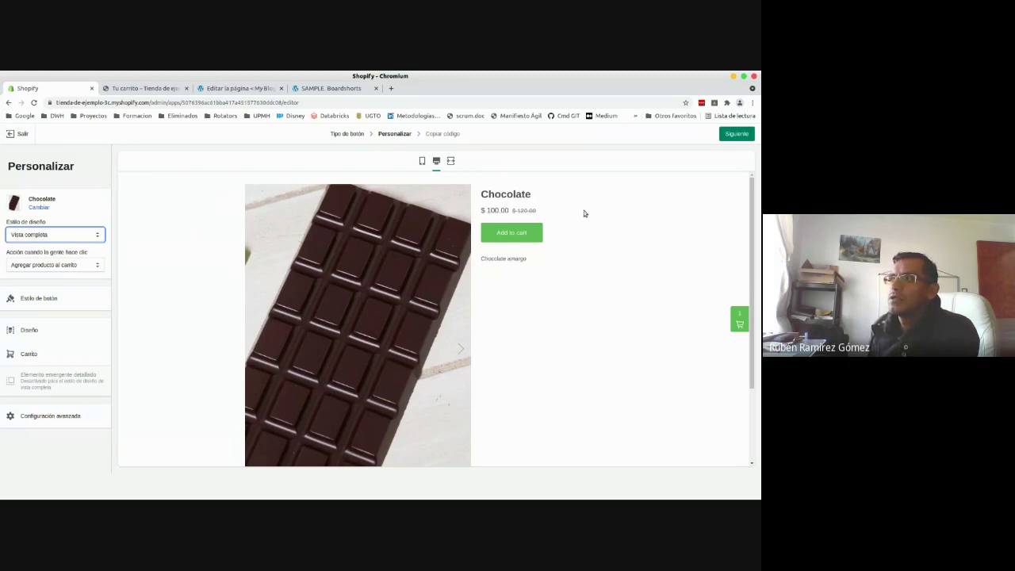
left_click_drag(485, 255, 595, 307)
left_click(595, 308)
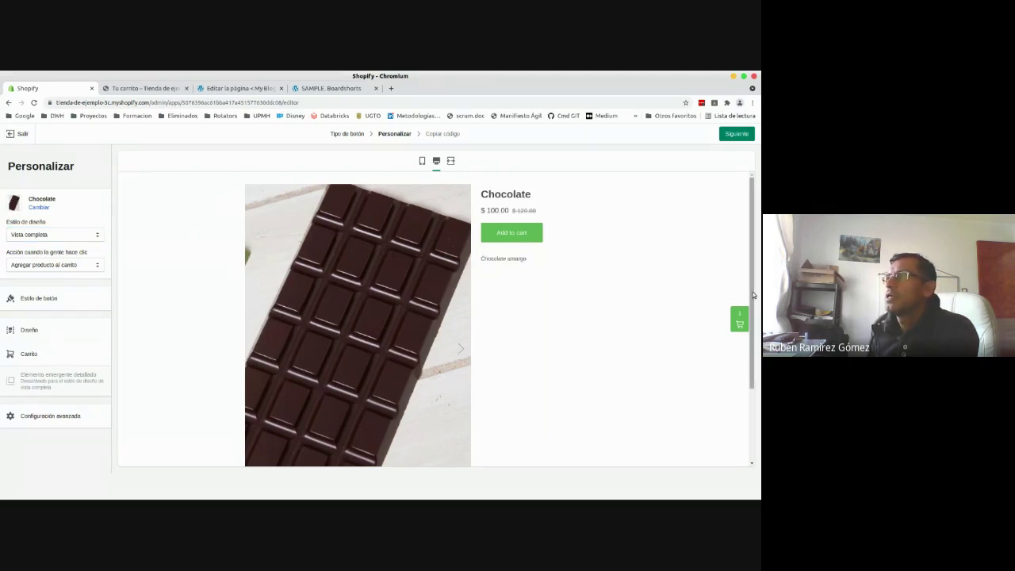
left_click_drag(749, 283, 755, 188)
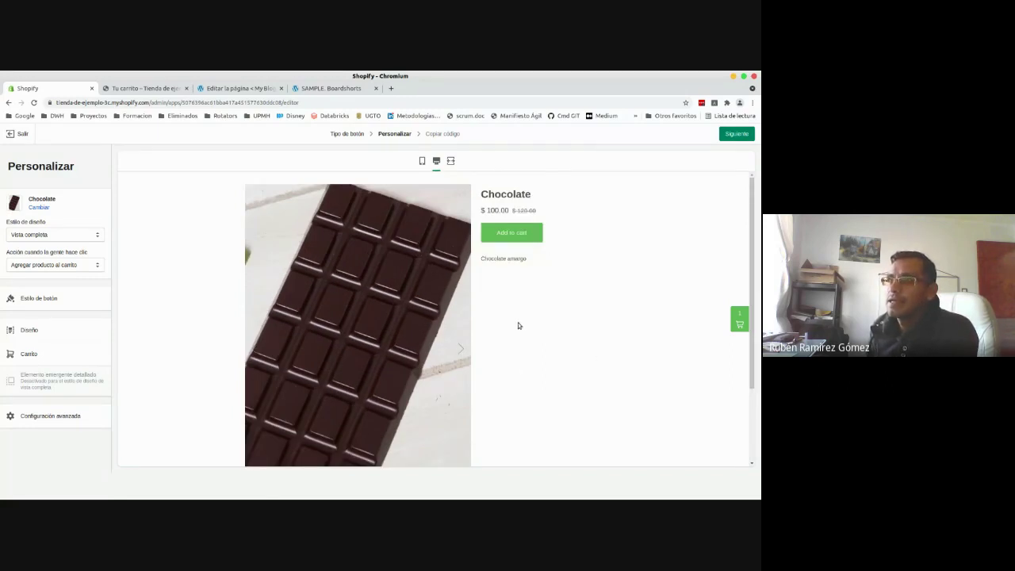
left_click(74, 236)
left_click(53, 254)
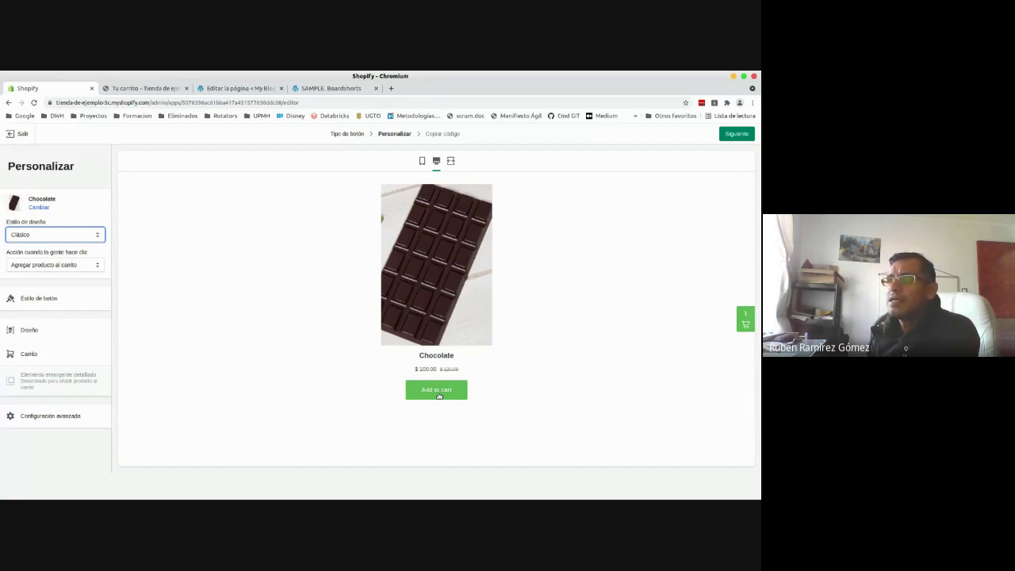
- Keep 'Agregar producto al carrito' as the click action and open the Estilo de botón settings
left_click(77, 266)
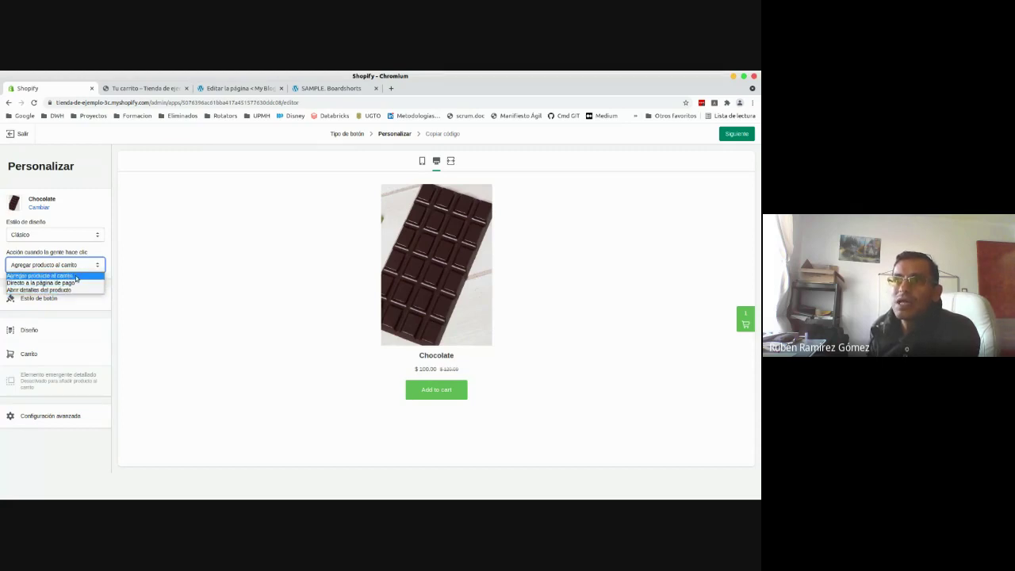
left_click(76, 277)
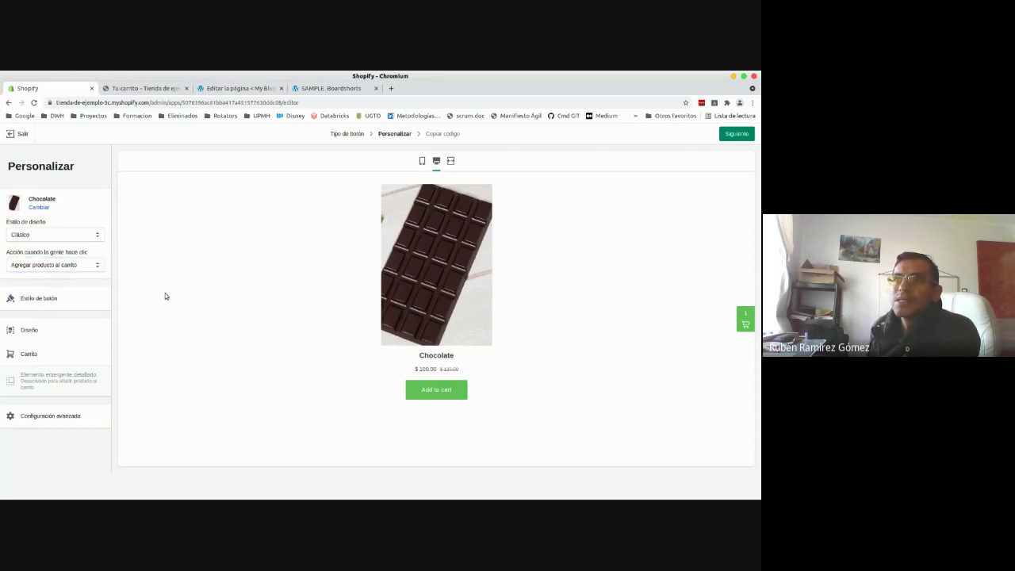
left_click(31, 299)
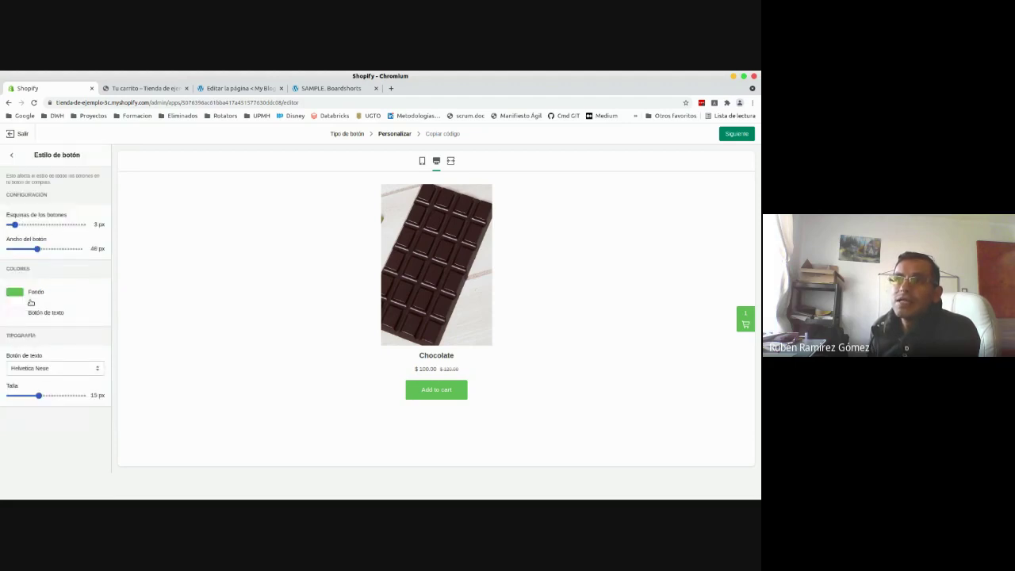
- Style the Chocolate button with 48 px corners, 72 px width, a teal background and 18 px text
left_click_drag(15, 225, 83, 226)
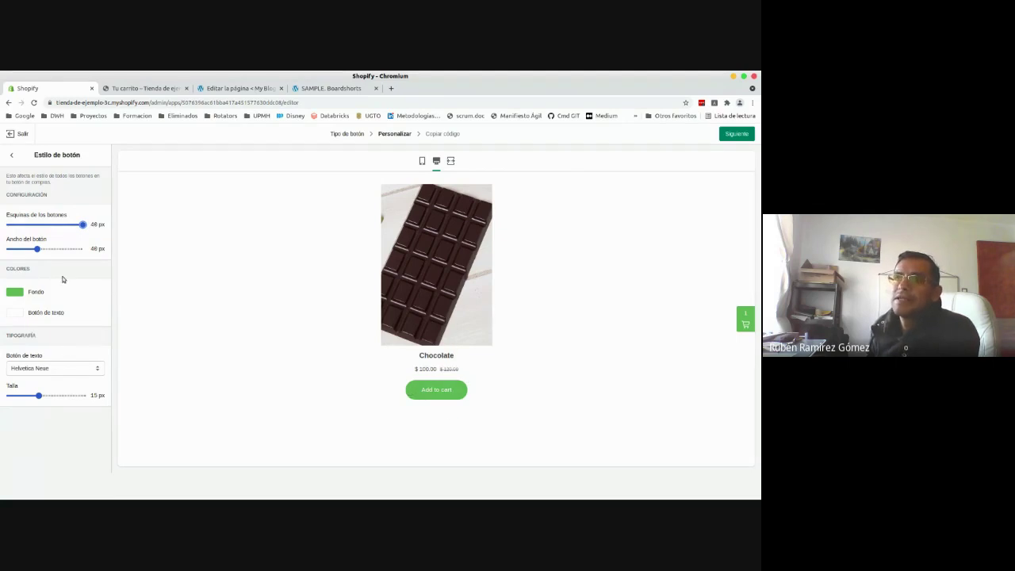
left_click_drag(39, 252, 60, 252)
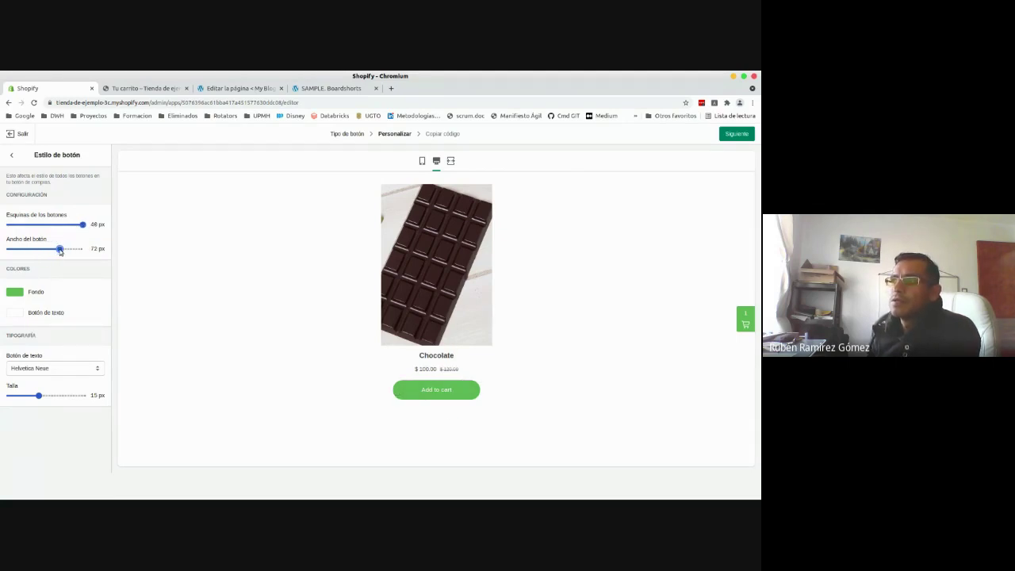
left_click(22, 294)
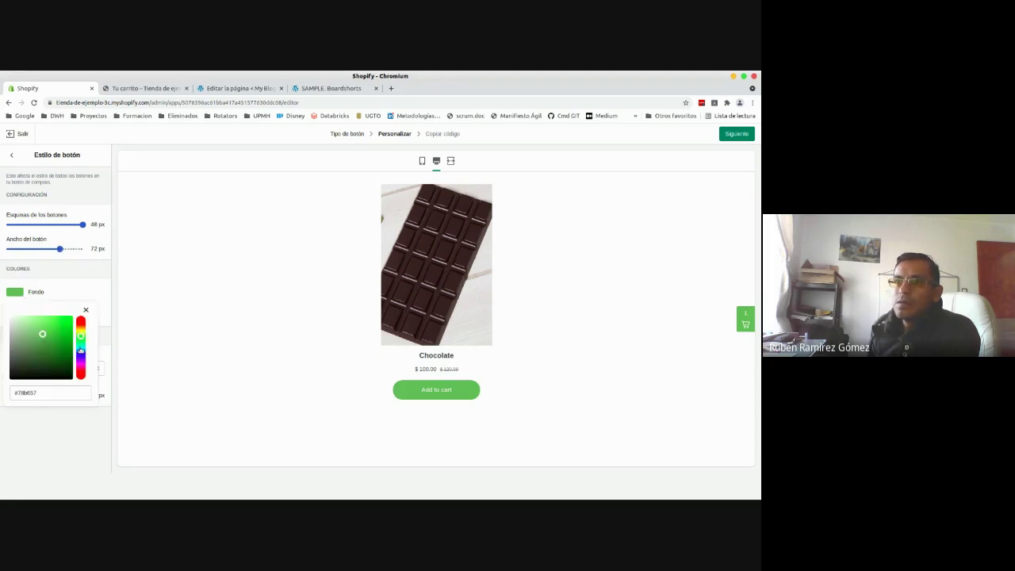
left_click_drag(81, 323, 80, 332)
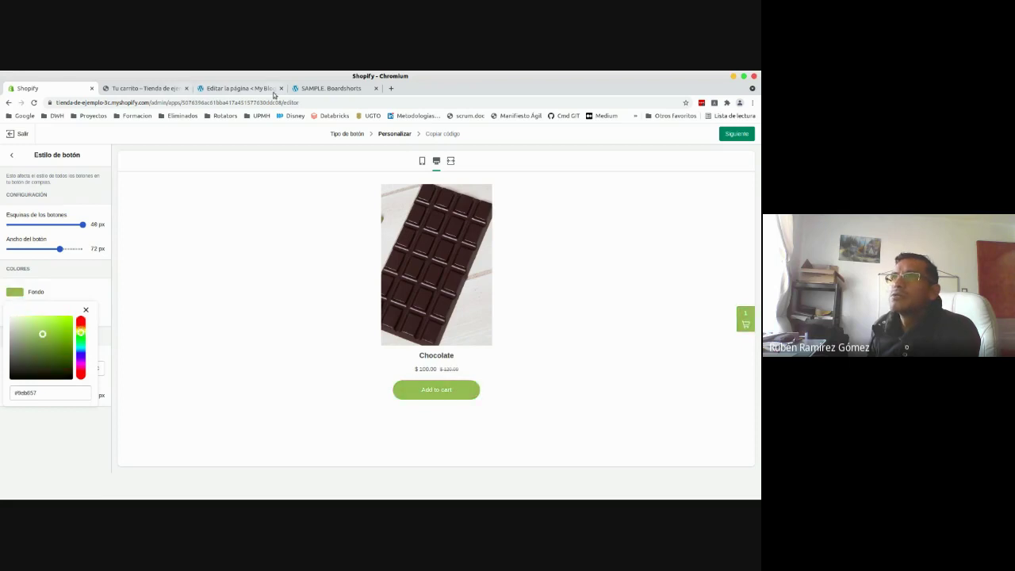
left_click(273, 91)
left_click(47, 88)
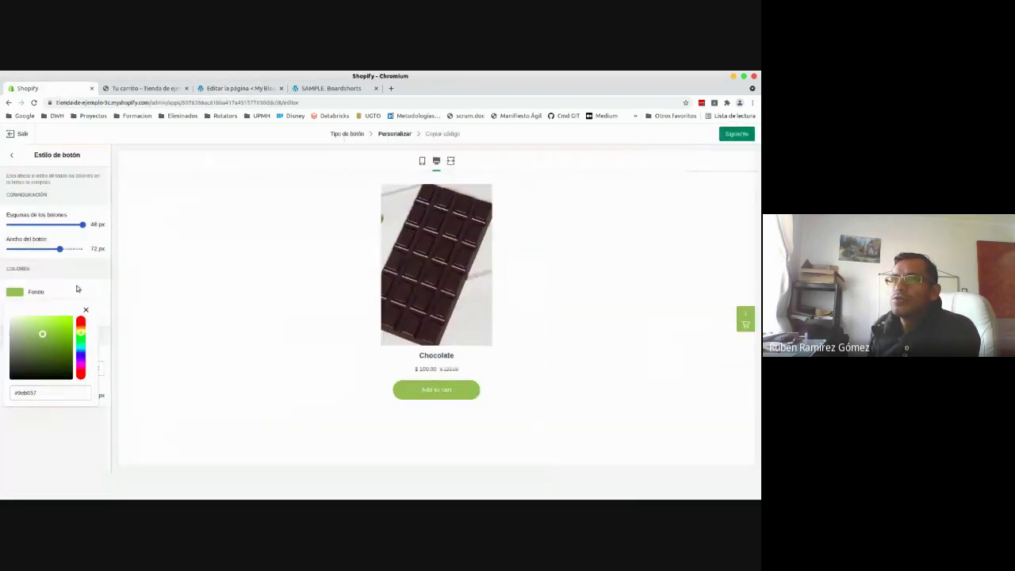
left_click_drag(81, 333, 82, 349)
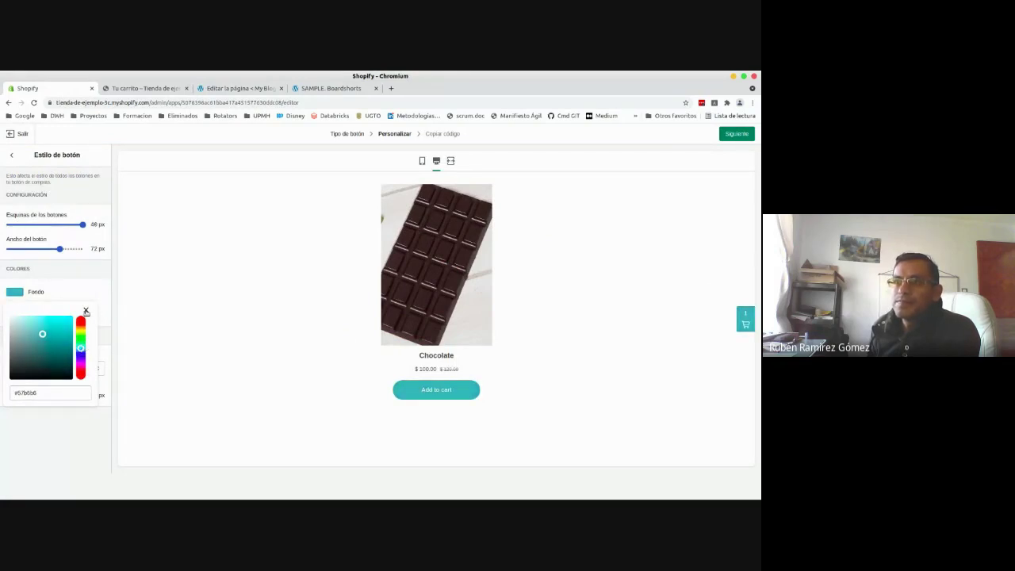
left_click(86, 311)
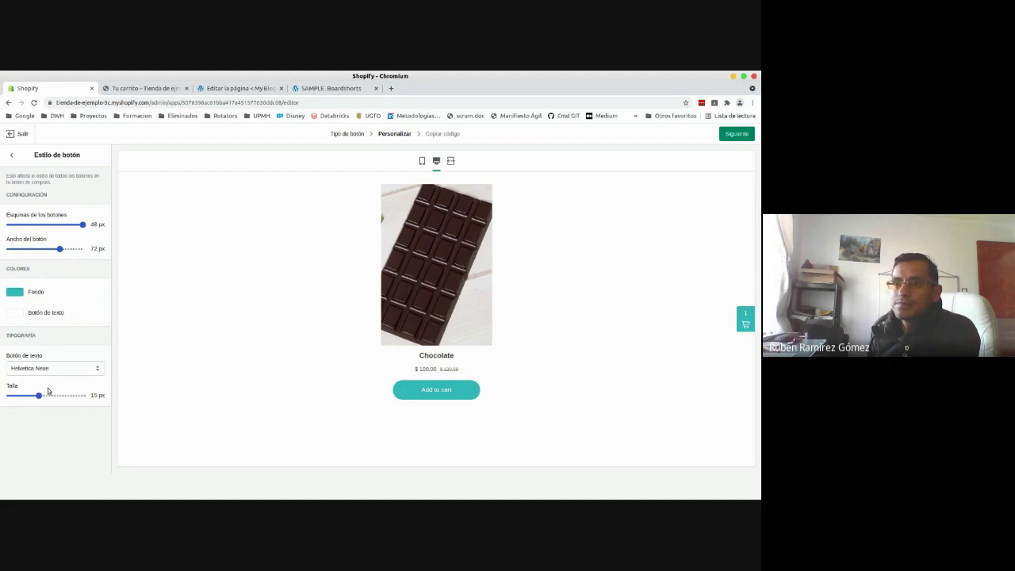
left_click_drag(39, 398, 85, 400)
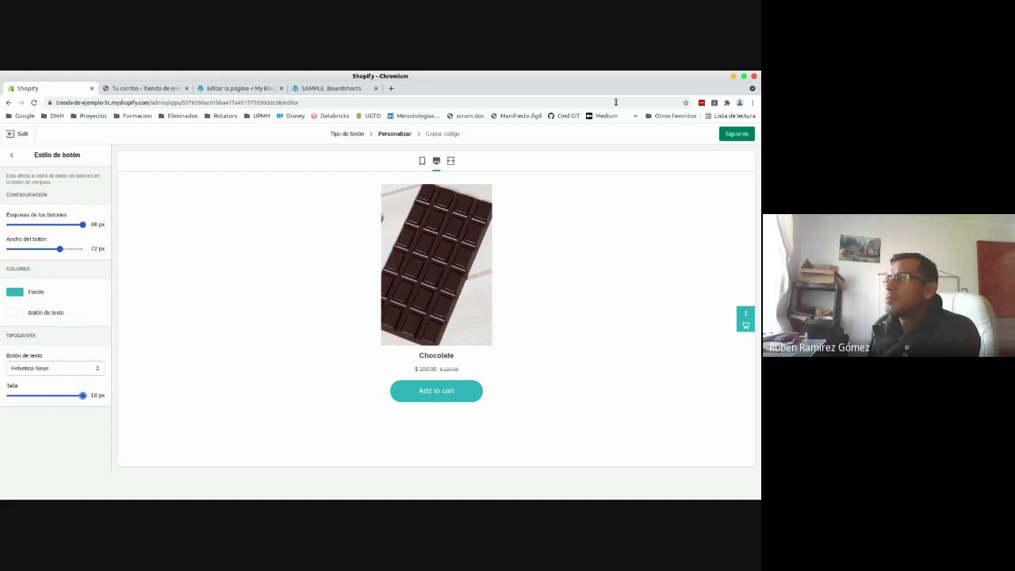
left_click(737, 134)
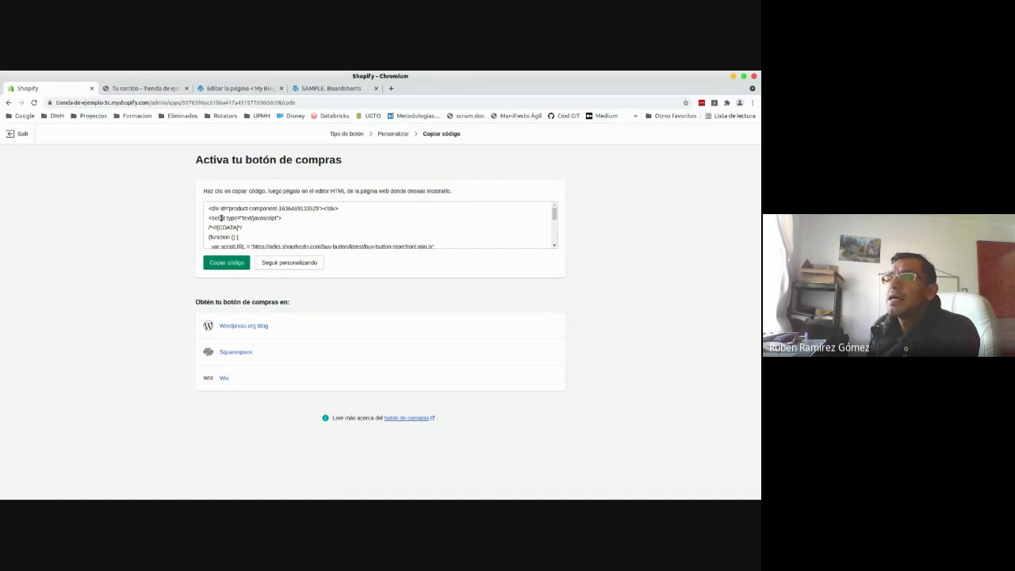
- Copy the Chocolate Buy Button embed code and switch to the WordPress page editor
left_click_drag(212, 208, 298, 229)
left_click(301, 229)
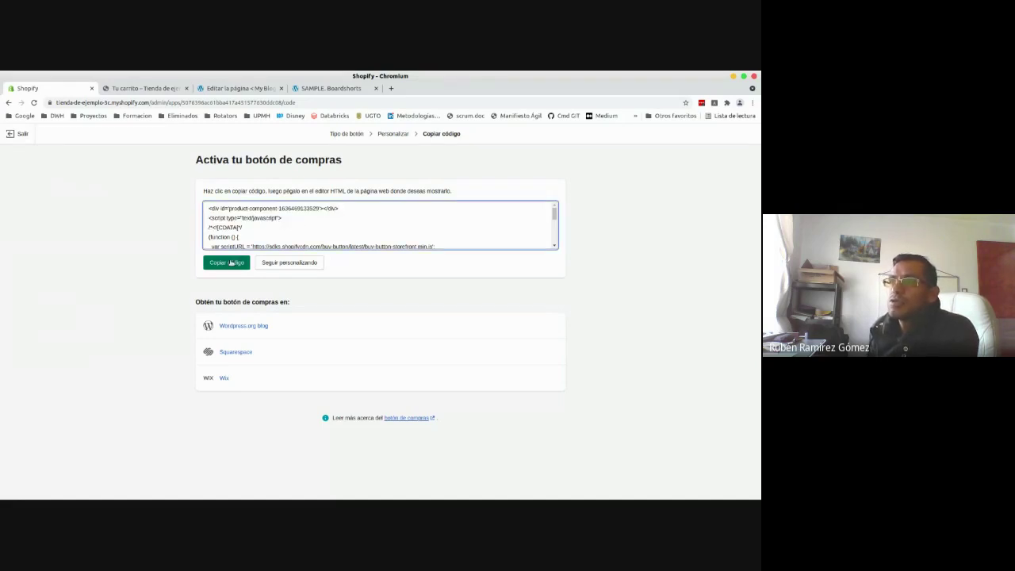
left_click(231, 262)
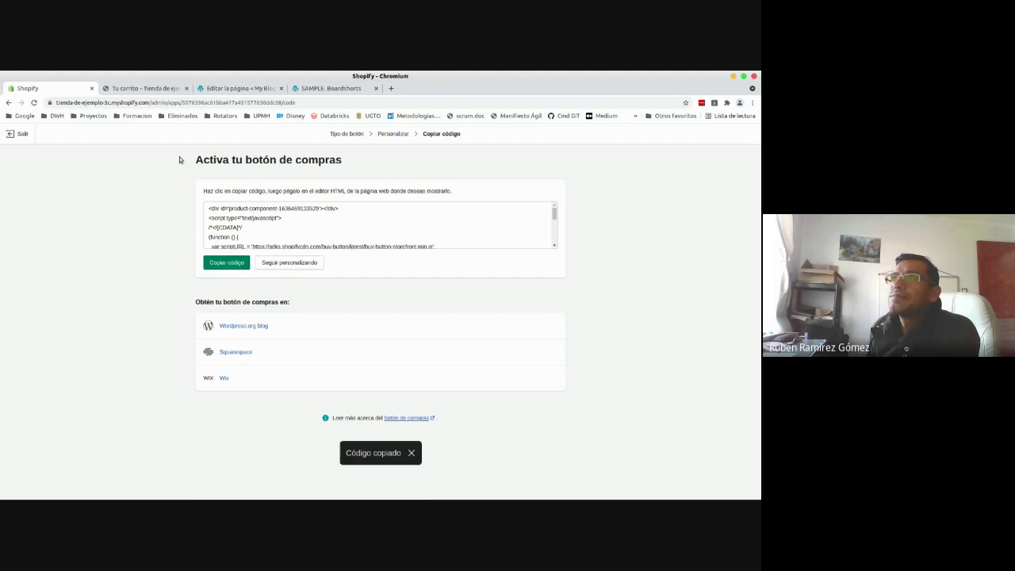
left_click(226, 90)
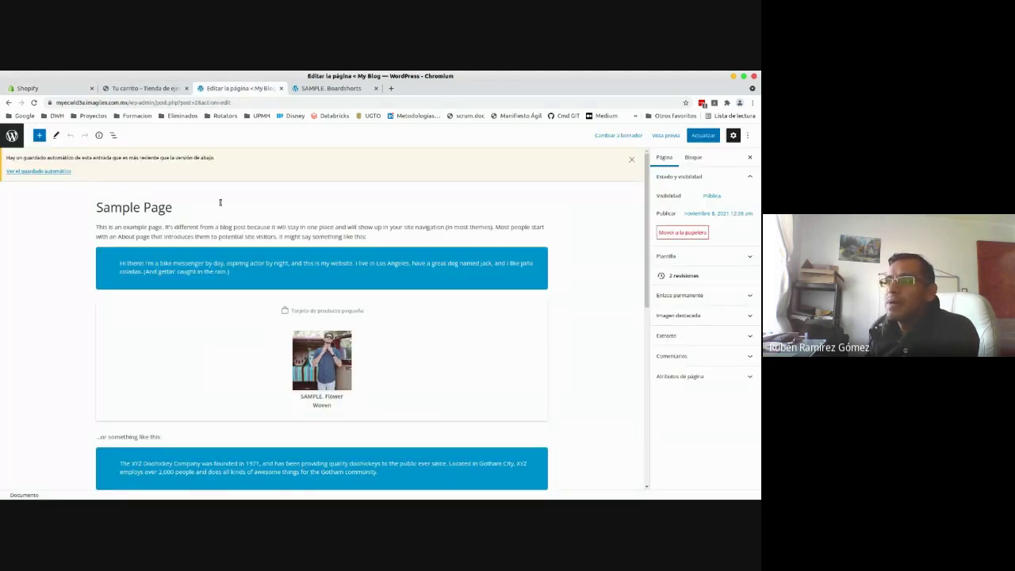
- Insert an HTML personalizado block below the intro paragraph, paste the Buy Button code, and preview it
left_click(376, 236)
left_click(321, 245)
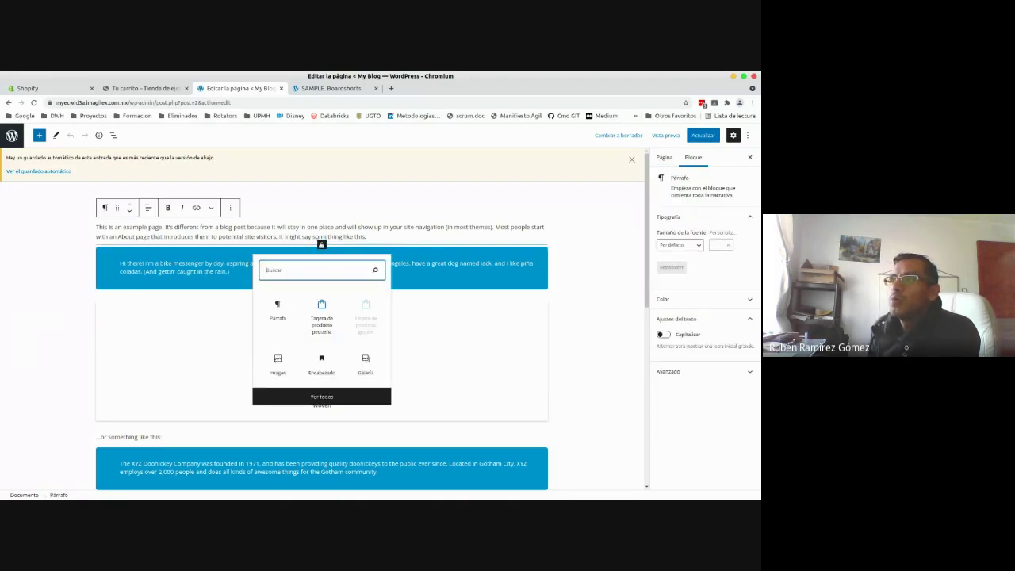
left_click(322, 398)
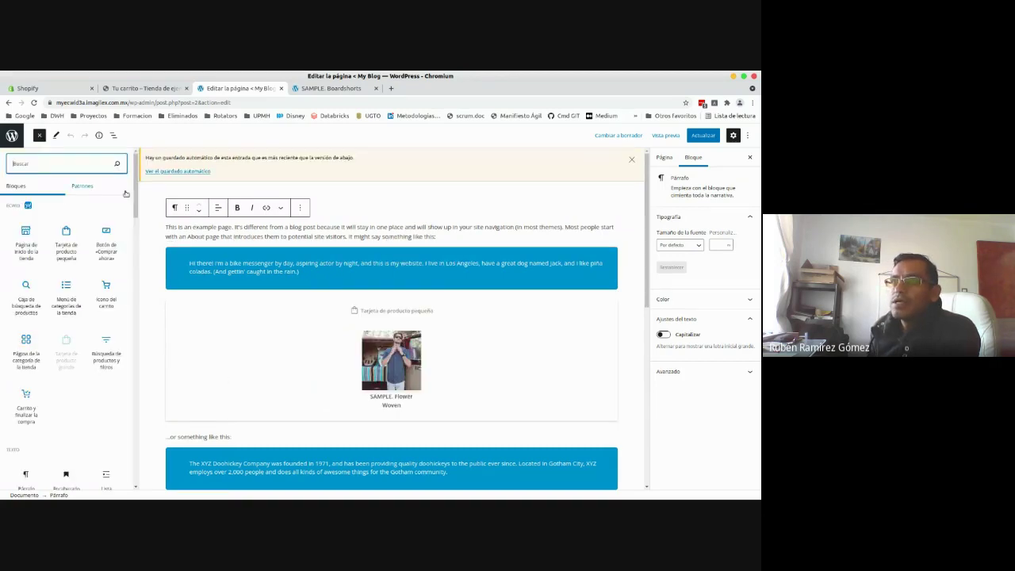
left_click_drag(134, 192, 132, 354)
mouse_move(60, 278)
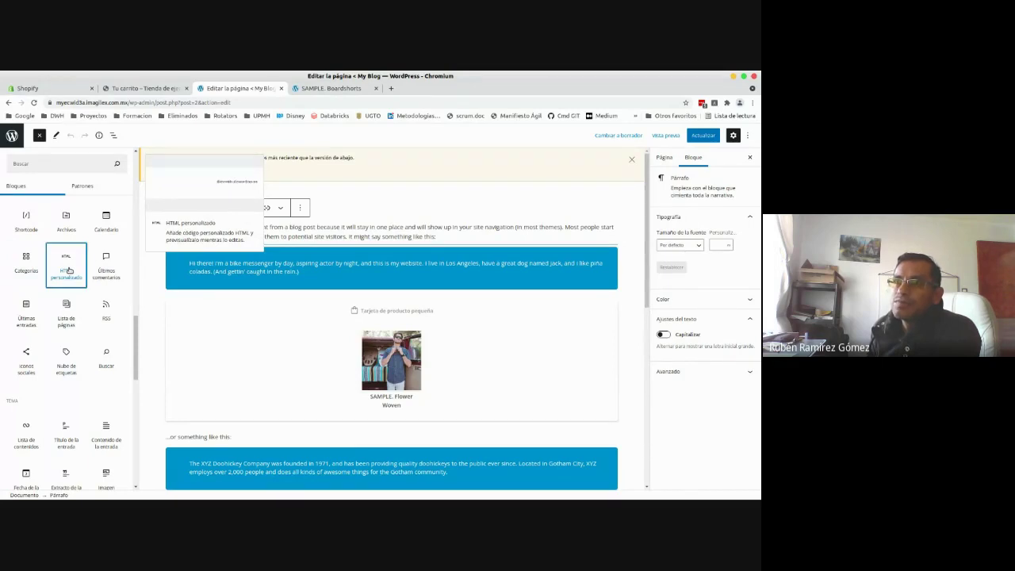
left_click(69, 270)
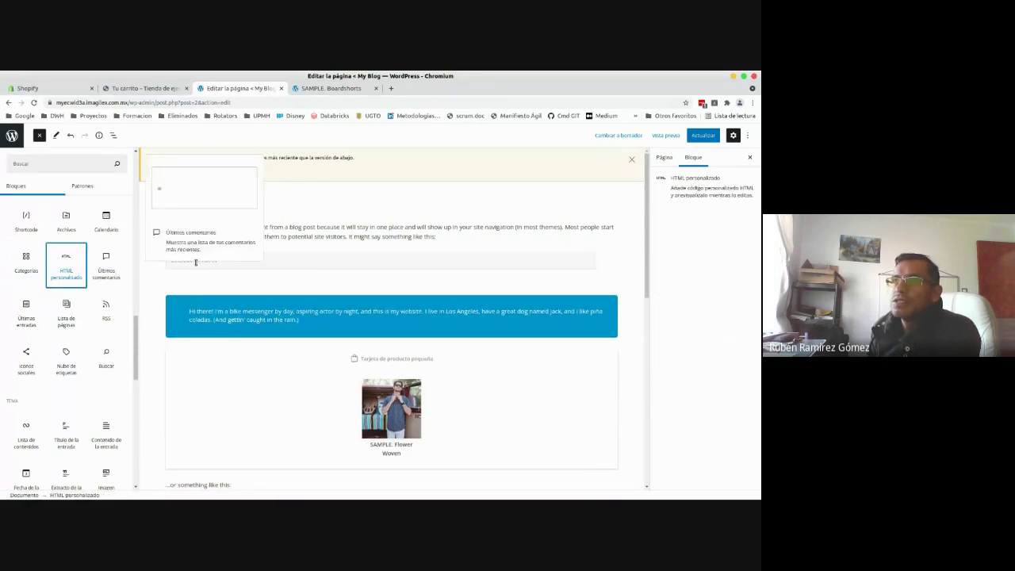
left_click(198, 261)
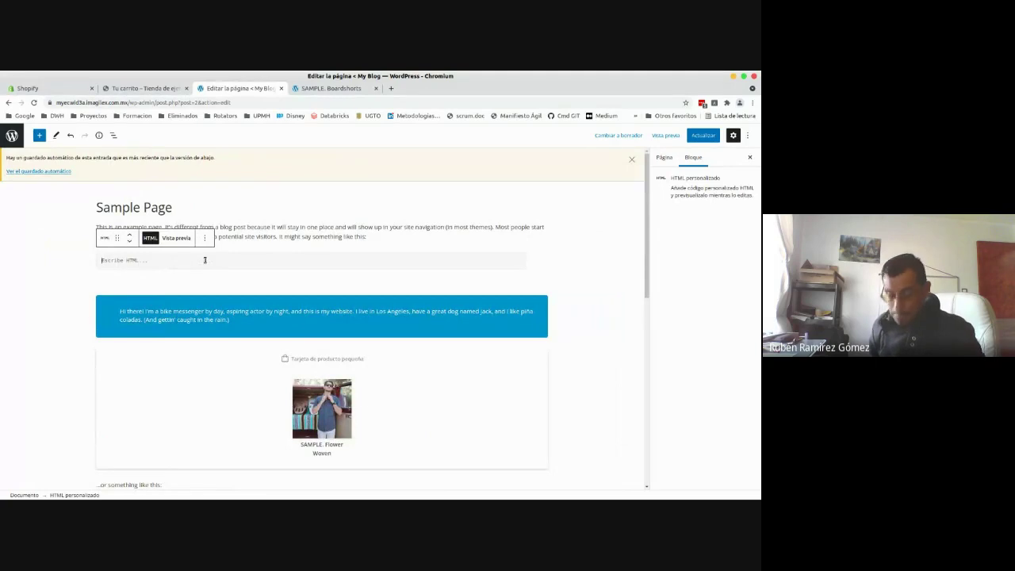
key("ctrl+v")
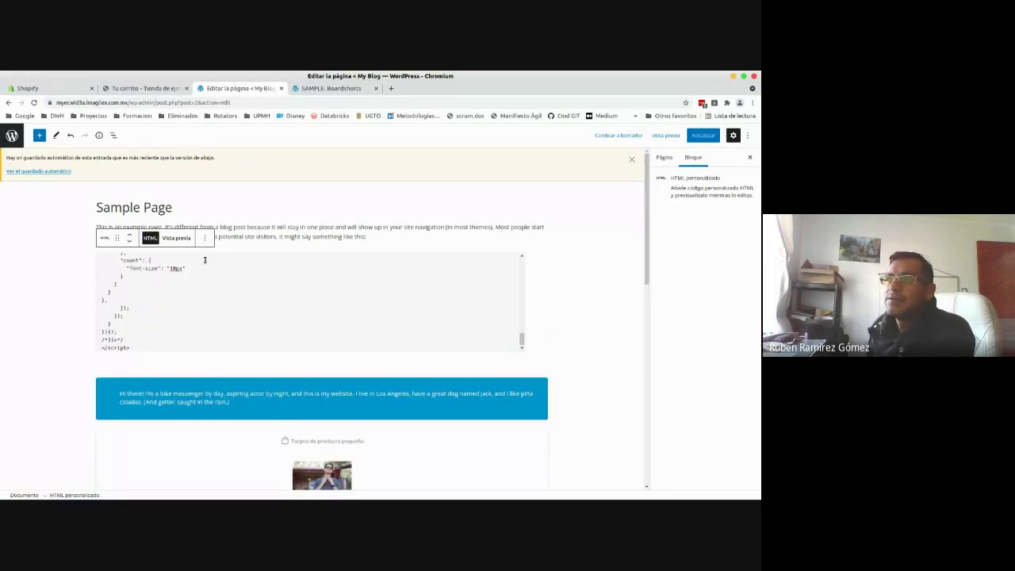
left_click(179, 239)
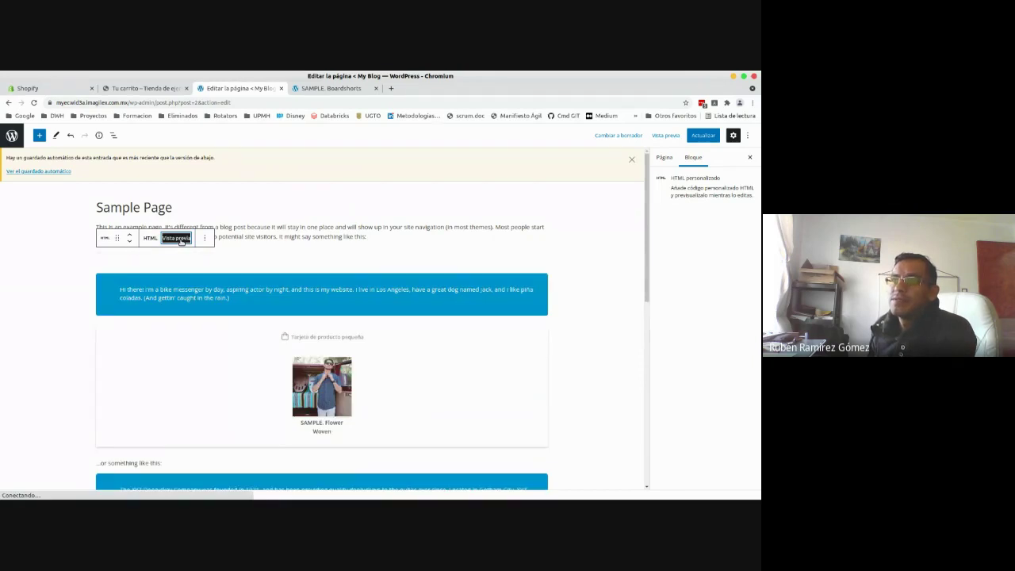
- Save the Sample Page with Actualizar and switch to the live Sample Page tab
left_click(257, 229)
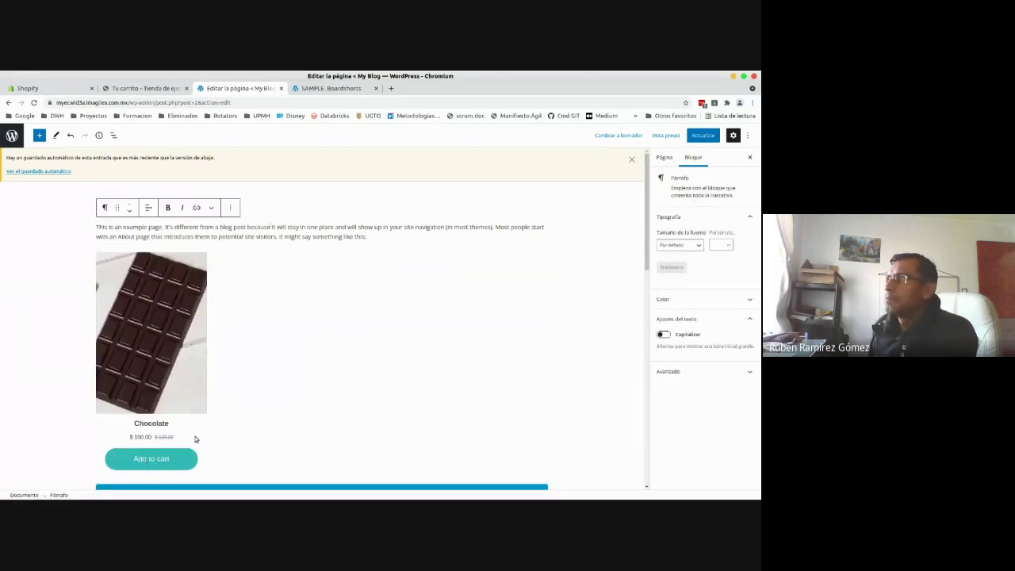
left_click(708, 138)
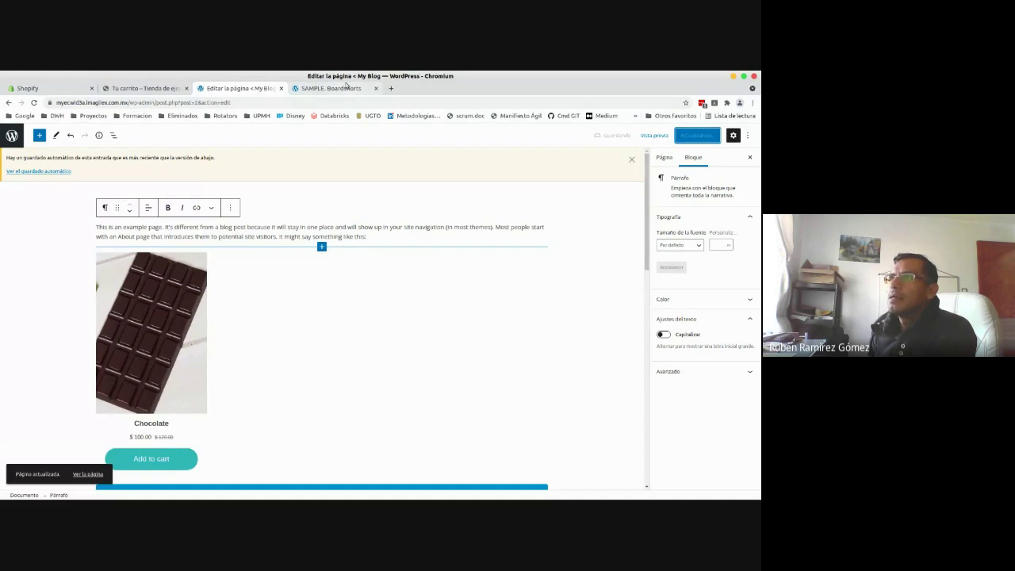
left_click(346, 89)
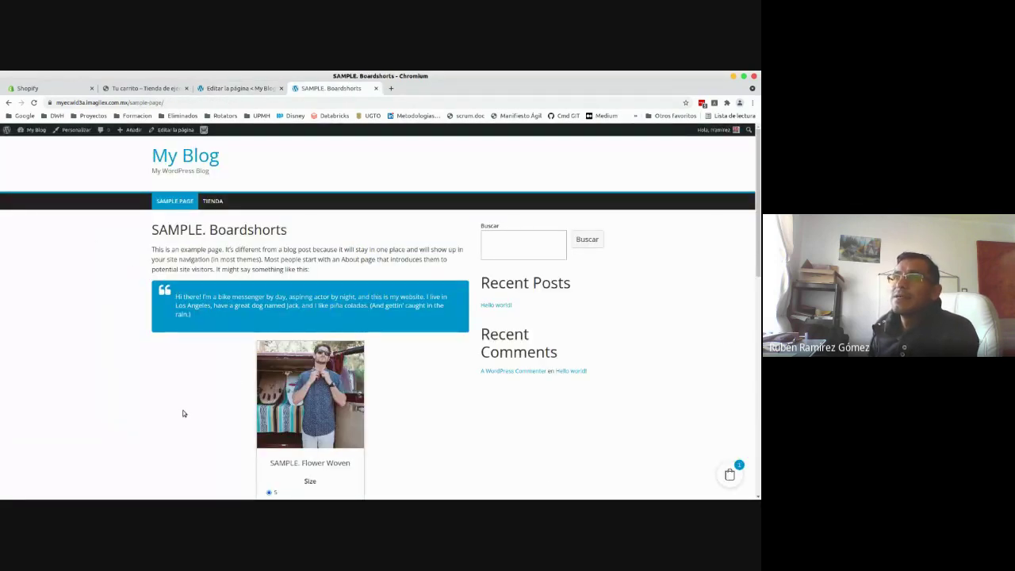
- Reload the live Sample Page to confirm the Chocolate card shows $100.00 and Add to cart, then reselect the HTML block in the editor
left_click(35, 103)
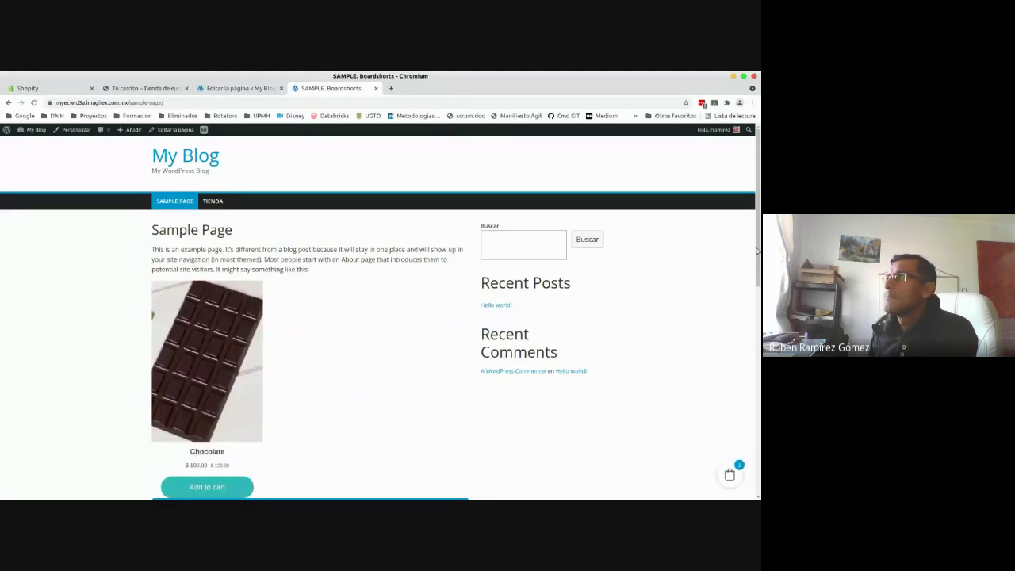
scroll(472, 215, "down", 3)
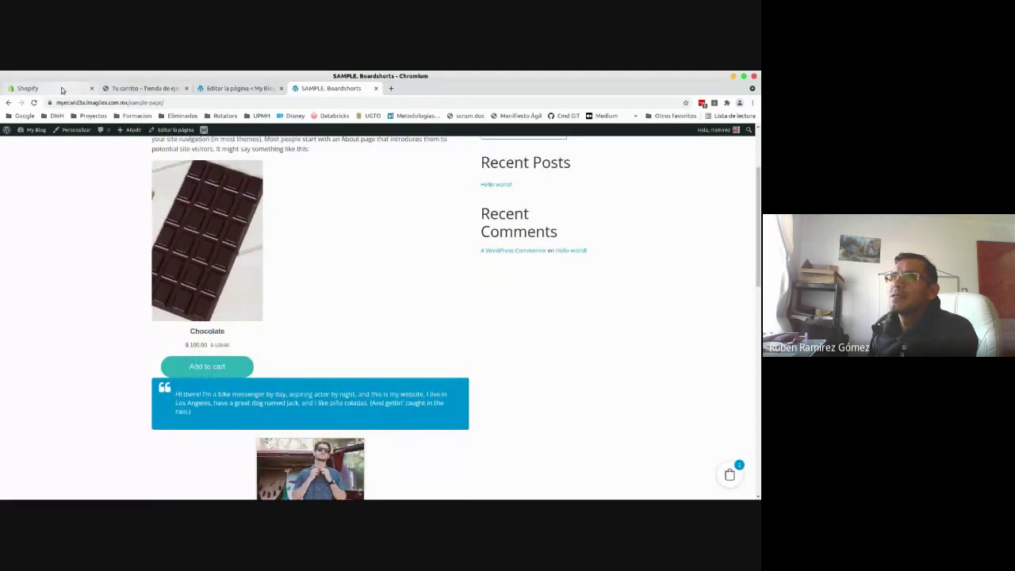
left_click(62, 89)
left_click(143, 88)
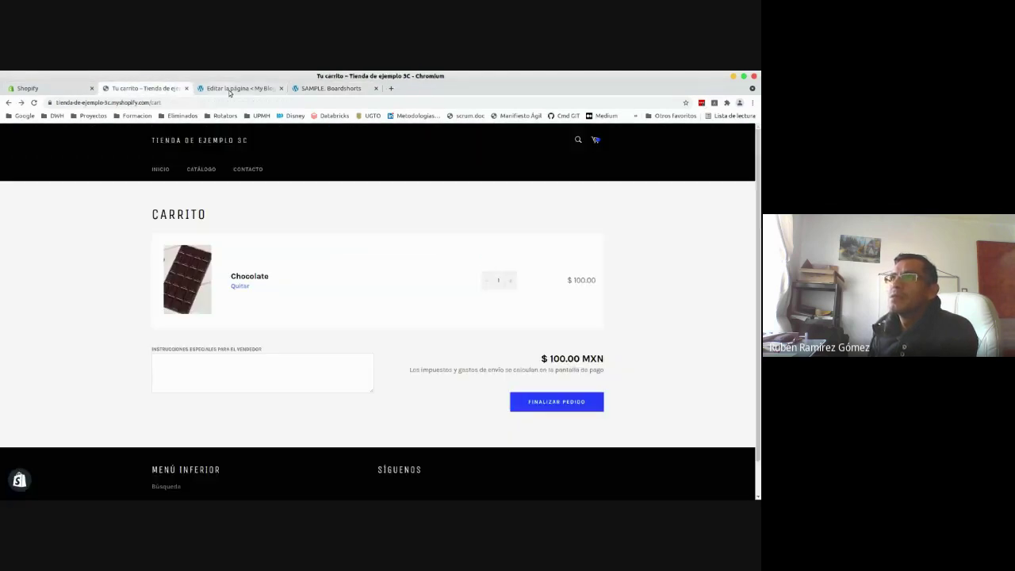
left_click(234, 88)
left_click(201, 394)
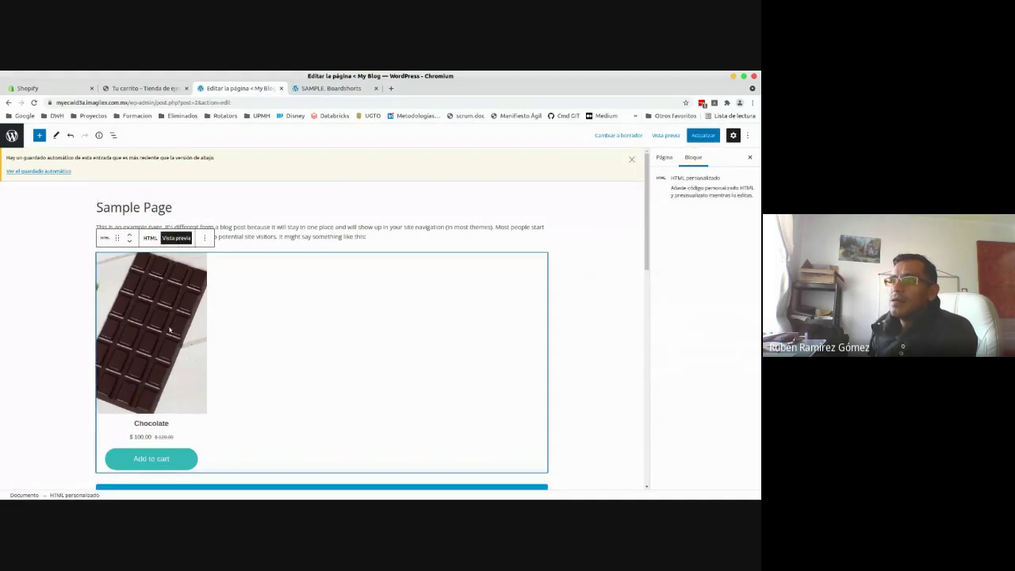
- Delete the Chocolate HTML block from below the intro paragraph
left_click(204, 238)
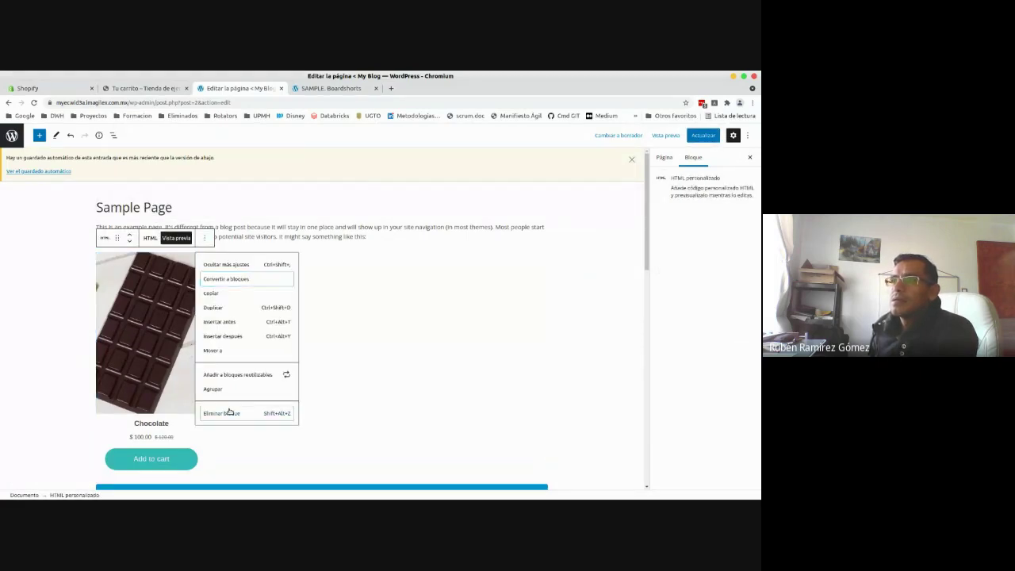
left_click(229, 413)
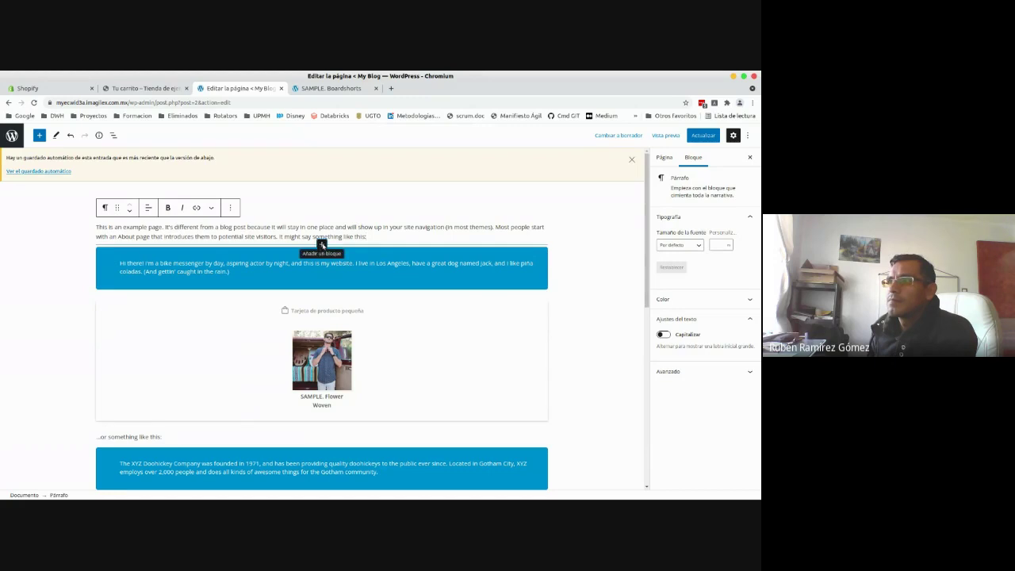
left_click(321, 245)
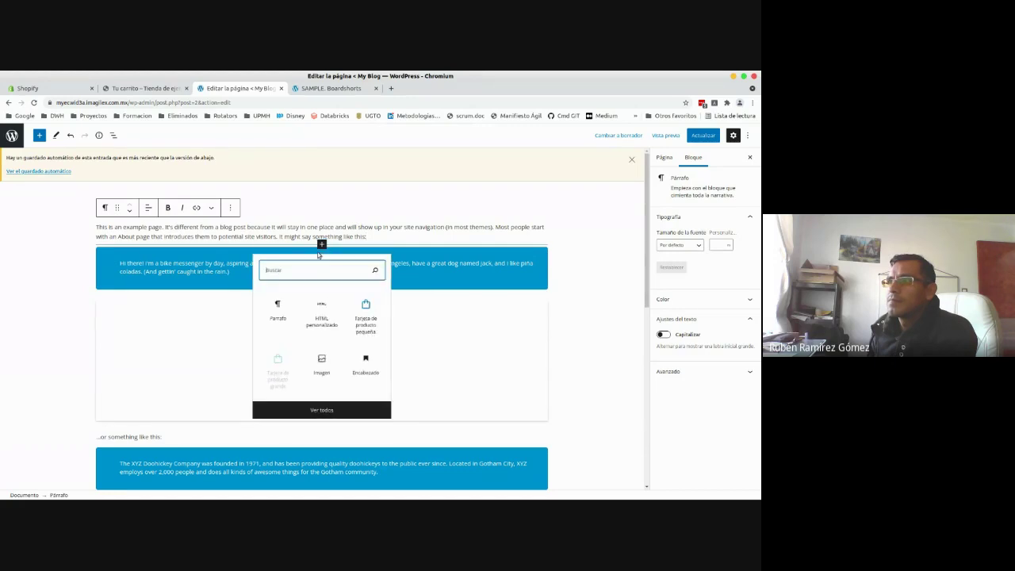
left_click(315, 412)
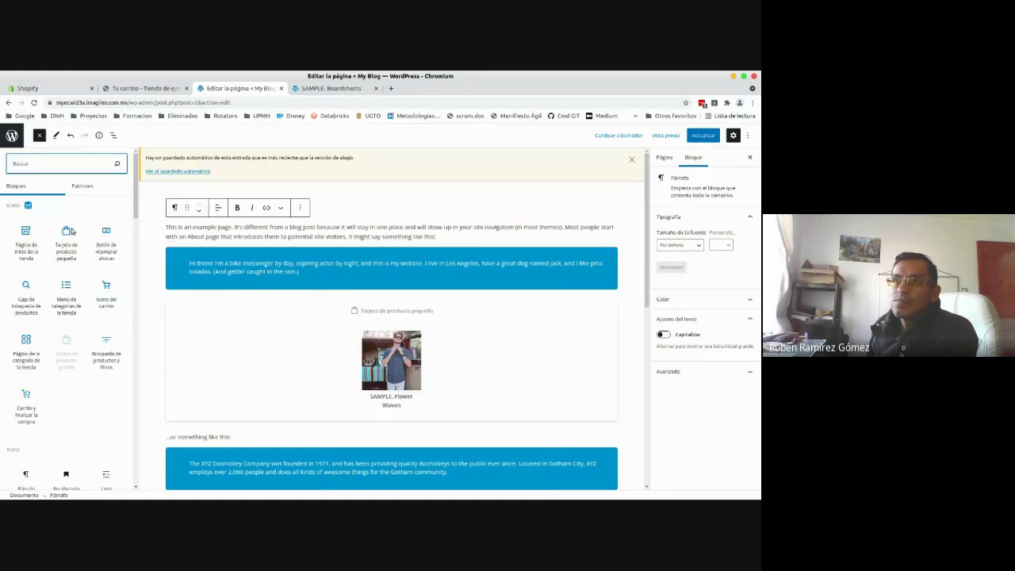
- Browse the column patterns, then search 'colum' and insert a Columns block
left_click_drag(134, 181, 134, 186)
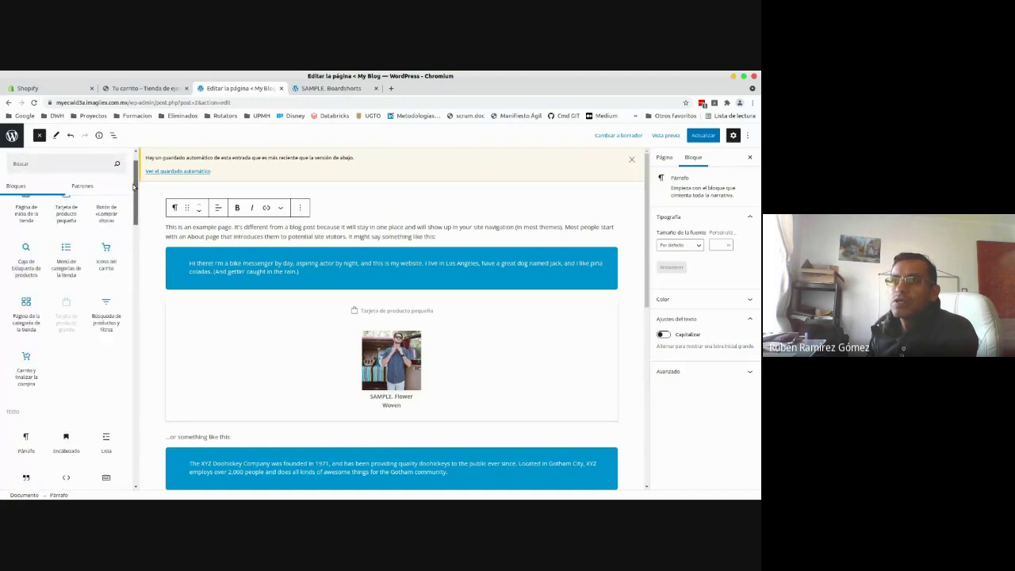
left_click(85, 185)
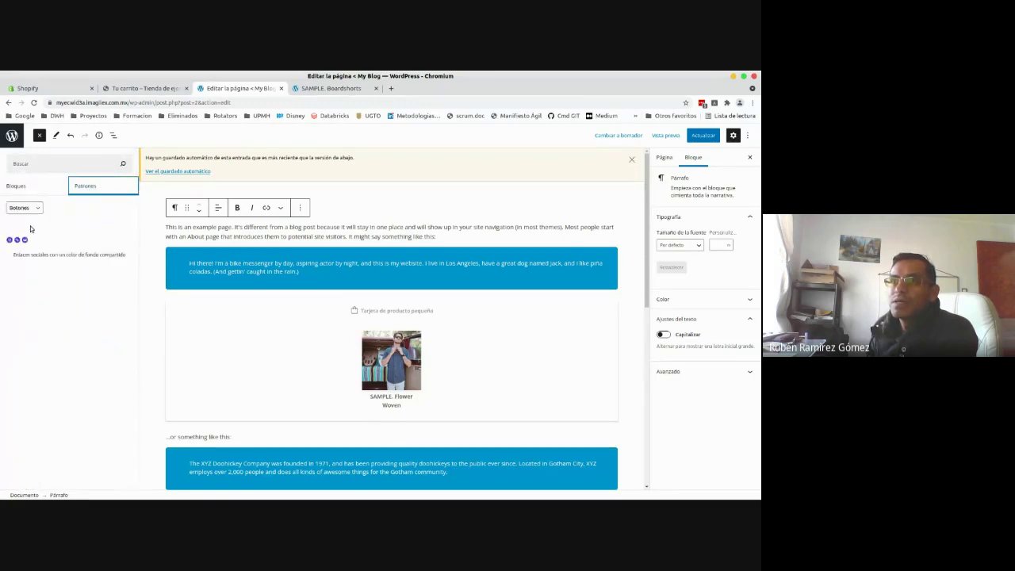
left_click(30, 210)
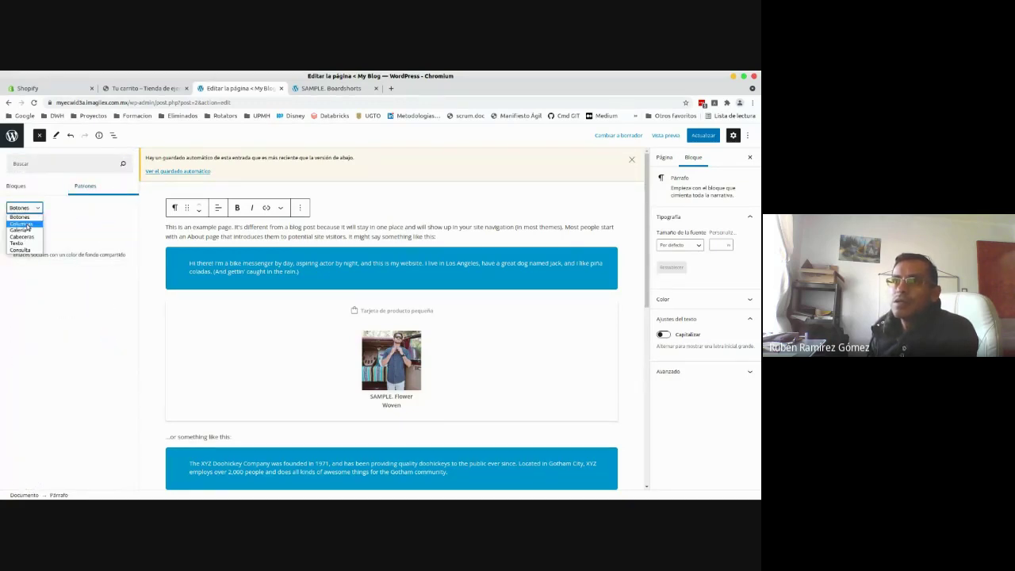
left_click(27, 225)
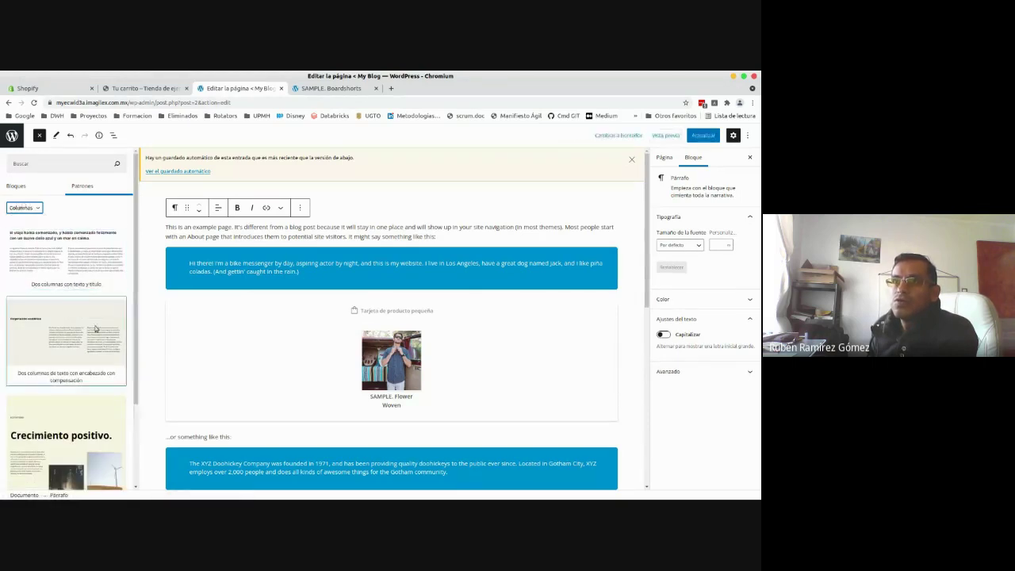
left_click(24, 207)
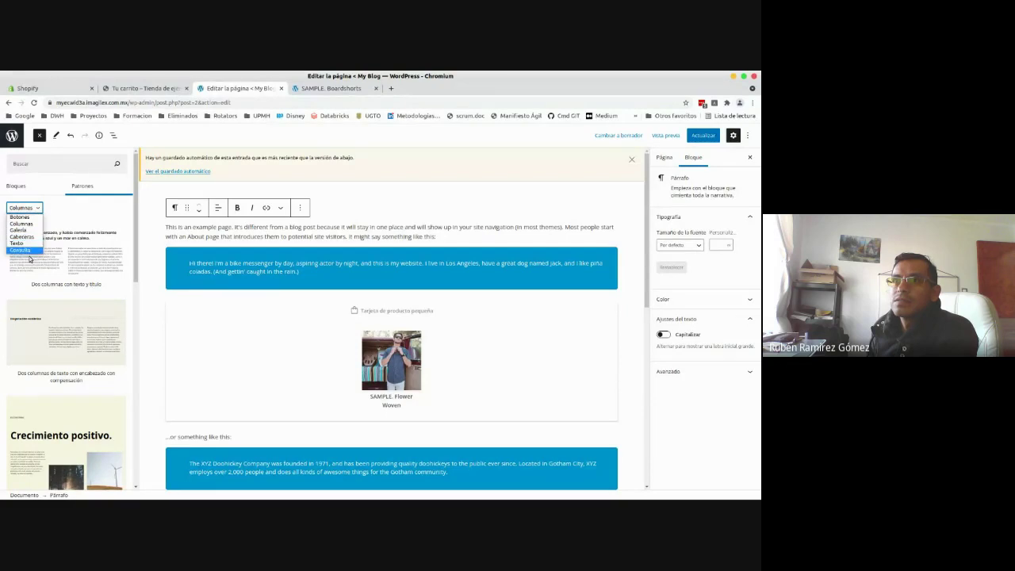
left_click(16, 190)
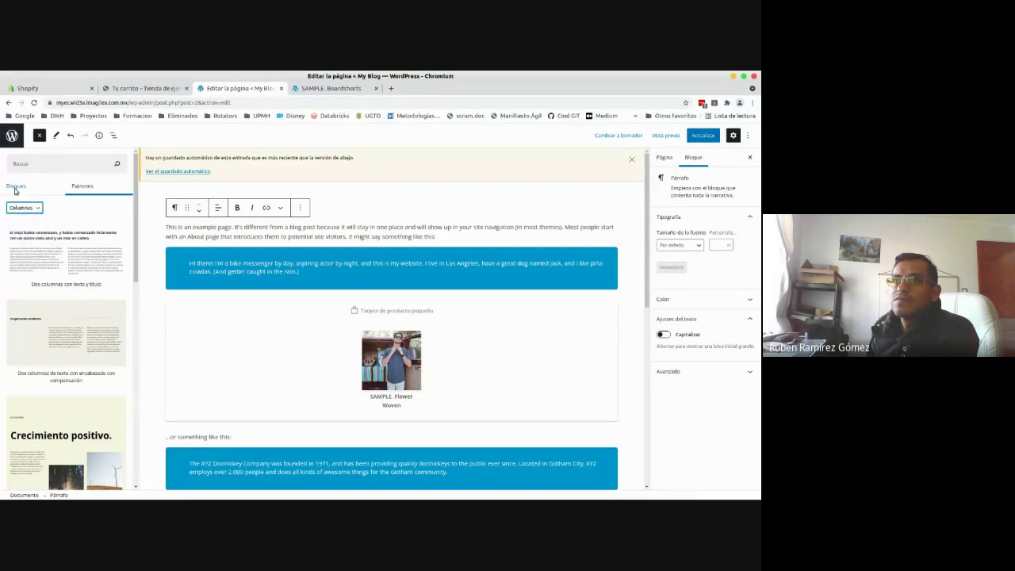
left_click(16, 192)
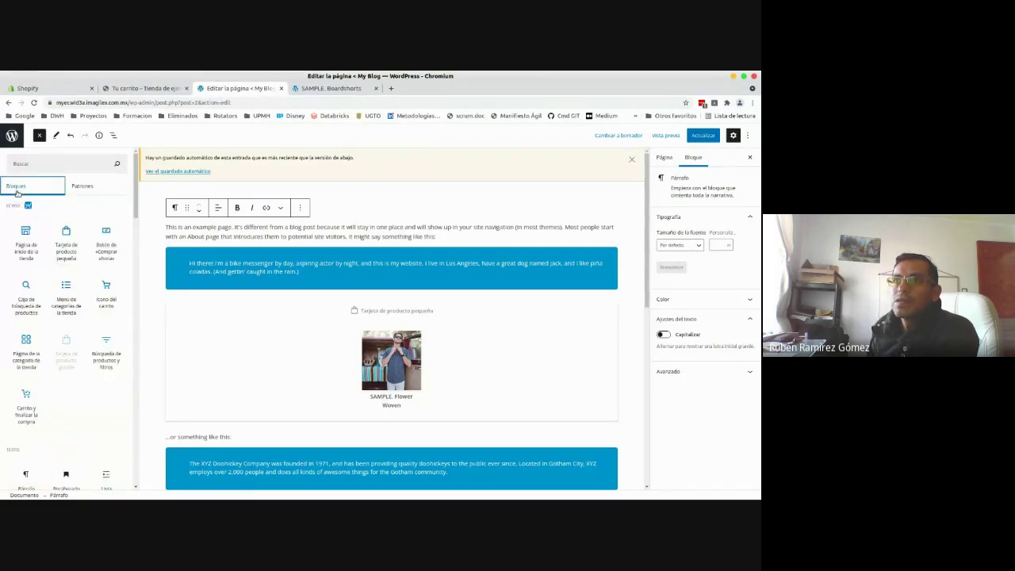
left_click(49, 162)
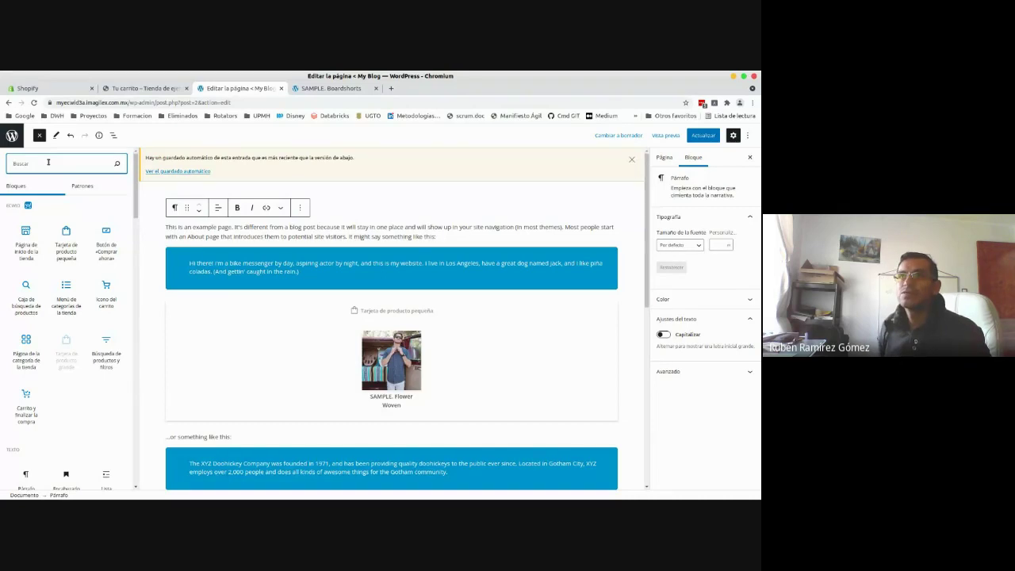
type("colum")
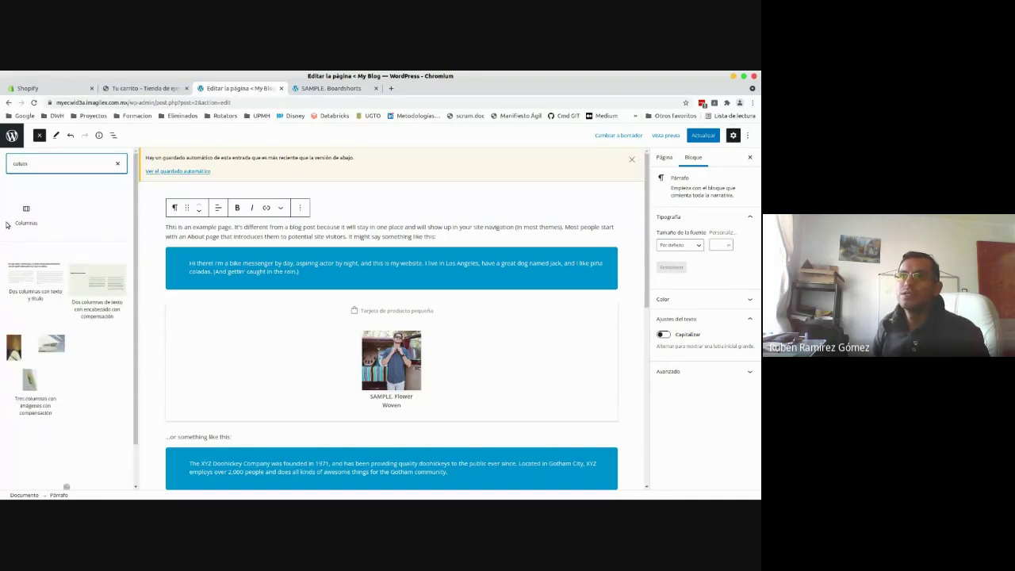
left_click(34, 211)
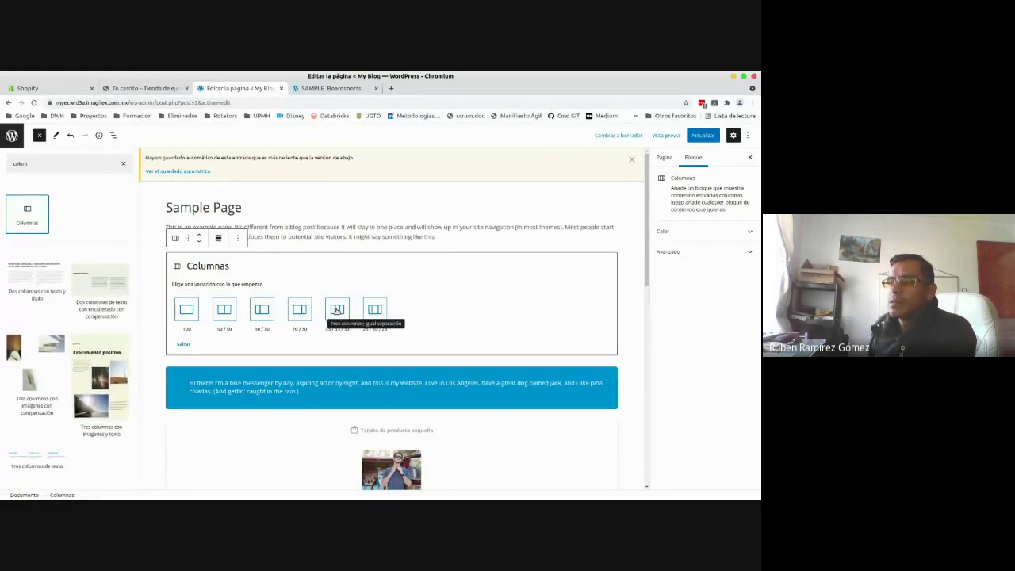
- Choose the 33/33/33 layout and paste the Shopify embed code into a middle-column Custom HTML block
left_click(337, 309)
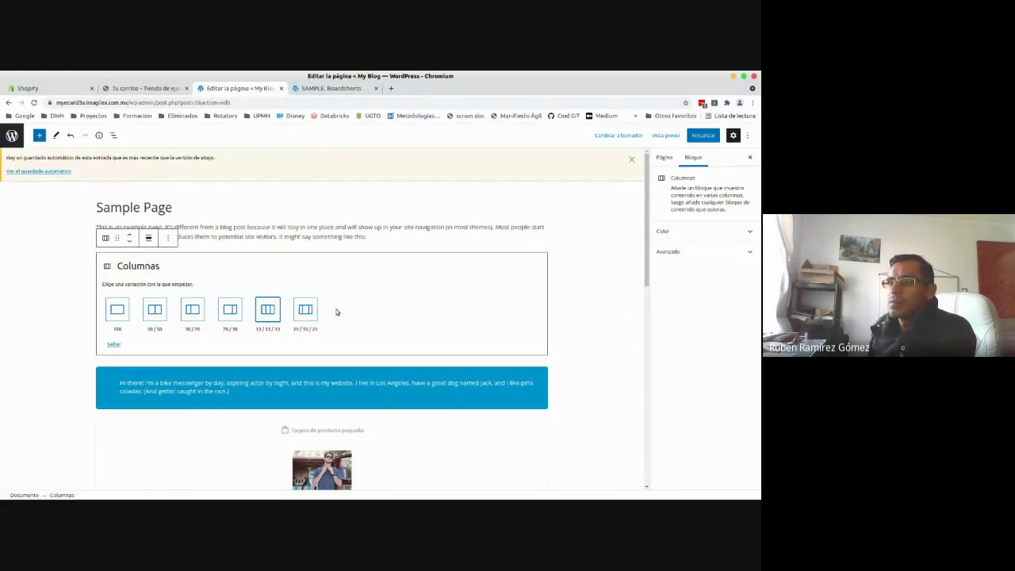
left_click(267, 309)
left_click(267, 312)
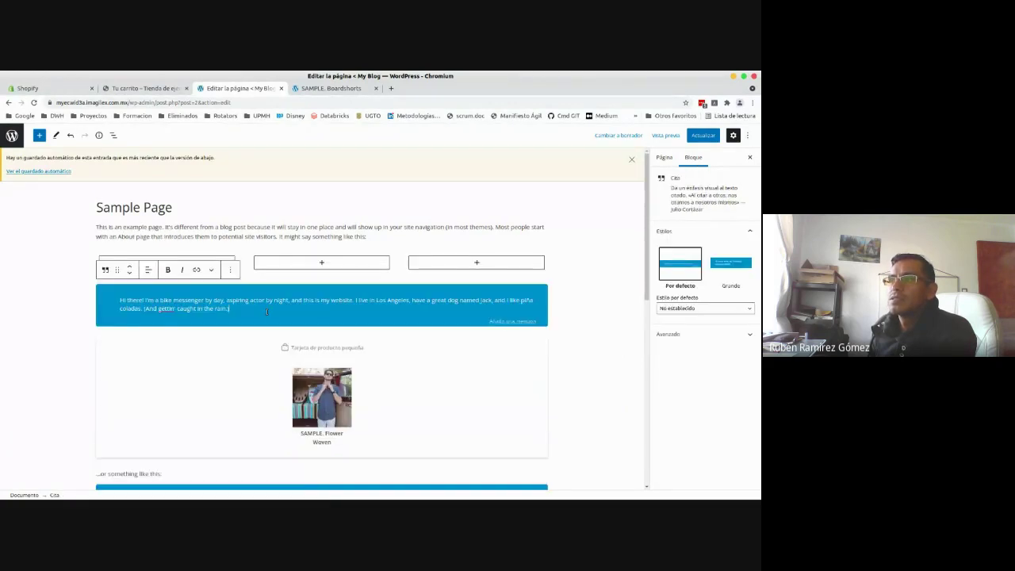
left_click(321, 263)
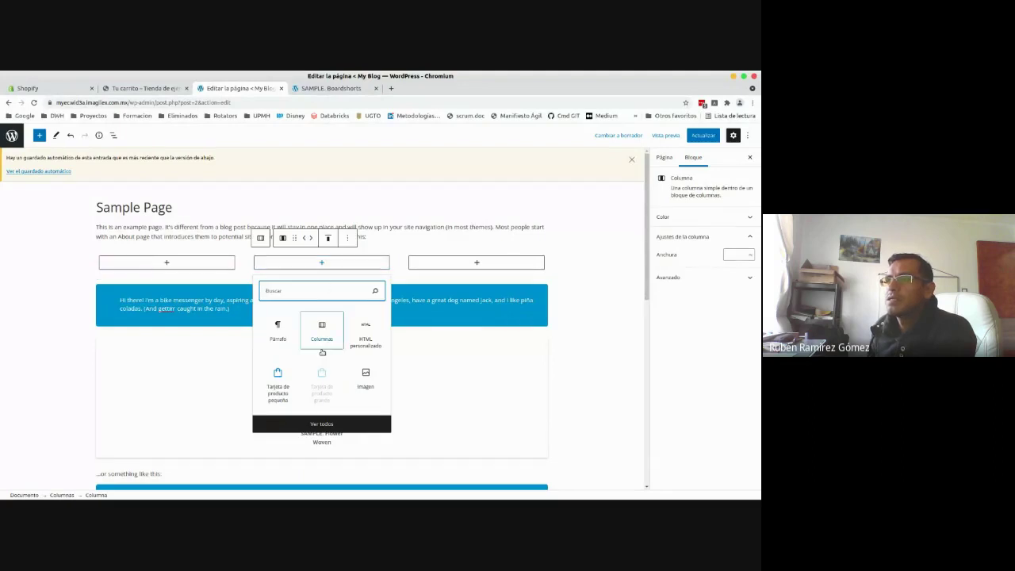
left_click(366, 330)
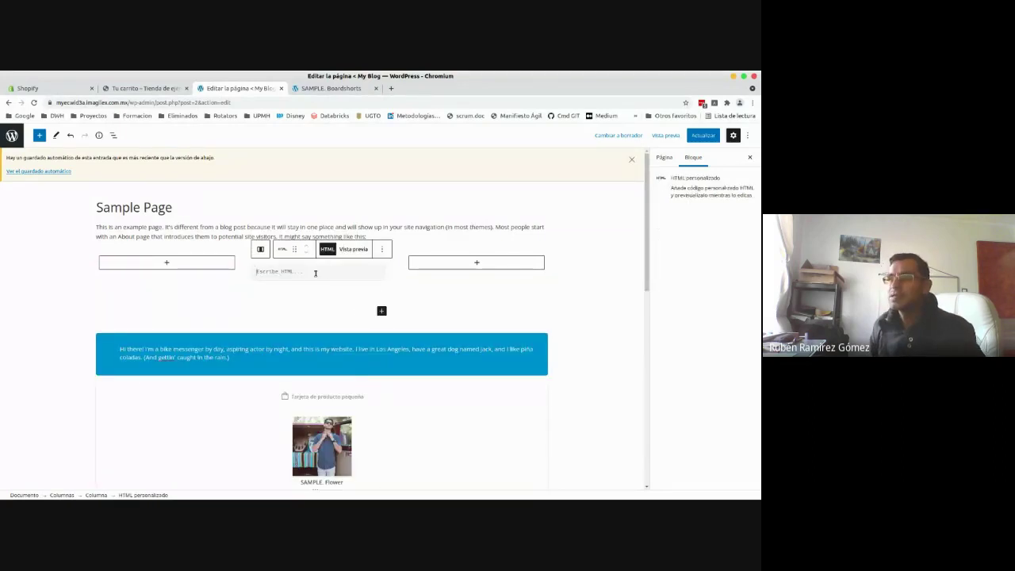
key("ctrl+v")
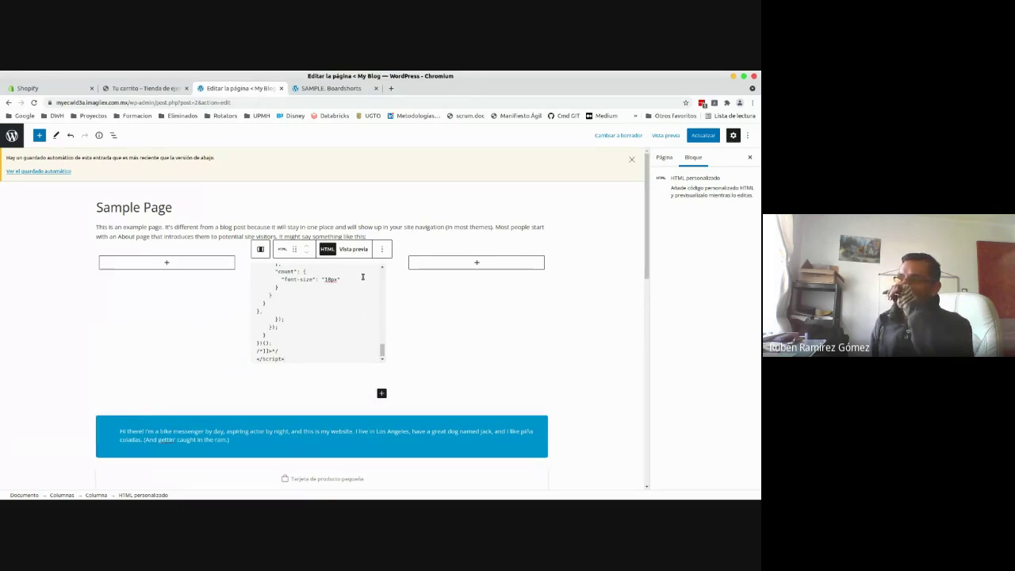
- Preview the buy button, save the Sample Page with Actualizar, and go to the live-page tab
left_click(353, 249)
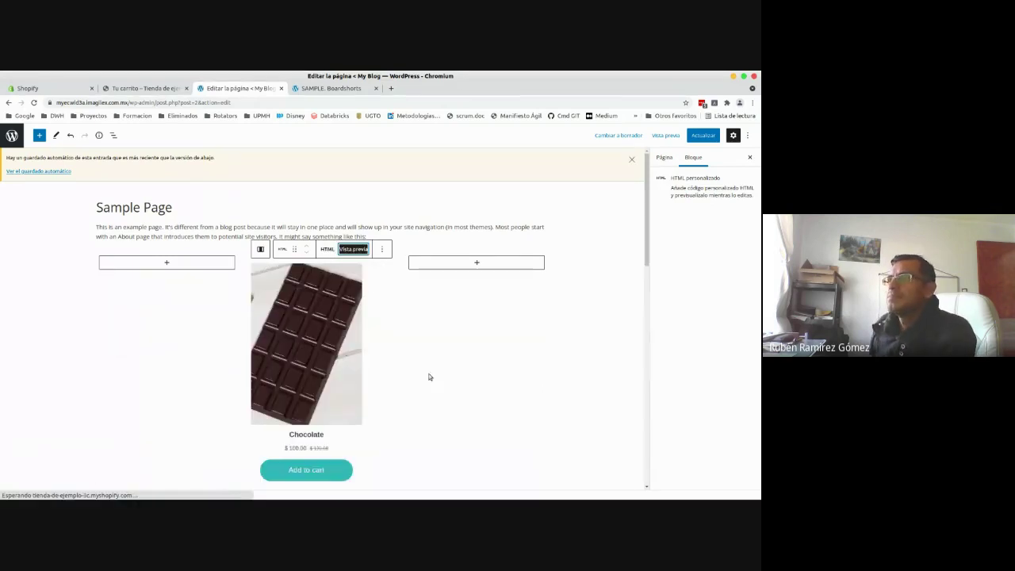
left_click(463, 372)
left_click(585, 229)
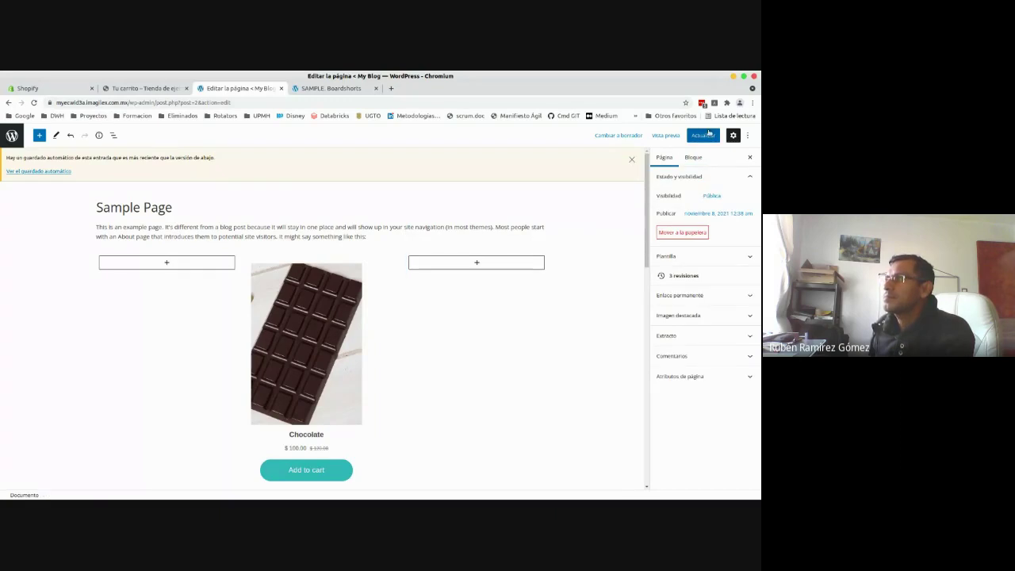
left_click(707, 135)
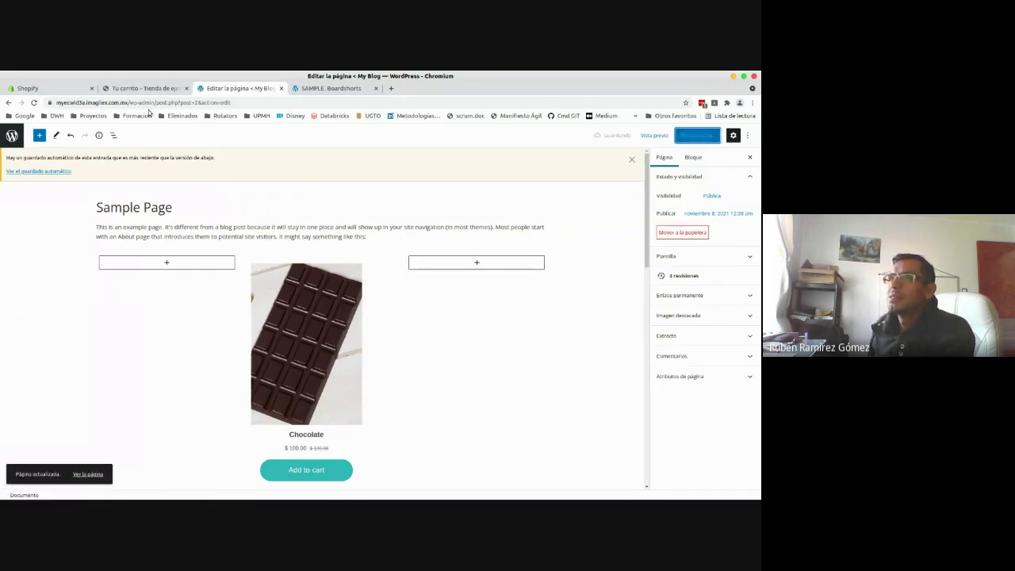
left_click(315, 88)
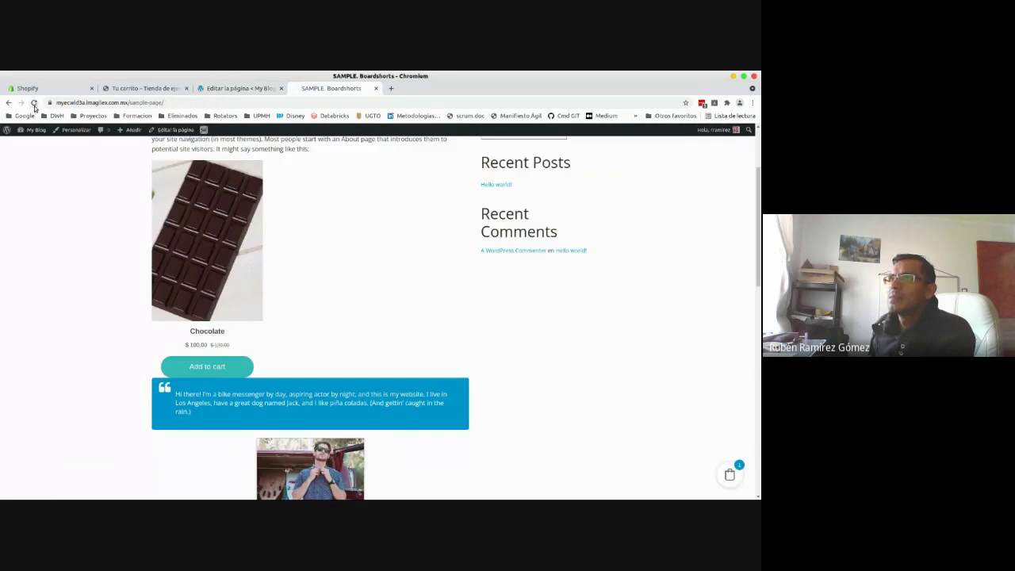
- Reload the live Sample Page and scroll to the Chocolate card centred in its middle column
left_click(33, 102)
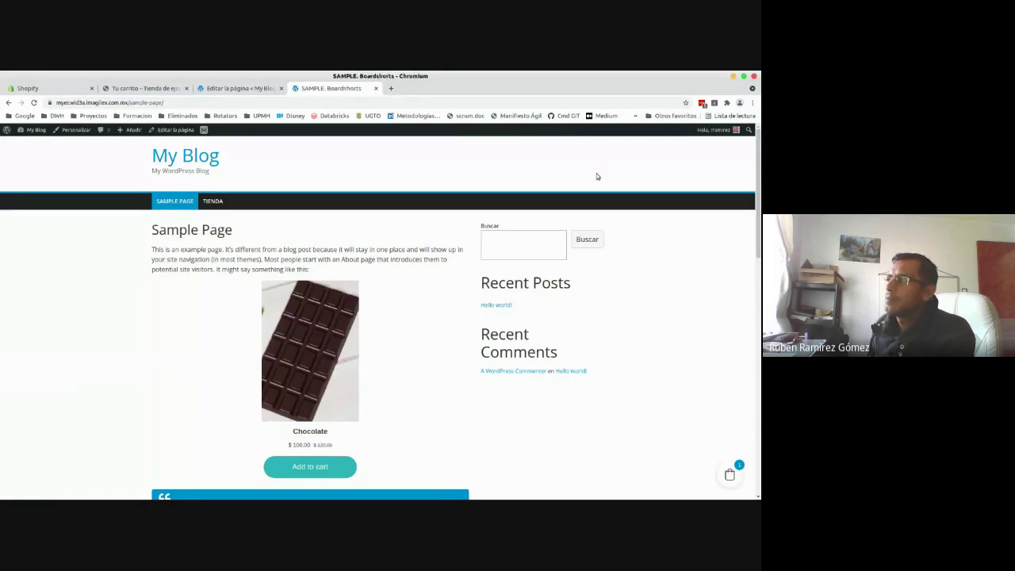
left_click_drag(759, 189, 758, 210)
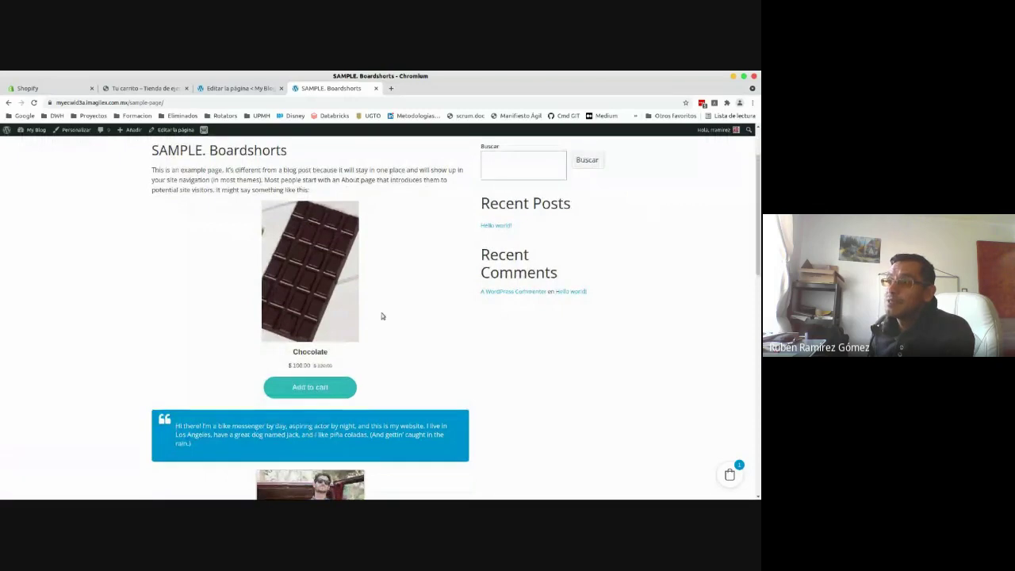
scroll(726, 285, "down", 3)
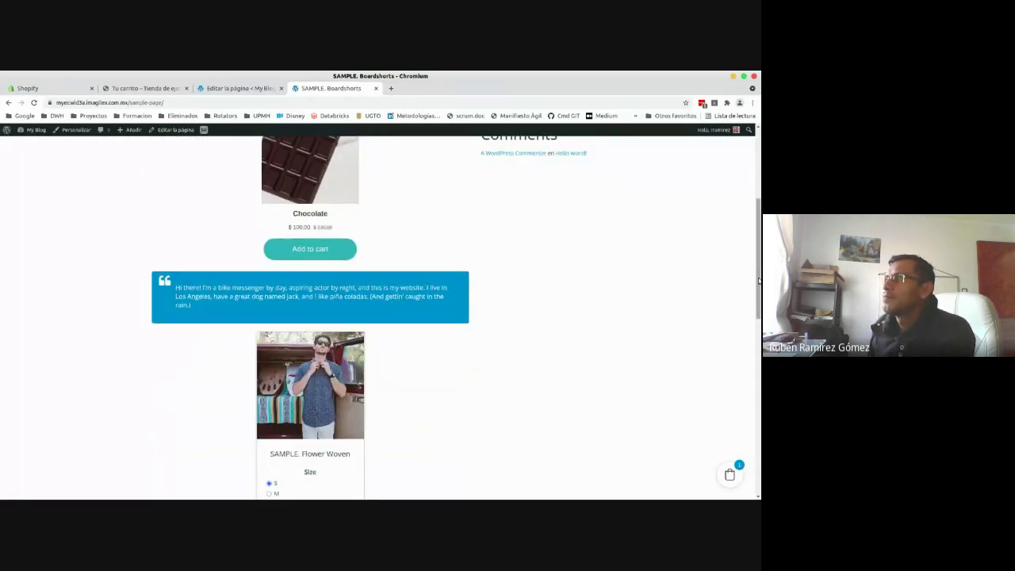
left_click_drag(759, 271, 760, 224)
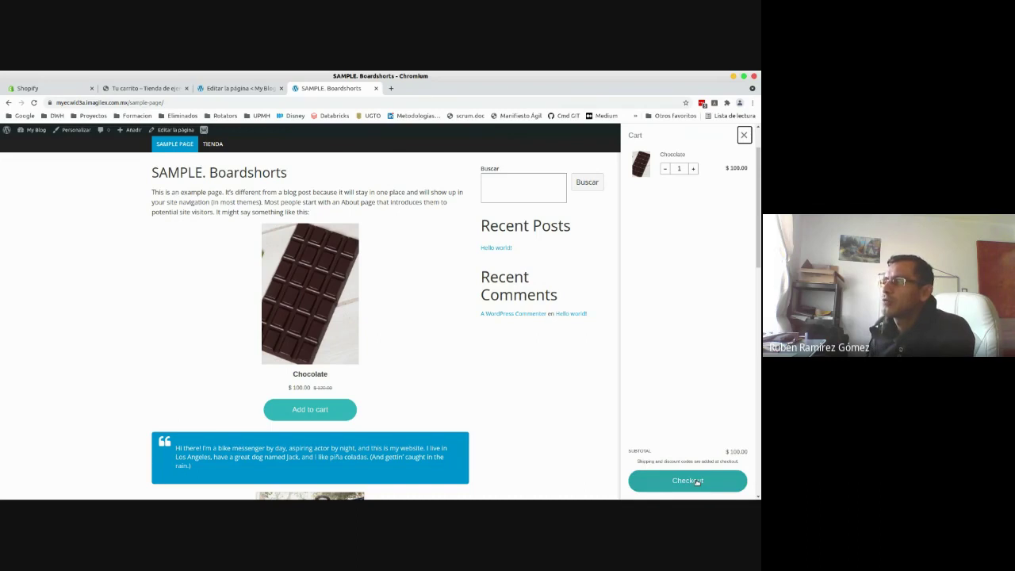
- Check out the one Chocolate and close the resulting 'store isn't taking orders' window
left_click(697, 480)
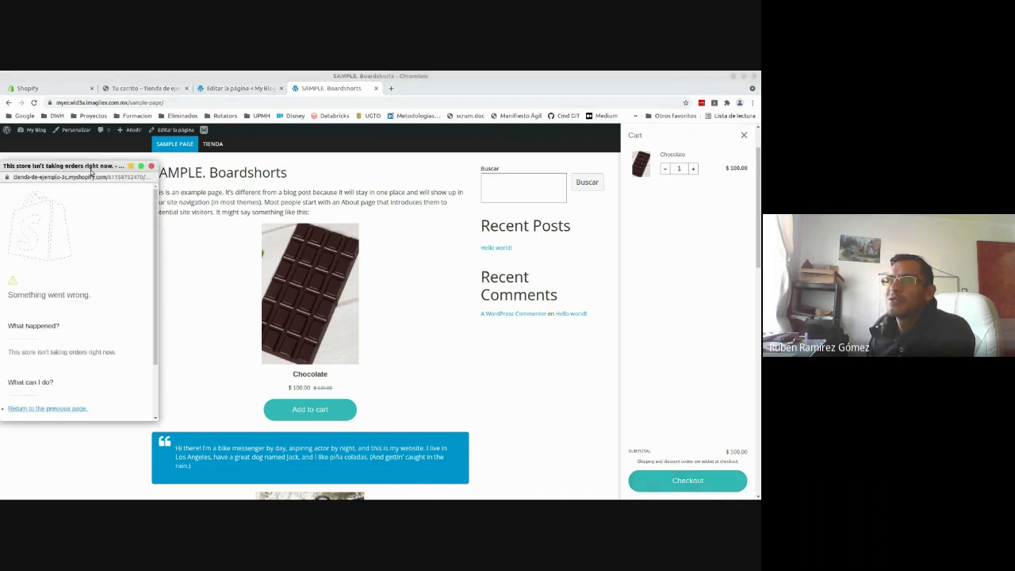
left_click_drag(91, 172, 192, 173)
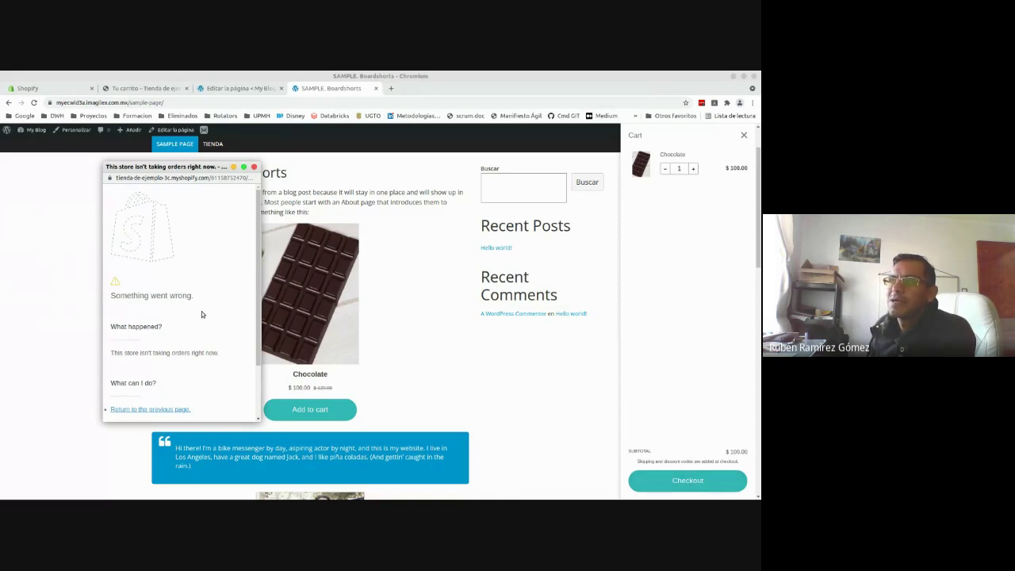
left_click_drag(182, 187, 198, 204)
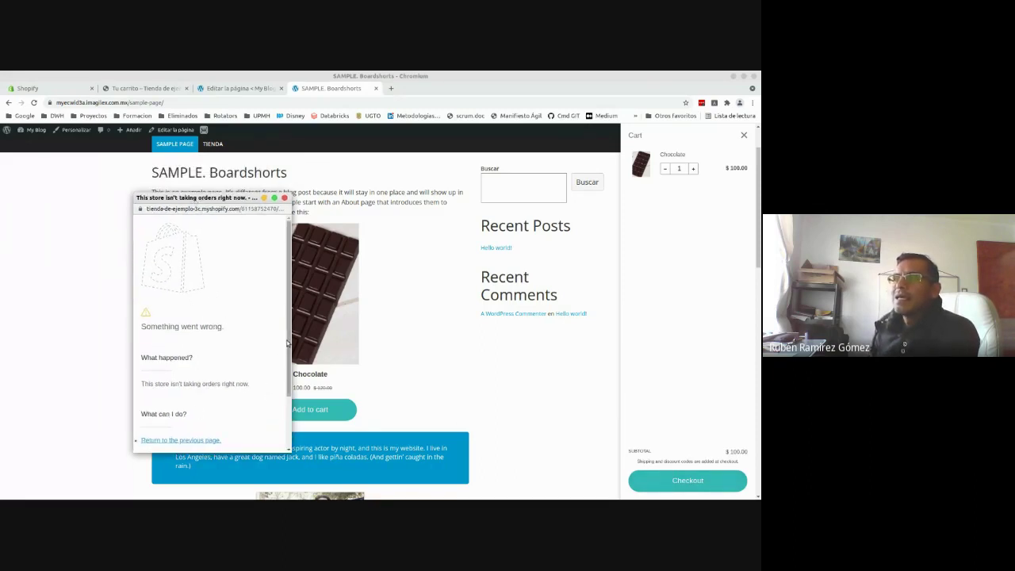
scroll(272, 359, "down", 2)
scroll(168, 326, "up", 2)
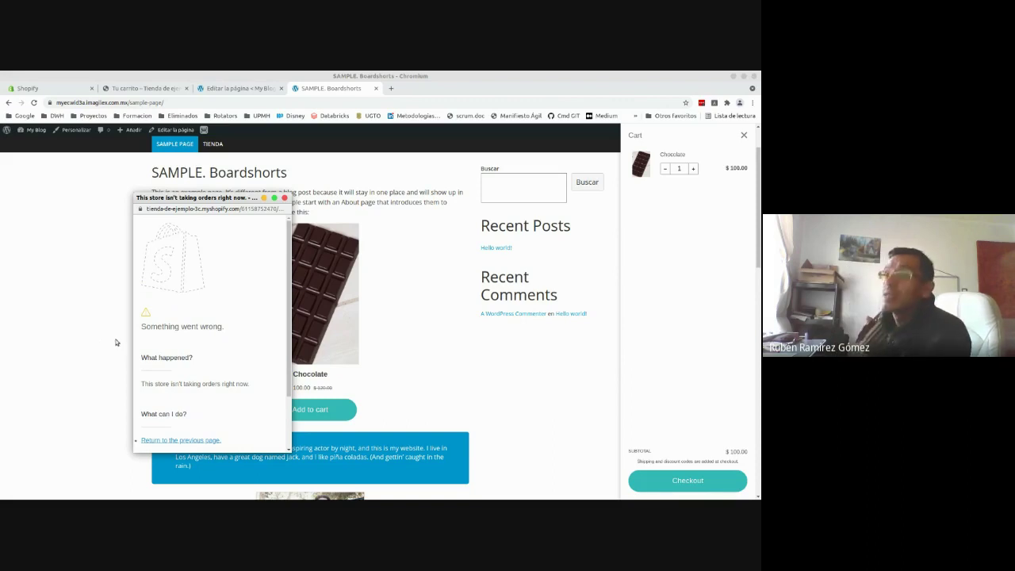
left_click_drag(243, 203, 242, 213)
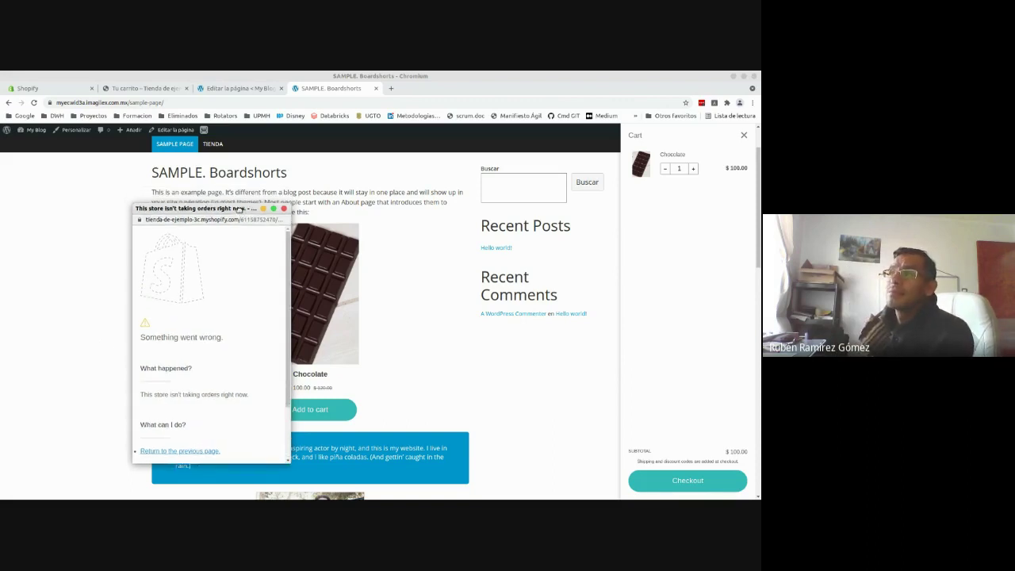
left_click(283, 209)
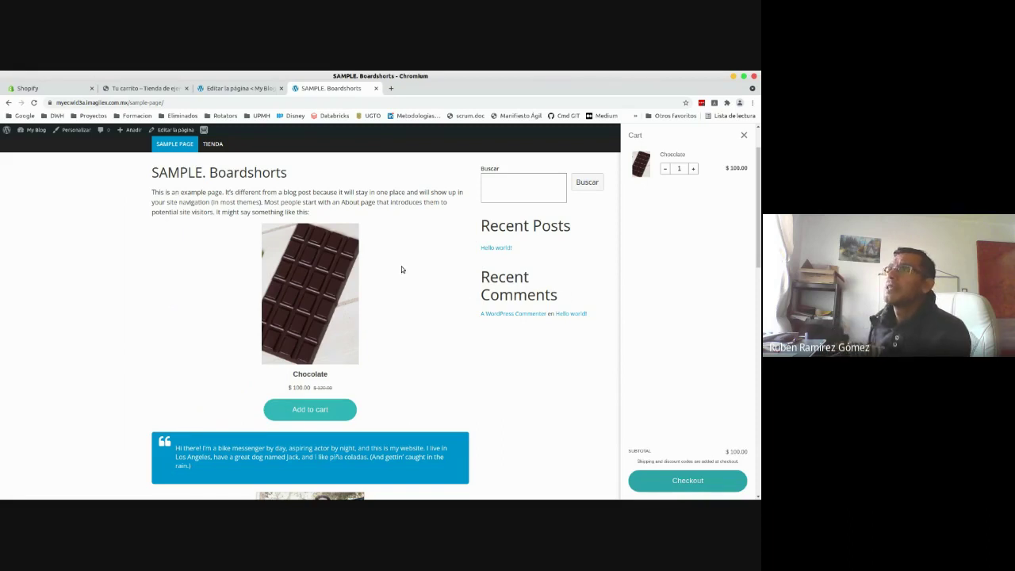
- Close the cart panel on the live page and switch back to the 'Editar la página' tab
left_click(744, 136)
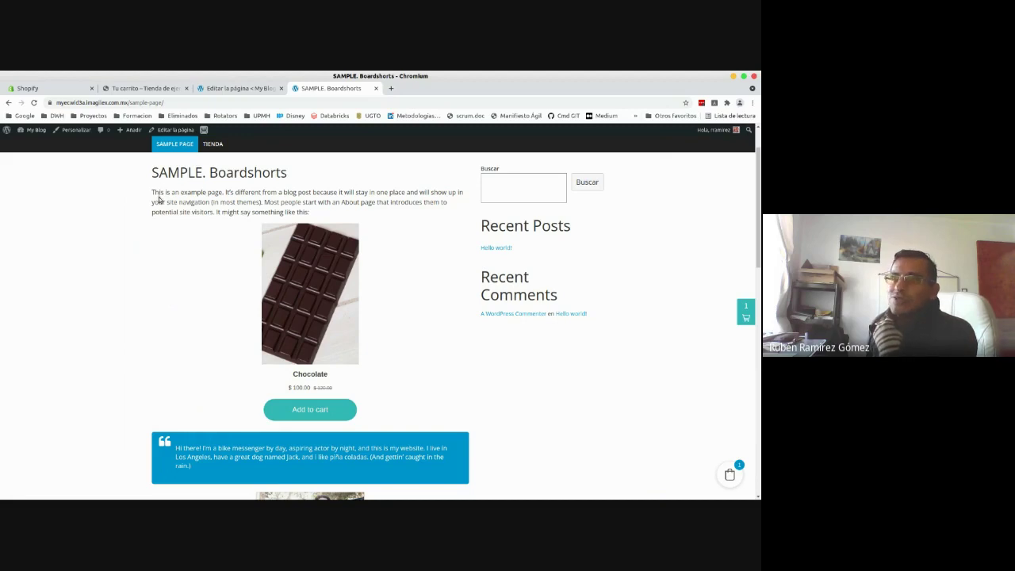
left_click_drag(153, 192, 320, 214)
left_click(320, 215)
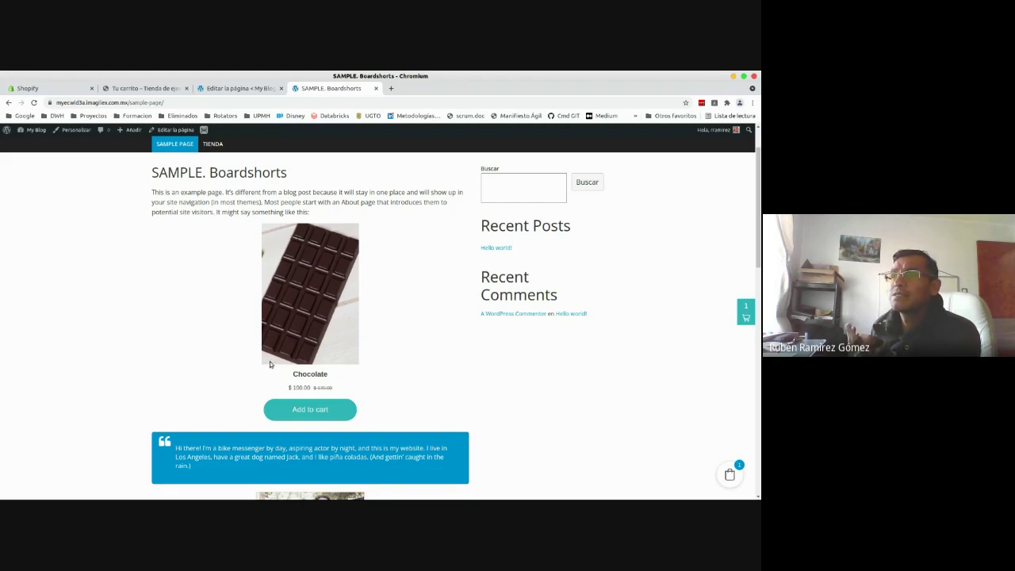
left_click(214, 88)
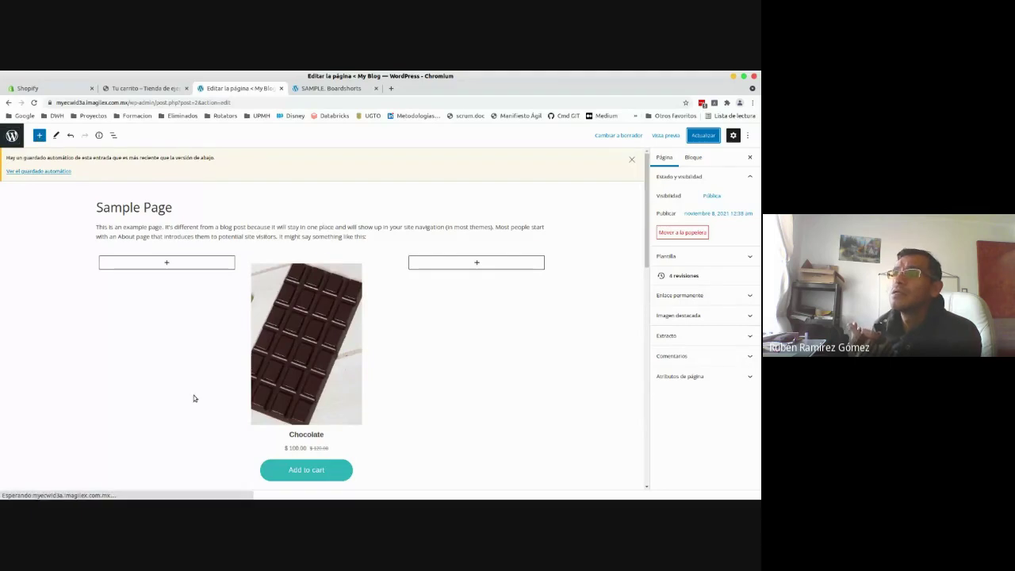
- Browse the left column's block and pattern library without inserting anything, then exit to Páginas
left_click(164, 262)
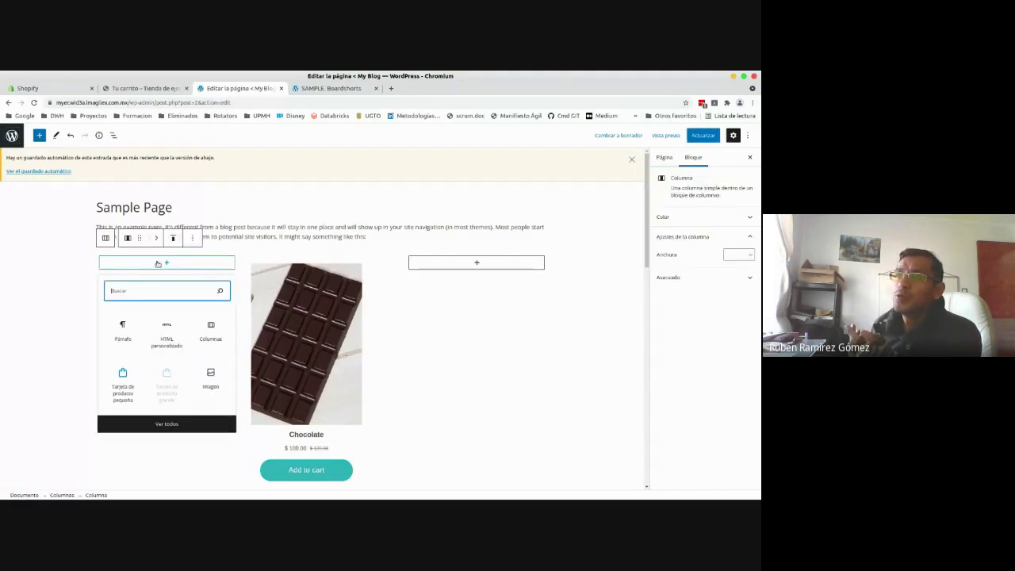
left_click(169, 425)
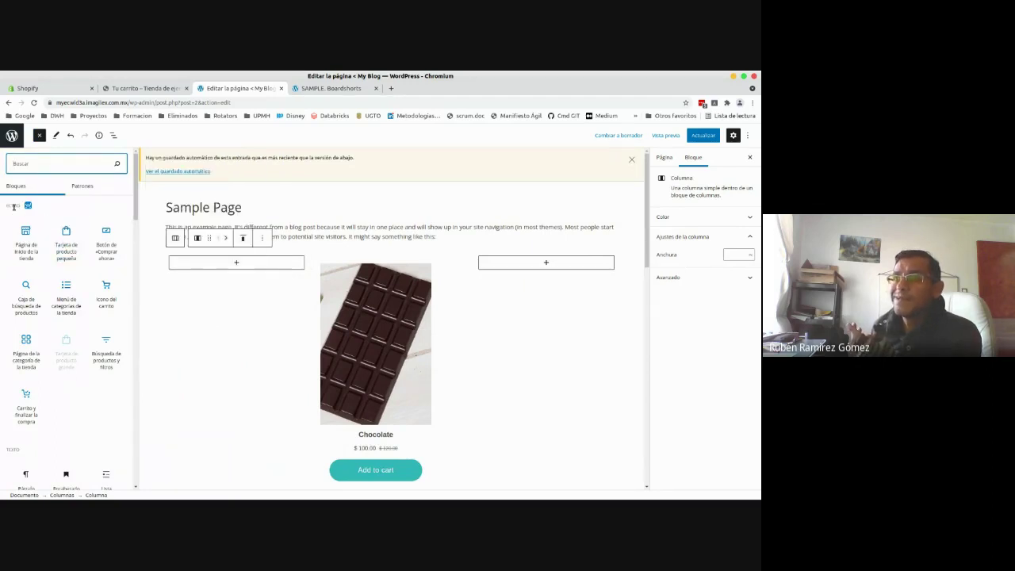
mouse_move(136, 198)
left_mouse_down()
mouse_move(137, 340)
mouse_move(131, 186)
left_mouse_up()
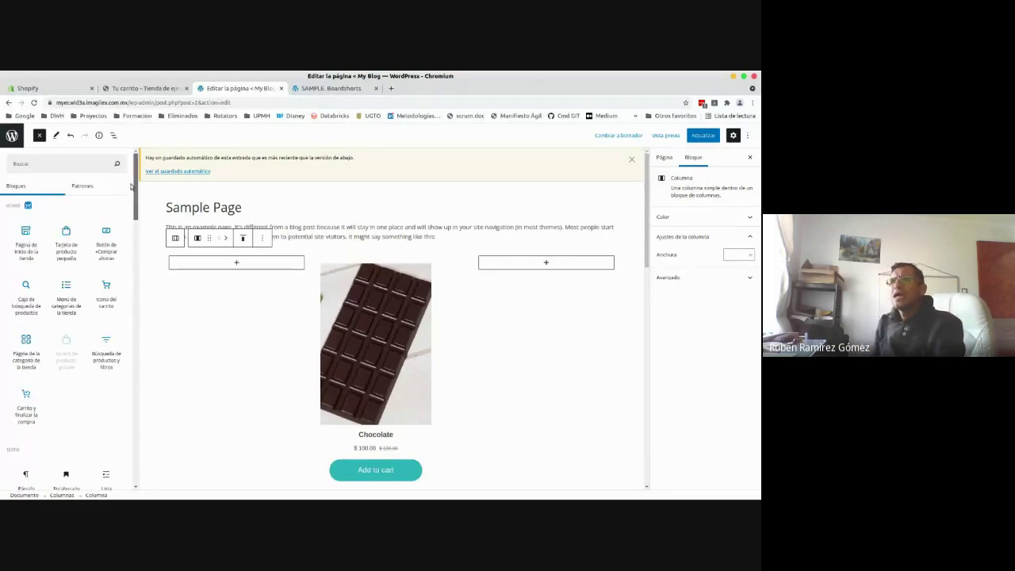
left_click(131, 186)
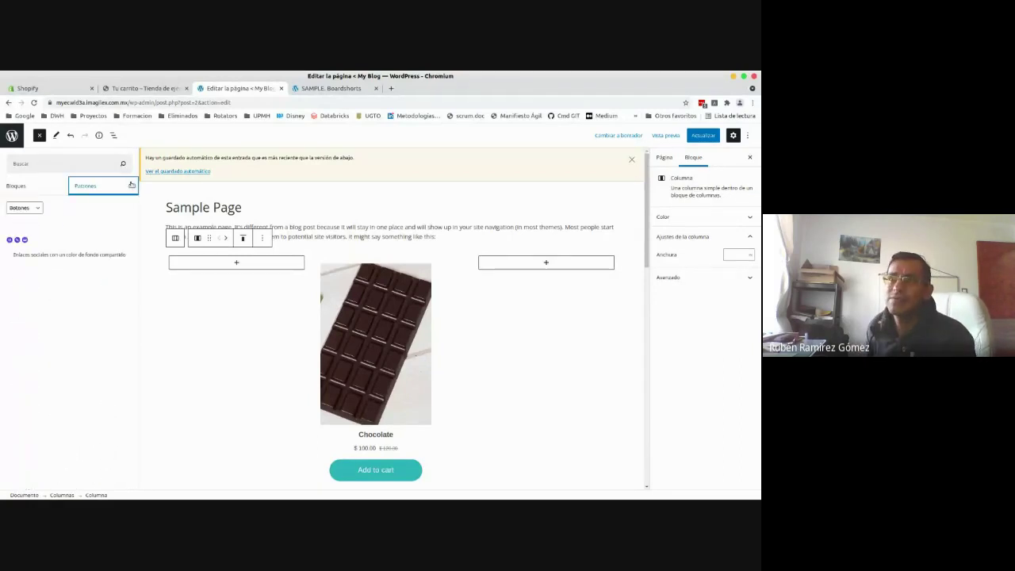
left_click(21, 186)
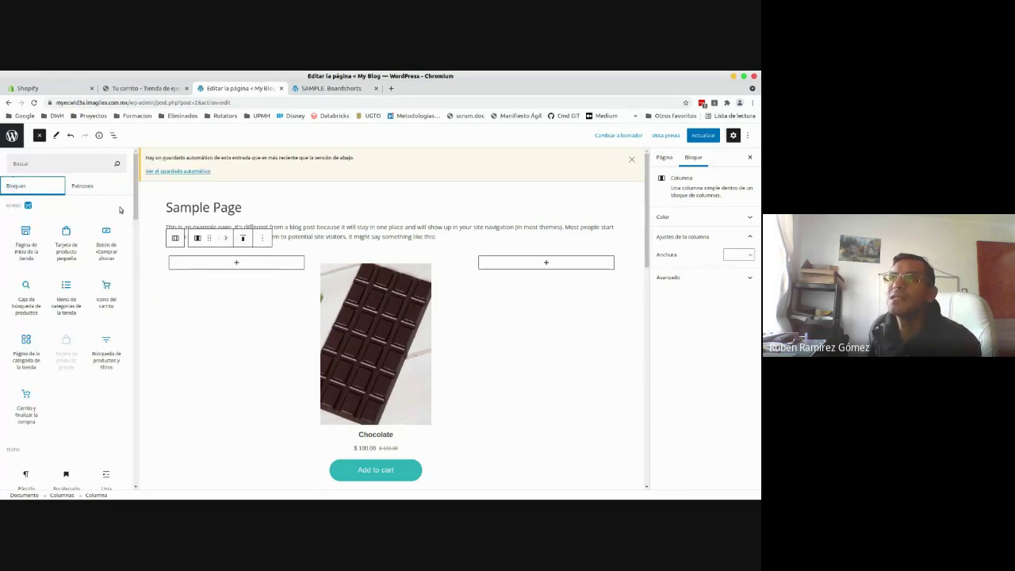
mouse_move(137, 191)
left_mouse_down()
mouse_move(141, 470)
mouse_move(146, 210)
mouse_move(125, 190)
left_mouse_up()
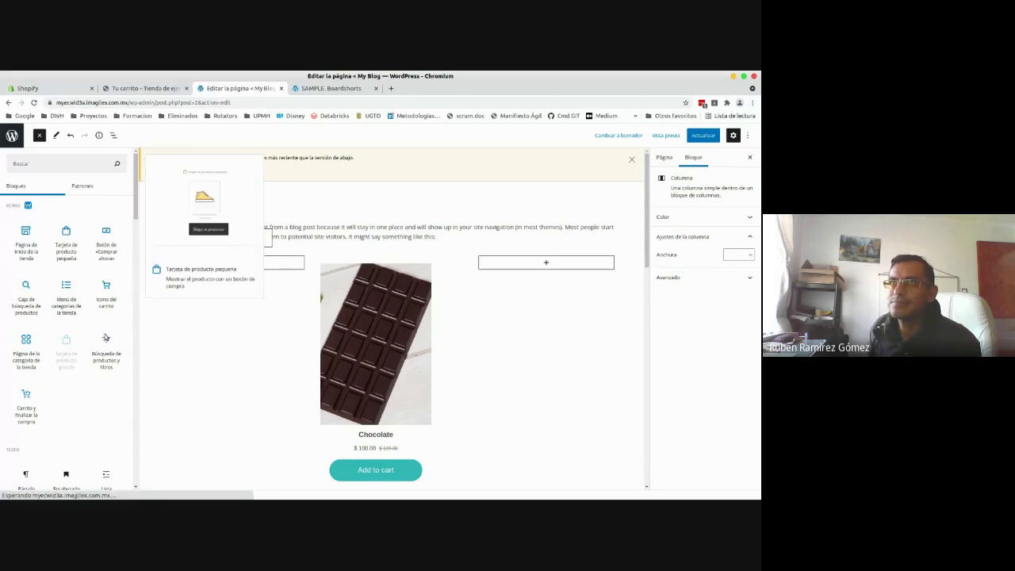
mouse_move(38, 260)
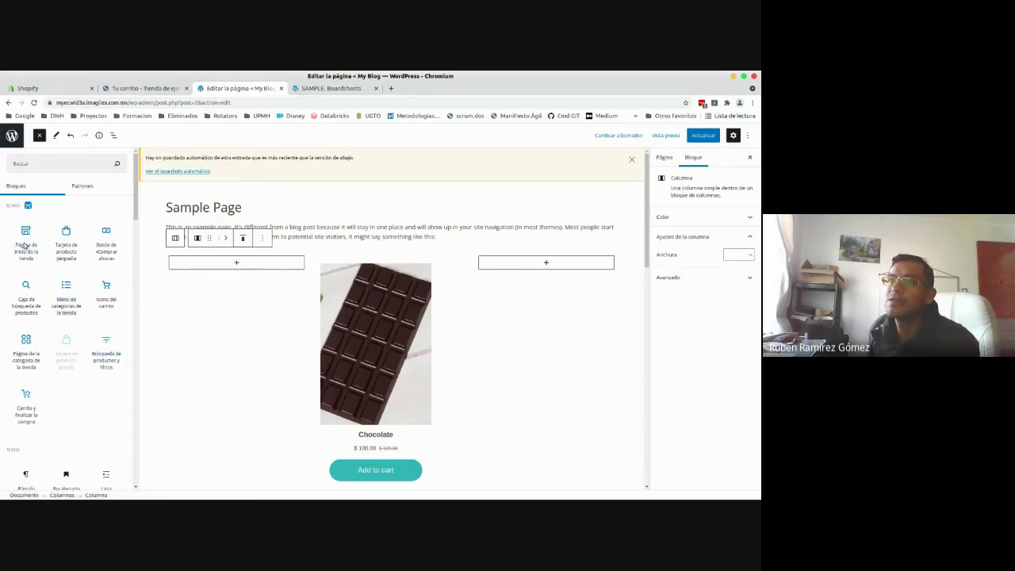
mouse_move(74, 253)
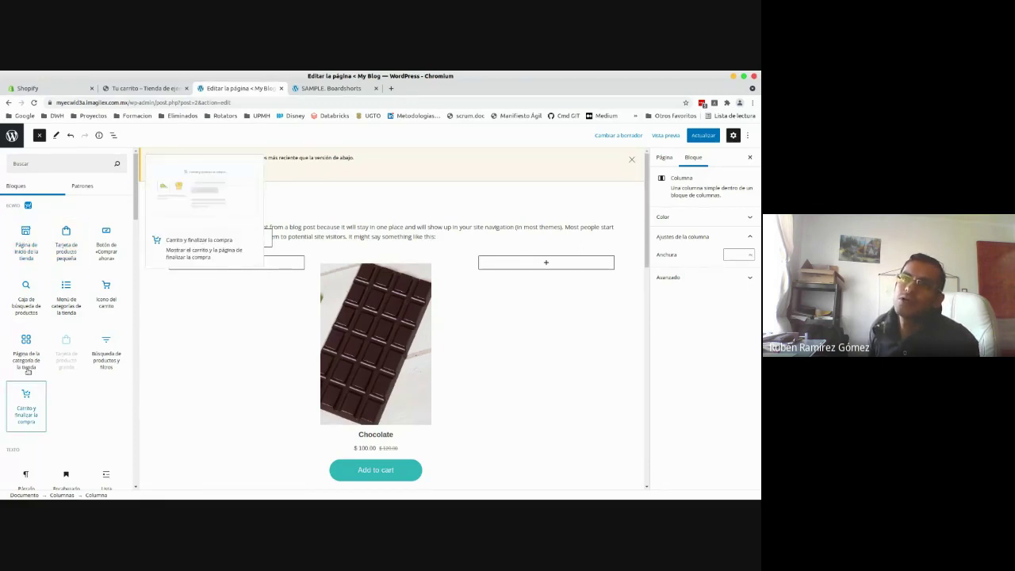
mouse_move(62, 315)
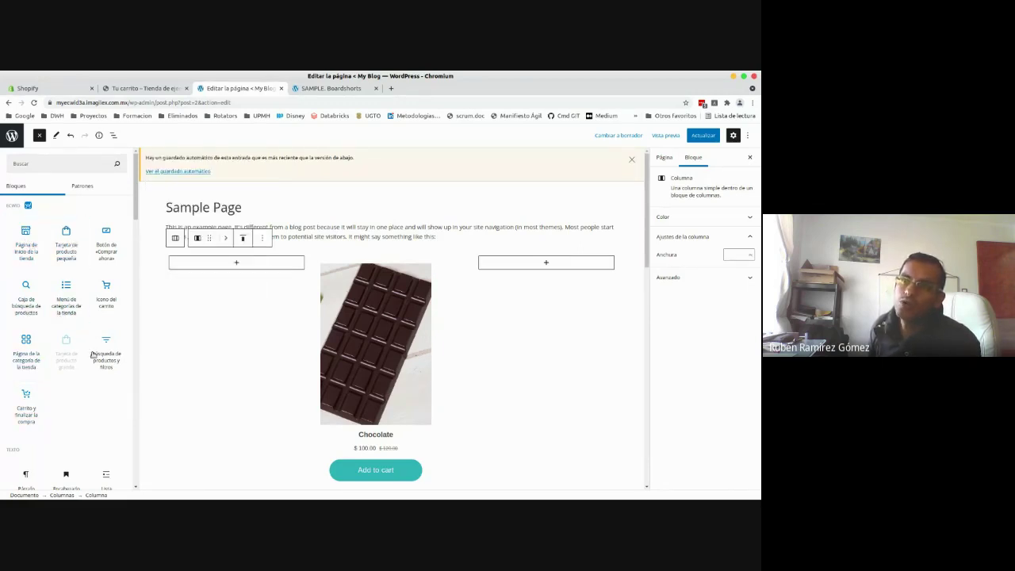
mouse_move(91, 299)
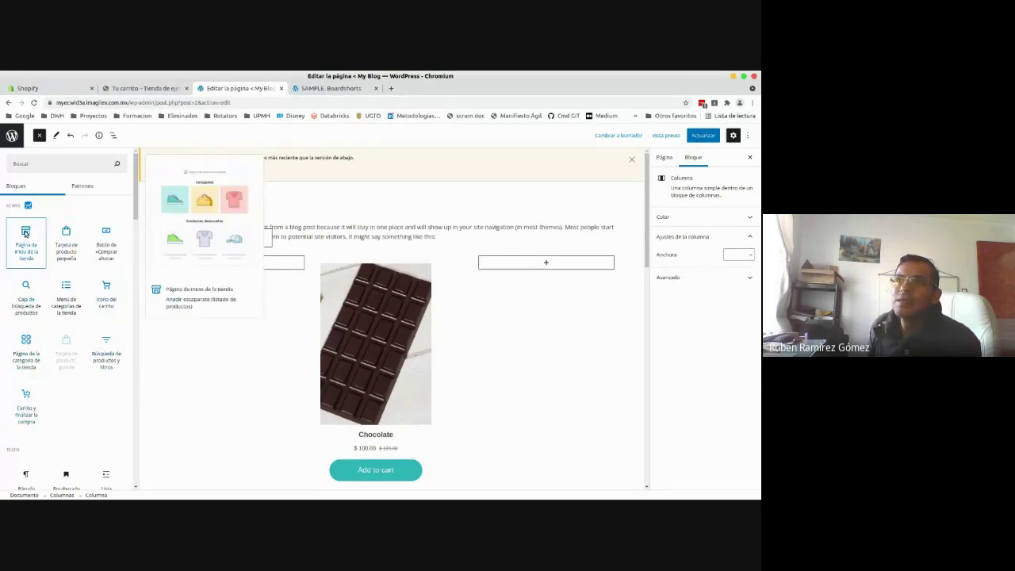
left_click(11, 135)
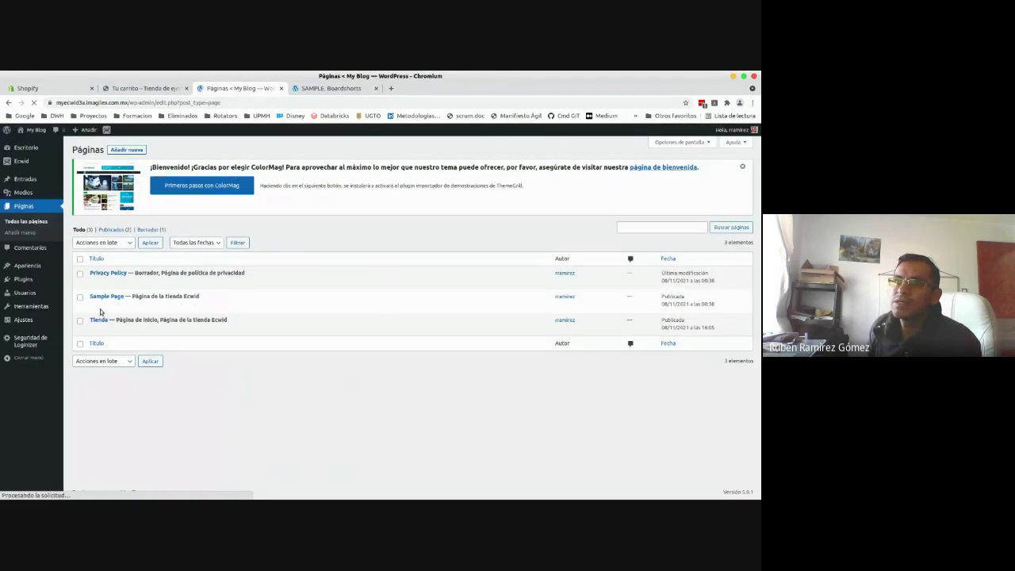
- Search the Plugins > Añadir nuevo directory for 'shopif'
left_click(28, 278)
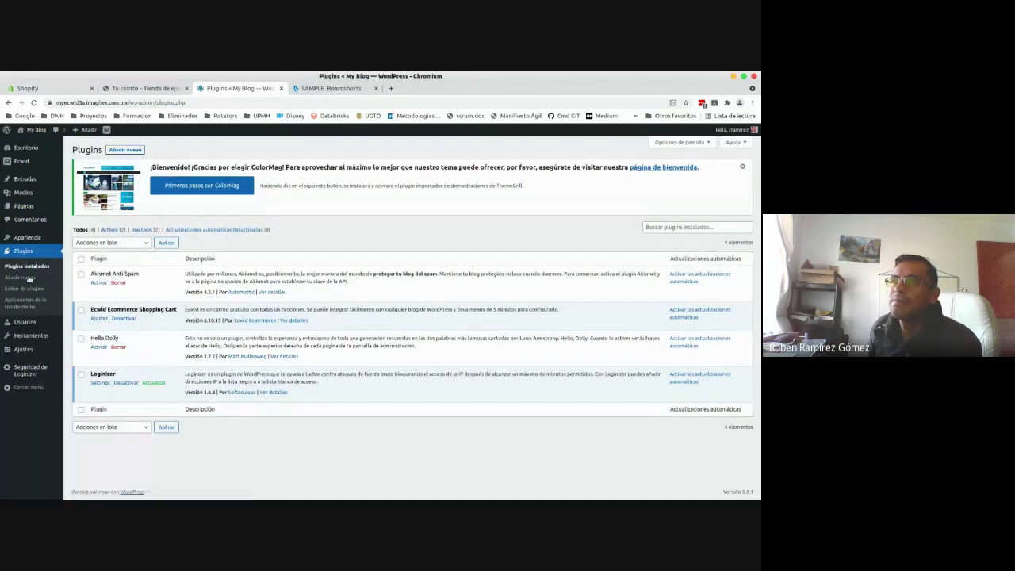
left_click(123, 151)
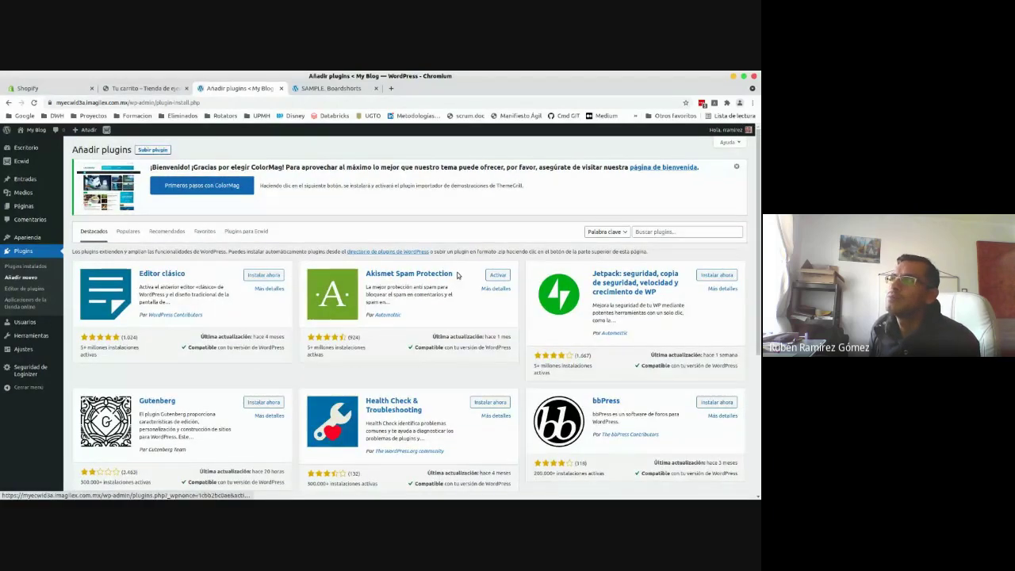
left_click(676, 231)
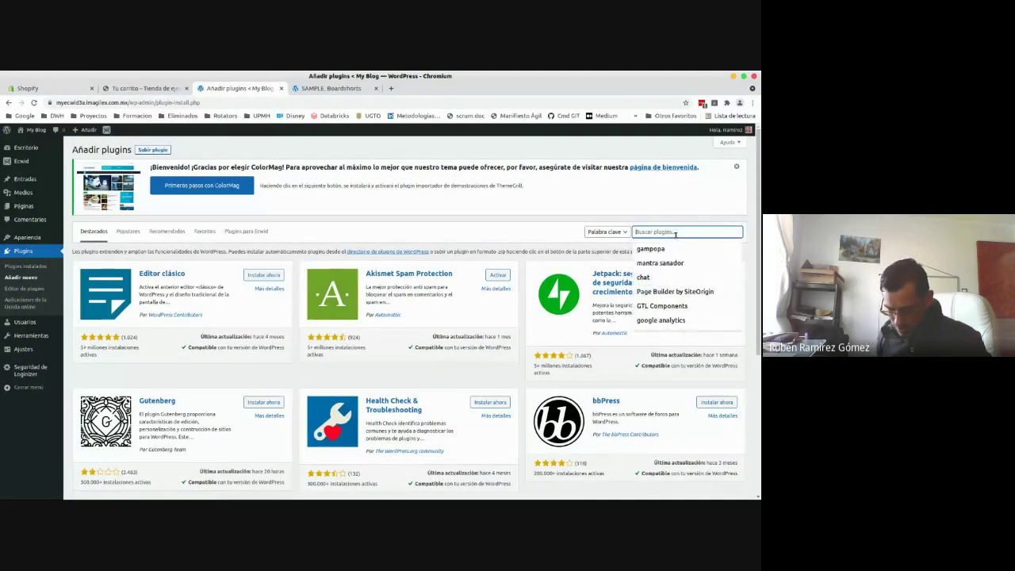
type("shopi")
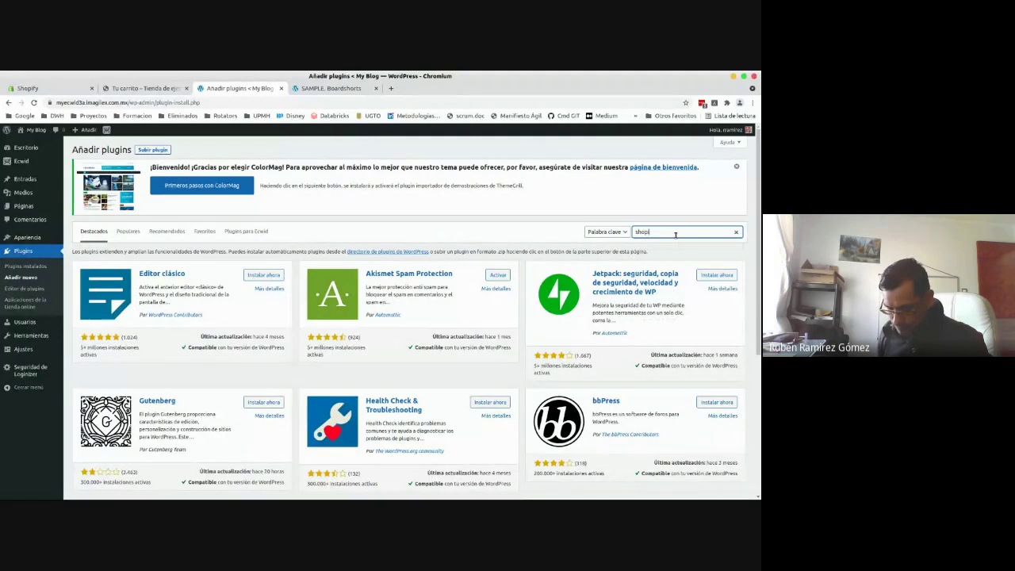
type("fy")
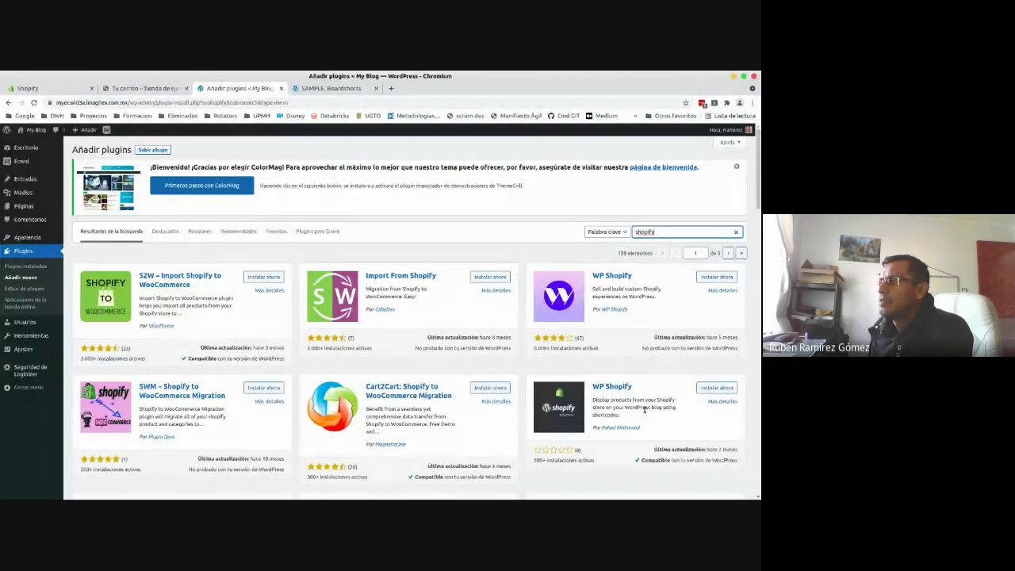
left_click(627, 407)
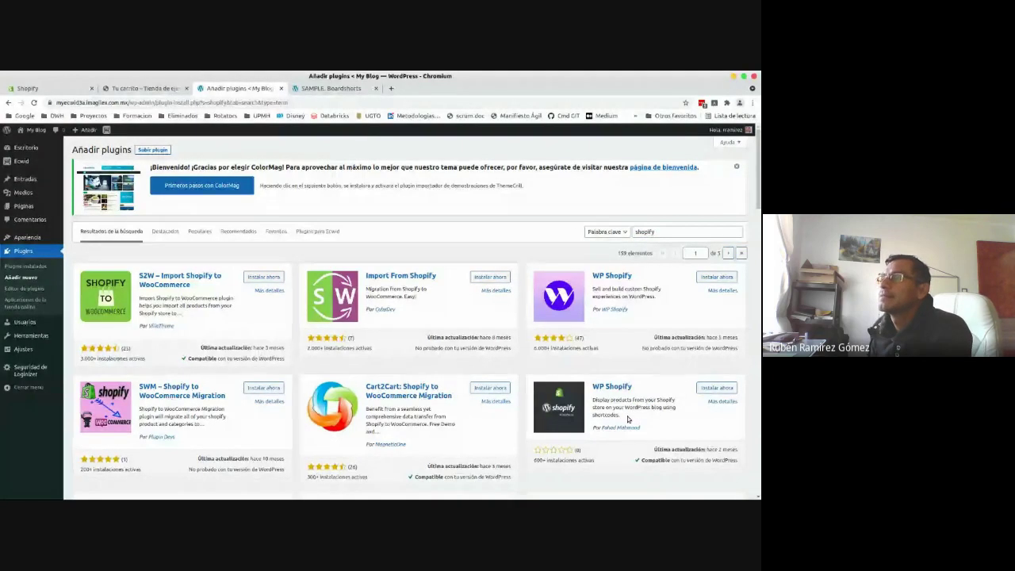
scroll(758, 211, "down", 1)
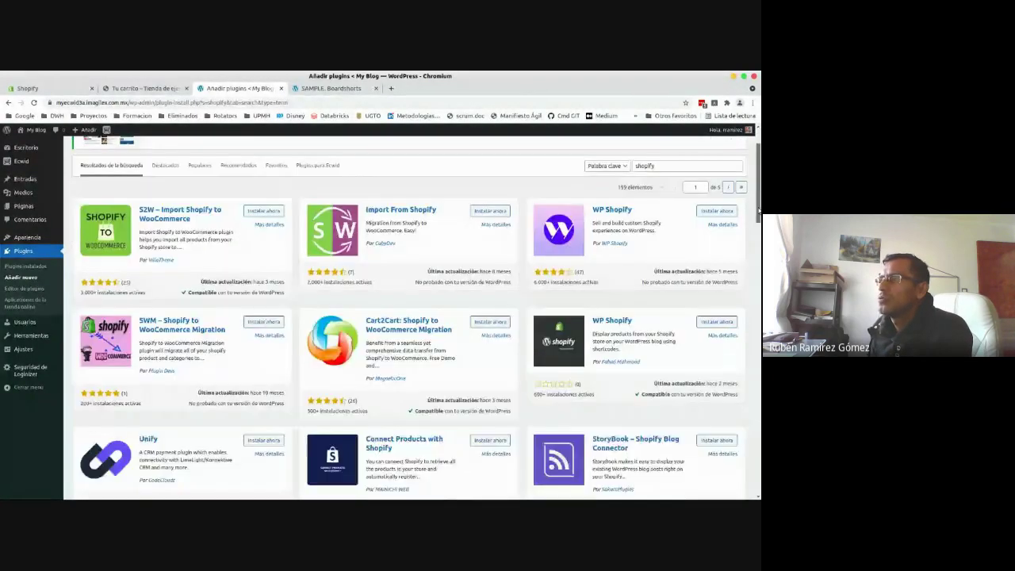
left_click_drag(758, 211, 758, 264)
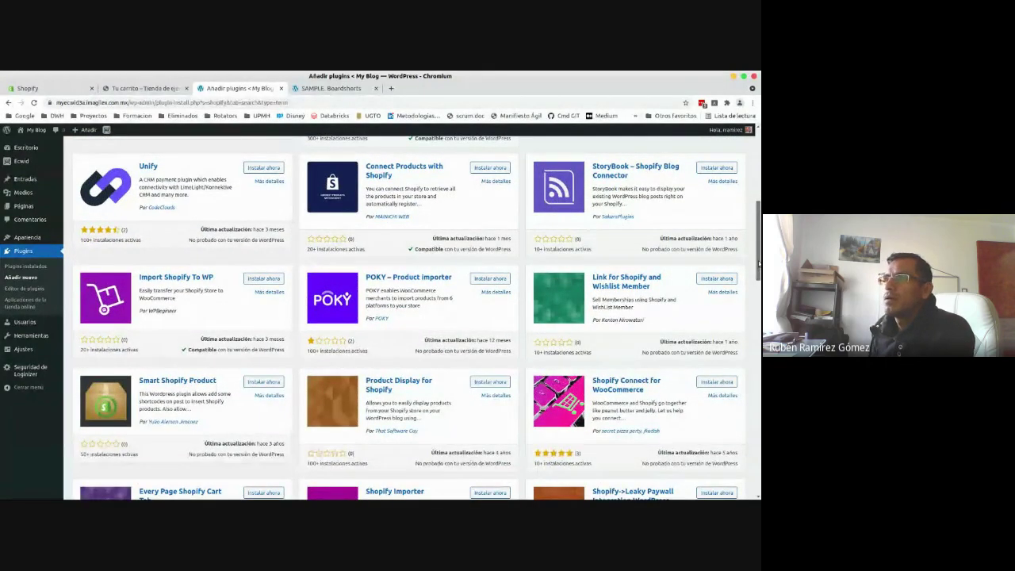
left_click_drag(758, 264, 758, 371)
scroll(332, 311, "up", 10)
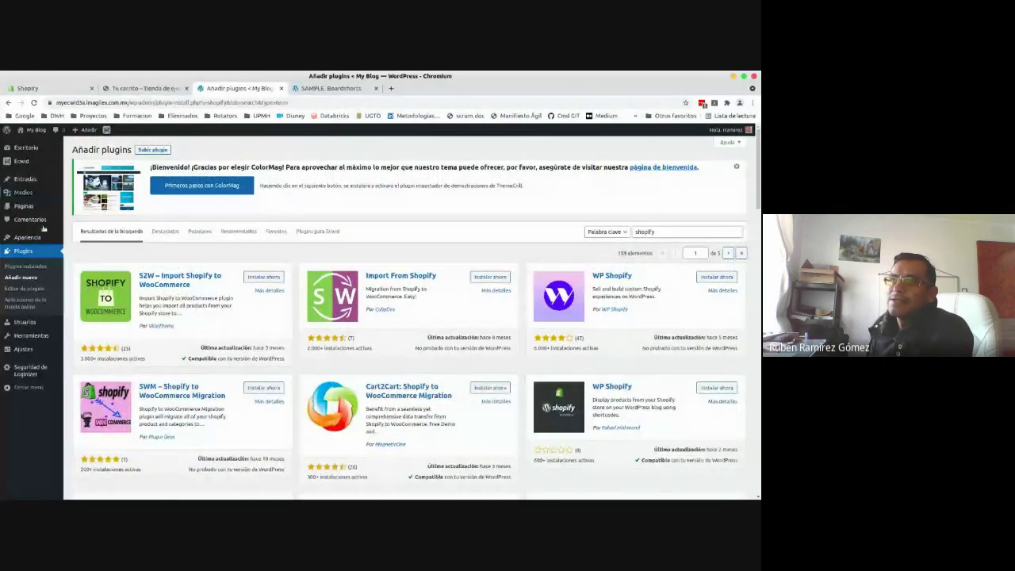
mouse_move(38, 245)
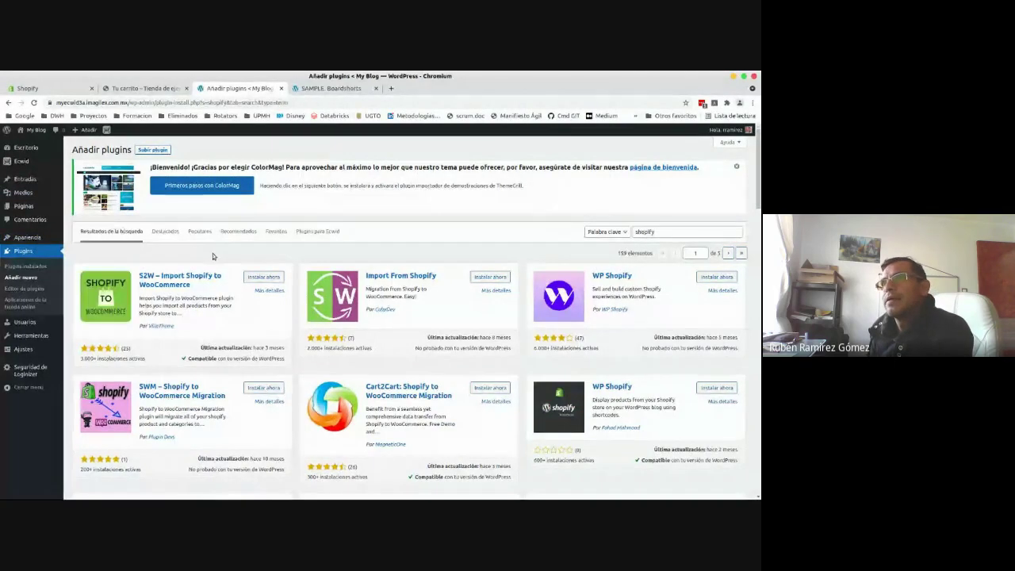